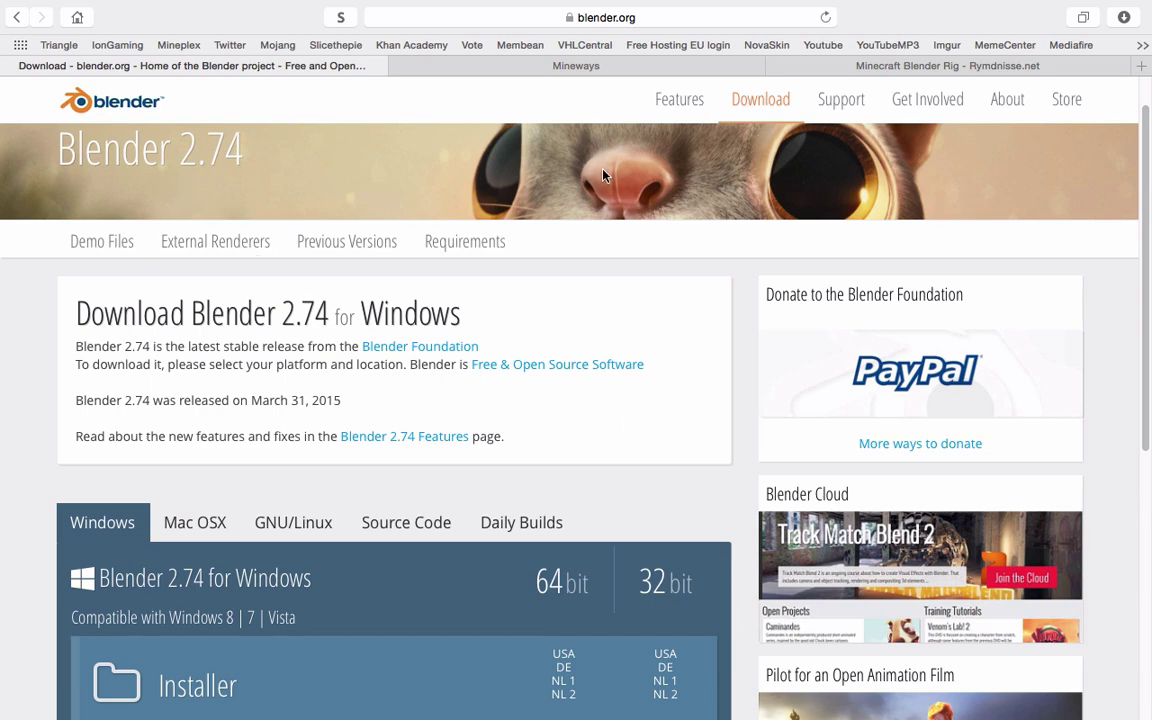
Step: Look through the Blender 2.74 download options for GNU/Linux and show the Mac OSX version
scroll(689, 347, "down", 3)
scroll(689, 349, "down", 3)
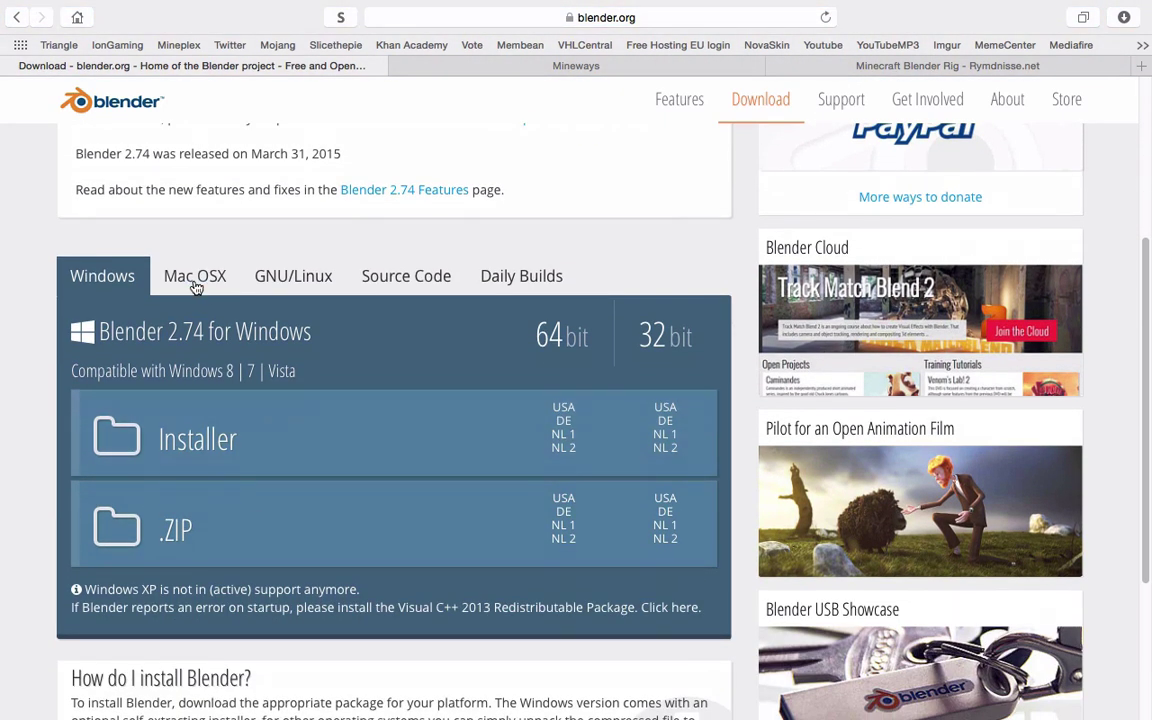
left_click(192, 278)
left_click(317, 289)
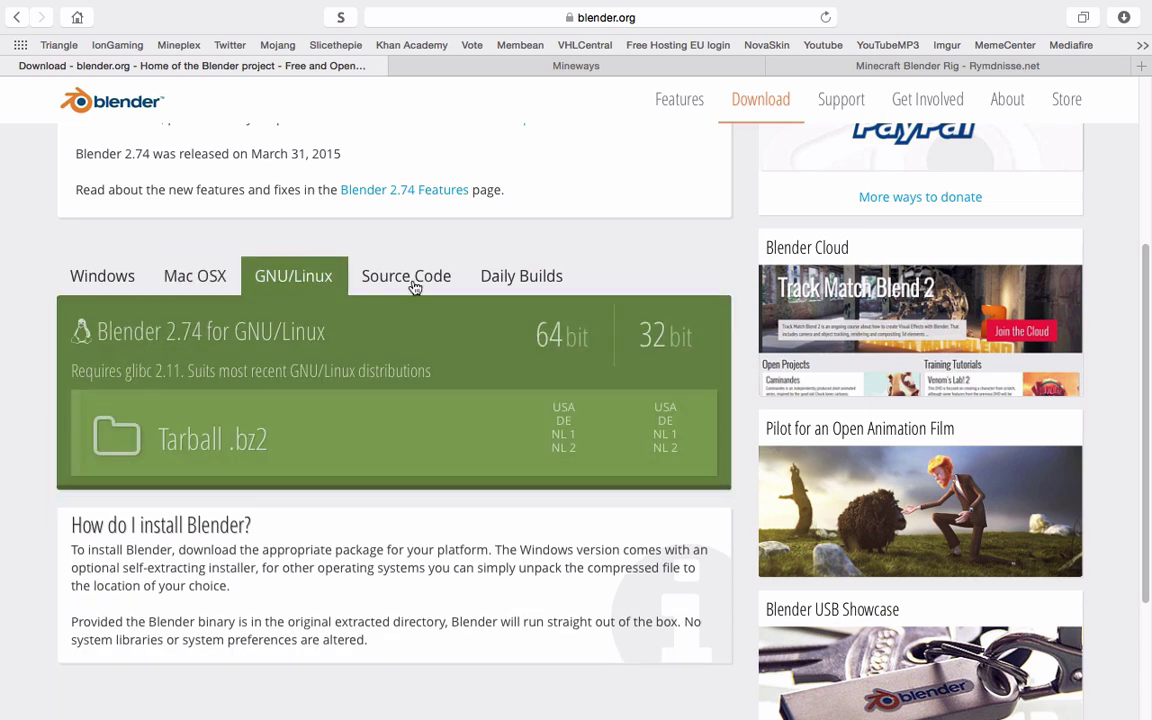
left_click(205, 286)
scroll(408, 305, "up", 6)
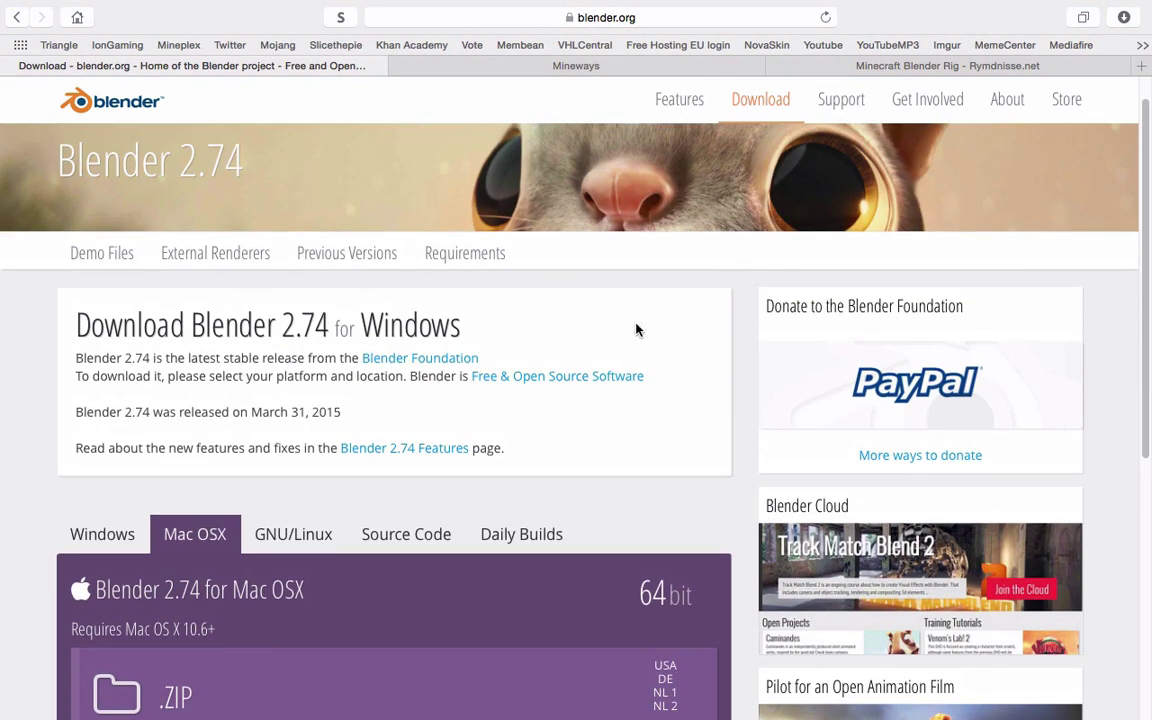
Step: Review the Mineways page, including its description and the example images of an exported Minecraft tower
left_click(502, 68)
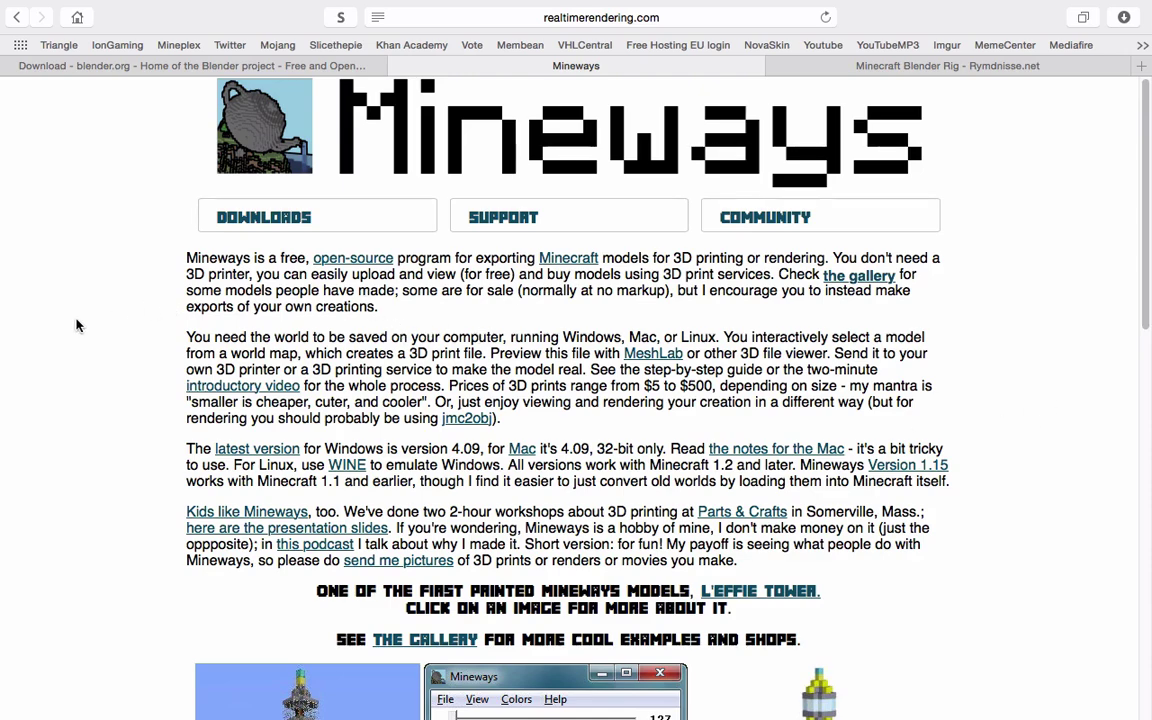
scroll(77, 326, "down", 3)
scroll(77, 326, "down", 5)
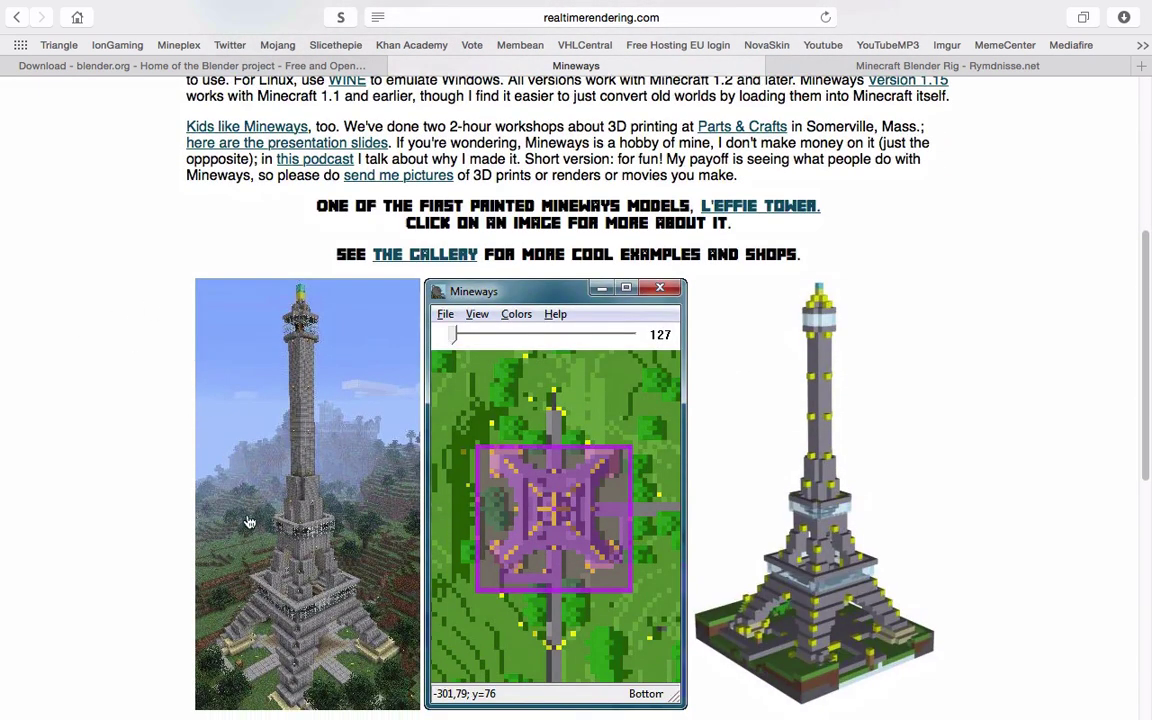
scroll(958, 493, "down", 6)
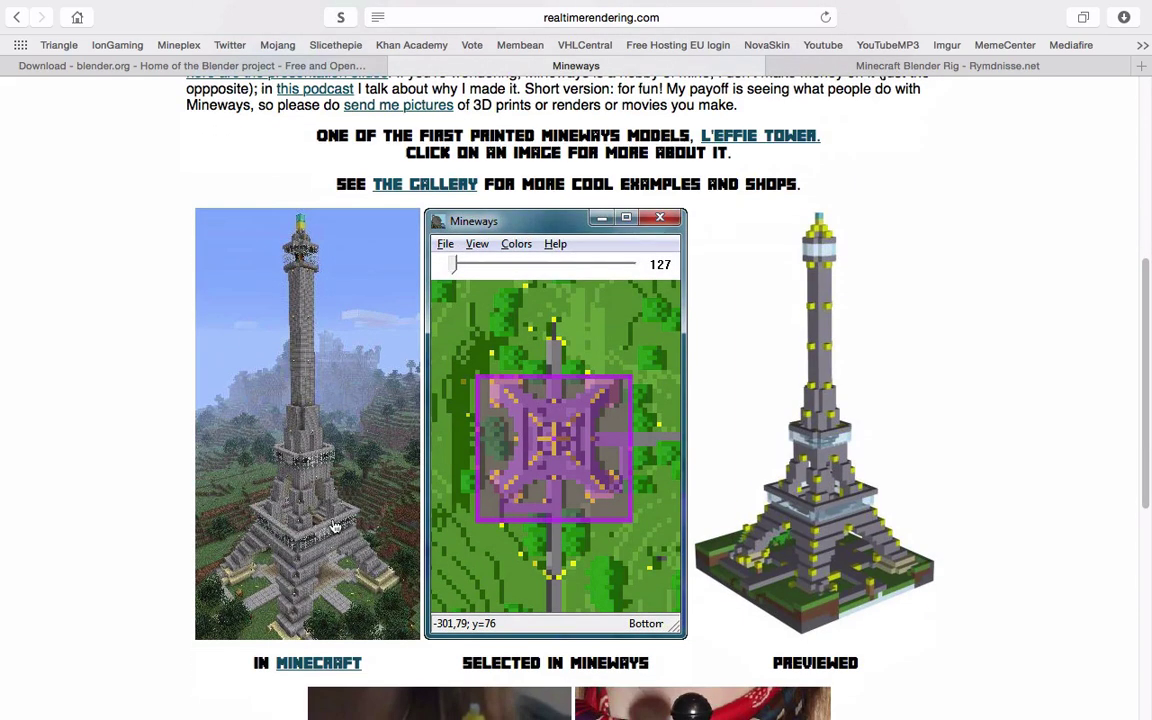
scroll(958, 493, "up", 10)
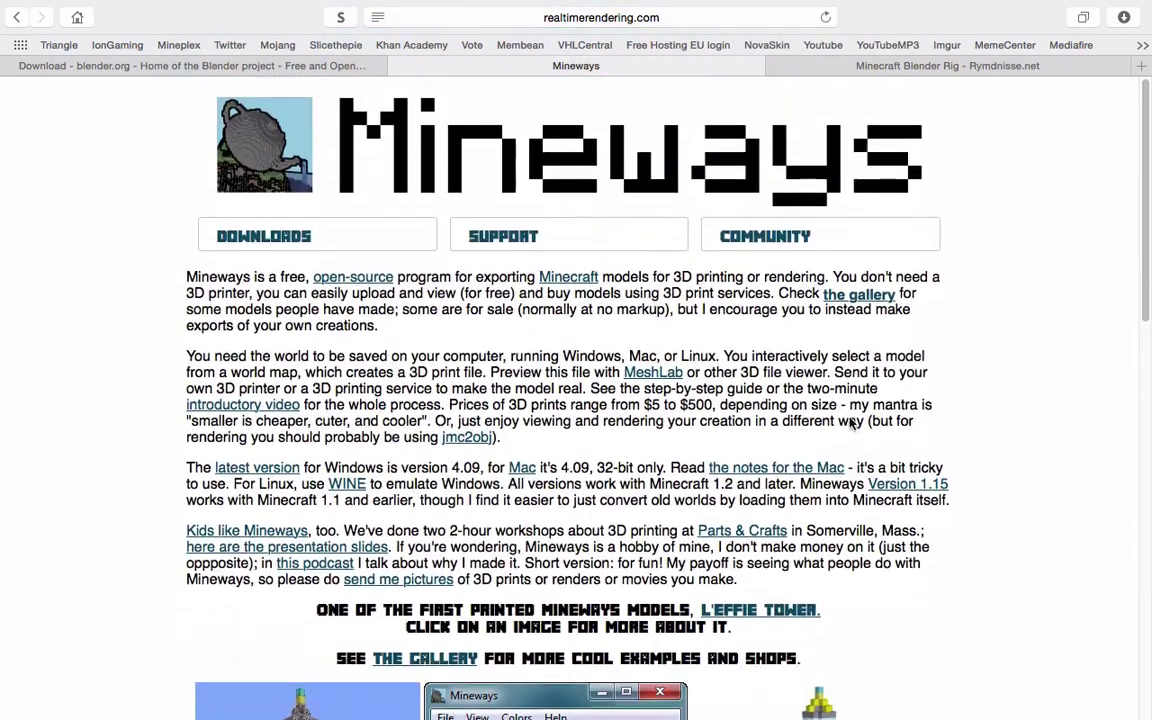
Step: Review the Minecraft Blender Rig page on Rymdnisse.net, including the pack's contents and the rig download options
left_click(960, 66)
scroll(303, 173, "up", 4)
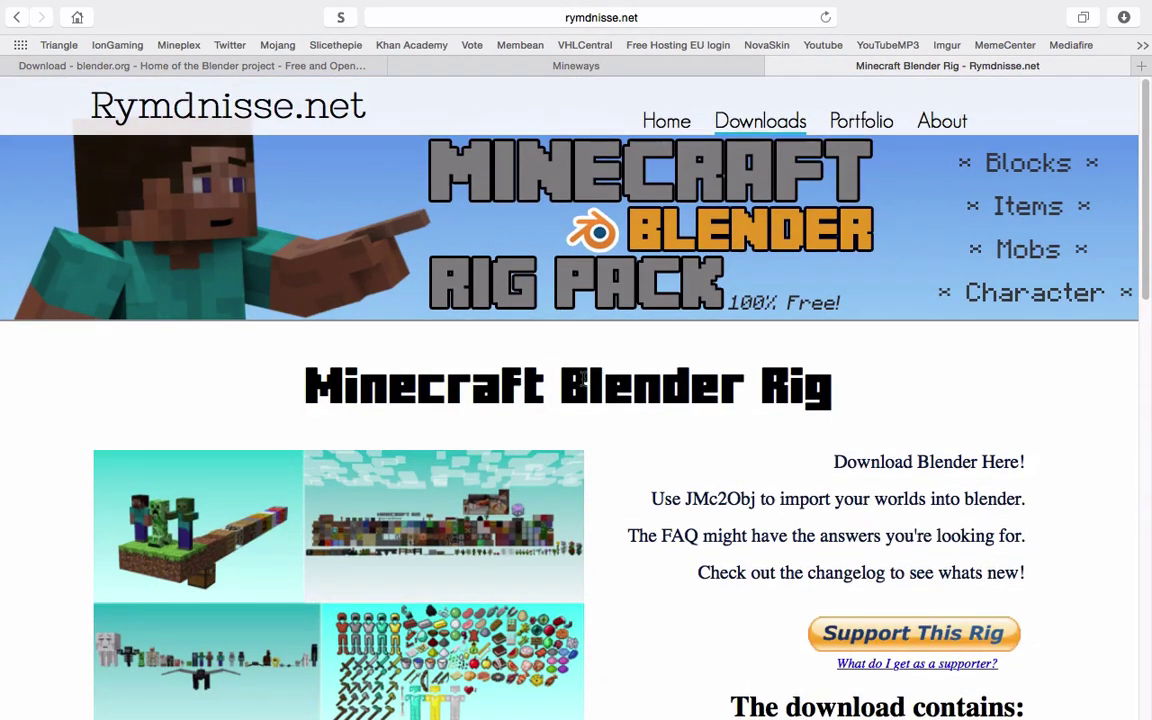
scroll(640, 524, "down", 5)
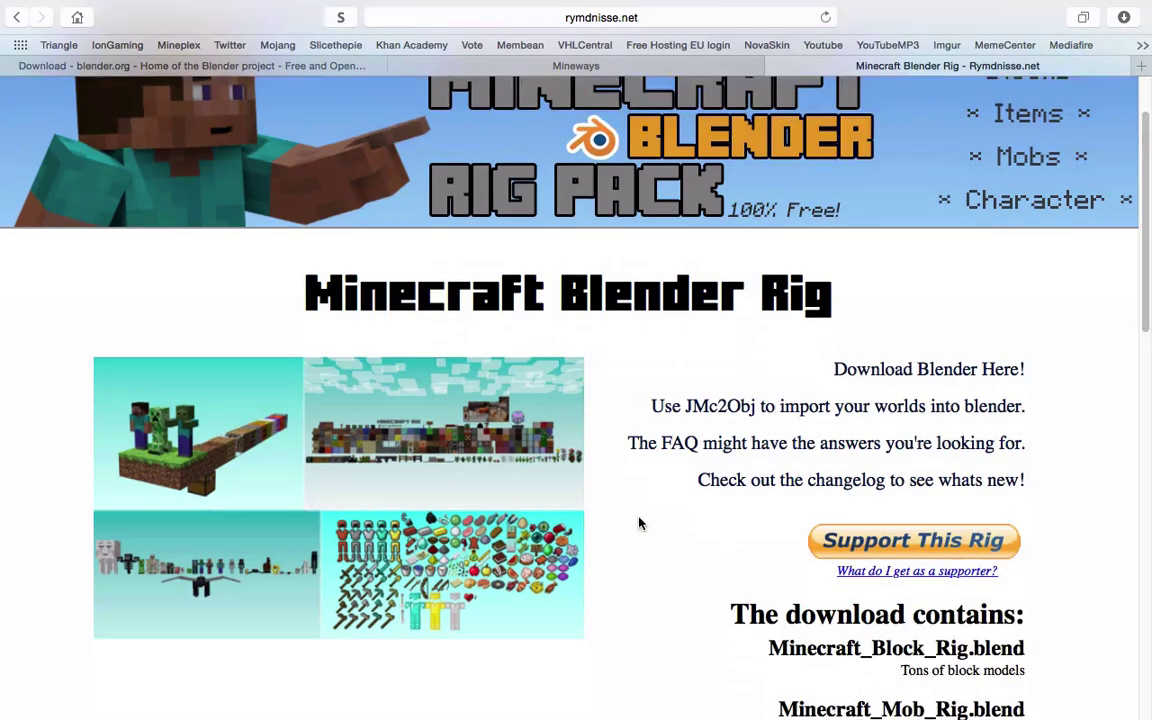
scroll(648, 378, "down", 5)
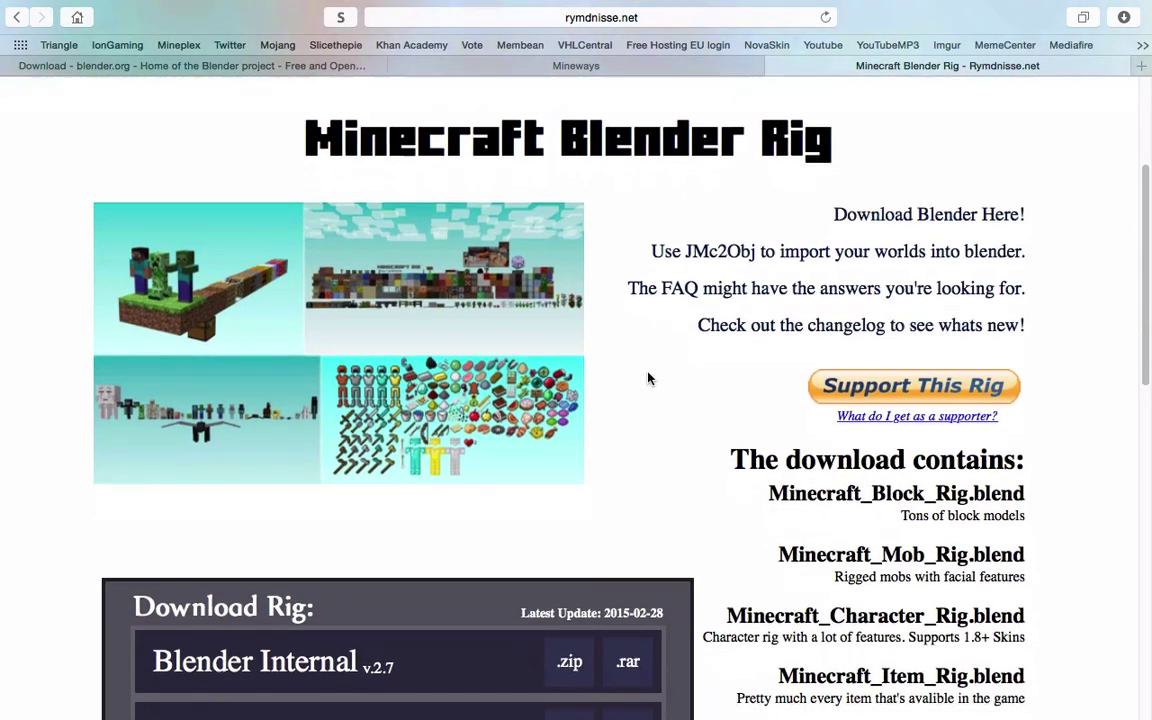
scroll(648, 378, "up", 8)
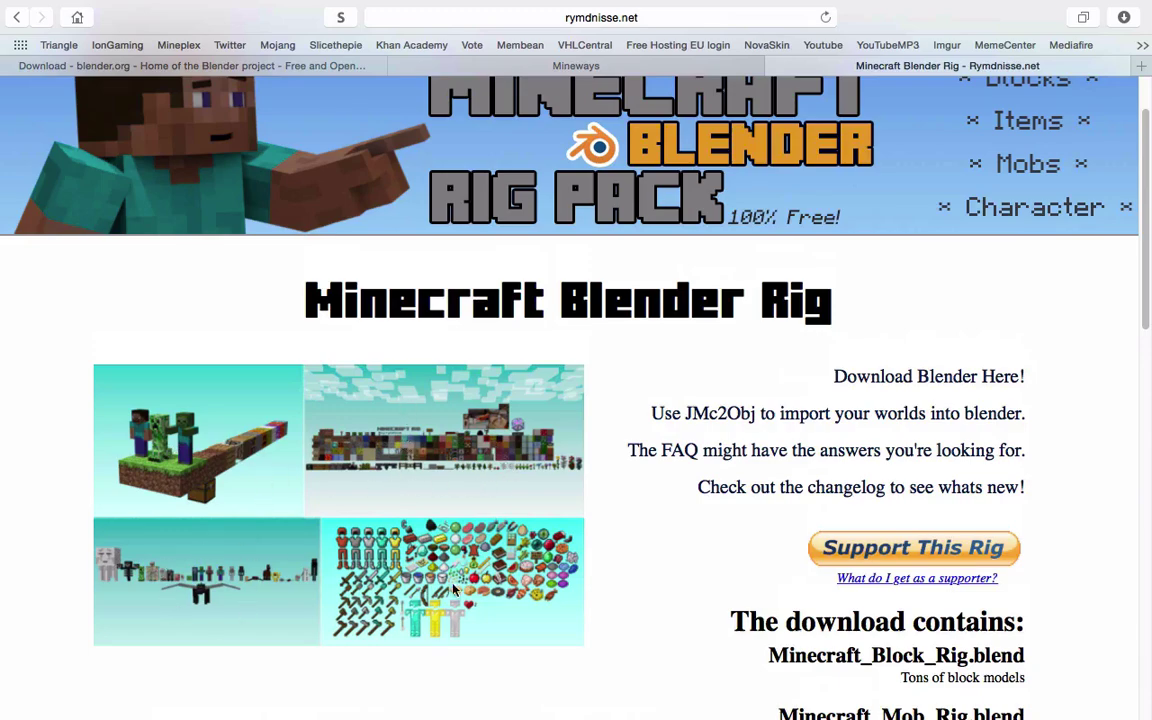
scroll(738, 501, "down", 10)
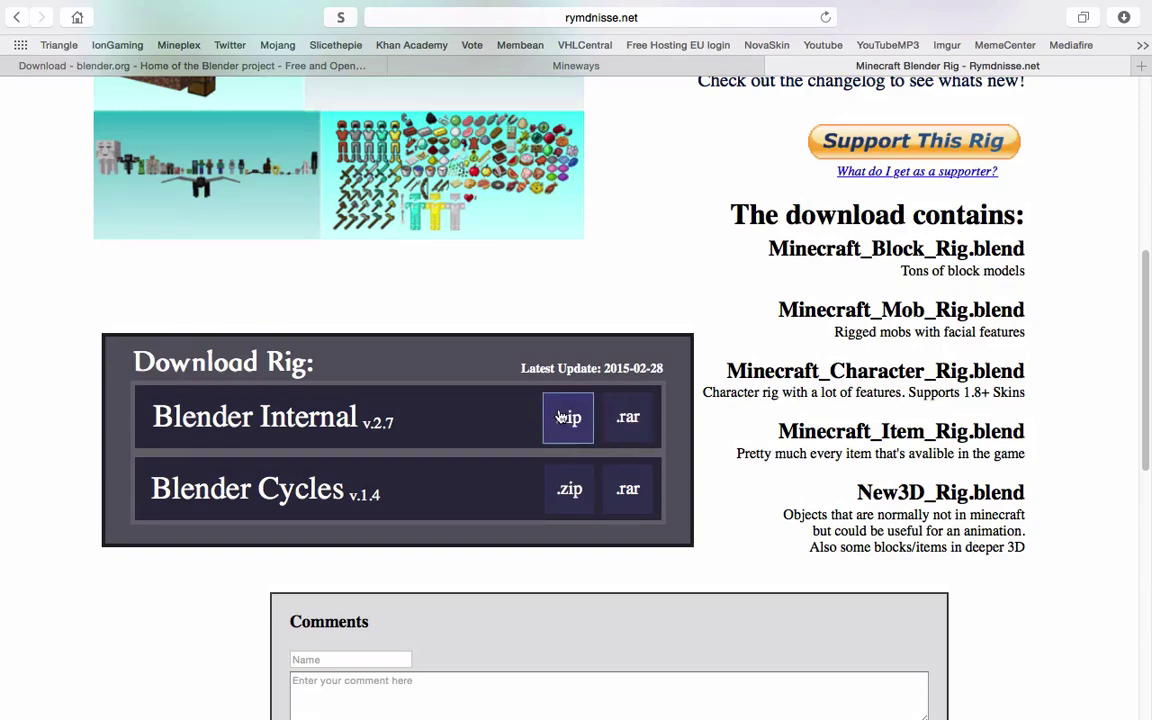
scroll(851, 495, "up", 9)
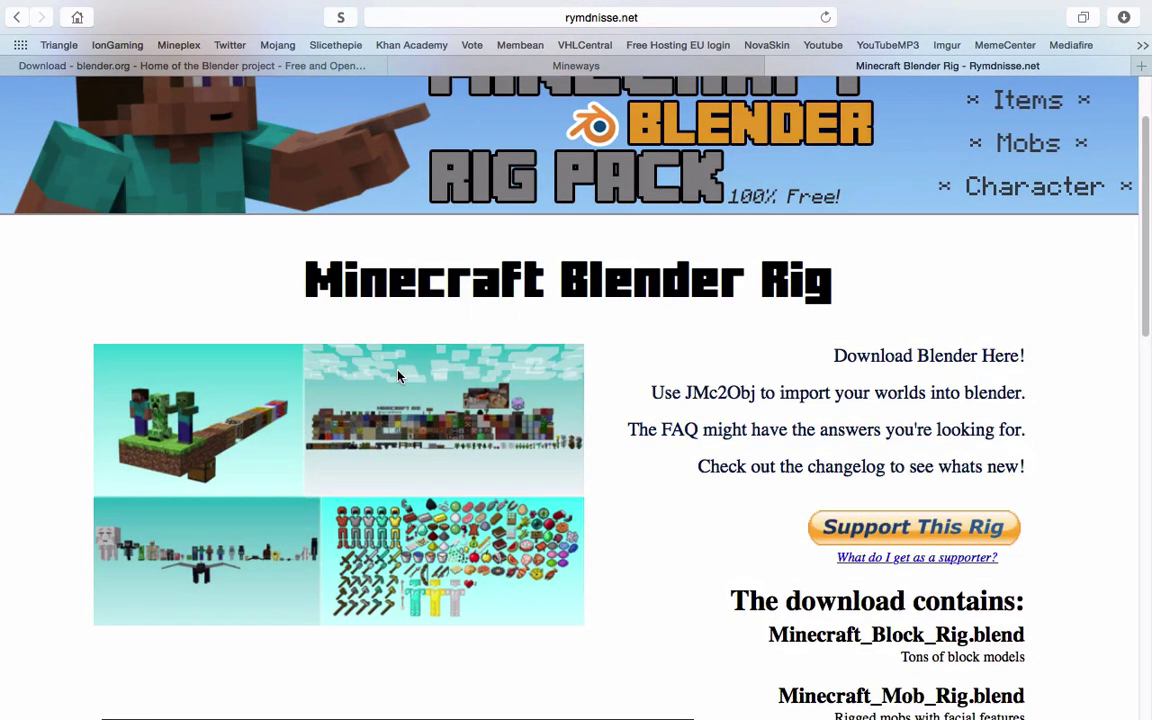
Step: Switch to Blender and show the Input section of the user preferences
key("ctrl+Right")
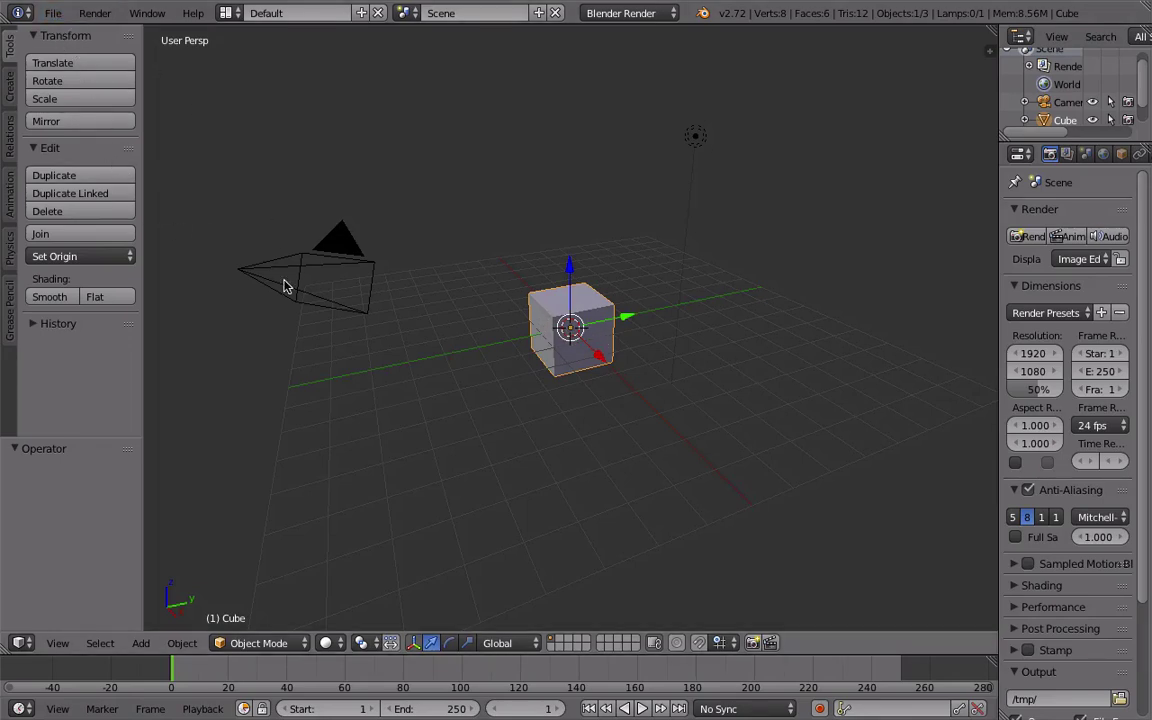
left_click(48, 14)
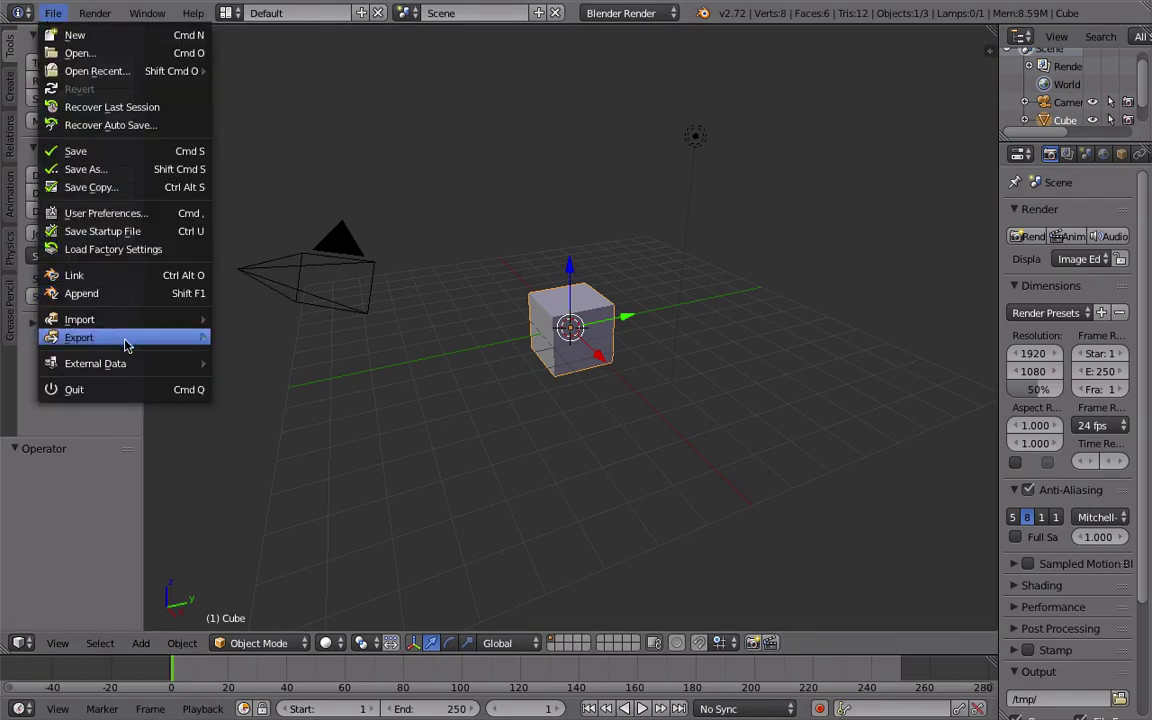
left_click(124, 215)
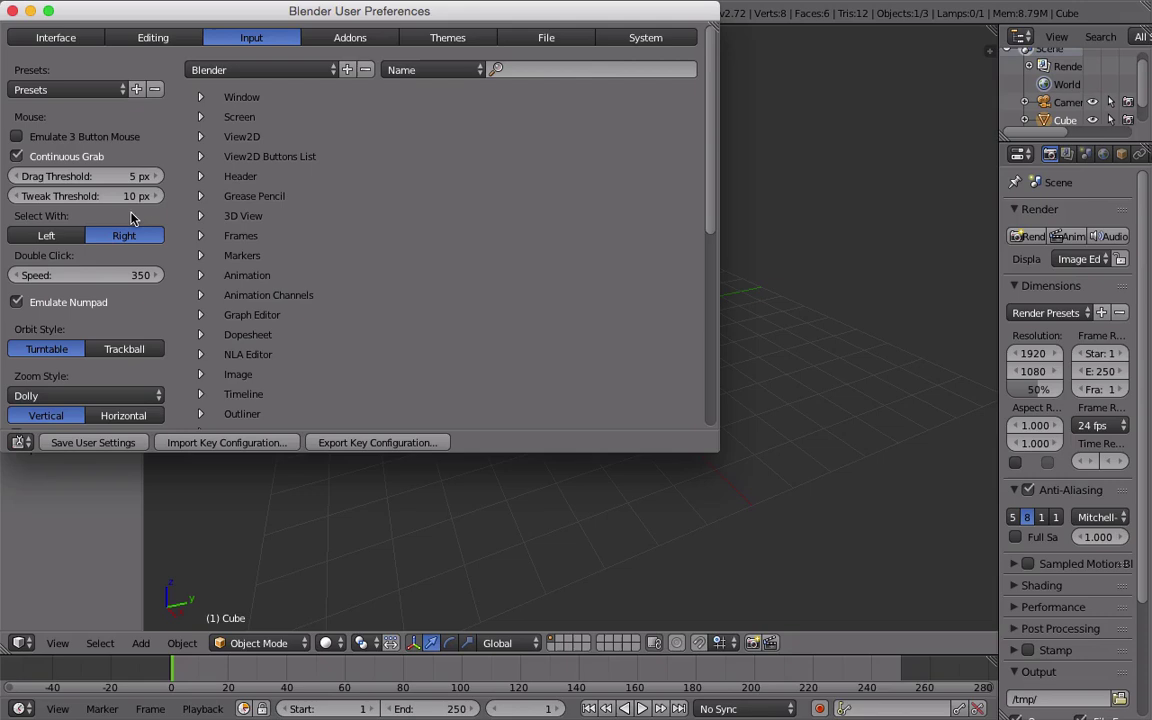
left_click(624, 38)
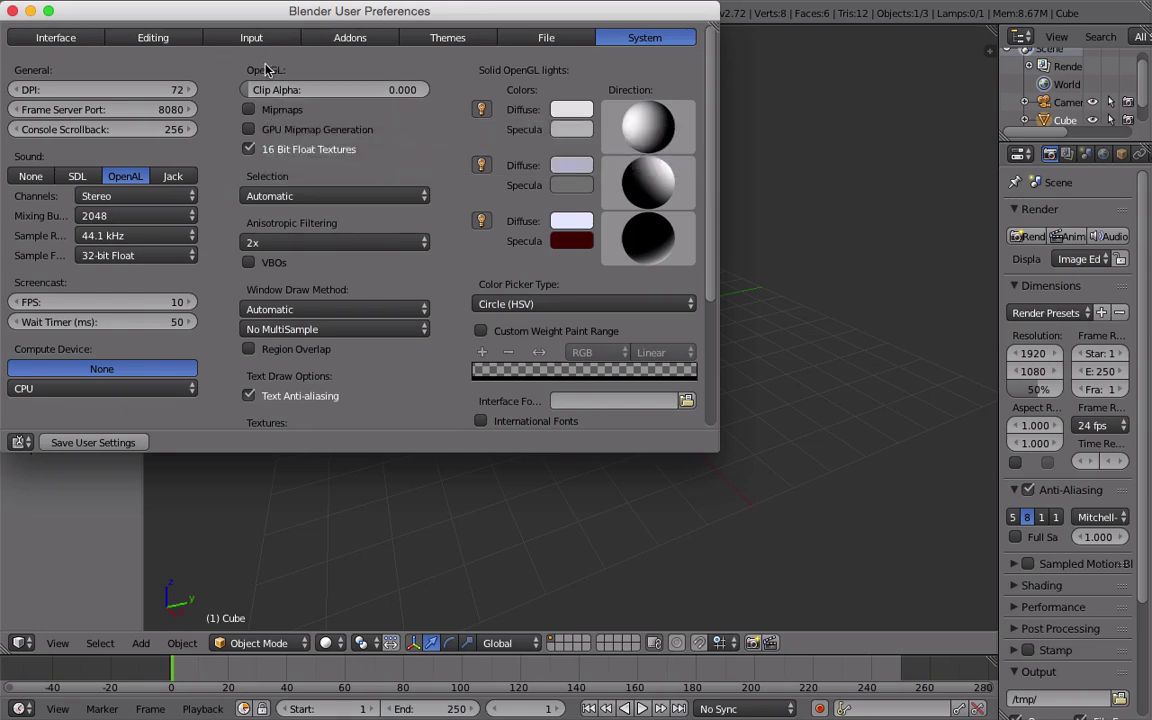
left_click(236, 38)
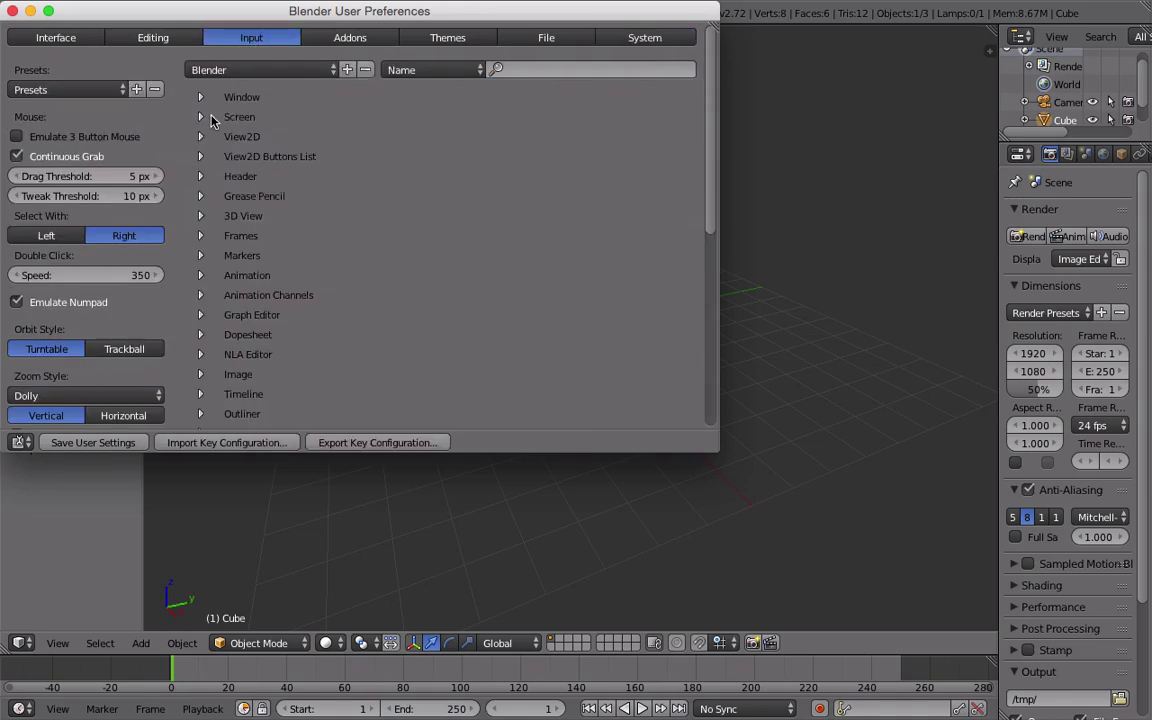
Step: Make sure Emulate Numpad is enabled in the input preferences, and close the user preferences
left_click(44, 306)
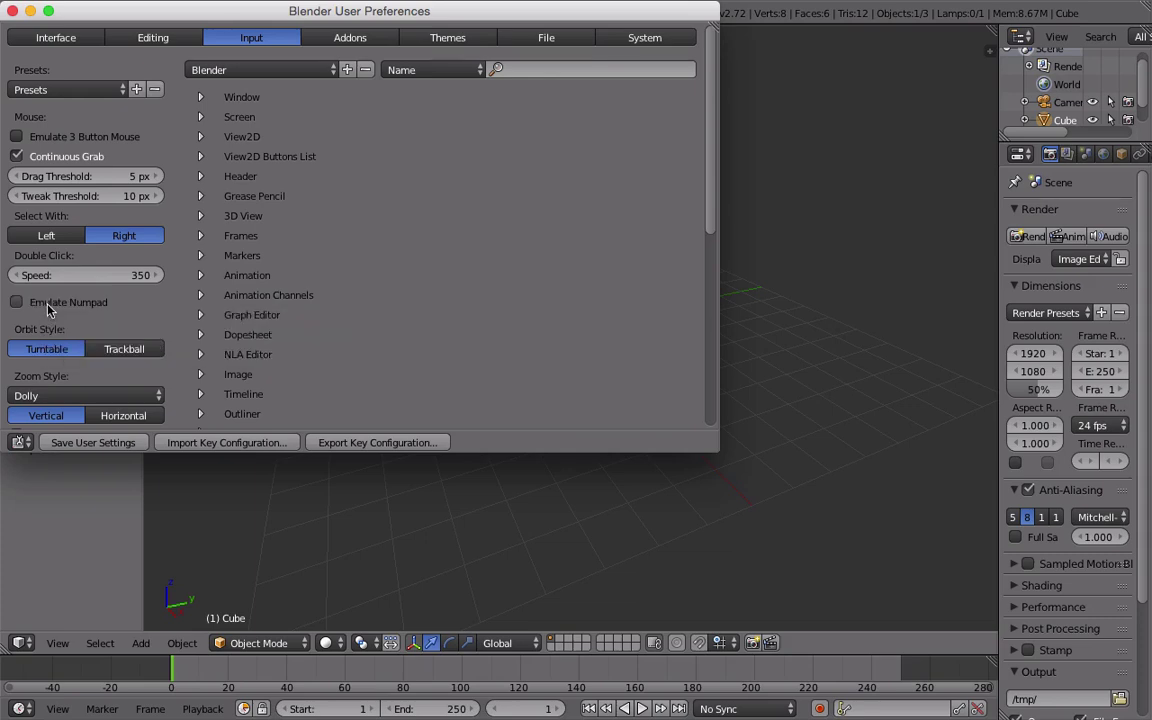
left_click(52, 299)
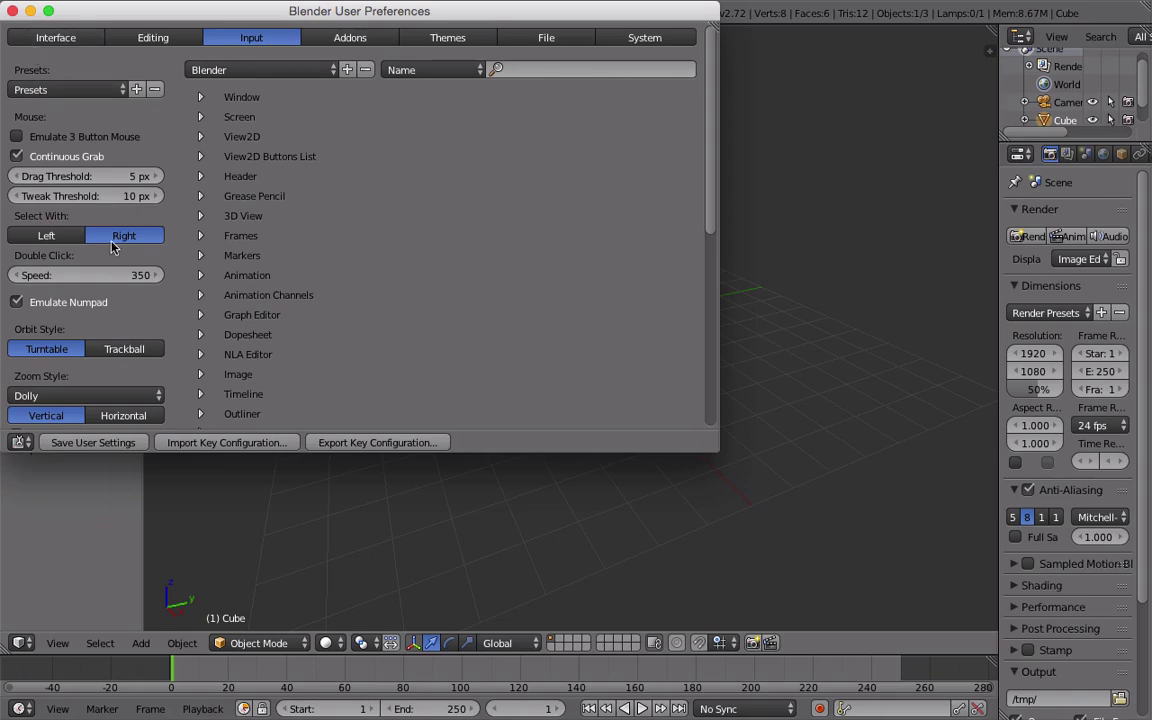
mouse_move(3, 5)
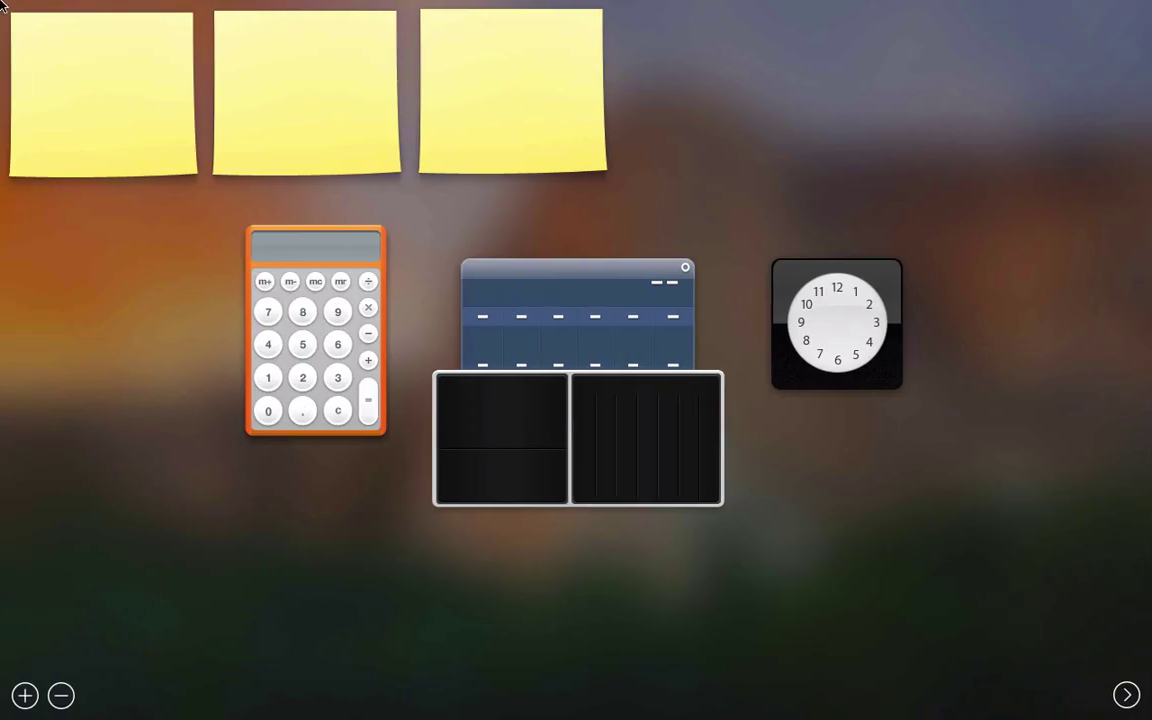
left_click(62, 75)
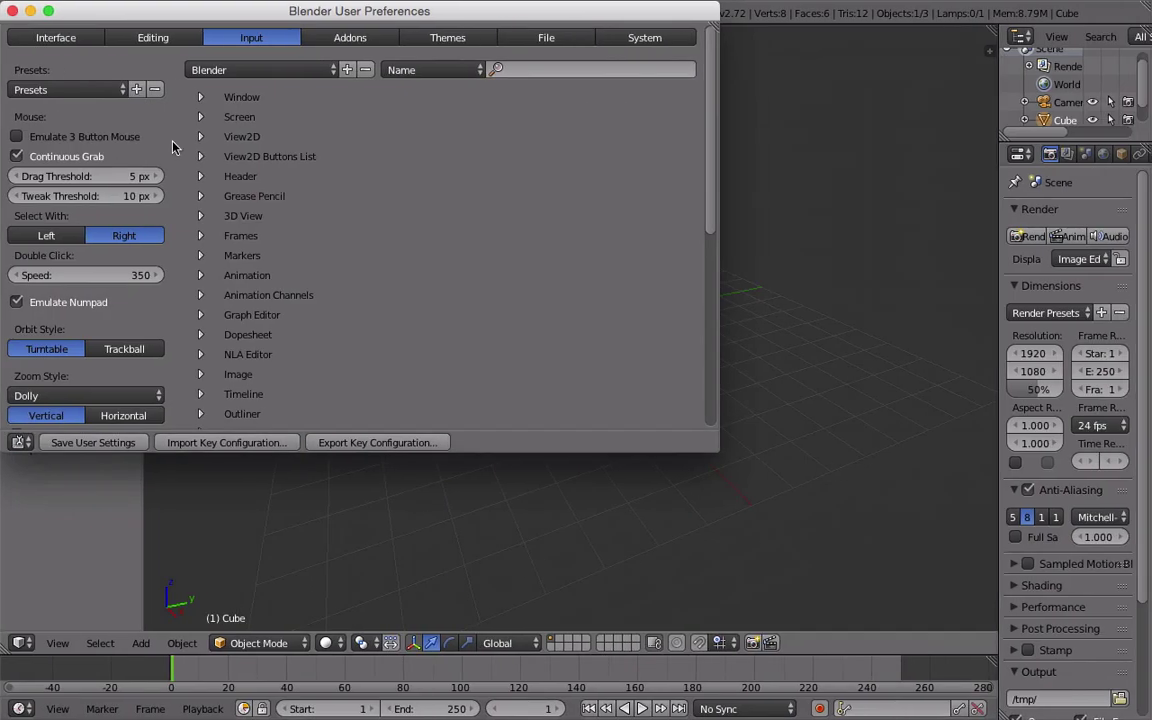
left_click(12, 10)
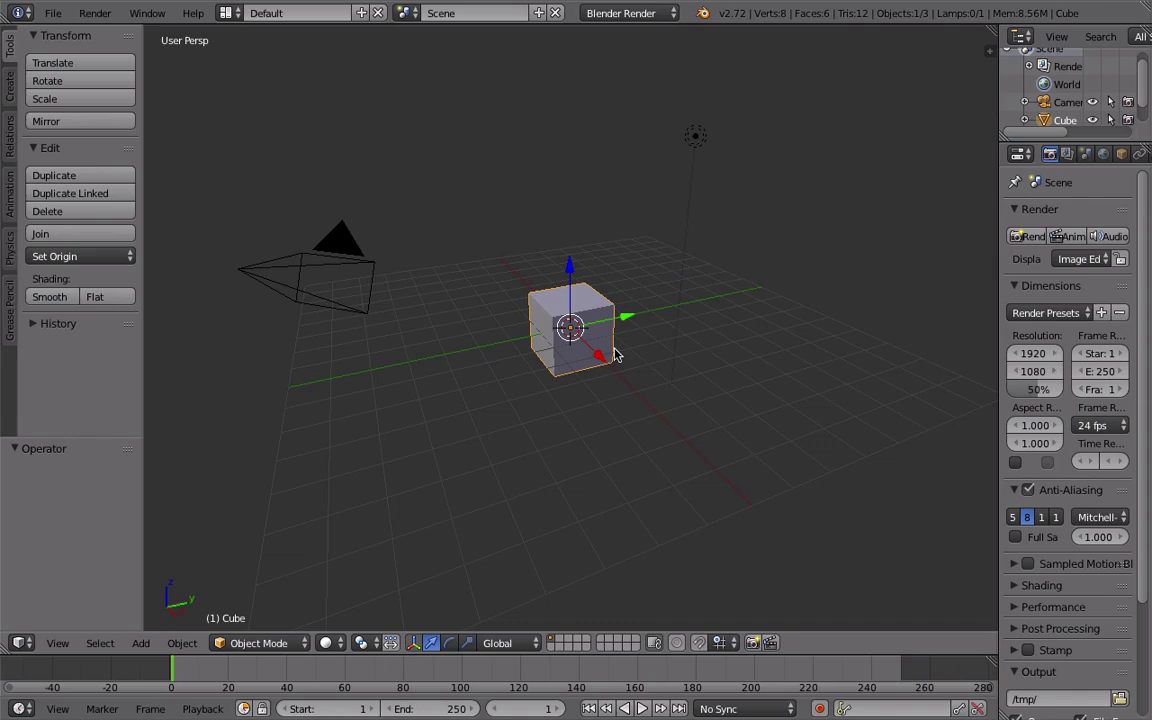
Step: View the default cube from a more frontal angle and select the lamp, followed by the cube
middle_click_drag(567, 341, 504, 340)
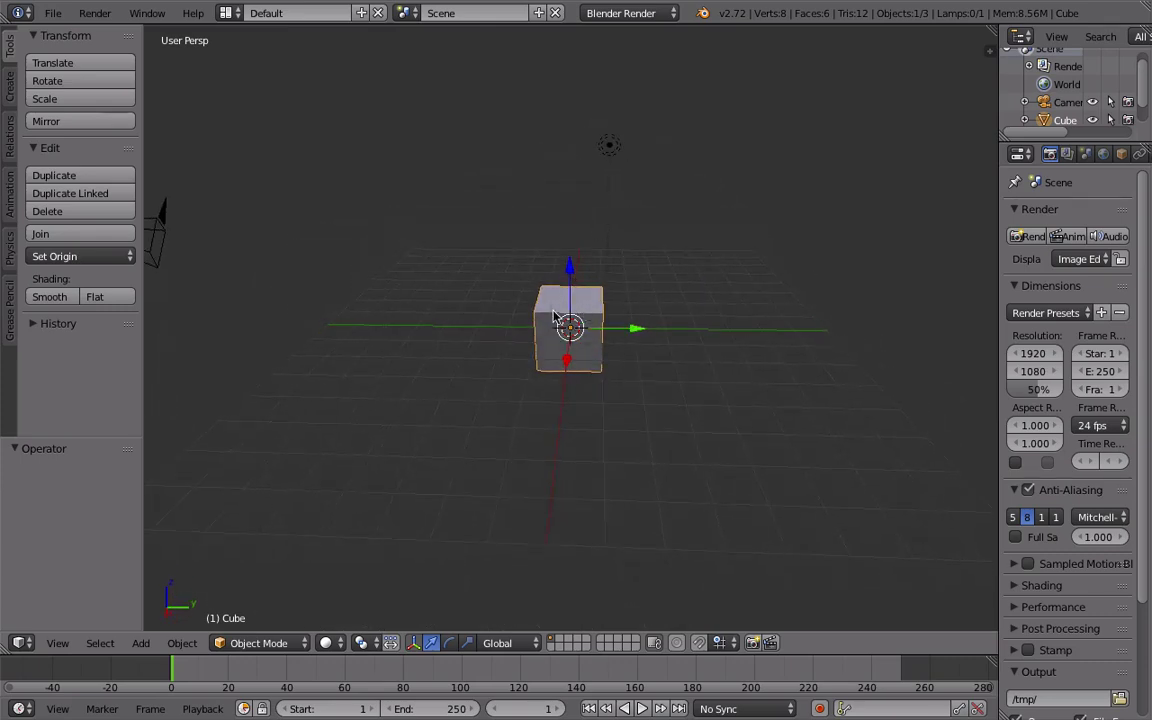
scroll(555, 328, "up", 2)
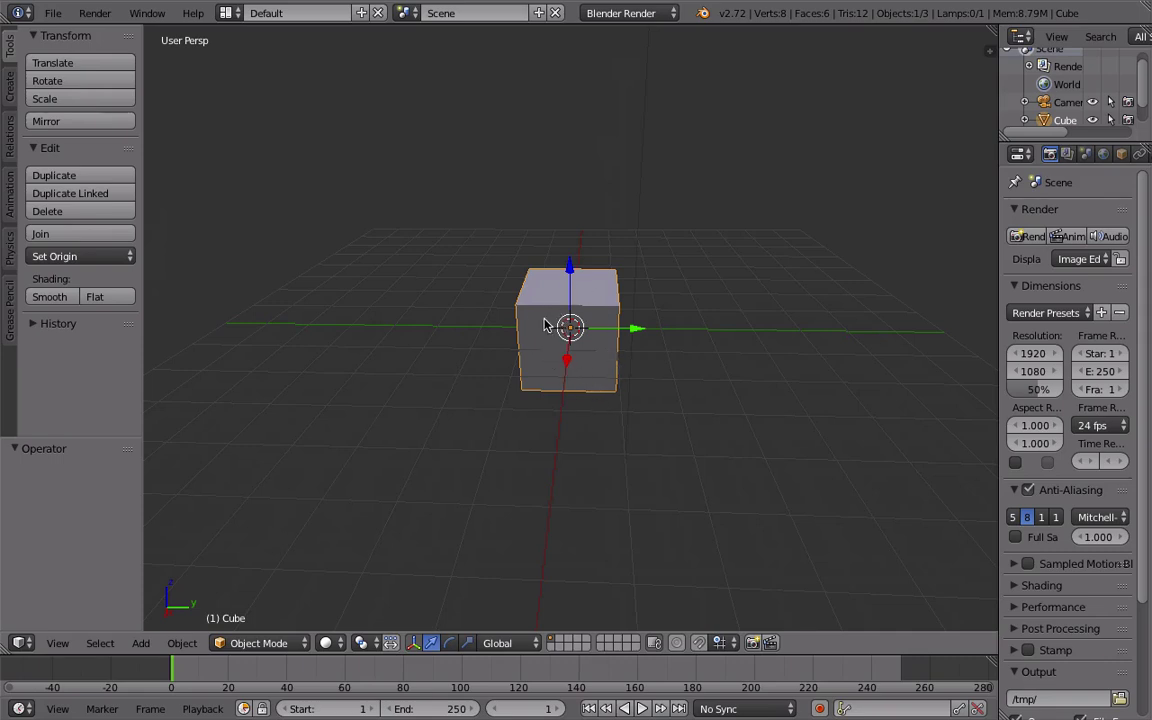
scroll(548, 321, "down", 1)
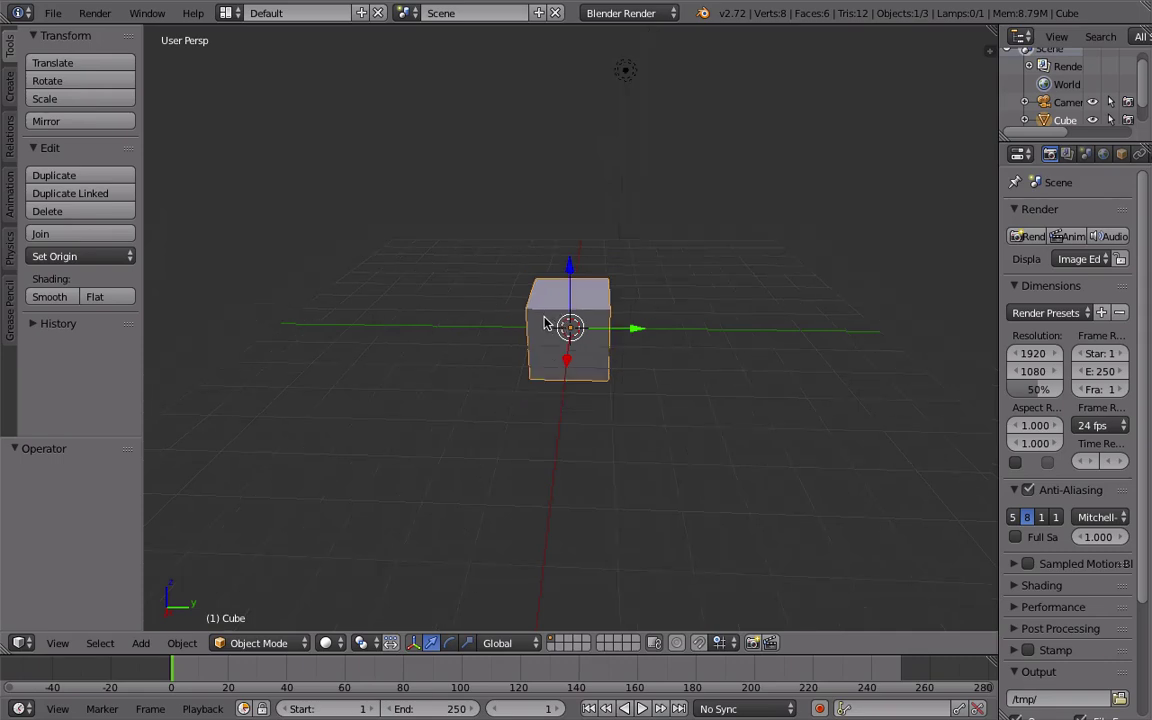
right_click(622, 266)
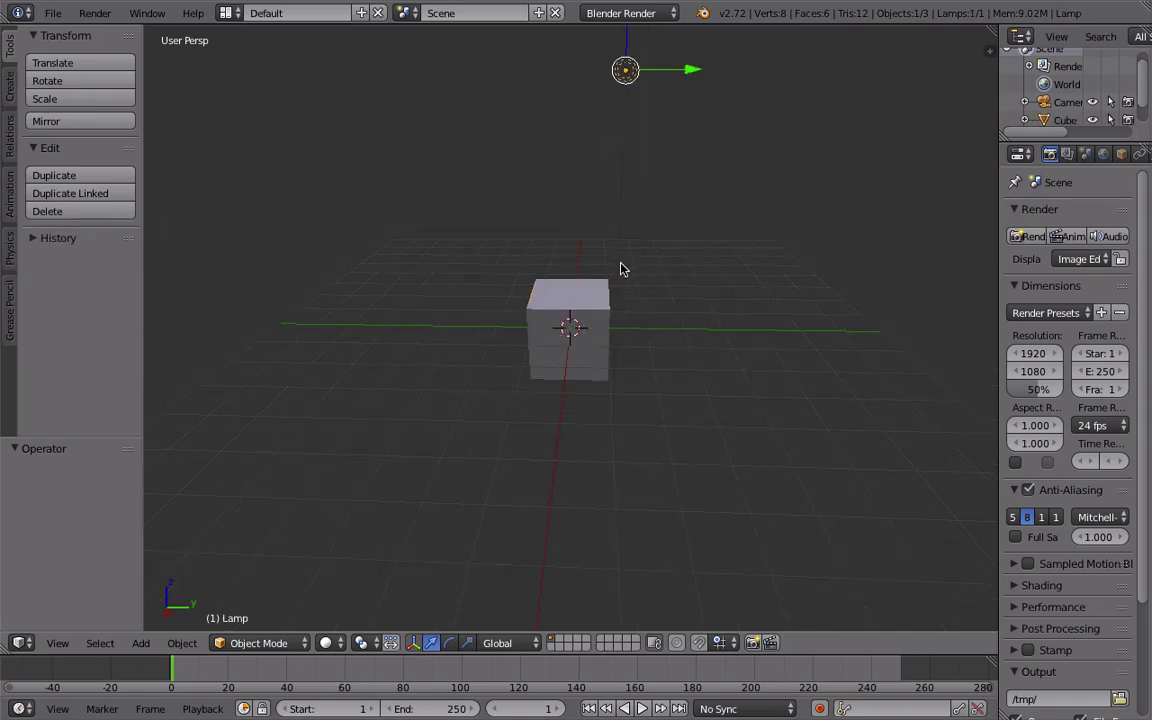
right_click(545, 327)
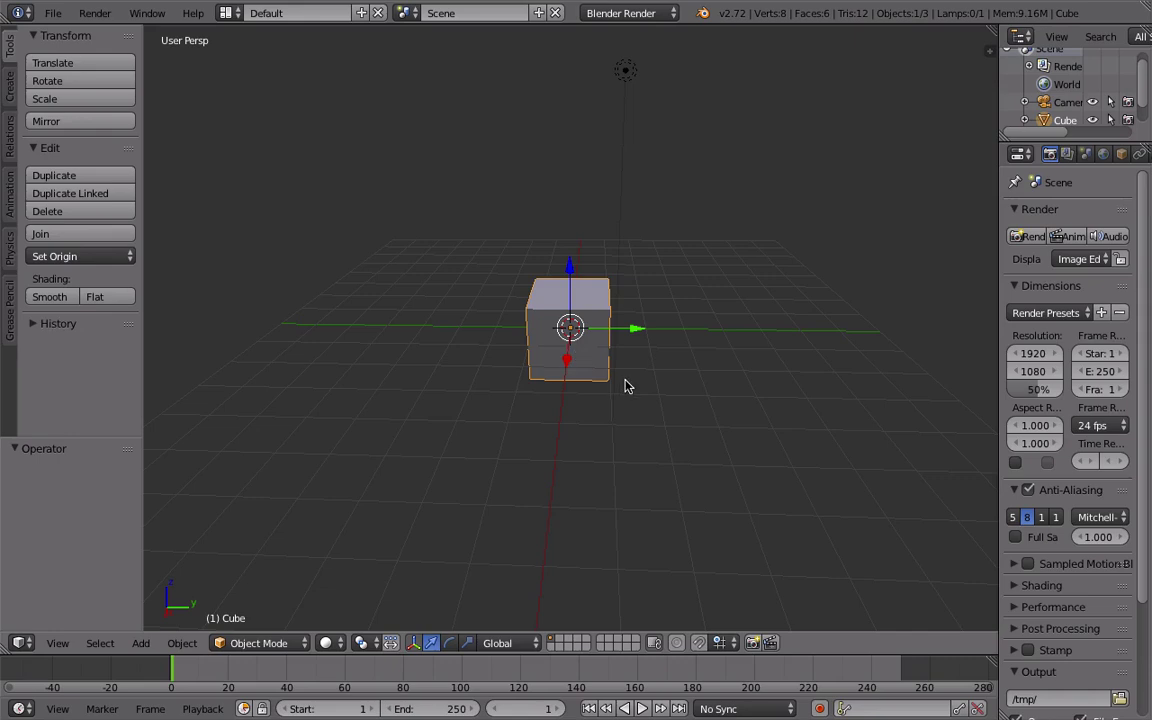
Step: Select the lamp, try moving it down toward the cube by about 0.71, -0.47, -1.32 (X, Y, Z), and undo the move
right_click(620, 167)
key("g")
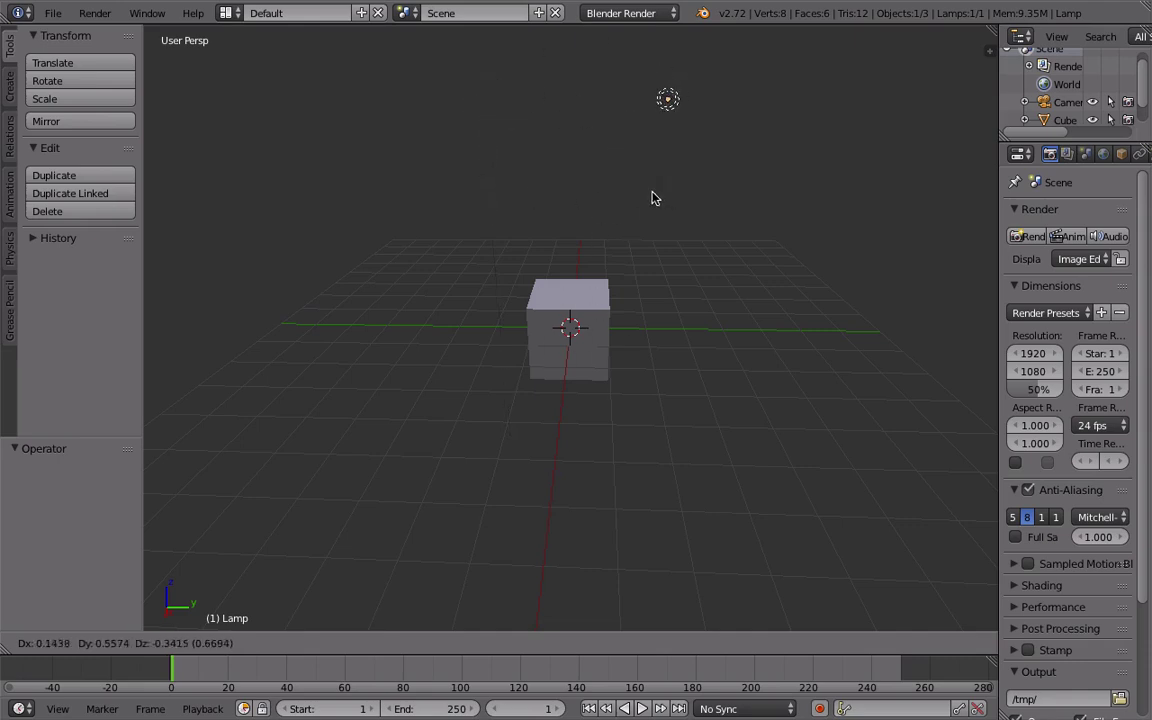
left_click(620, 171)
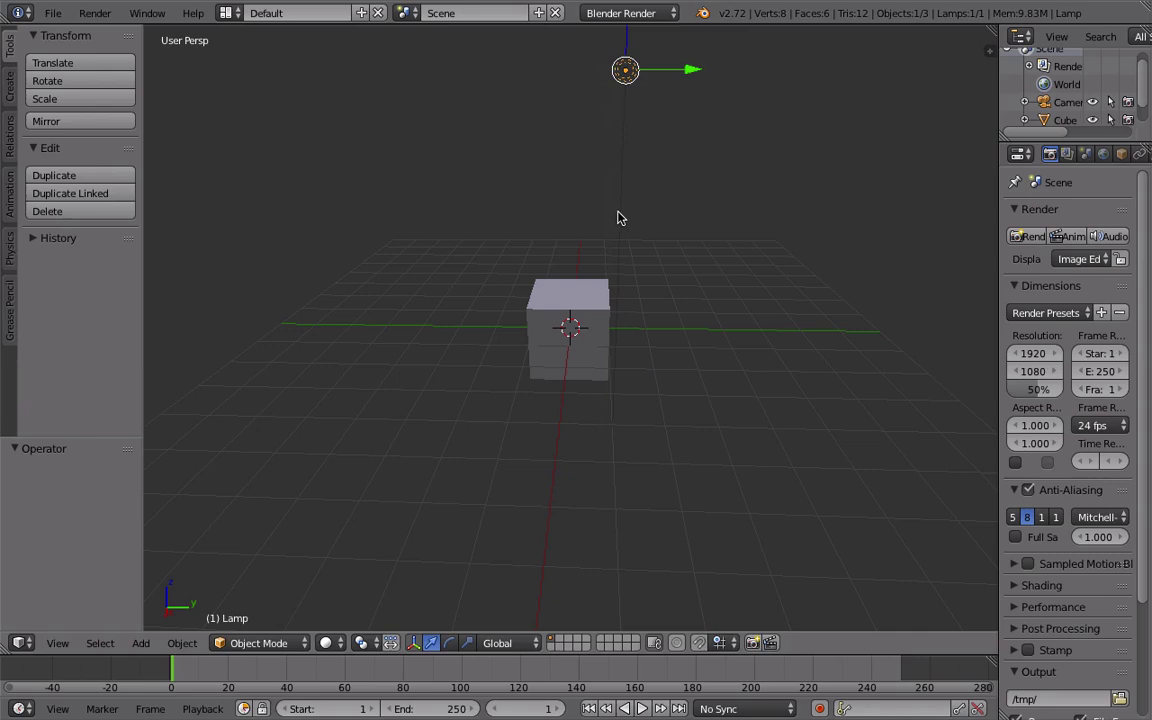
key("g")
left_click(575, 332)
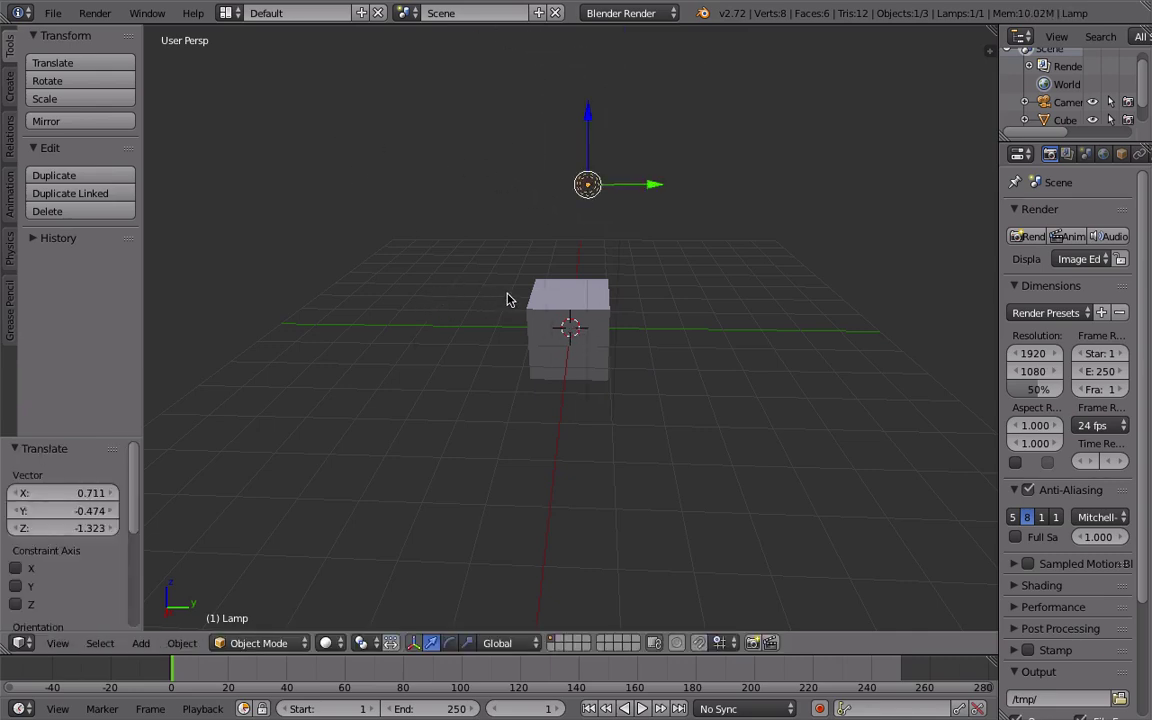
key("ctrl+z")
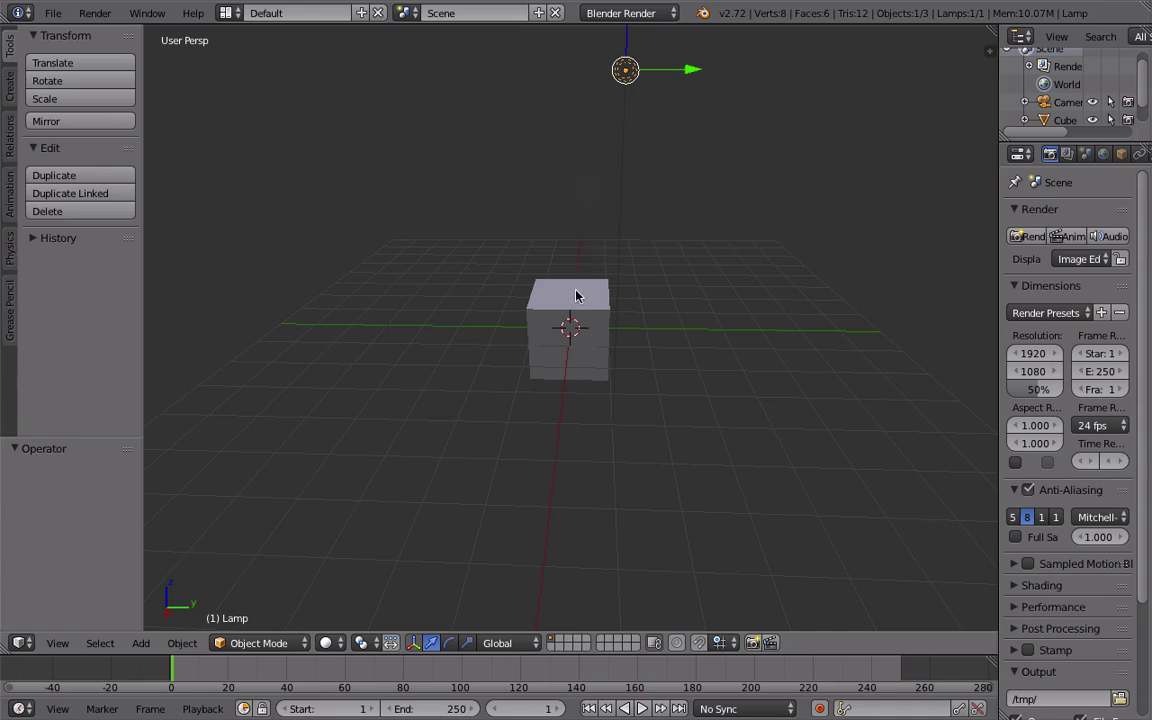
Step: View the cube from another corner and place the 3D cursor just beside the cube's left edge
middle_click_drag(499, 332, 430, 340)
left_click(665, 282)
left_click(492, 320)
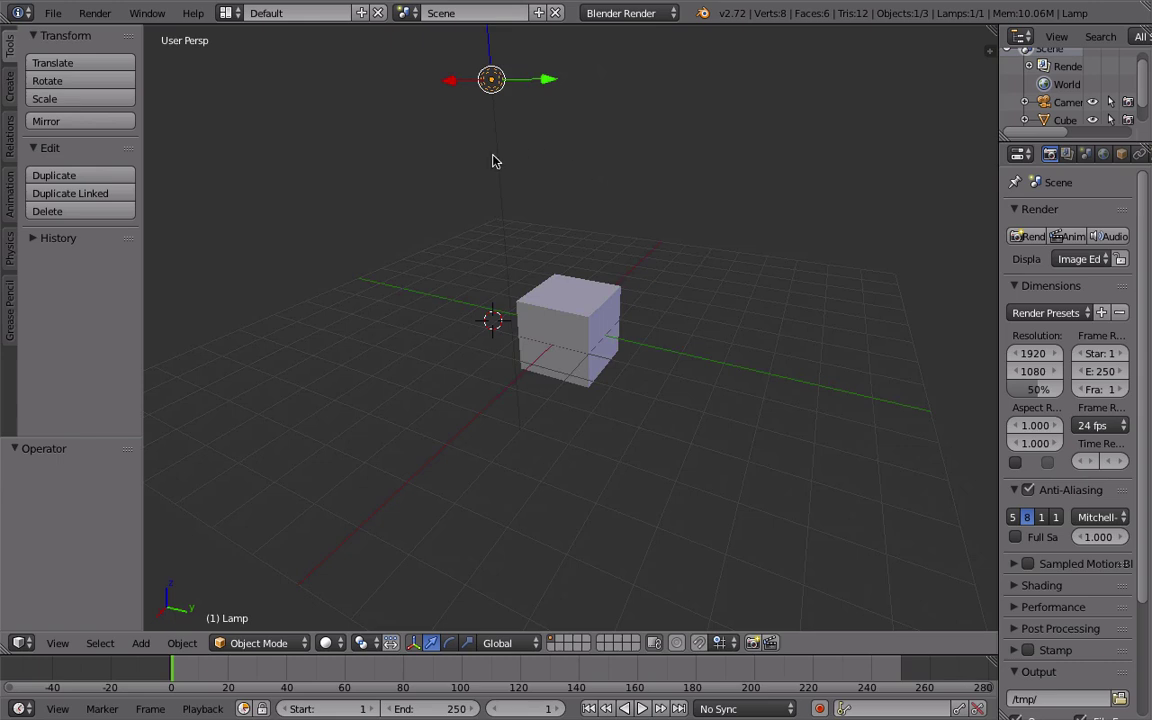
Step: Try moving the lamp by about 0.93 in X, -0.29 in Y and -1.28 in Z, and undo the move
key("g")
left_click(443, 271)
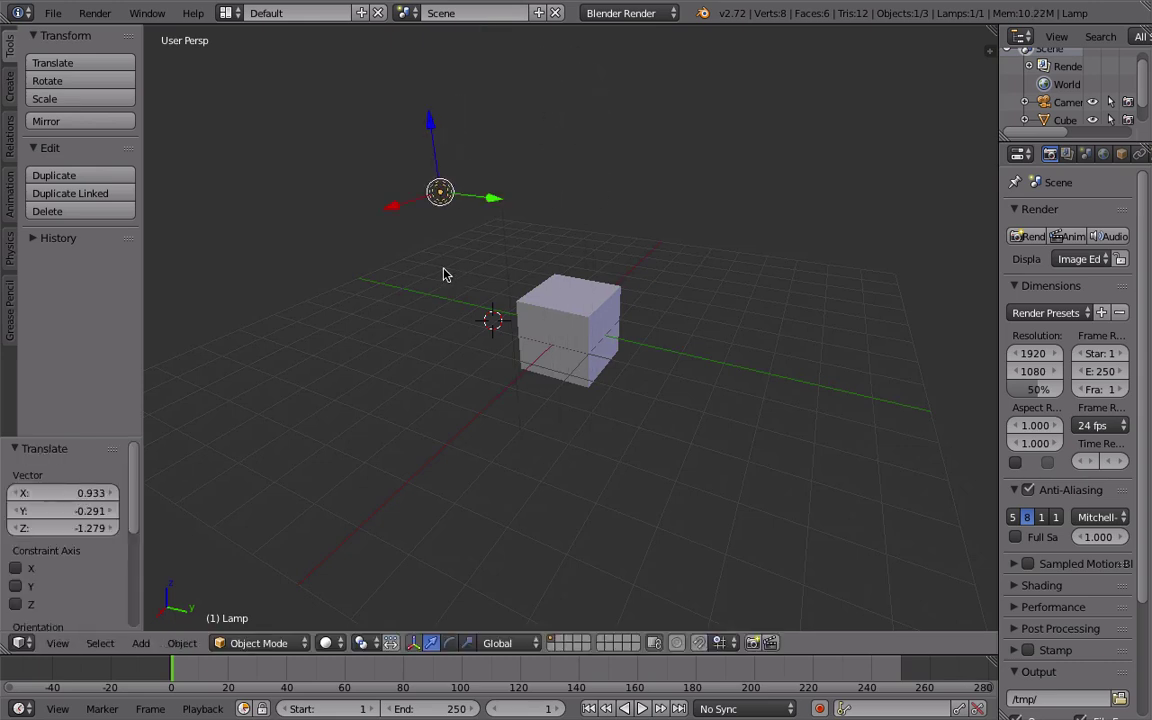
key("ctrl+z")
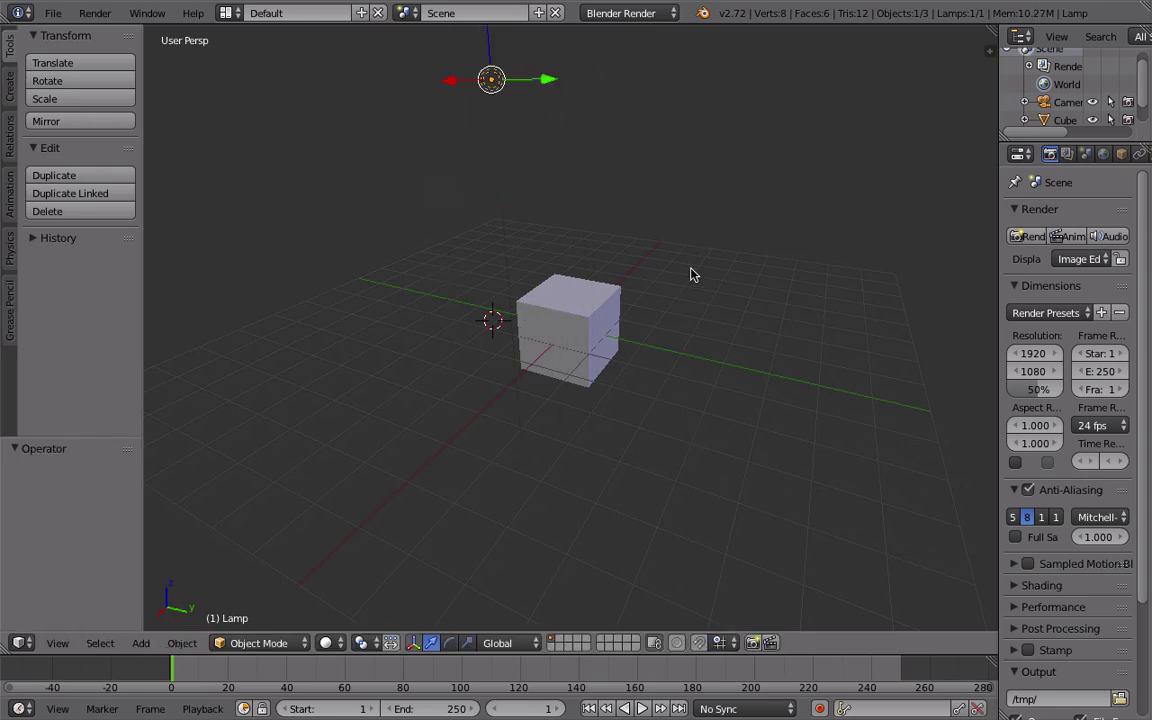
Step: Select the default cube, followed by the camera, while viewing the scene from different angles
left_click(623, 270)
middle_click_drag(663, 287, 290, 208)
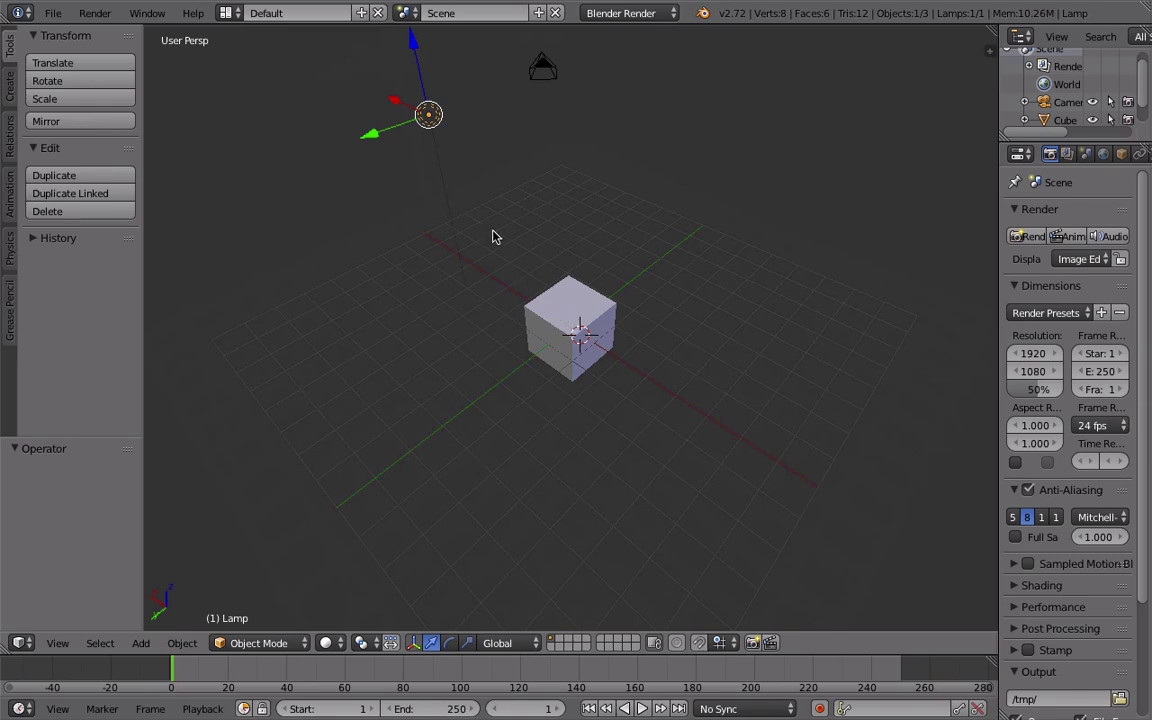
right_click(553, 302)
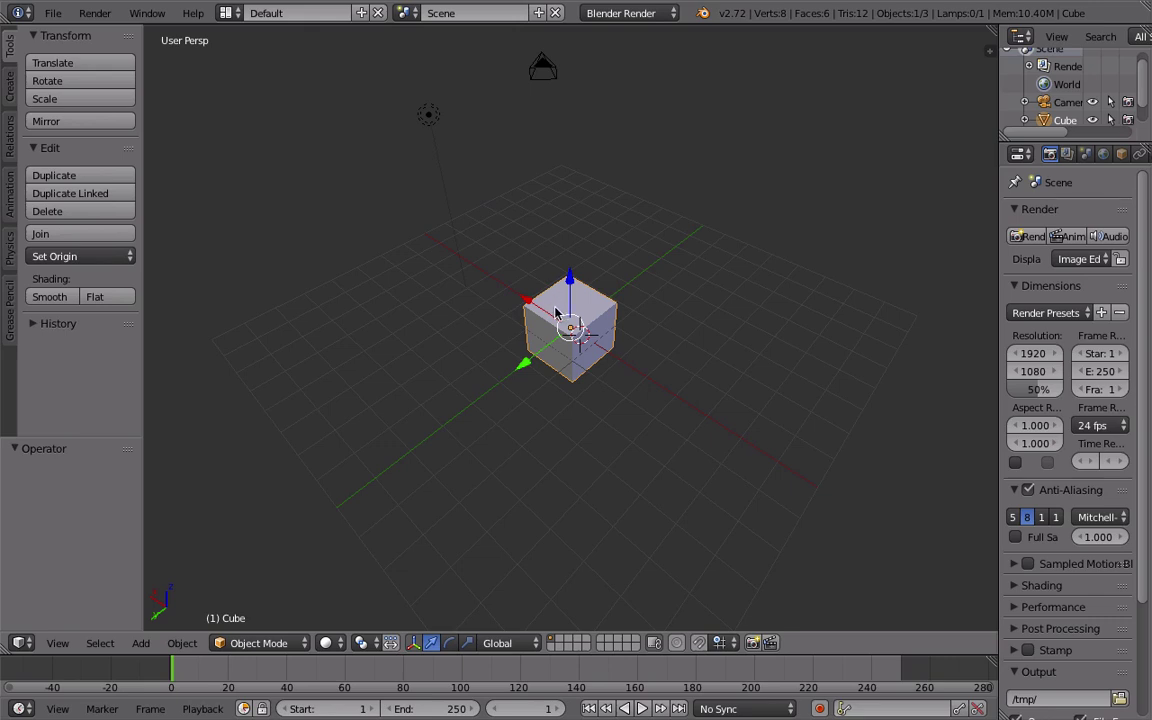
middle_click_drag(532, 298, 545, 85)
right_click(617, 58)
middle_click_drag(620, 60, 716, 73)
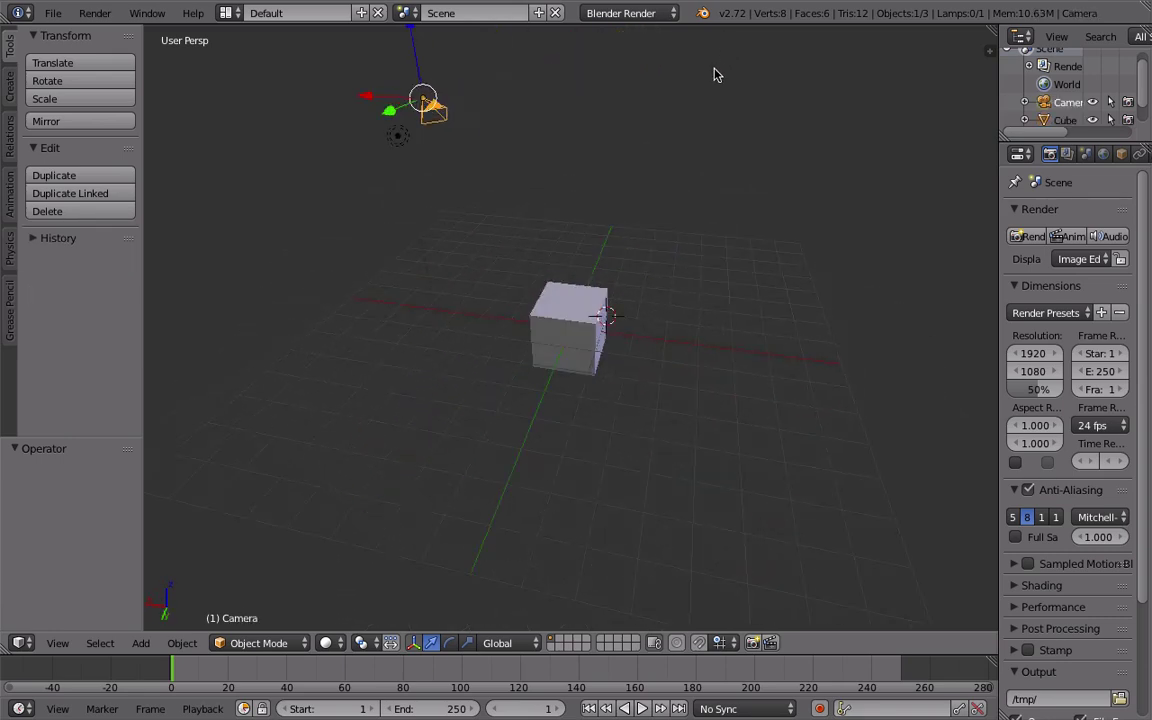
Step: Render a still image of the cube from the camera view and close the render result
key("KP_0")
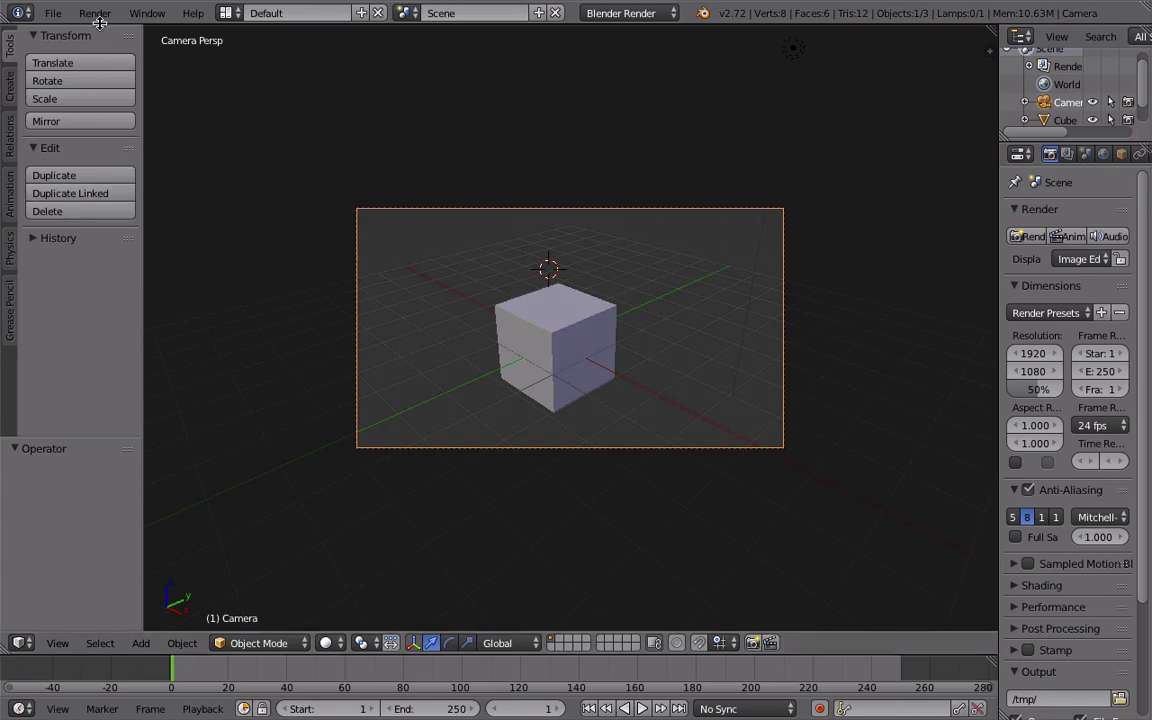
left_click(95, 13)
left_click(98, 31)
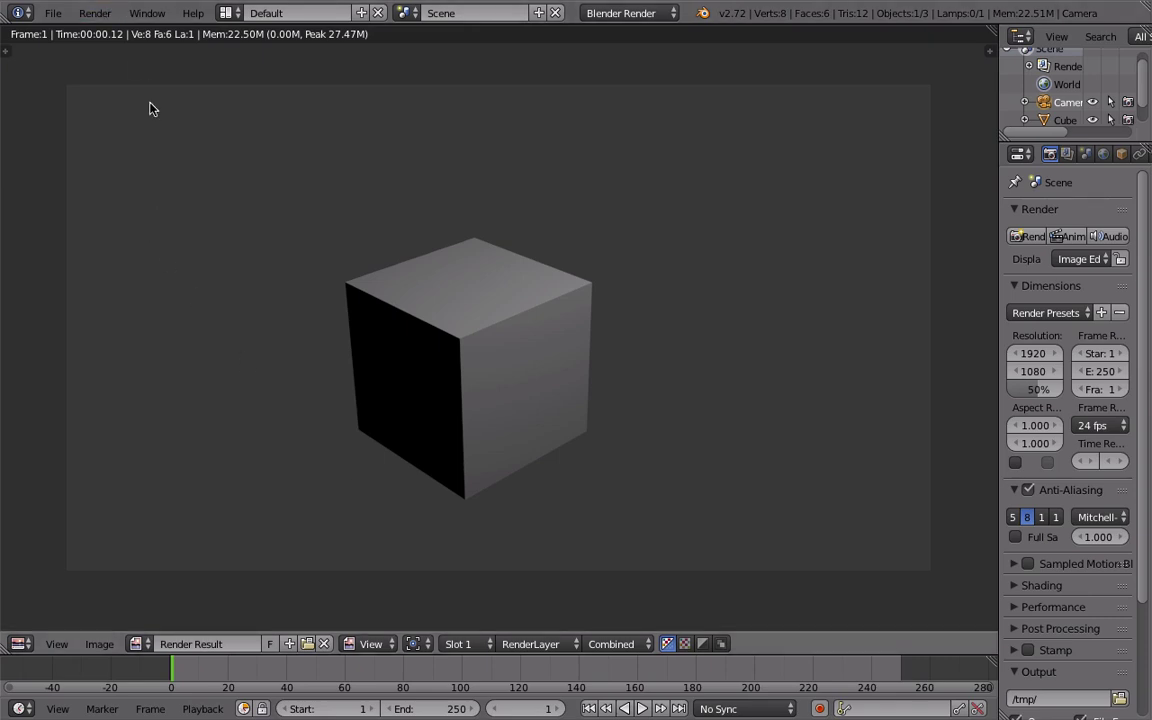
key("Escape")
Step: Delete the default cube and reset the 3D cursor to the world origin
middle_click_drag(457, 407, 566, 442)
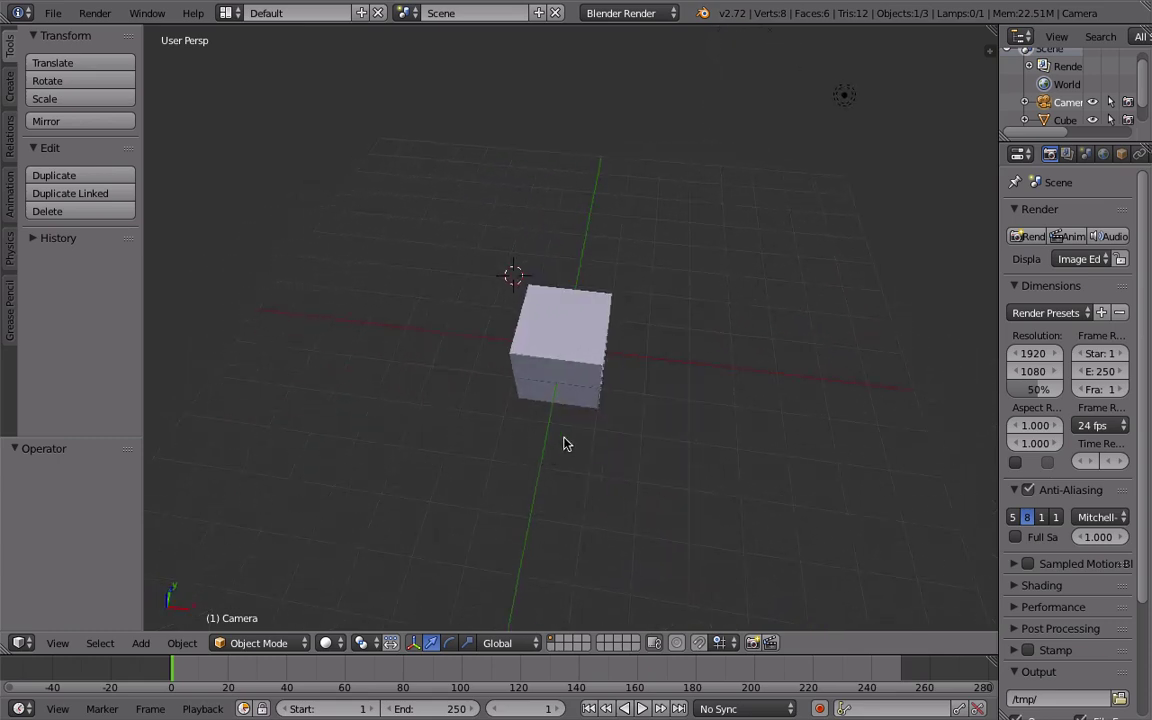
left_click(581, 331)
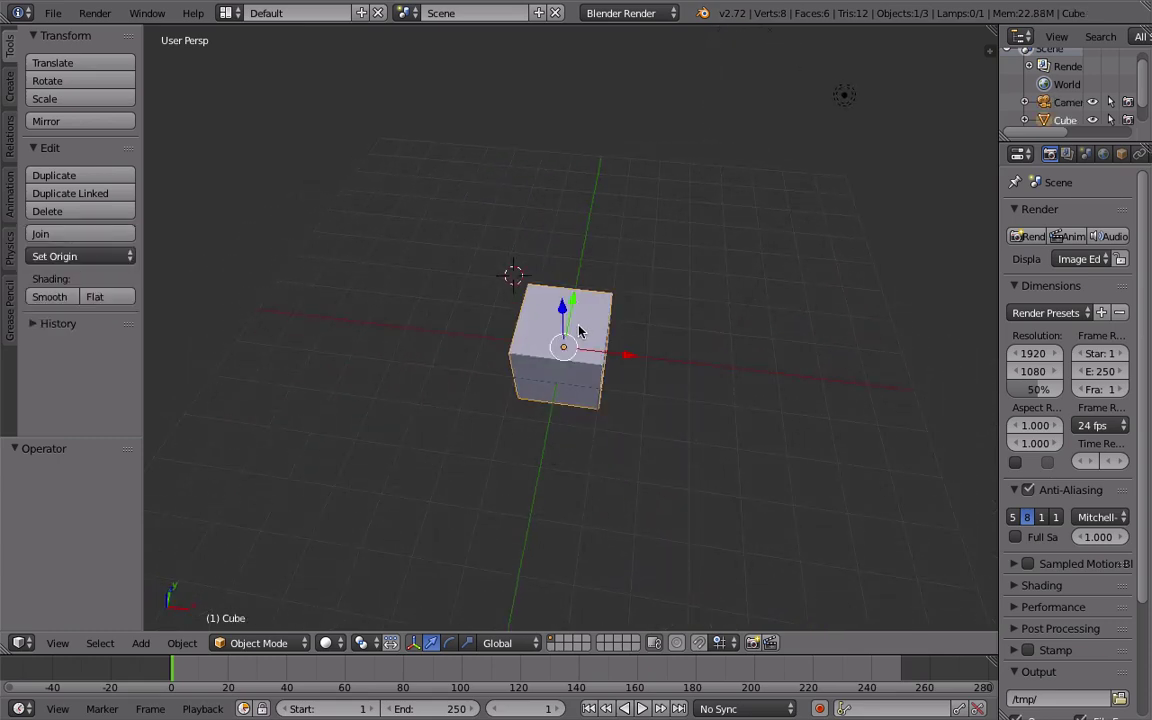
key("x")
key("x")
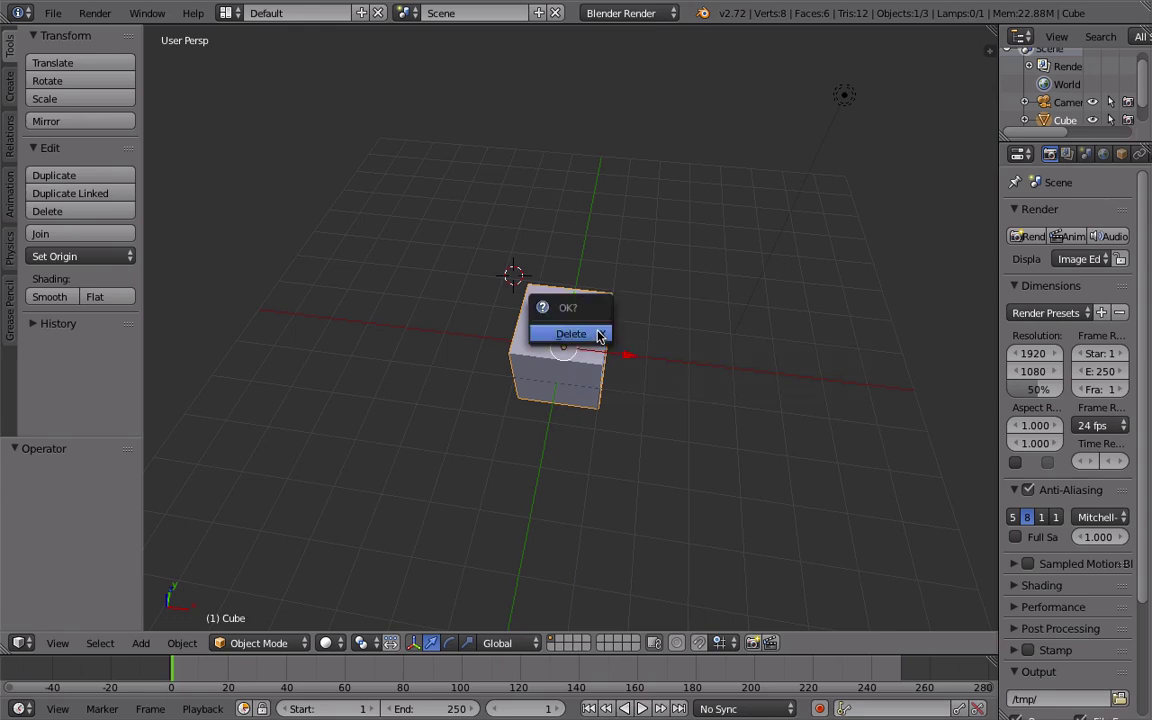
left_click(596, 334)
key("shift+c")
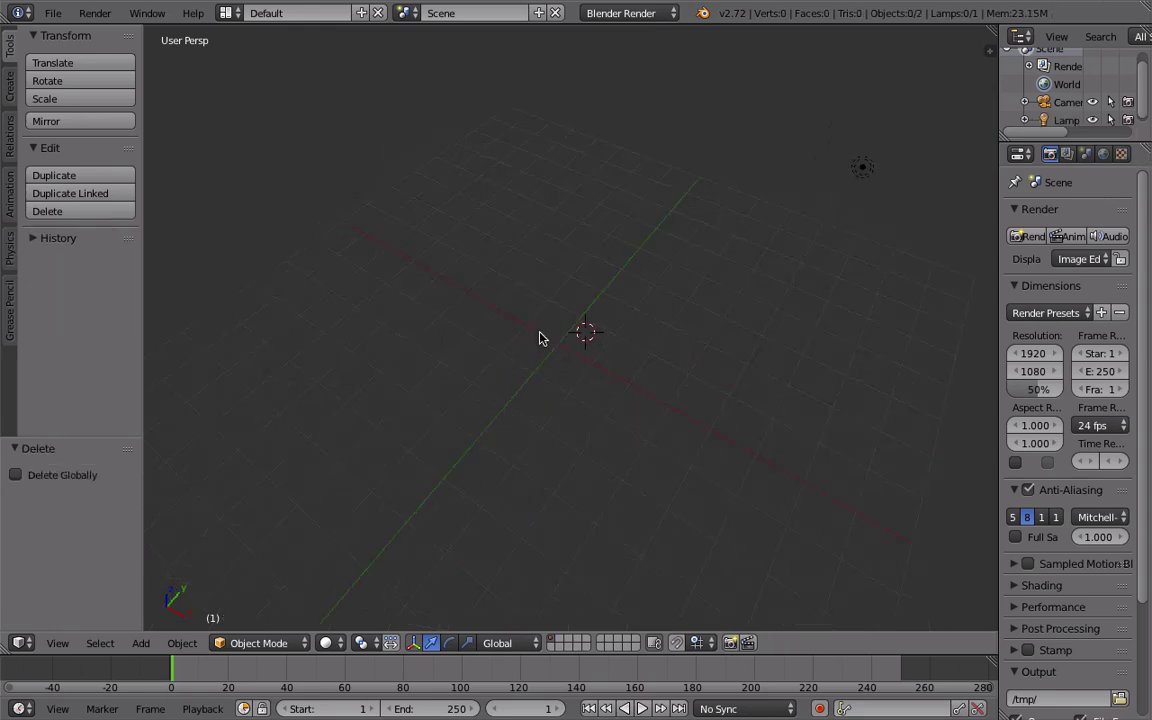
middle_click_drag(268, 324, 645, 69)
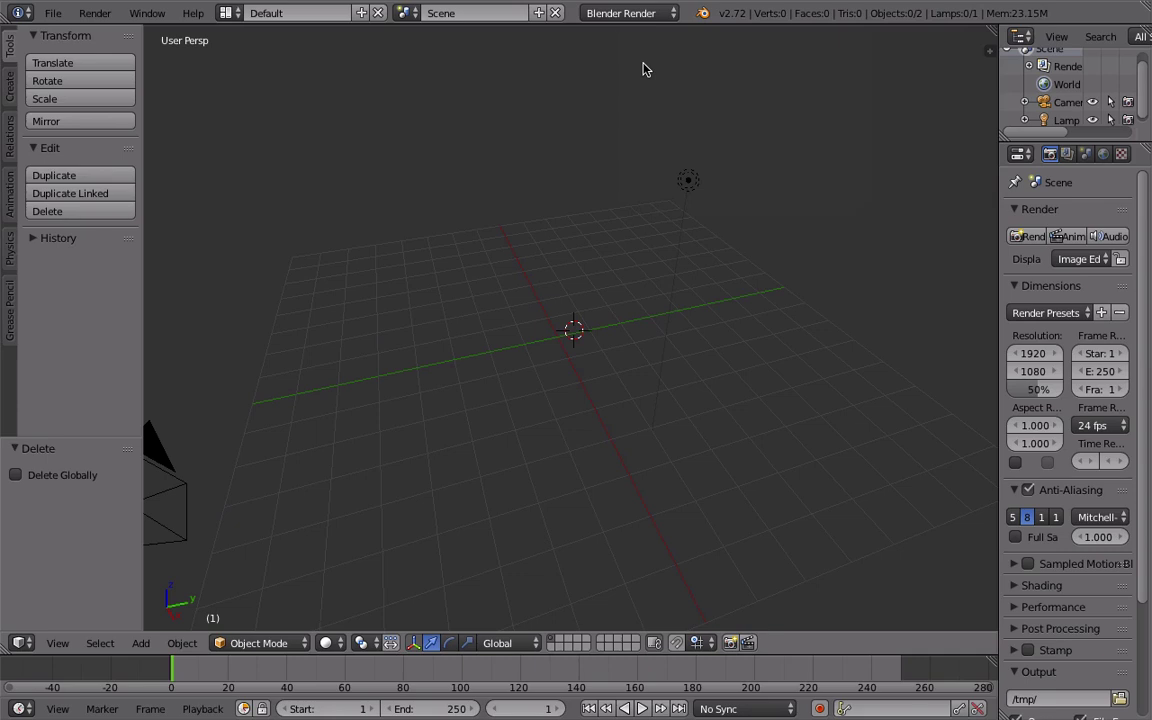
Step: Switch to Mineways and open the Minecraft world Awesome Seed
key("ctrl+Right")
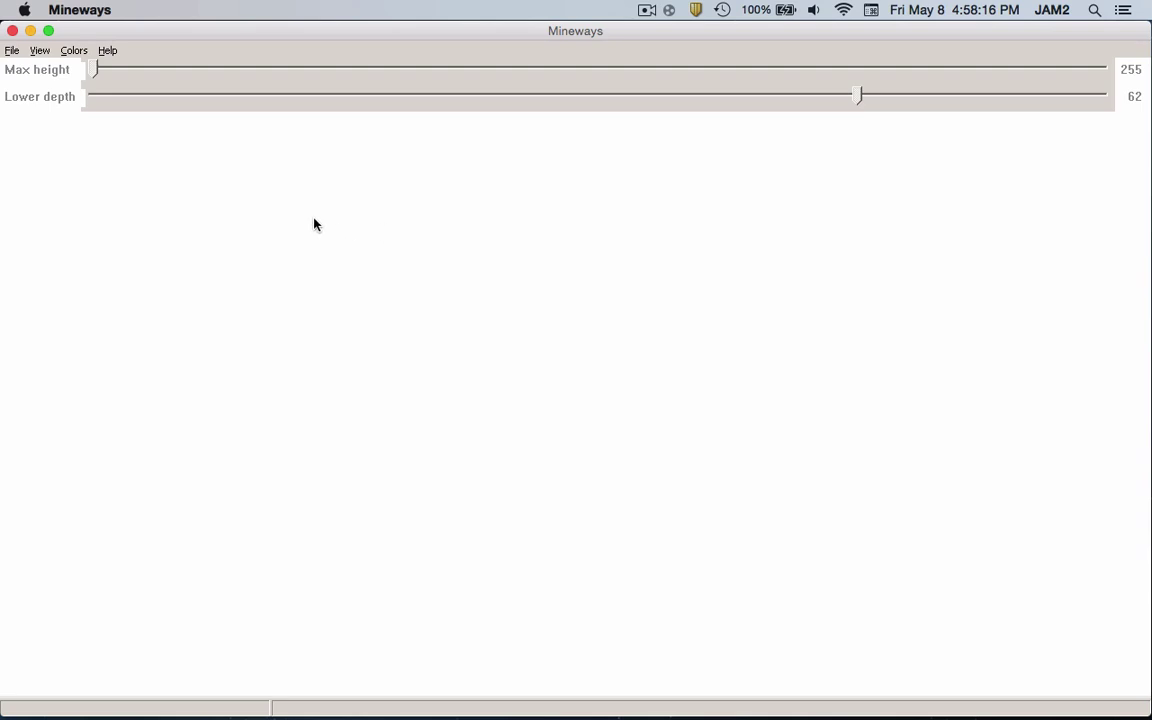
left_click(12, 50)
mouse_move(18, 68)
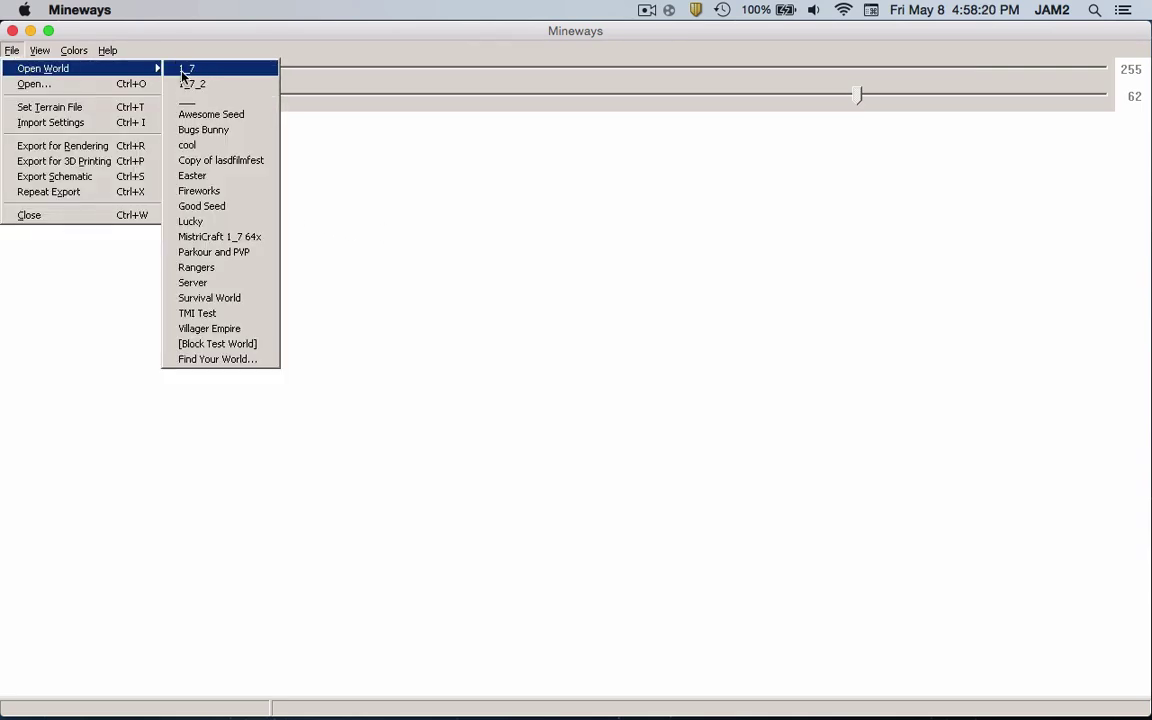
left_click(251, 114)
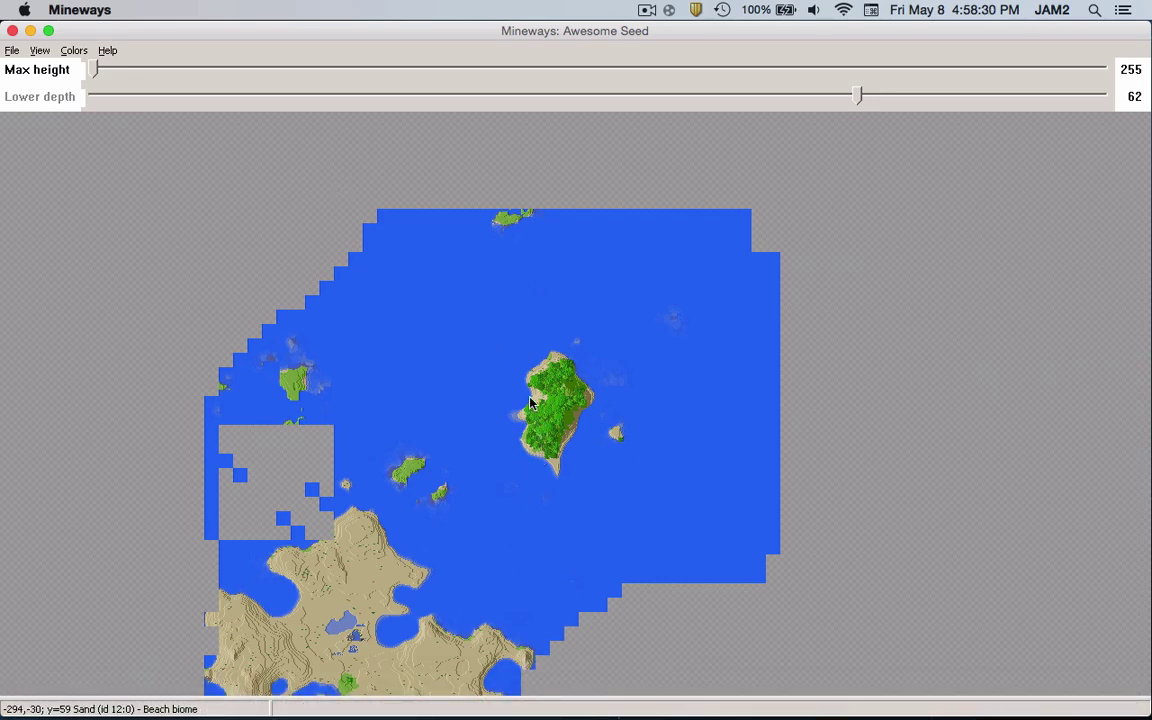
Step: Examine the jungle island on the world map at several zoom levels
scroll(530, 400, "up", 5)
scroll(530, 400, "down", 5)
scroll(530, 400, "up", 5)
scroll(530, 400, "down", 3)
scroll(530, 400, "up", 3)
scroll(530, 400, "down", 3)
scroll(530, 400, "up", 5)
scroll(530, 400, "down", 5)
scroll(530, 400, "up", 3)
scroll(528, 400, "up", 4)
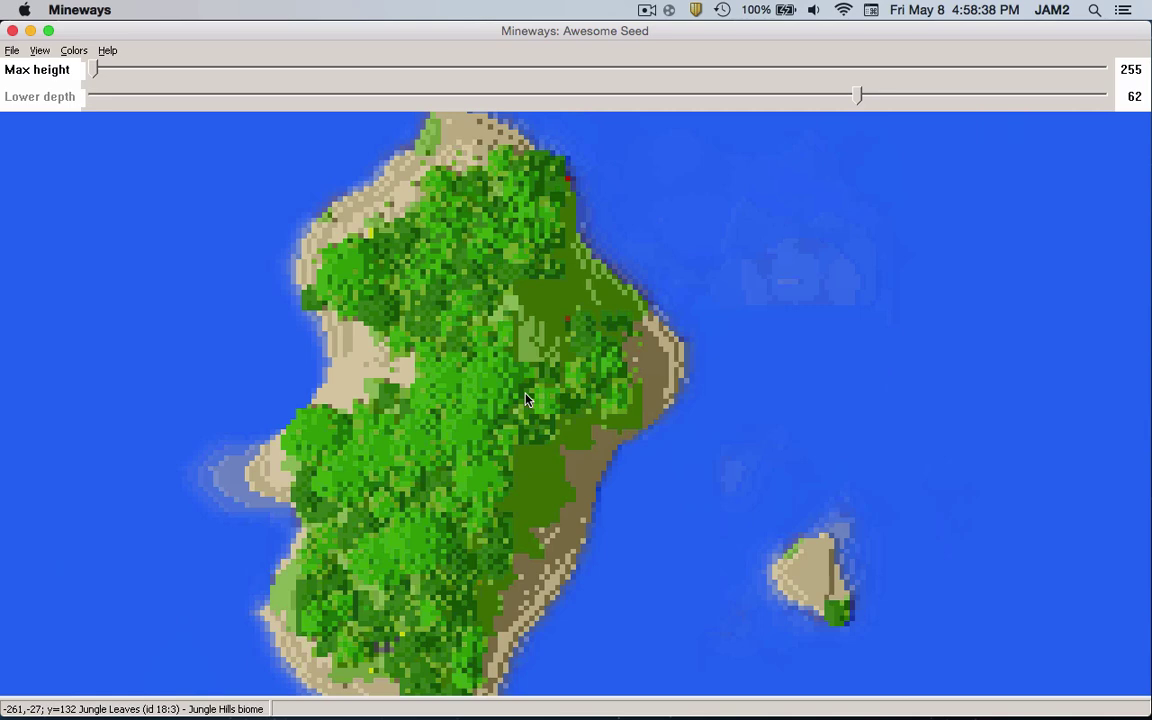
scroll(528, 400, "down", 5)
Step: Select a rectangular area enclosing the whole jungle island and accept the suggested lower depth of 62
middle_click(528, 400)
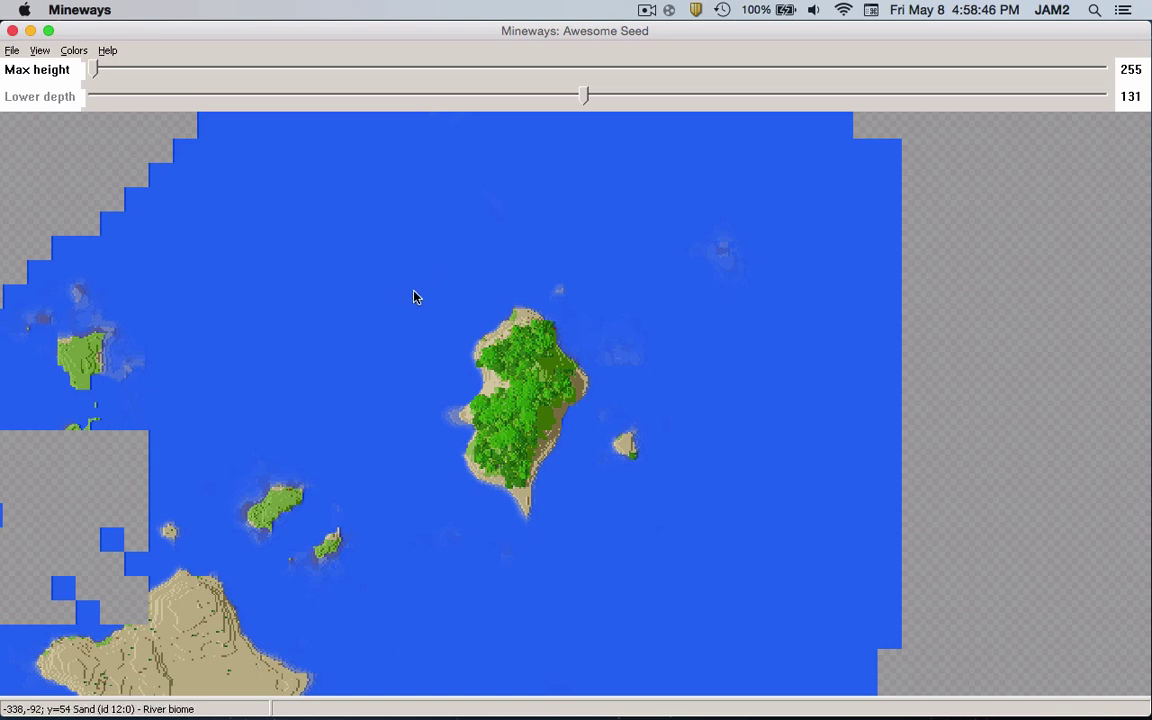
left_click_drag(437, 276, 497, 471)
right_click_drag(497, 471, 606, 532)
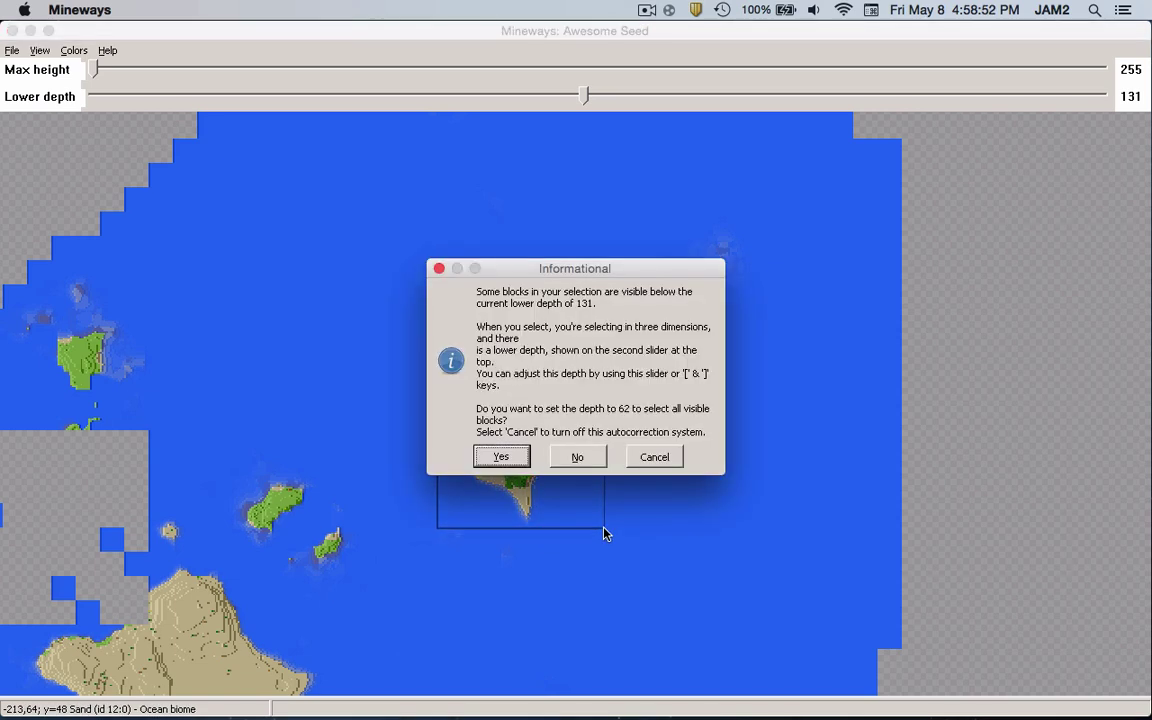
left_click(498, 456)
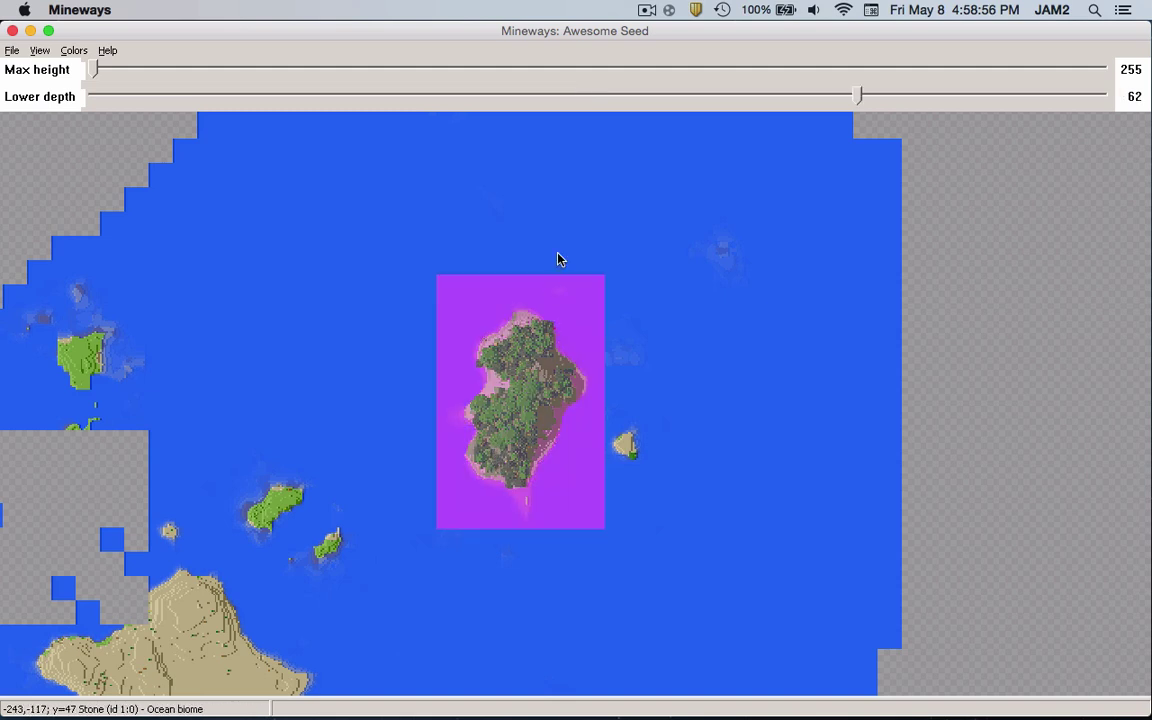
Step: Limit the island selection to a max height of 139 and a lower depth of 58
left_click_drag(96, 70, 551, 87)
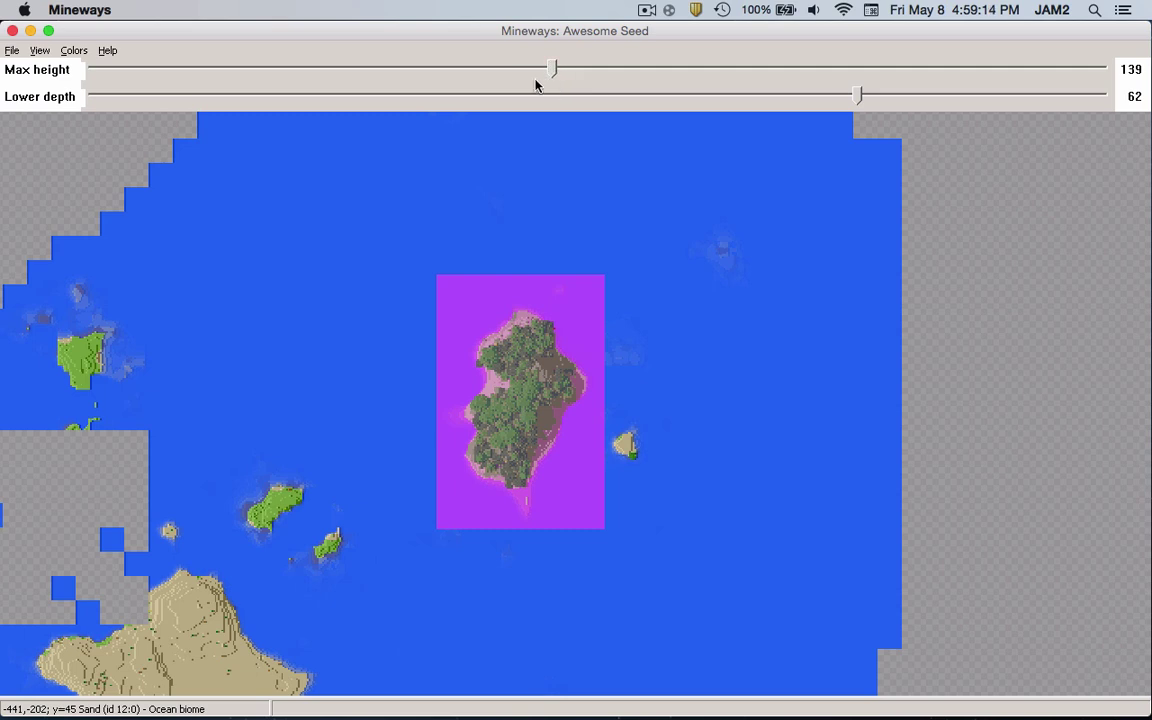
mouse_move(859, 97)
left_mouse_down()
mouse_move(847, 98)
mouse_move(862, 104)
left_mouse_up()
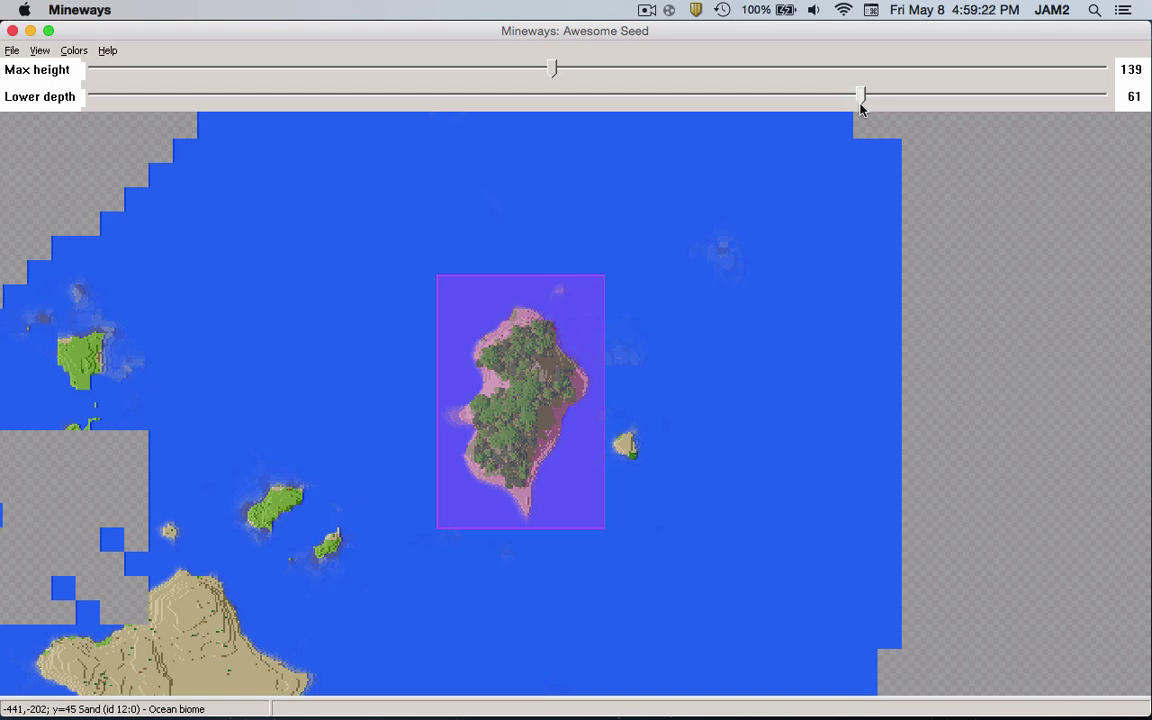
left_click_drag(1015, 108, 873, 96)
Step: Export the selected island for rendering as an absolute Wavefront OBJ named "blender tutorial" in Downloads, accepting the preset export options
left_click(11, 50)
left_click(50, 147)
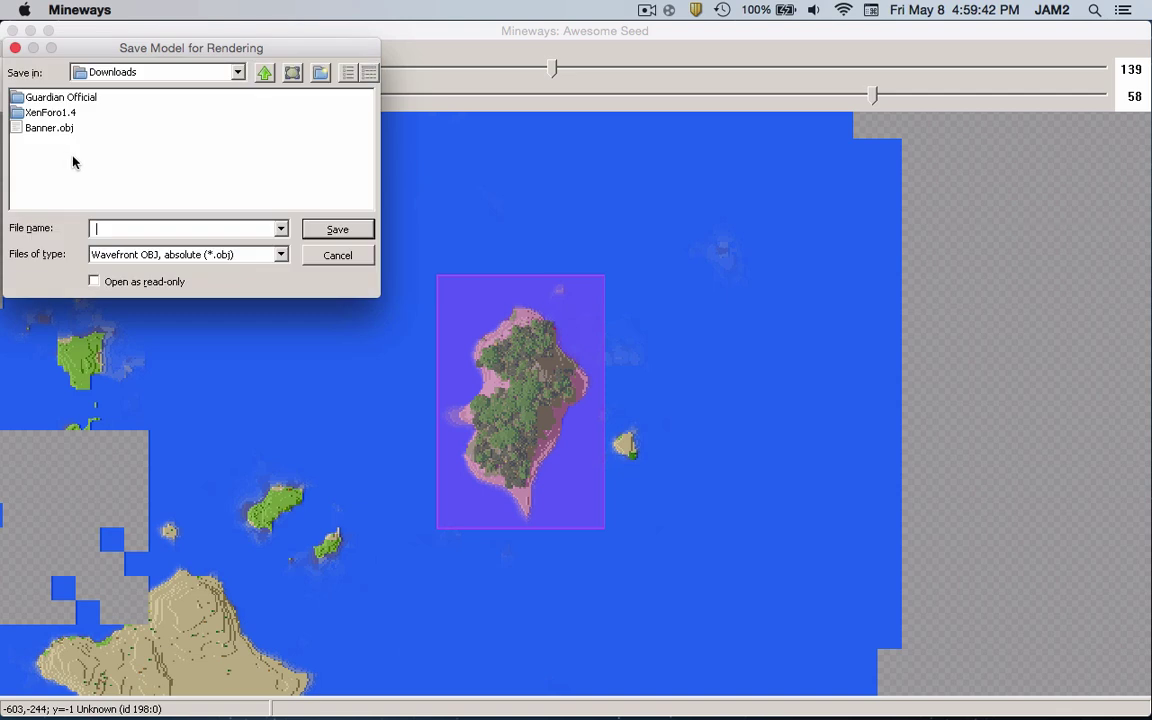
left_click(238, 73)
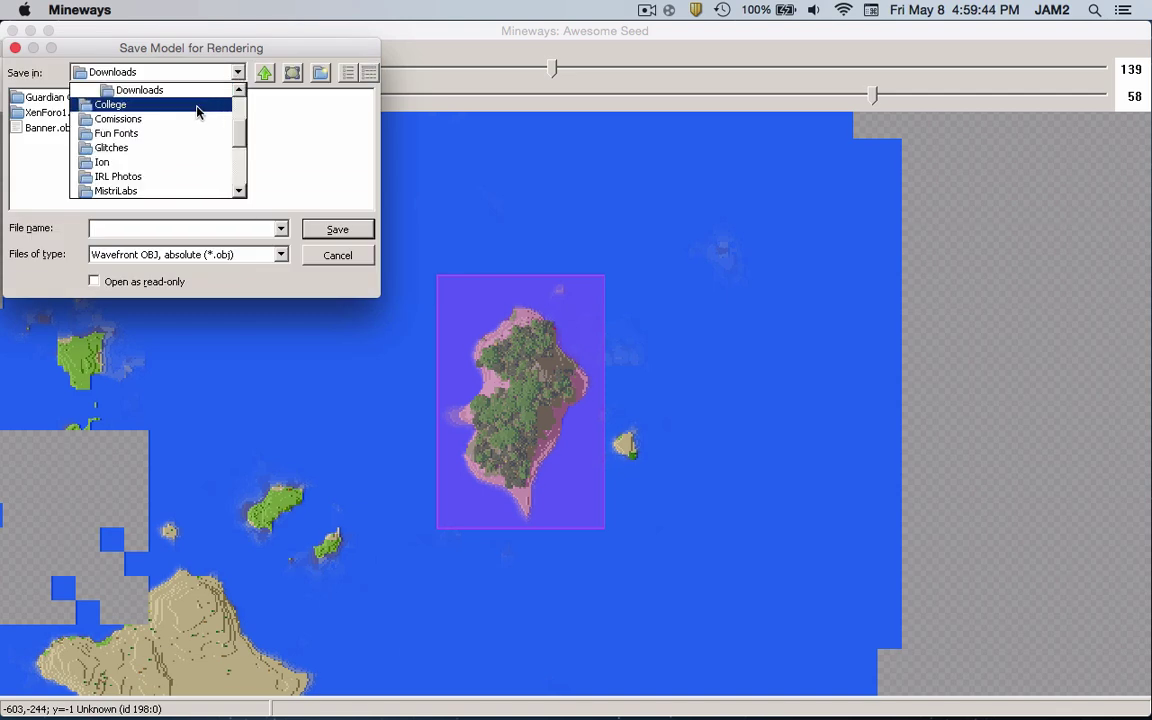
scroll(234, 124, "up", 2)
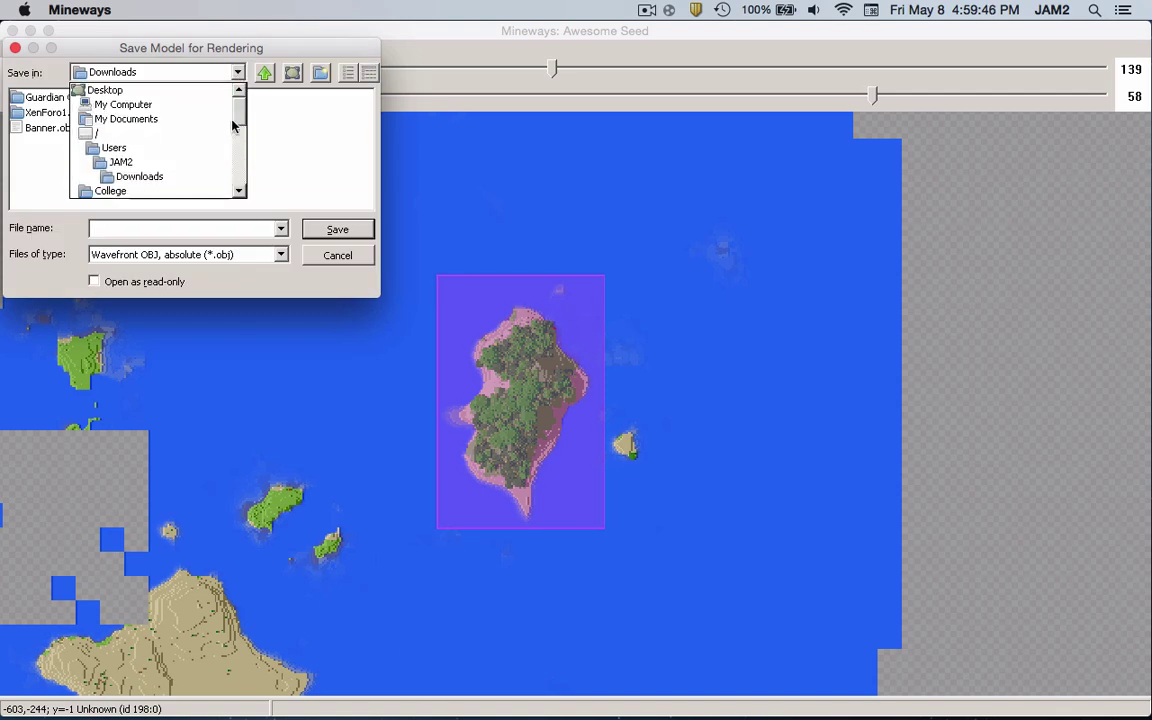
scroll(234, 124, "down", 1)
left_click(220, 134)
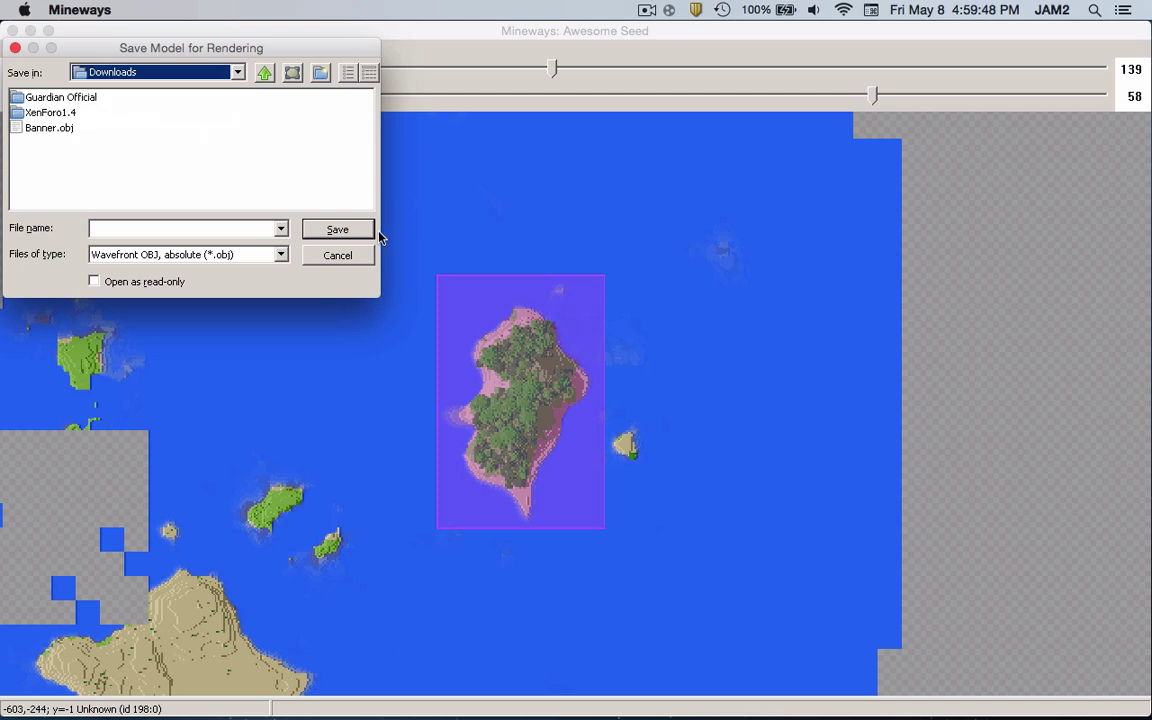
left_click(187, 227)
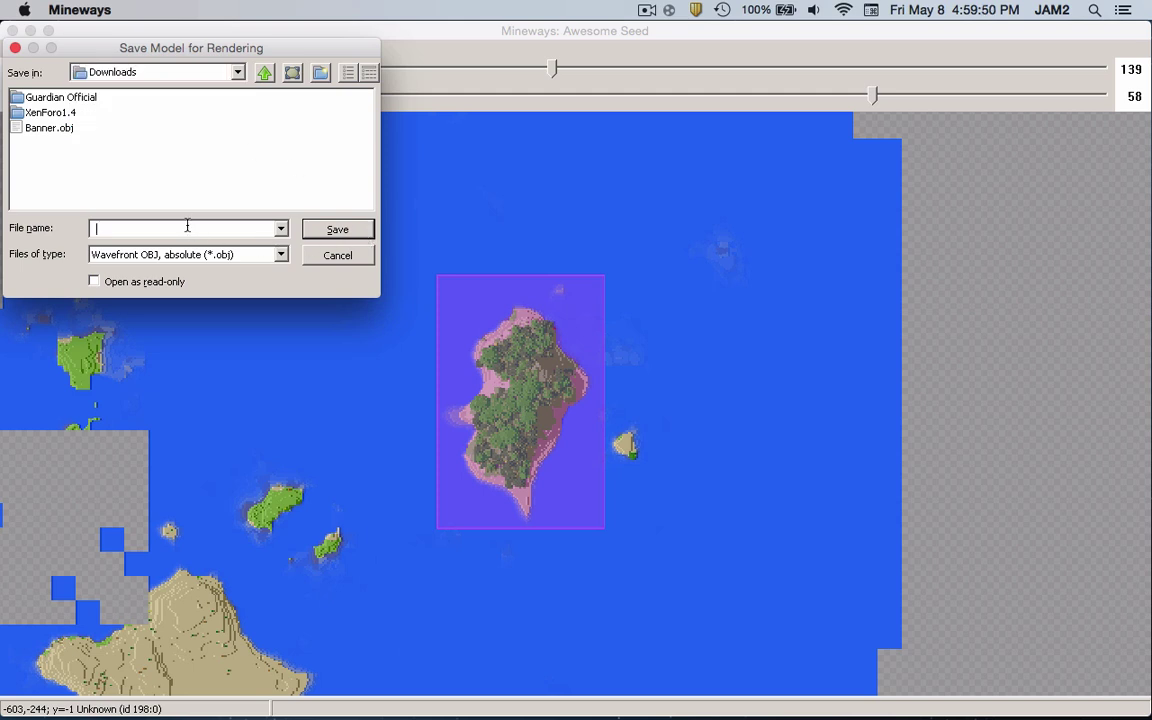
type("blender tutorial")
left_click(324, 229)
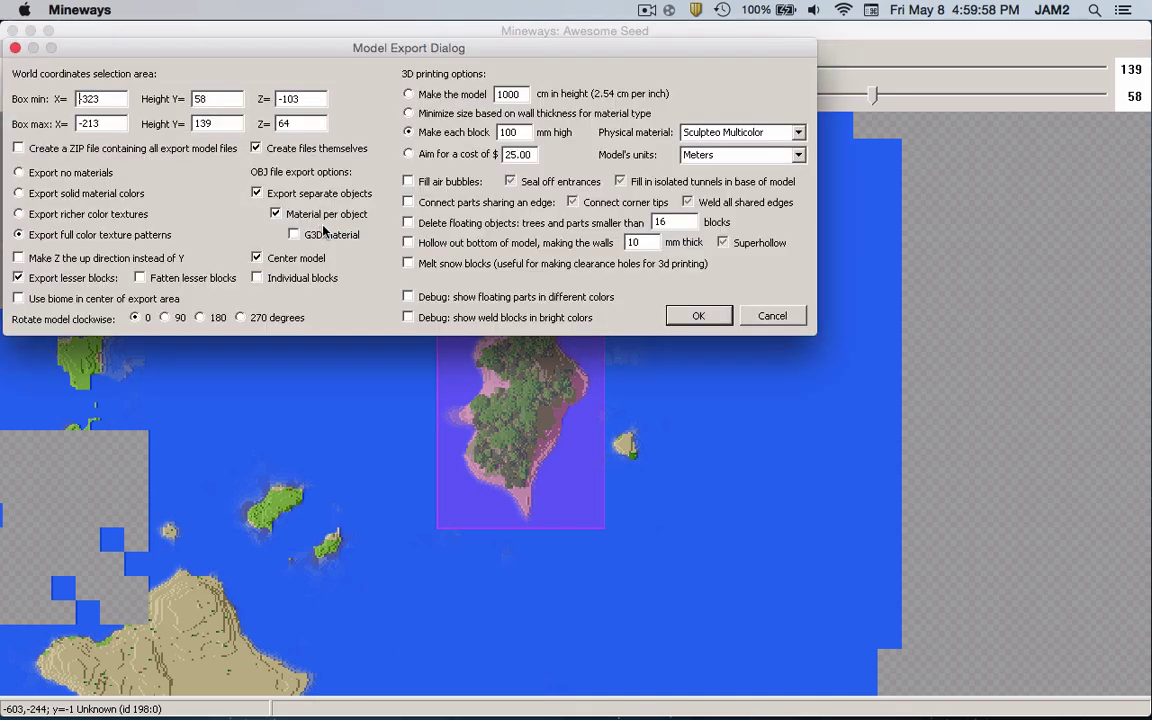
left_click(697, 316)
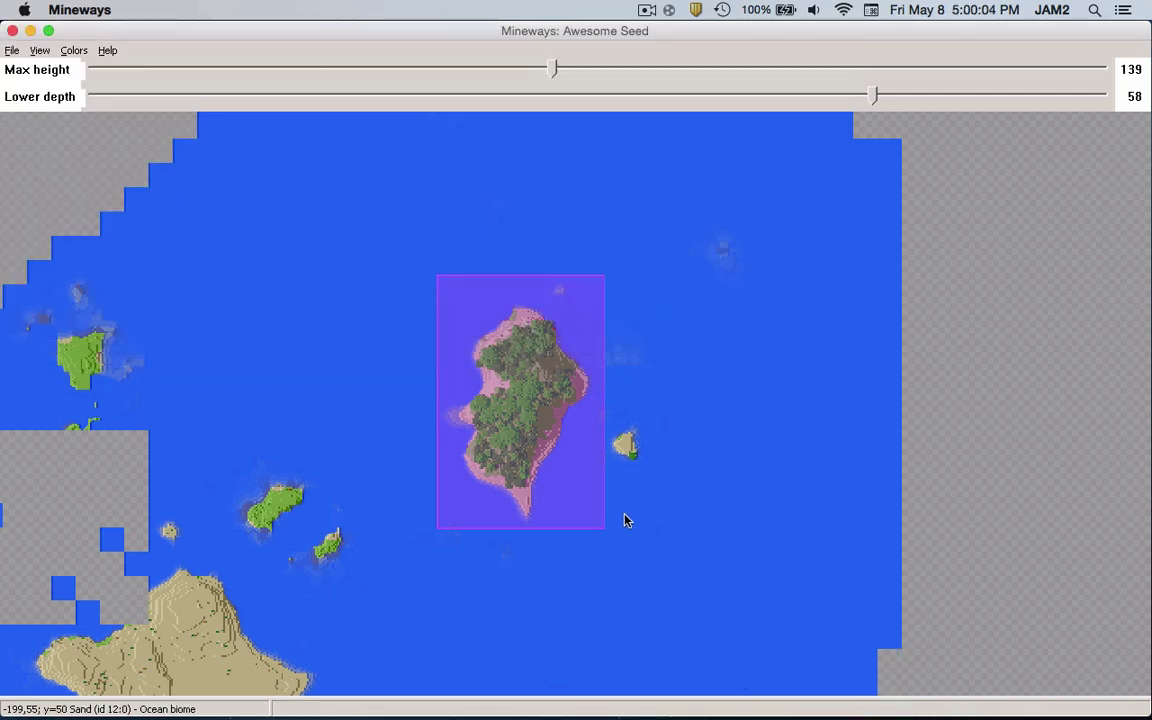
Step: Switch to Blender and import the Wavefront file "blender tutorial.obj" from the Downloads folder
key("ctrl+Left")
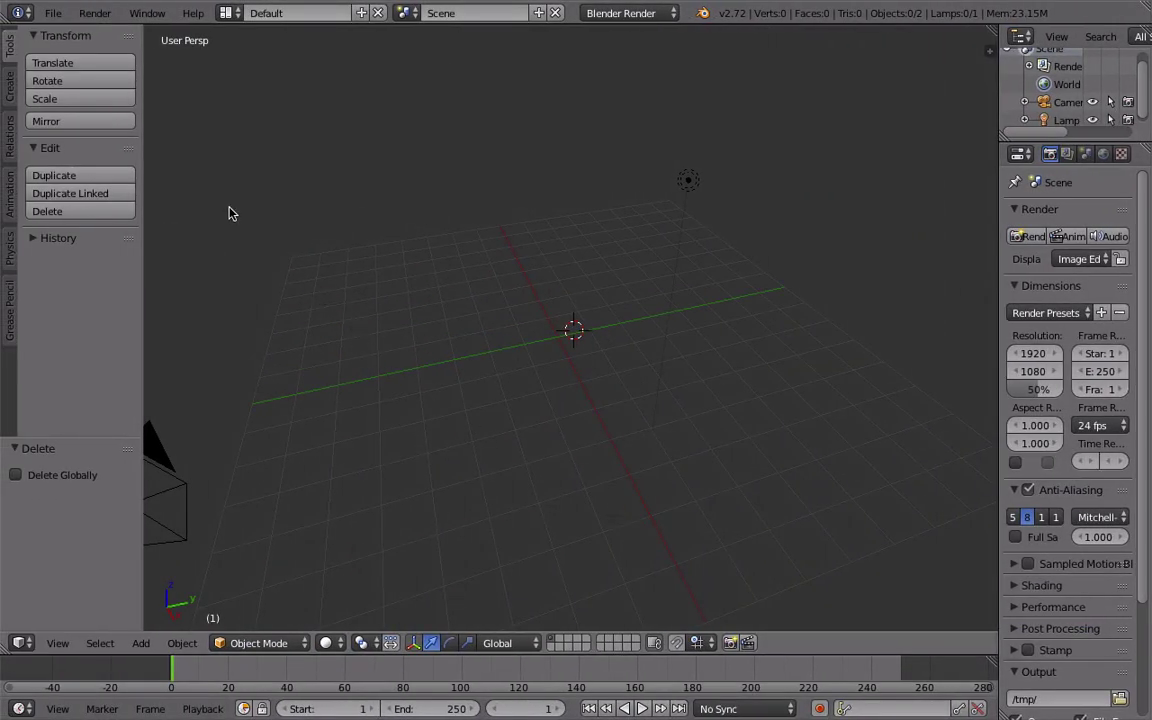
left_click(53, 17)
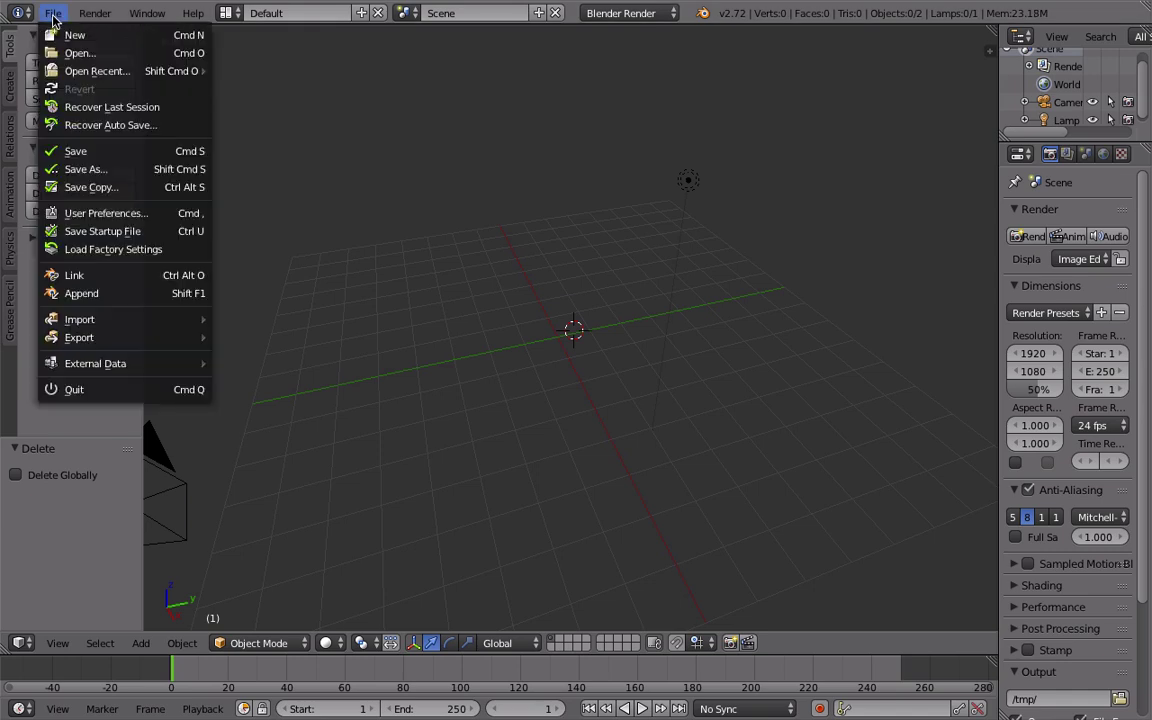
mouse_move(145, 320)
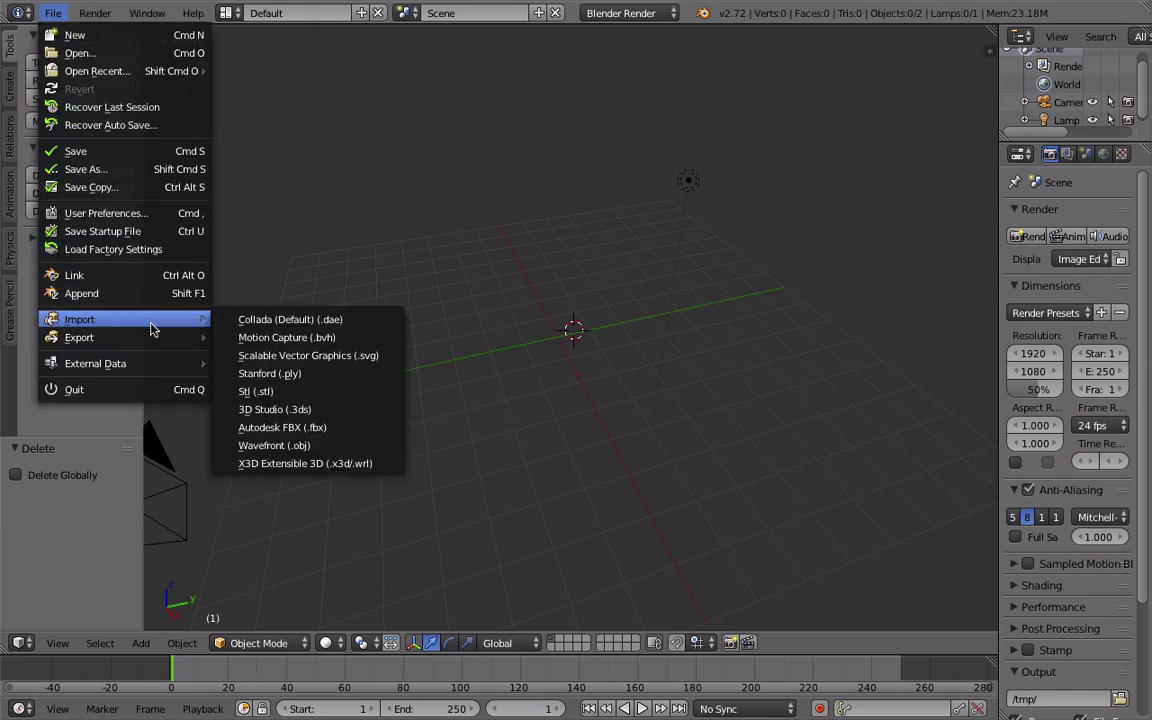
left_click(296, 447)
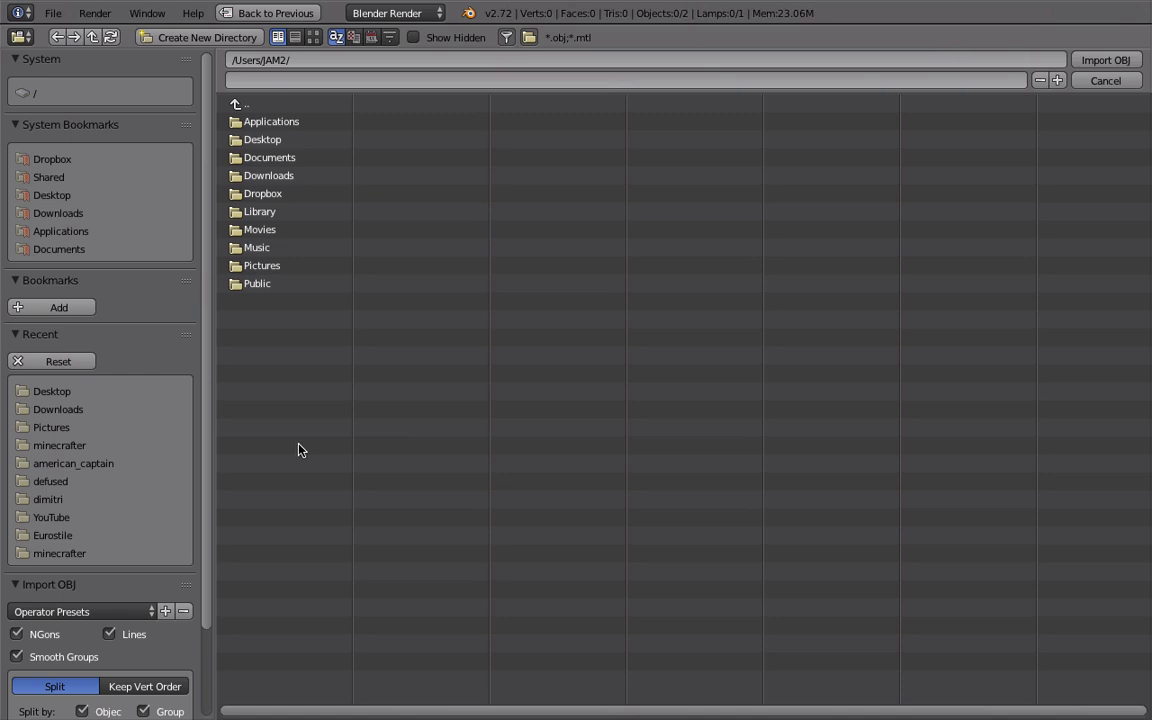
left_click(272, 177)
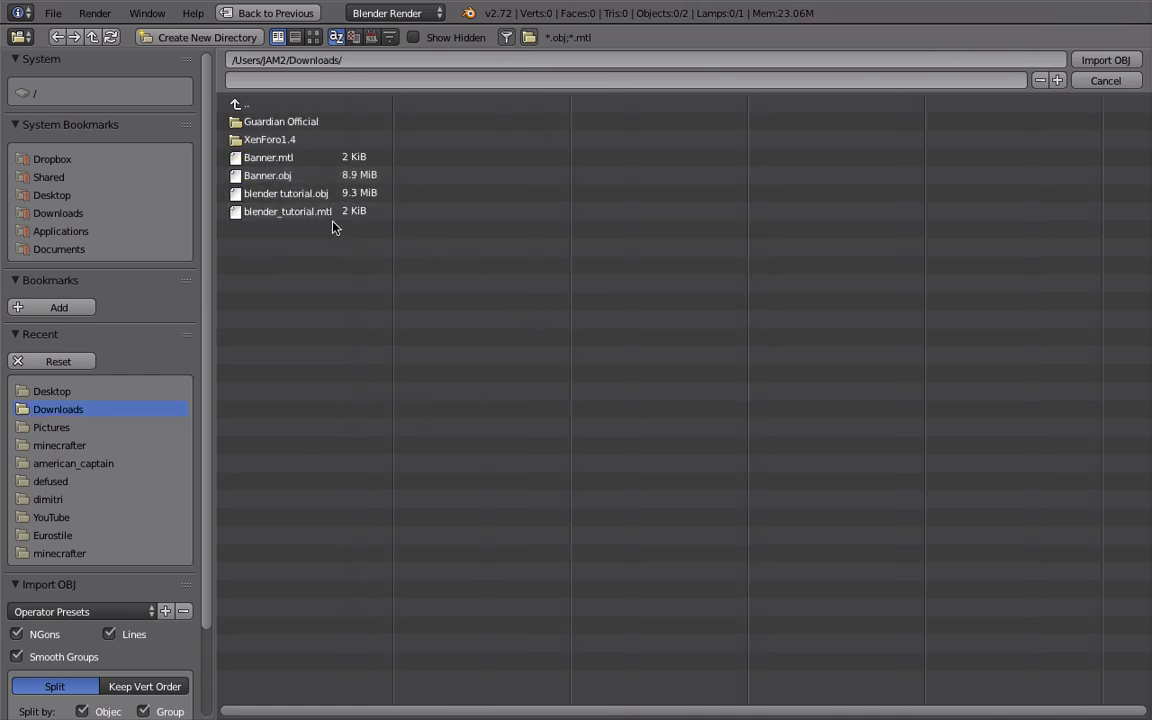
left_click(263, 200)
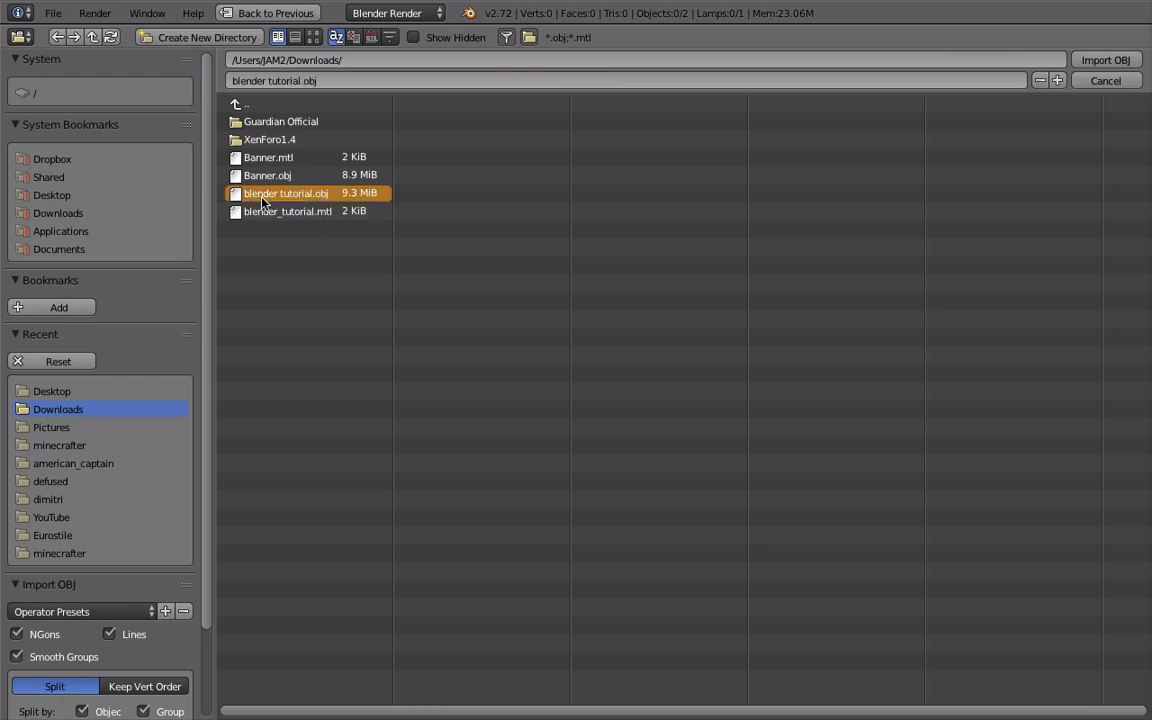
left_click(301, 213)
left_click(309, 197)
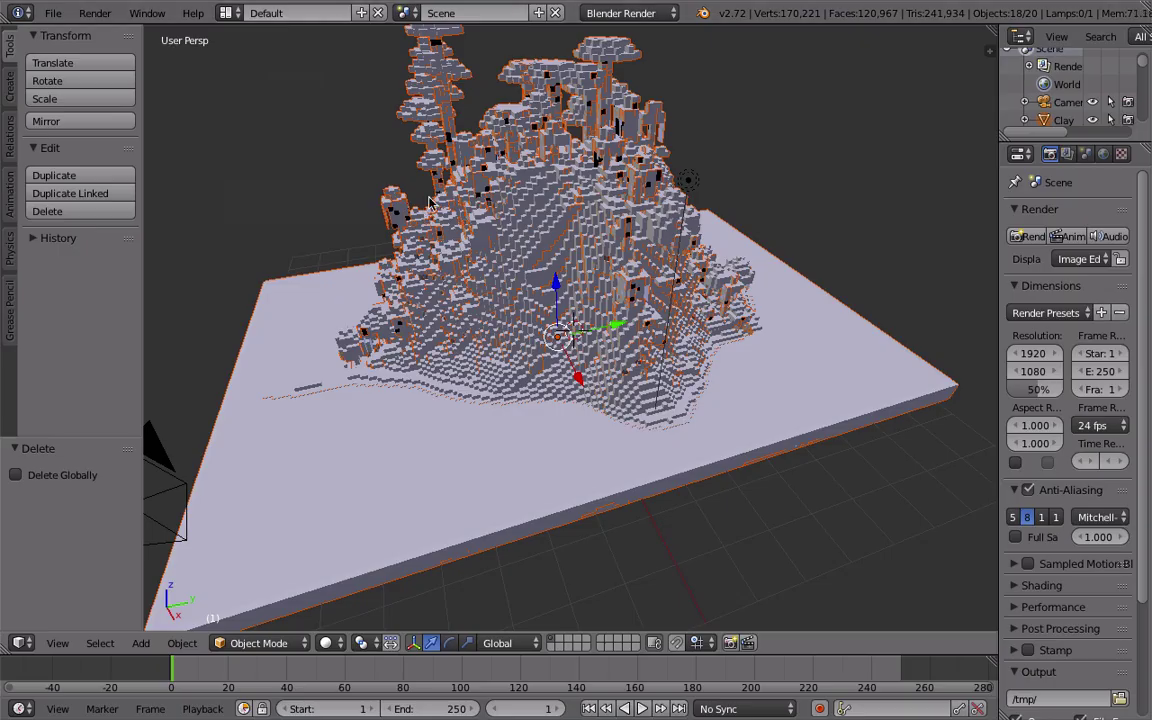
middle_click_drag(390, 188, 358, 268)
middle_click_drag(253, 297, 267, 253)
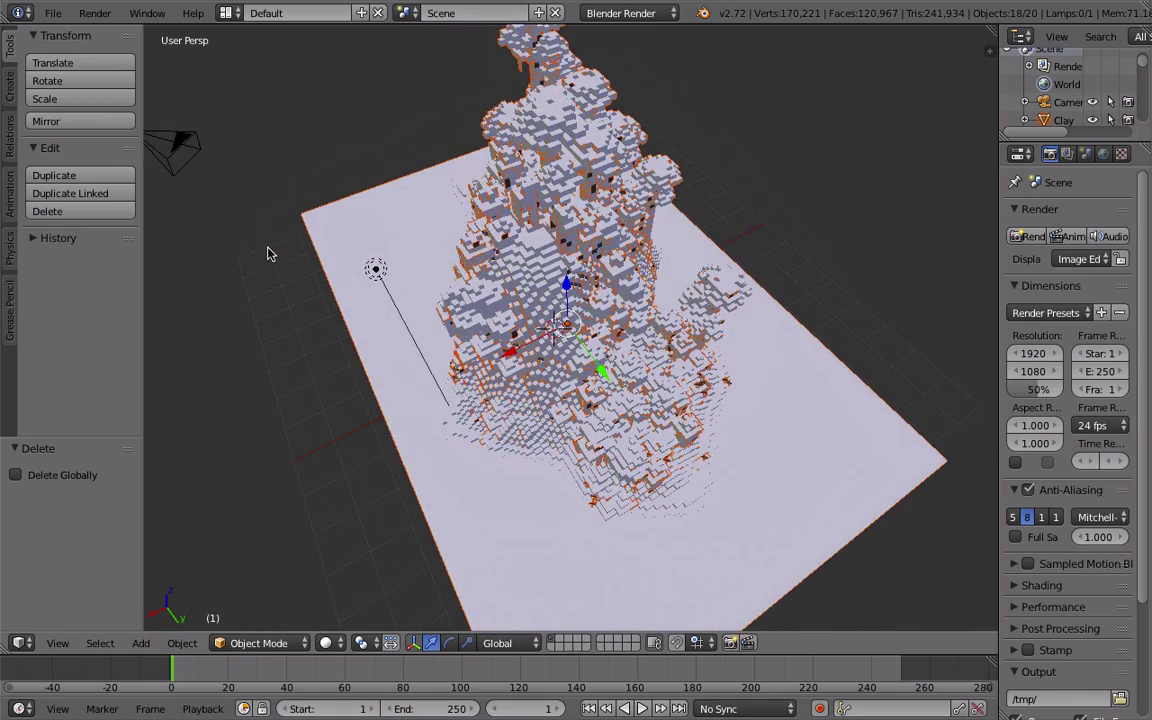
middle_click_drag(260, 247, 395, 290)
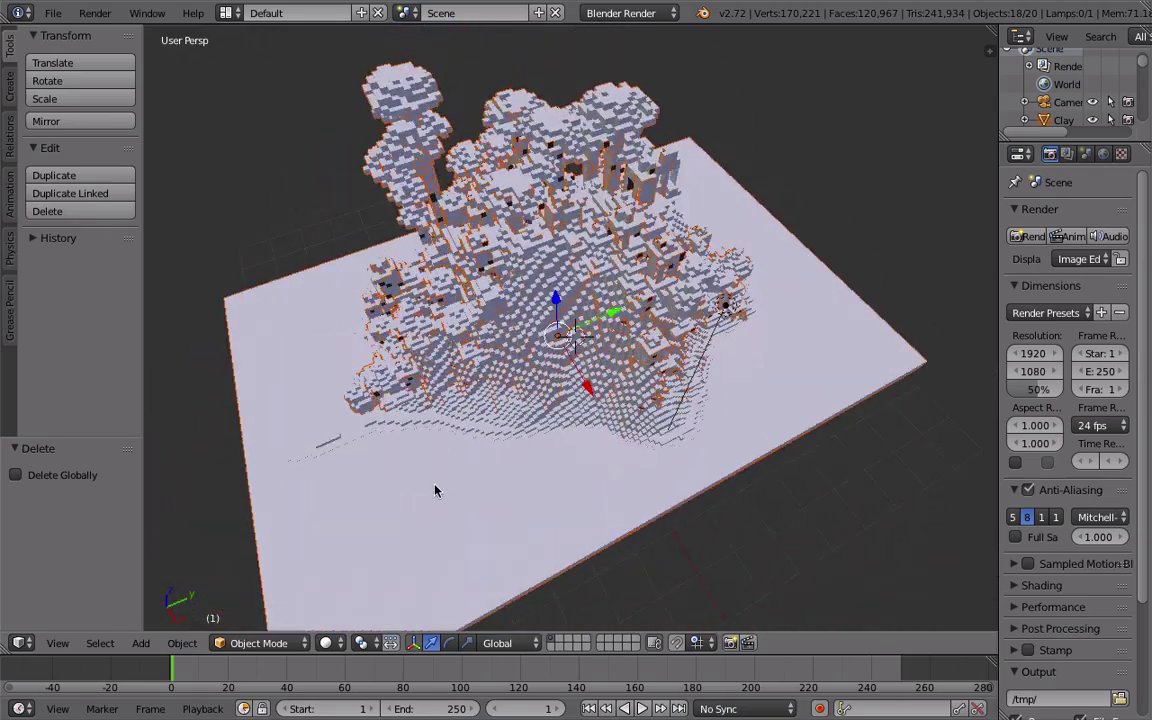
Step: Set the 3D viewport shading to Texture so the imported island displays its block textures
left_click(337, 645)
left_click(337, 646)
left_click(337, 645)
mouse_move(300, 580)
middle_mouse_down()
mouse_move(355, 446)
mouse_move(323, 486)
middle_mouse_up()
left_click(322, 646)
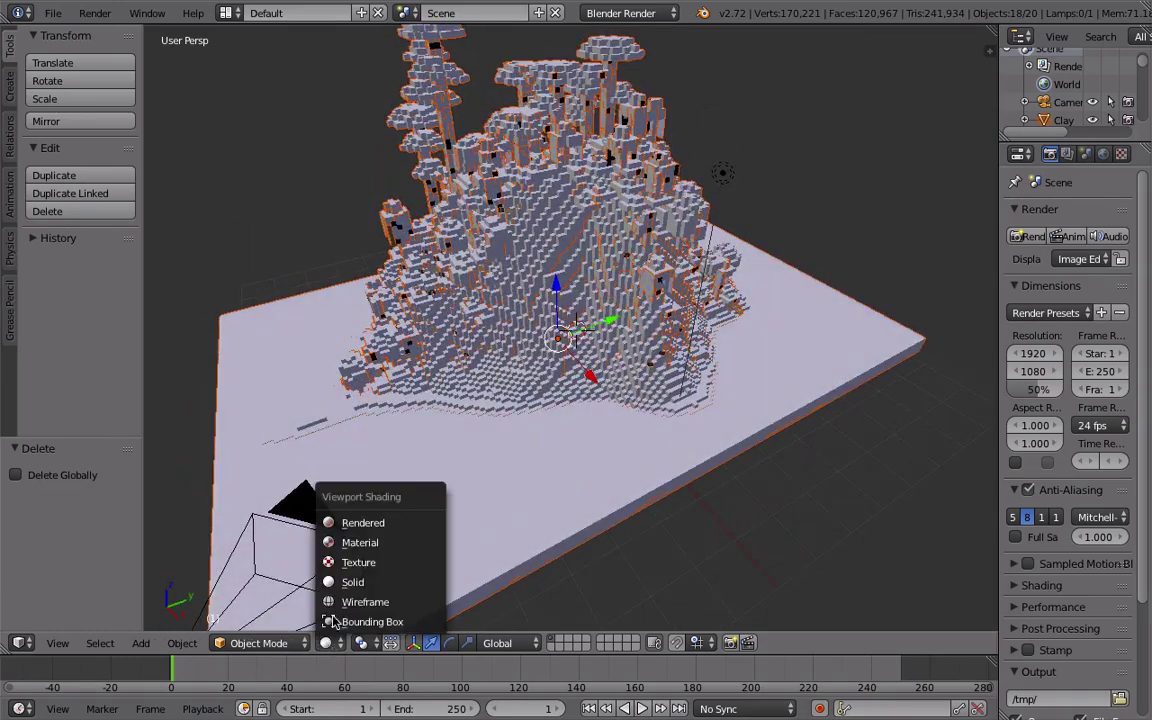
left_click(356, 563)
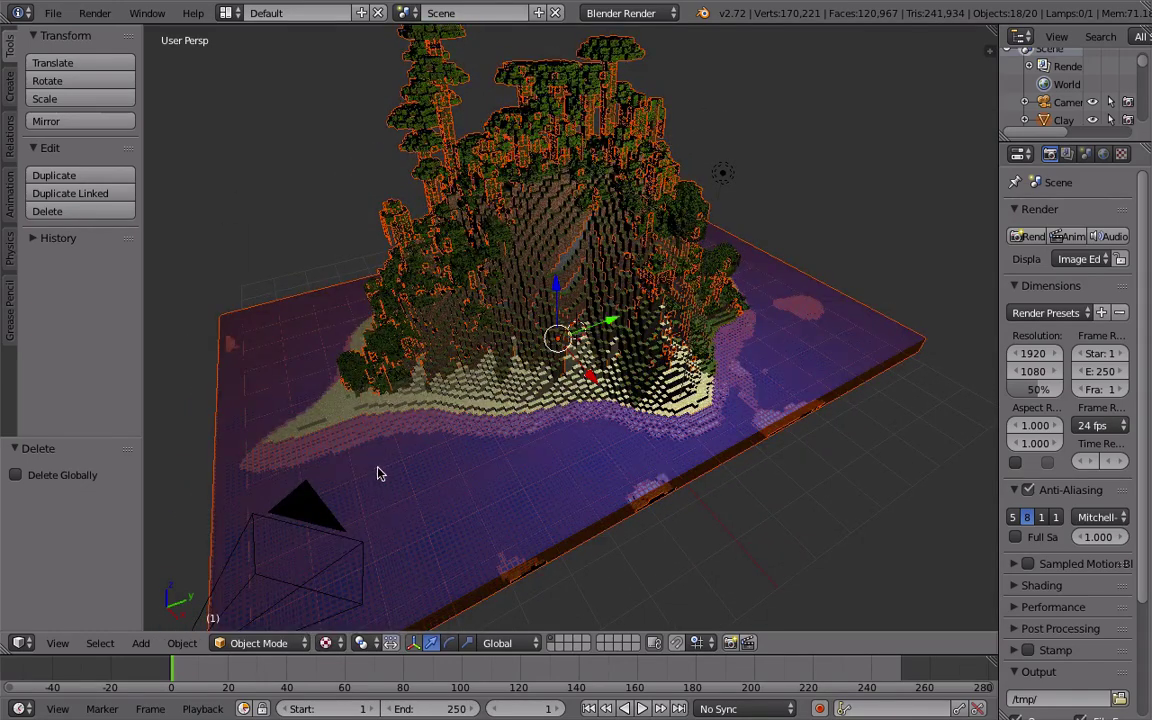
Step: Select the water, the grass blocks and other parts near the shore one at a time to examine how the island is split into objects
mouse_move(437, 450)
middle_mouse_down()
mouse_move(442, 391)
mouse_move(406, 384)
mouse_move(309, 417)
mouse_move(406, 512)
mouse_move(471, 447)
mouse_move(513, 438)
mouse_move(545, 290)
mouse_move(473, 273)
mouse_move(489, 219)
mouse_move(509, 205)
middle_mouse_up()
scroll(547, 280, "up", 3)
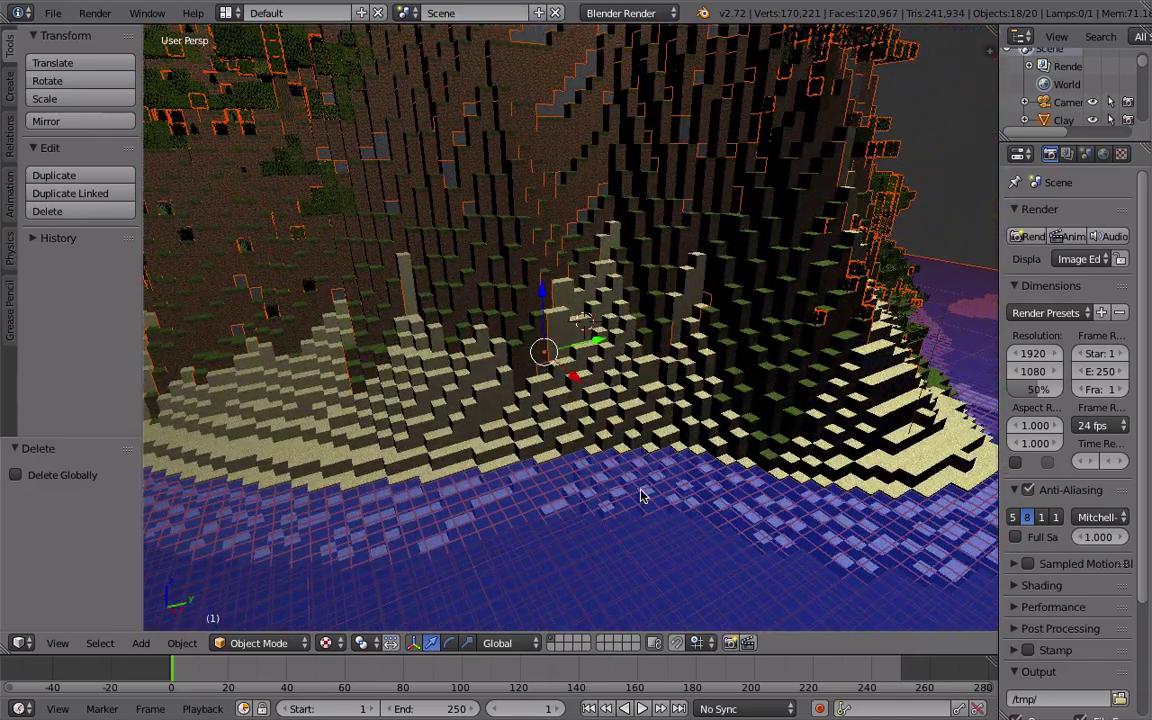
right_click(547, 553)
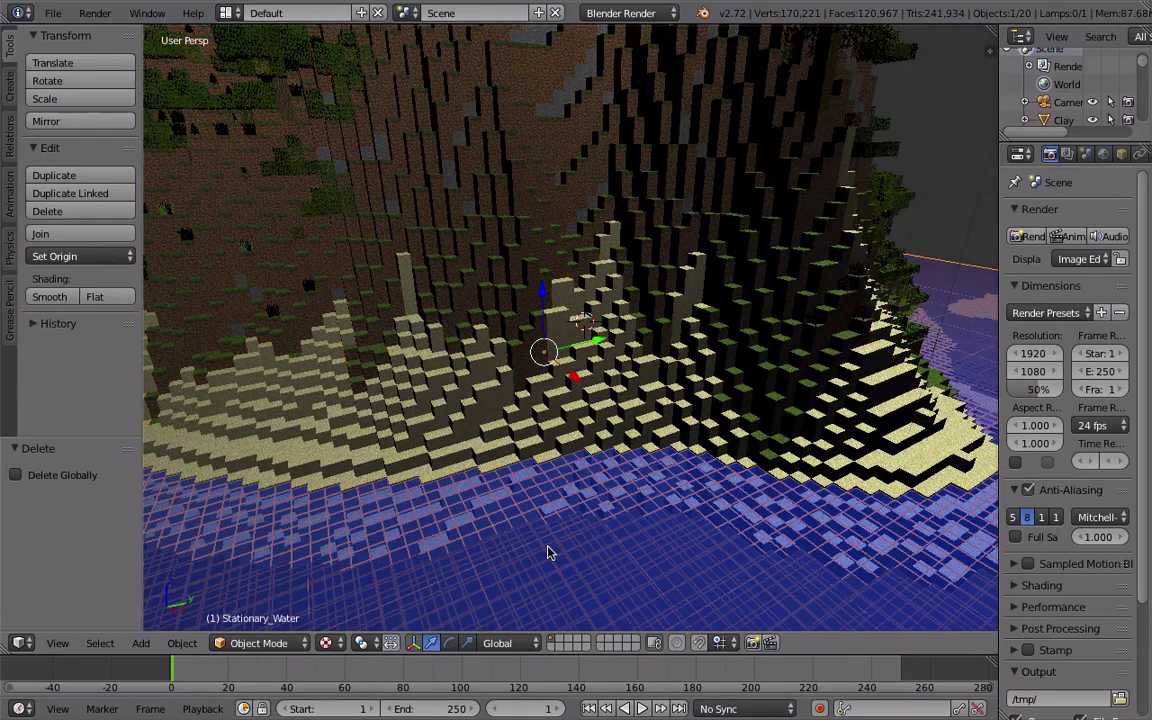
right_click(800, 383)
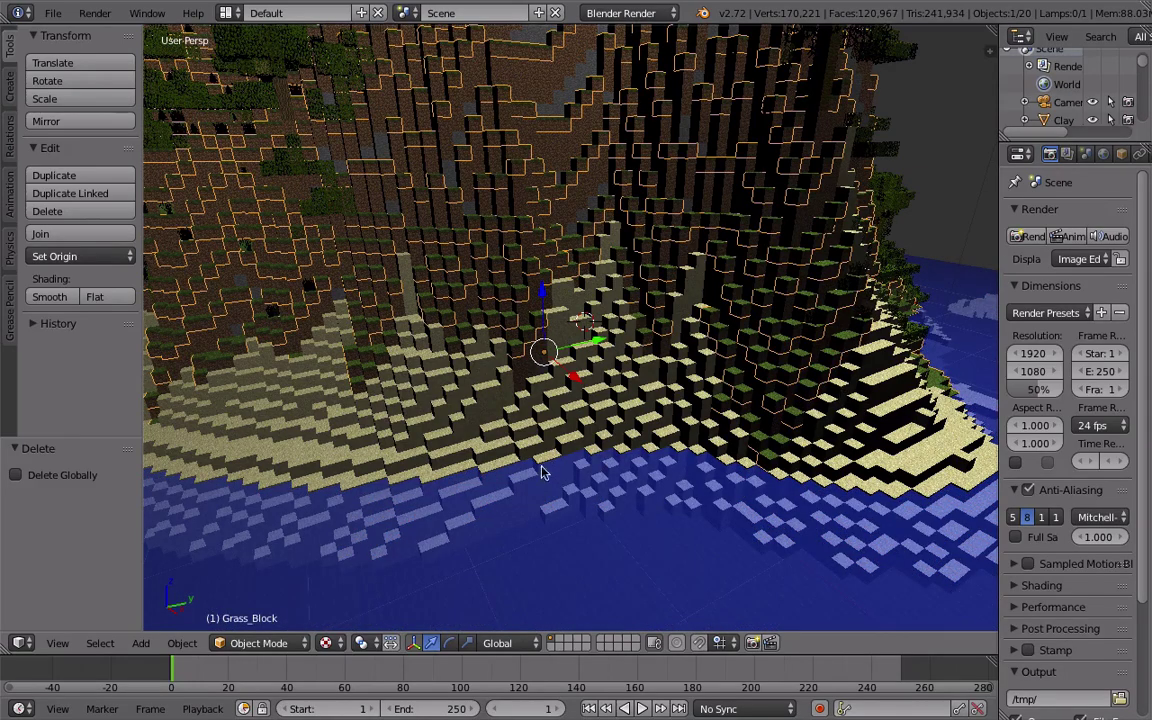
right_click(371, 417)
middle_click_drag(596, 328, 647, 258)
right_click(563, 322)
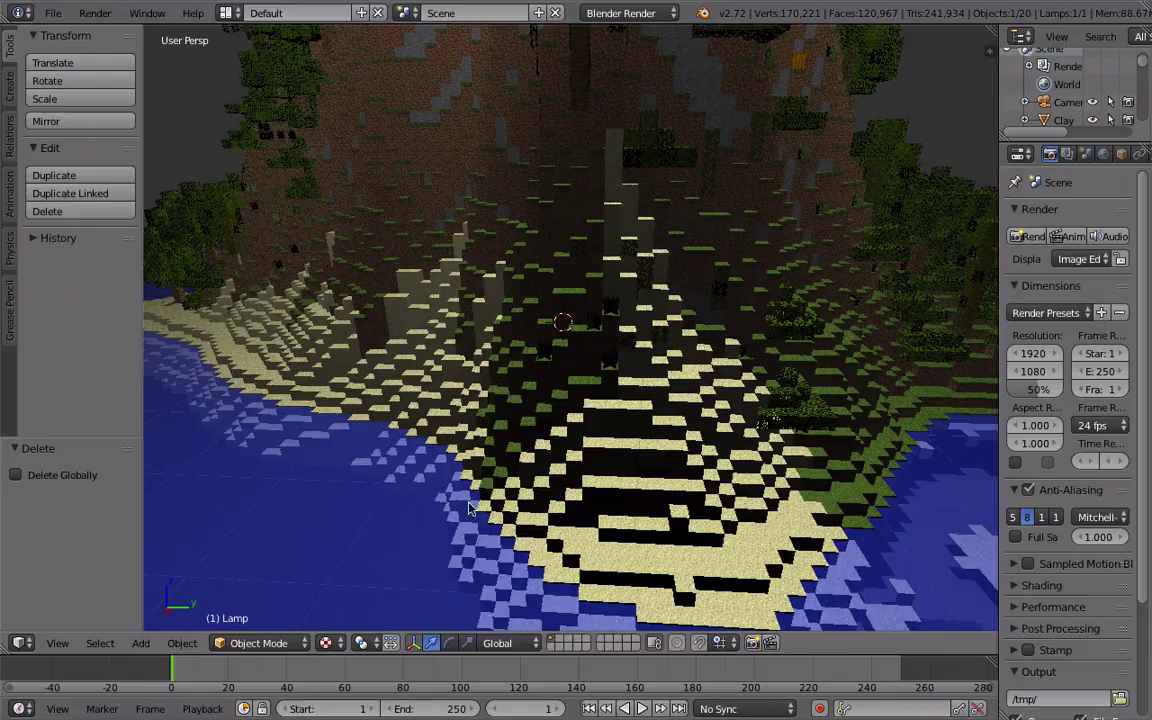
right_click(460, 348)
middle_click_drag(460, 348, 521, 448)
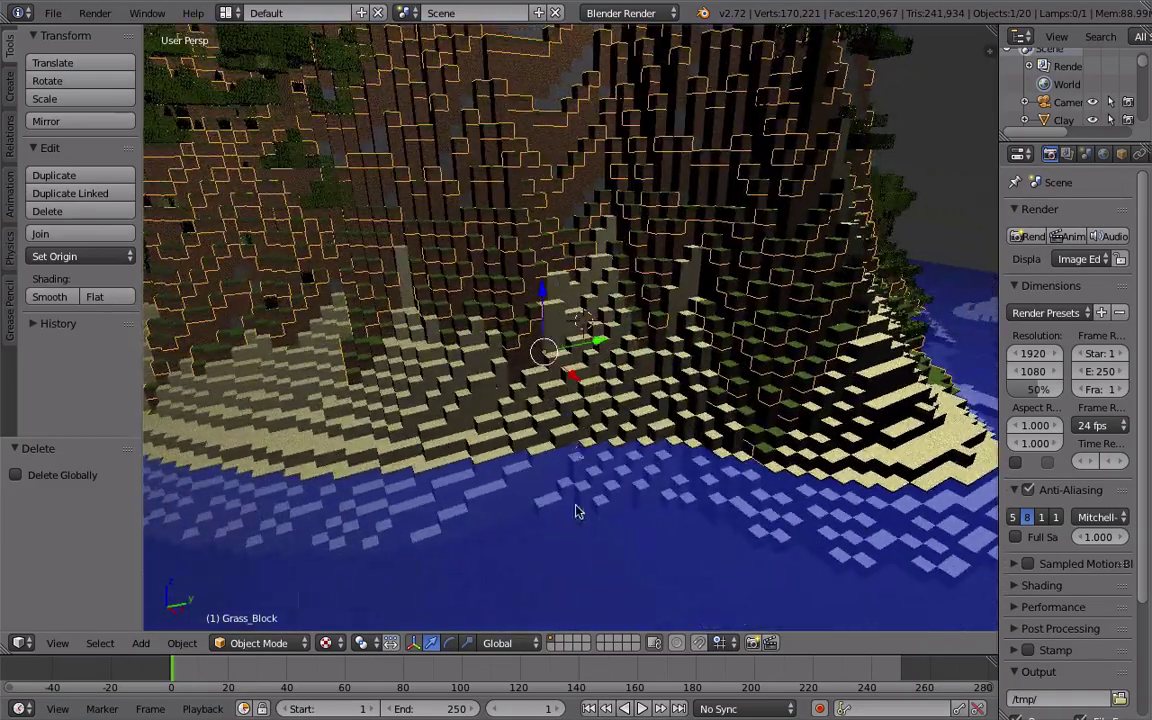
Step: Select the Stationary_Water object around the island and move it to layer 2
right_click(583, 527)
scroll(580, 520, "down", 2)
scroll(575, 522, "down", 3)
middle_click_drag(543, 504, 591, 502)
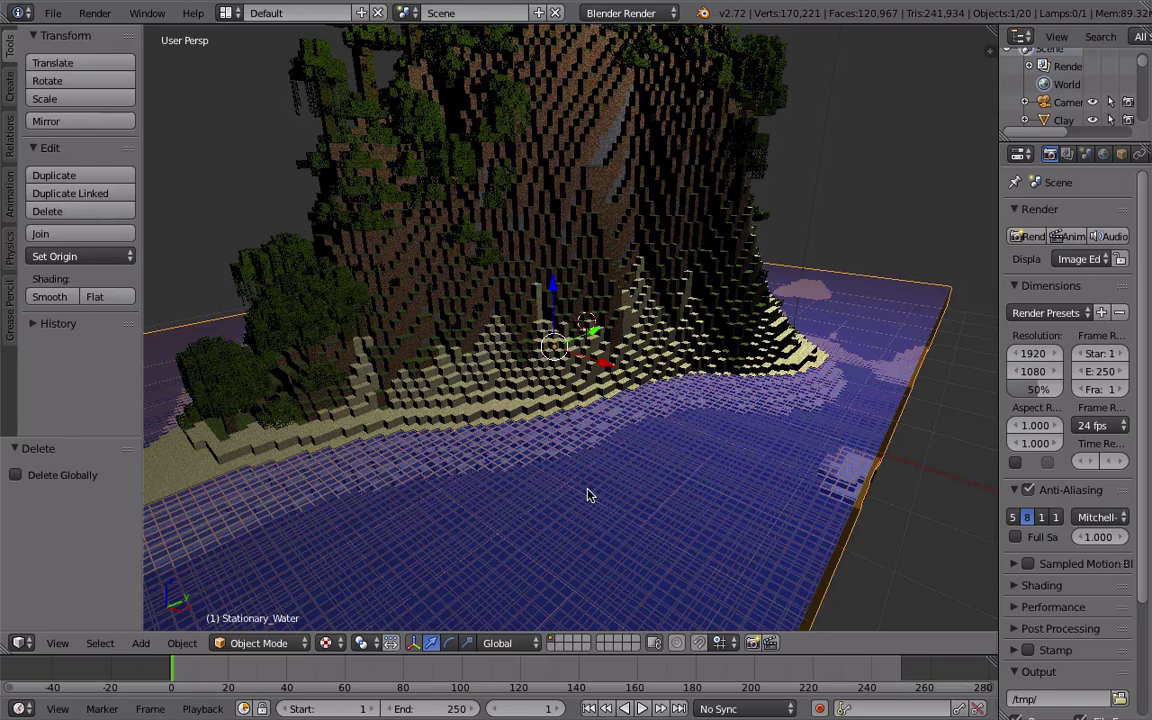
key("m")
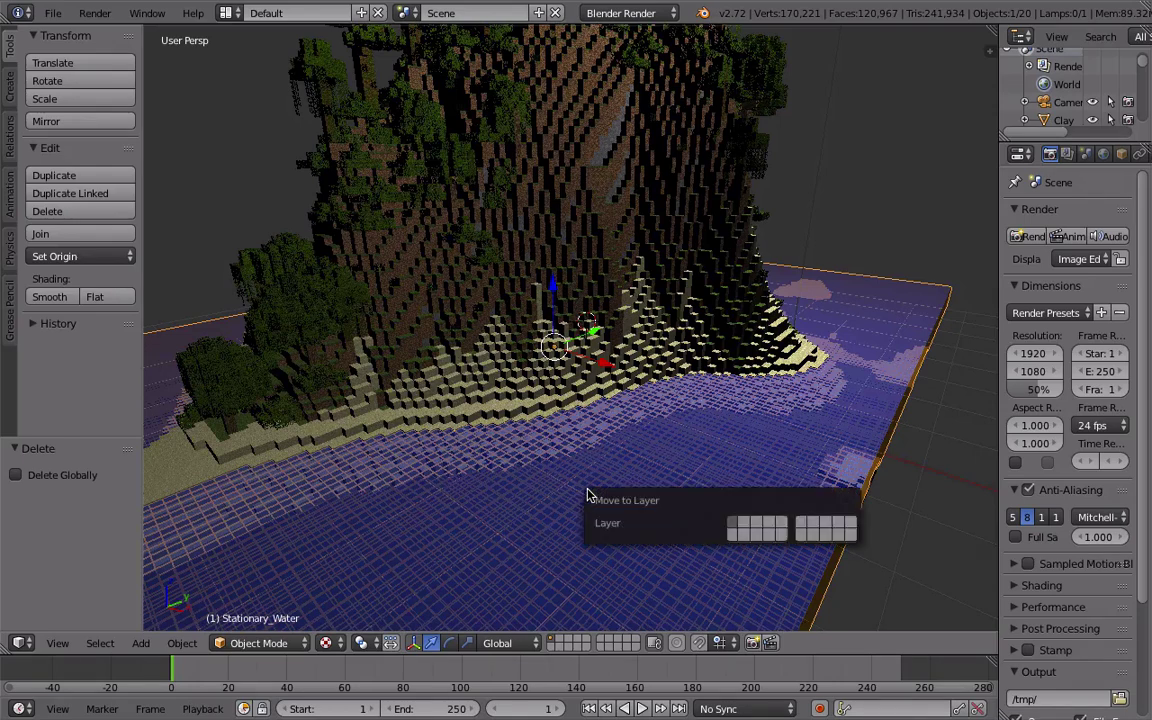
left_click(741, 525)
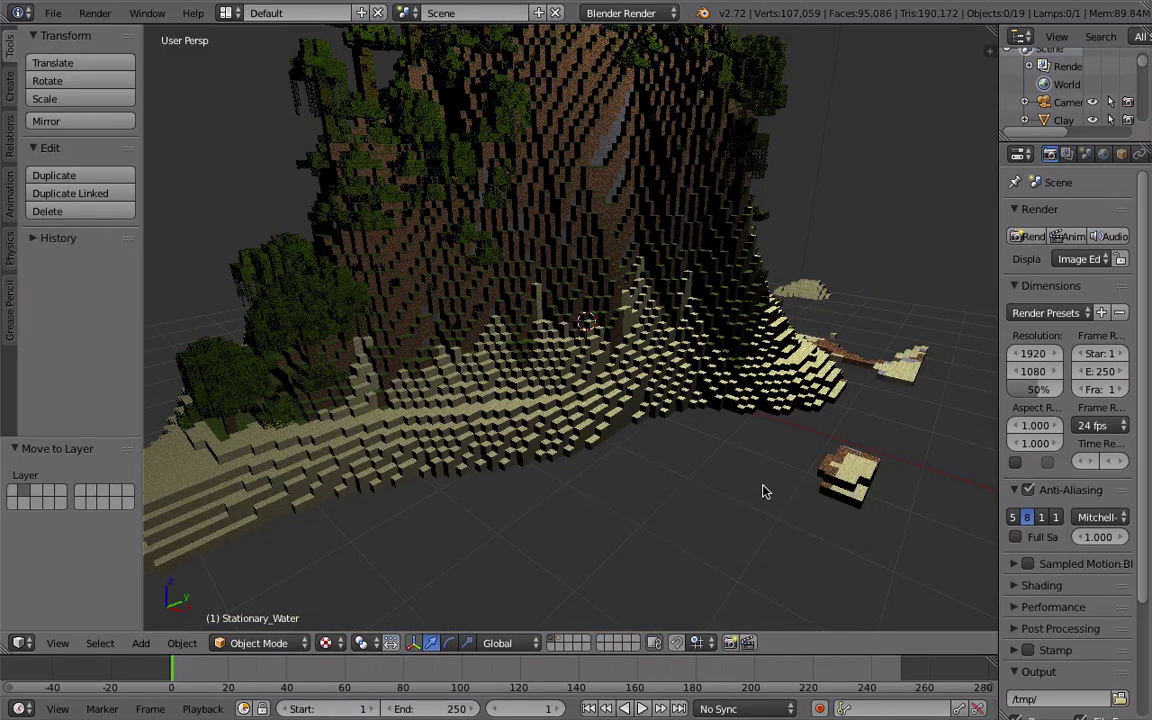
Step: Show layer 2 alone, layer 1 alone and both together, then return to layer 1 and examine the island without water
left_click(556, 642)
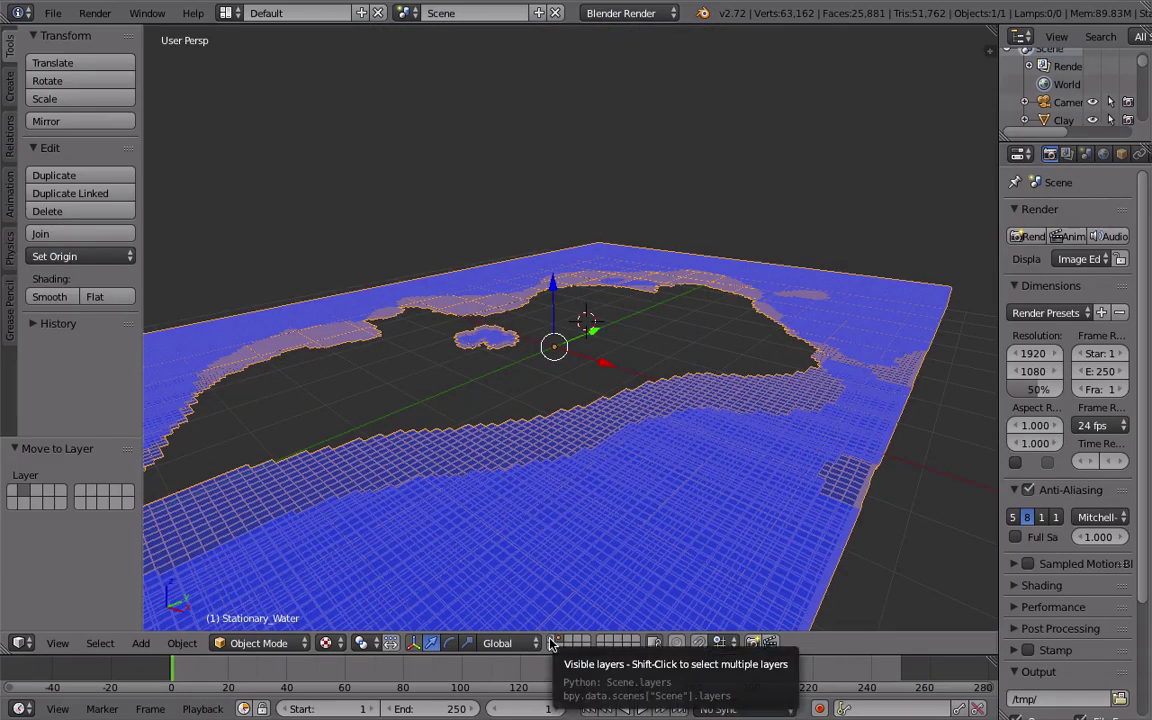
left_click(550, 642)
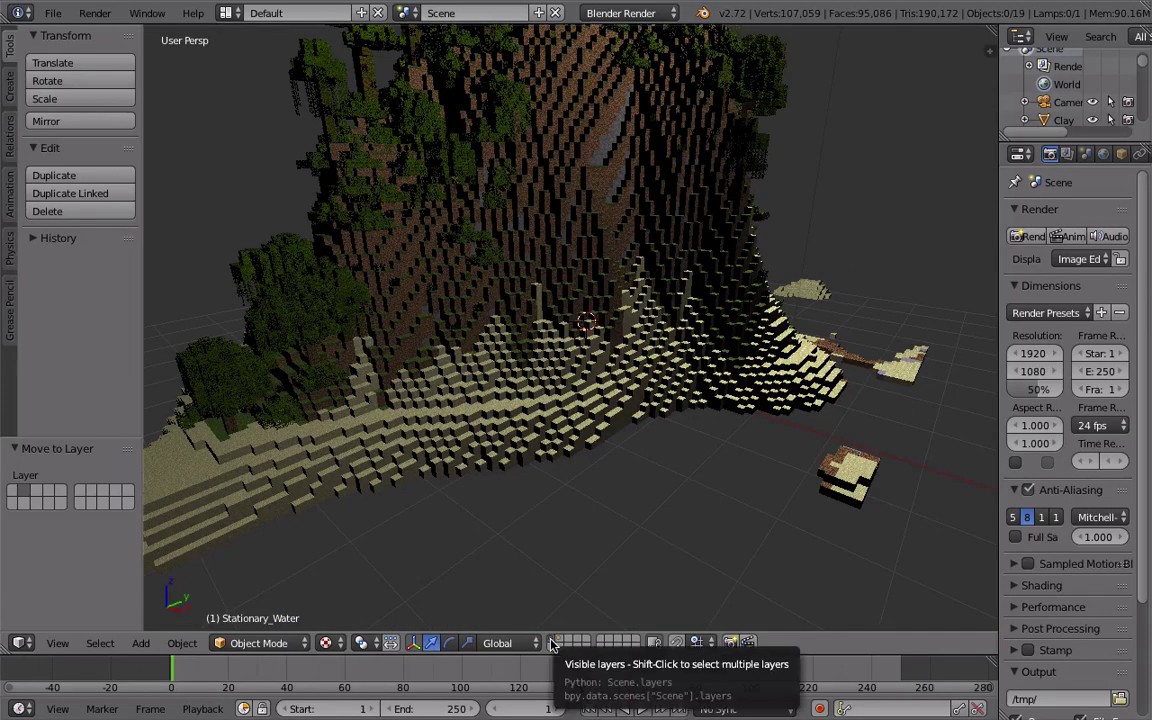
left_click(559, 643, "shift")
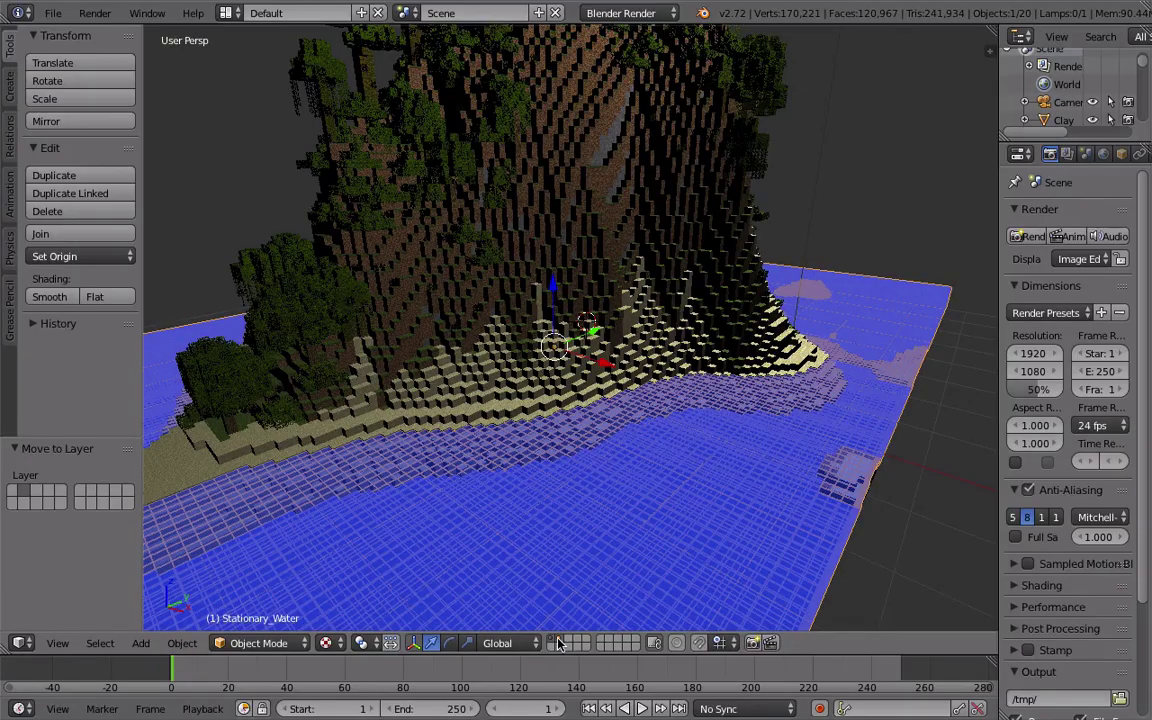
left_click(552, 642)
middle_click_drag(519, 375, 268, 372)
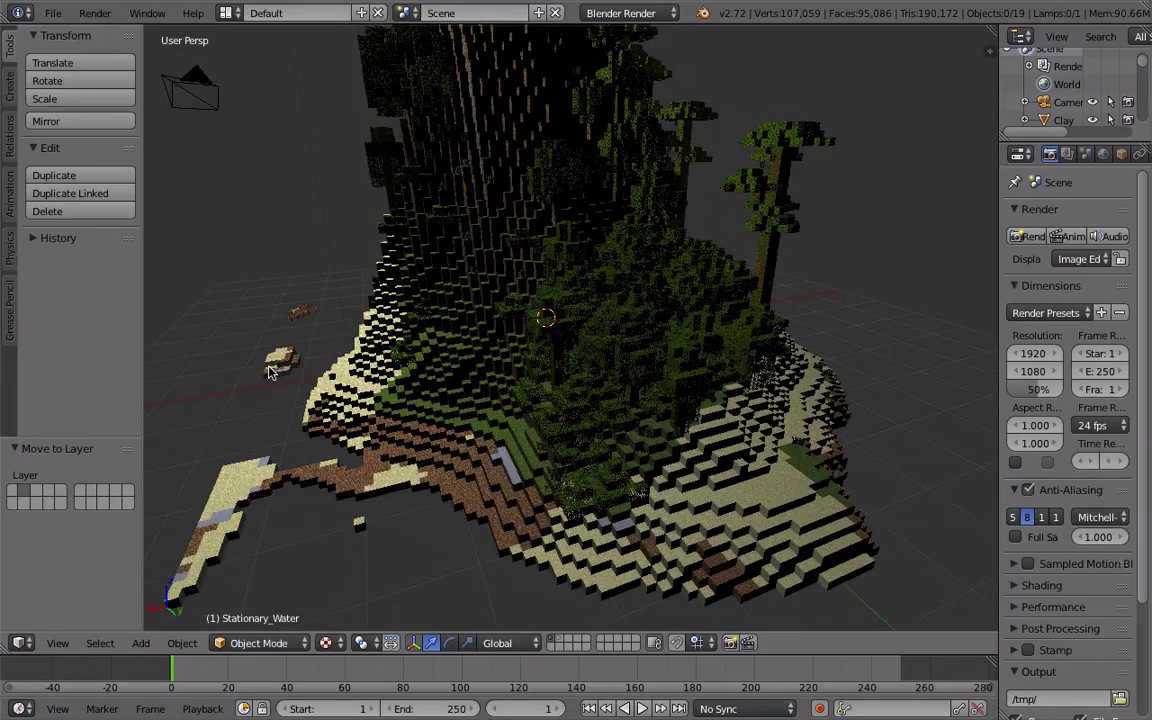
Step: Look through the camera and try out walk navigation around the island
key("KP_0")
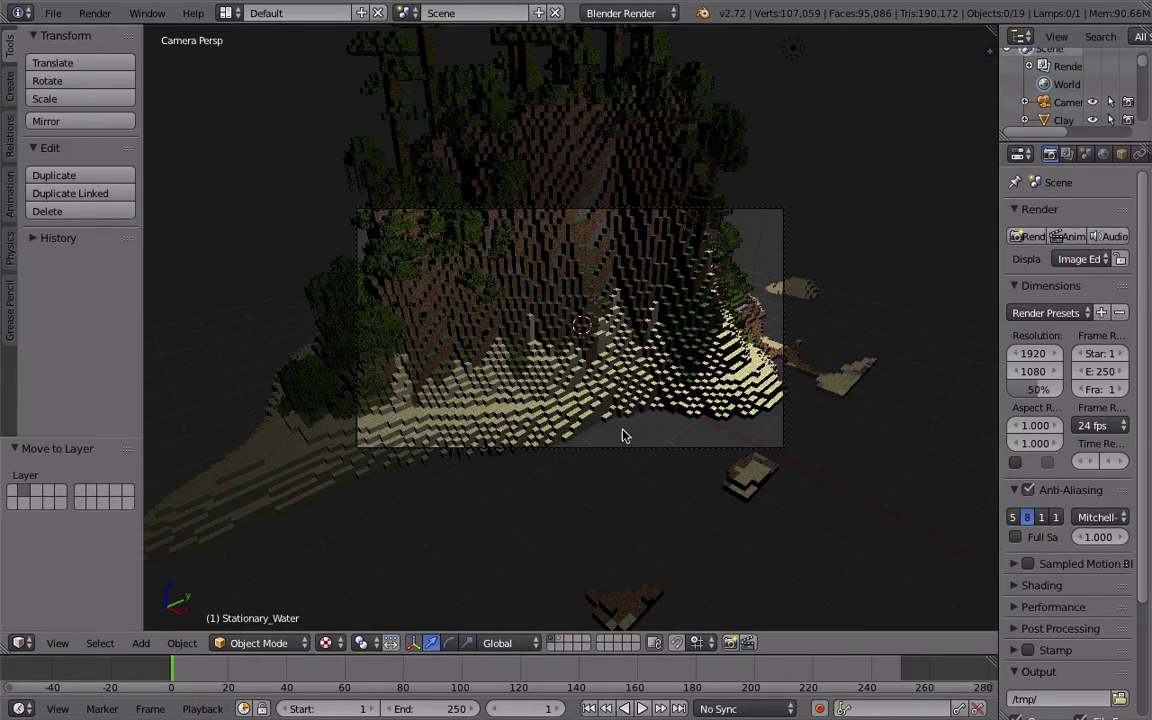
key("shift+f")
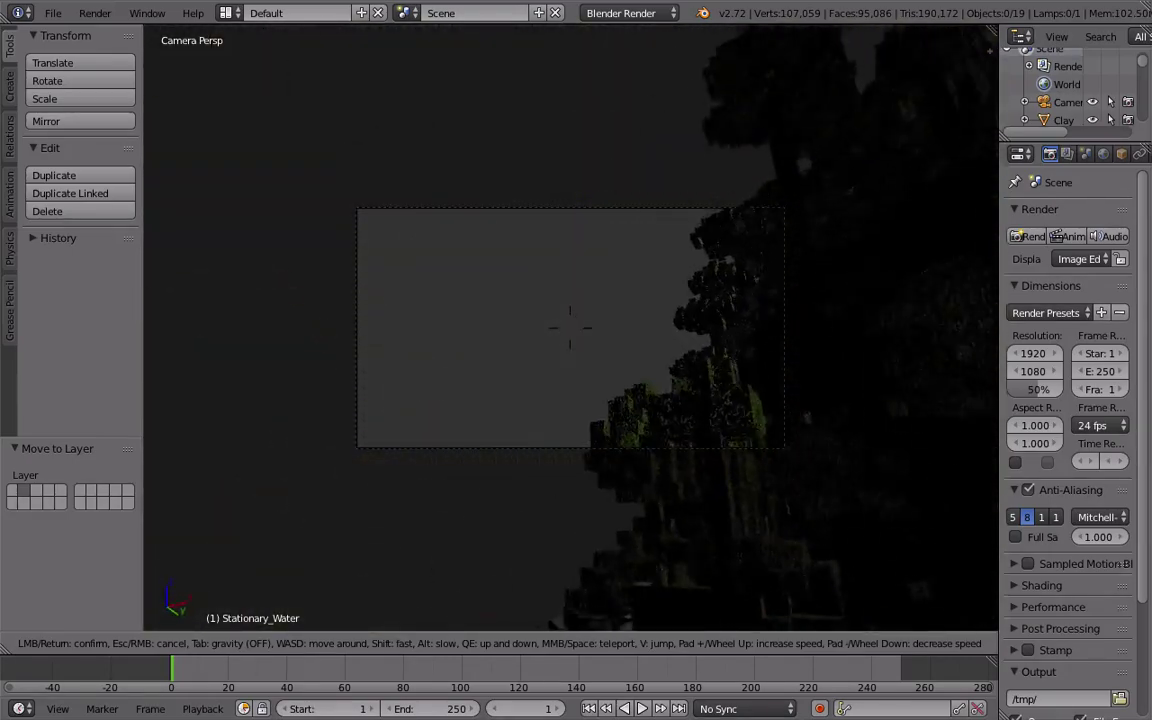
key("Escape")
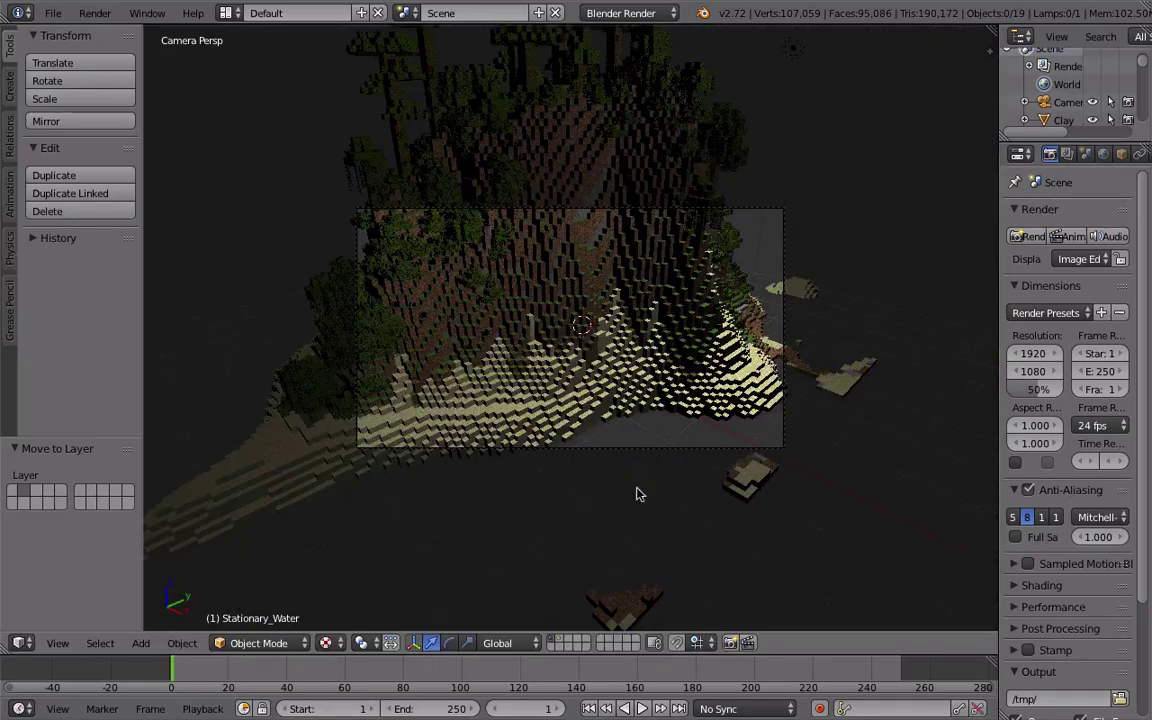
Step: Show the water layer together with the island and walk the camera to a low shoreline shot framing the beach, trees and water
left_click(561, 643, "shift")
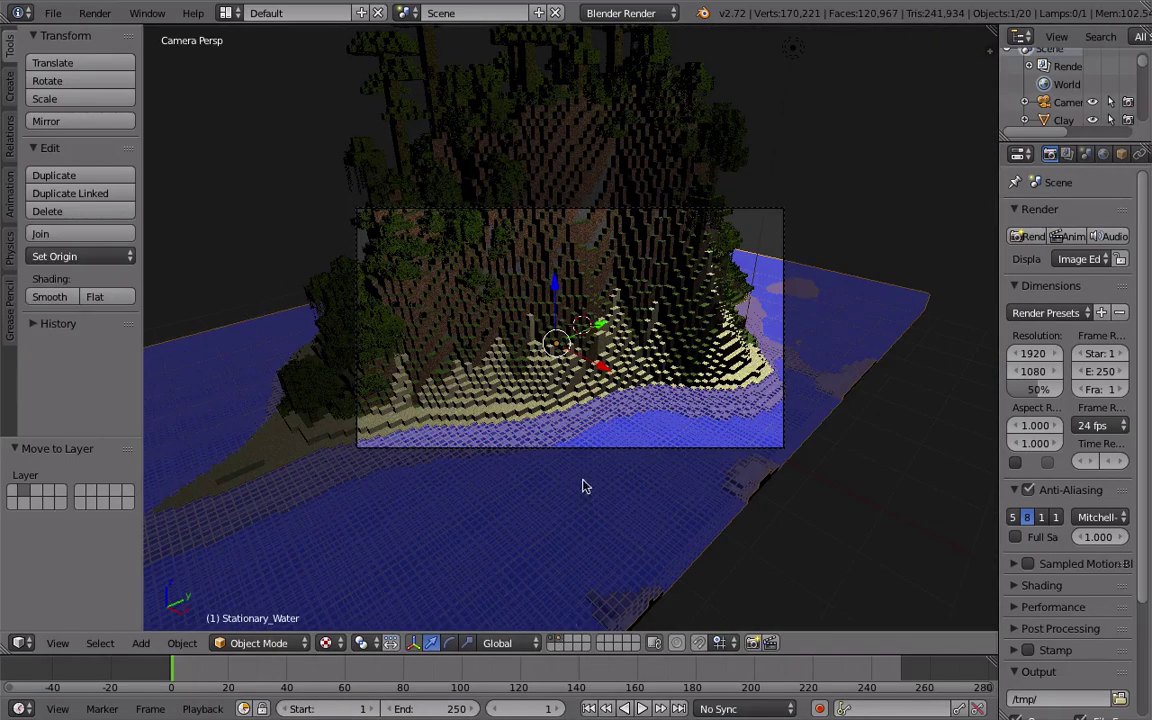
key("shift+f")
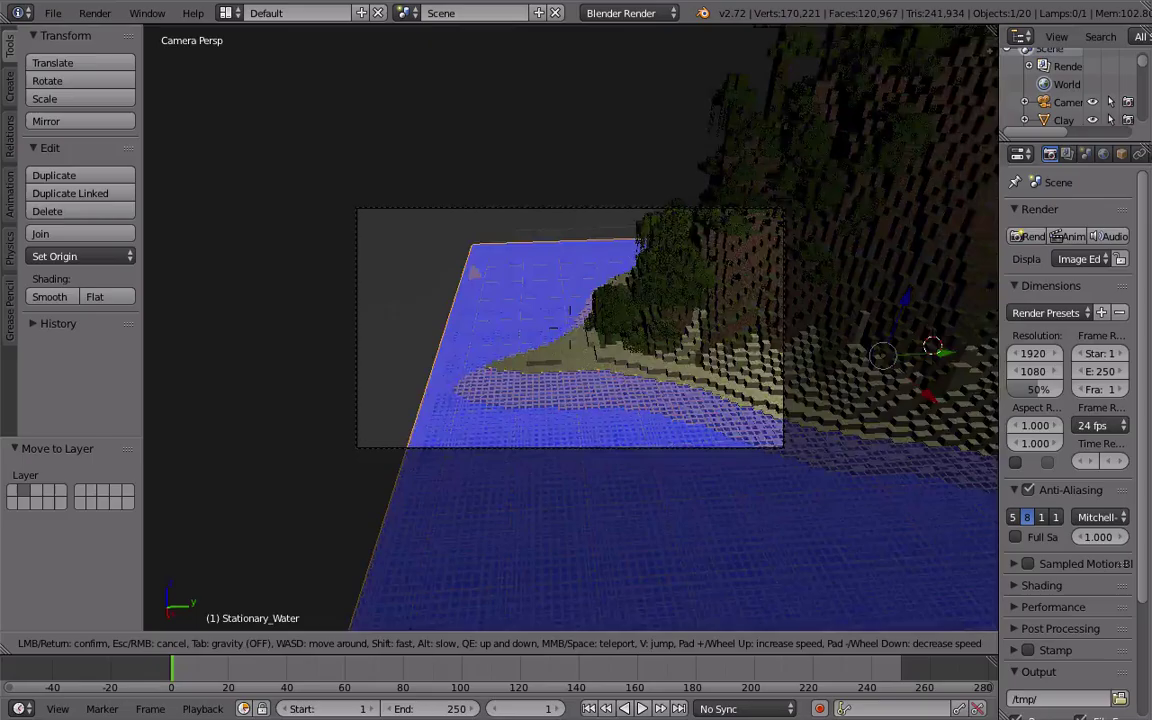
key("w")
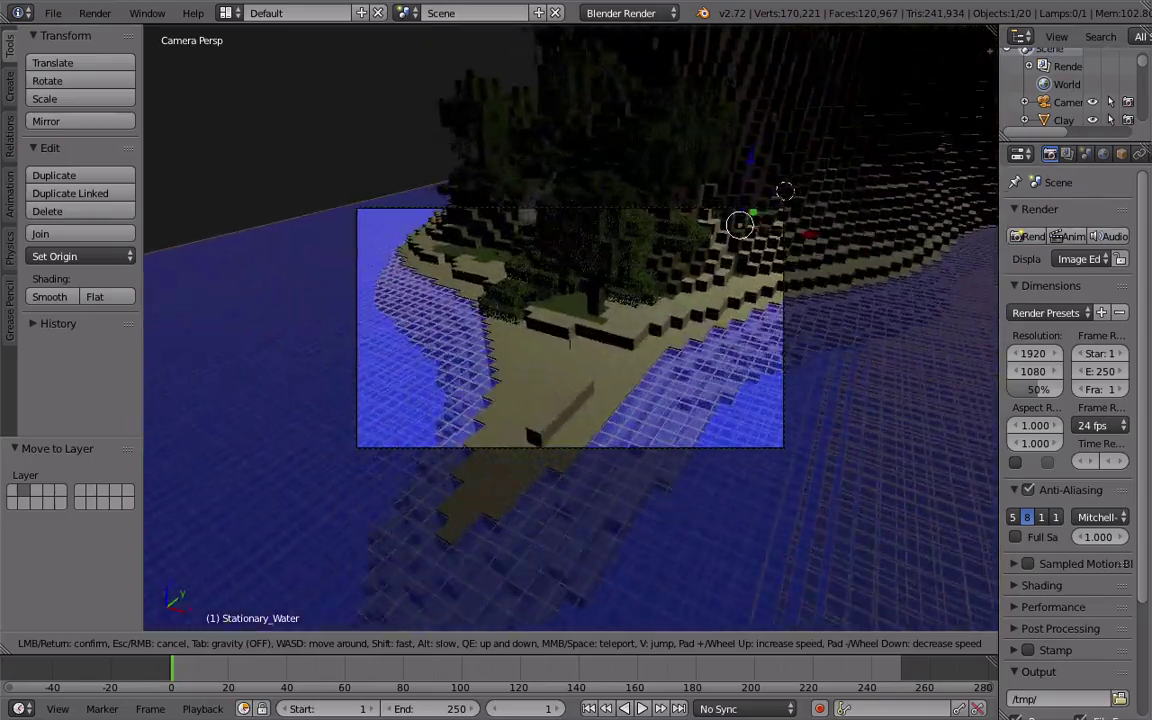
key("a")
key("d")
key("w")
key("w")
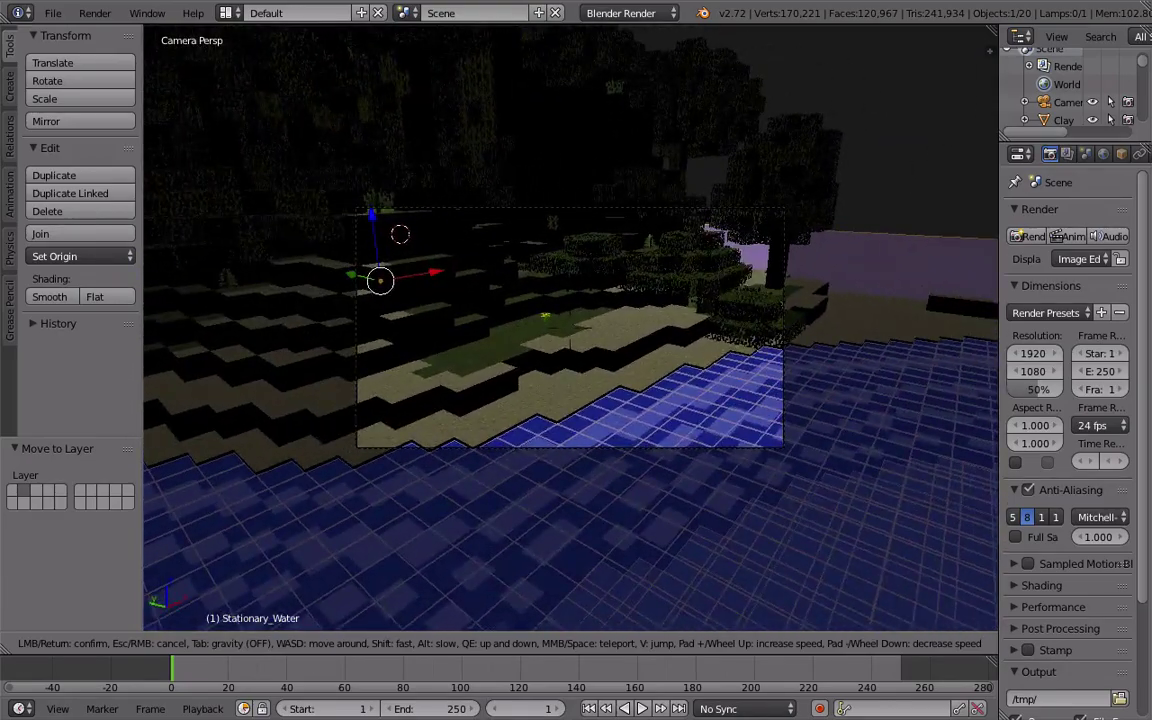
key("s")
key("a")
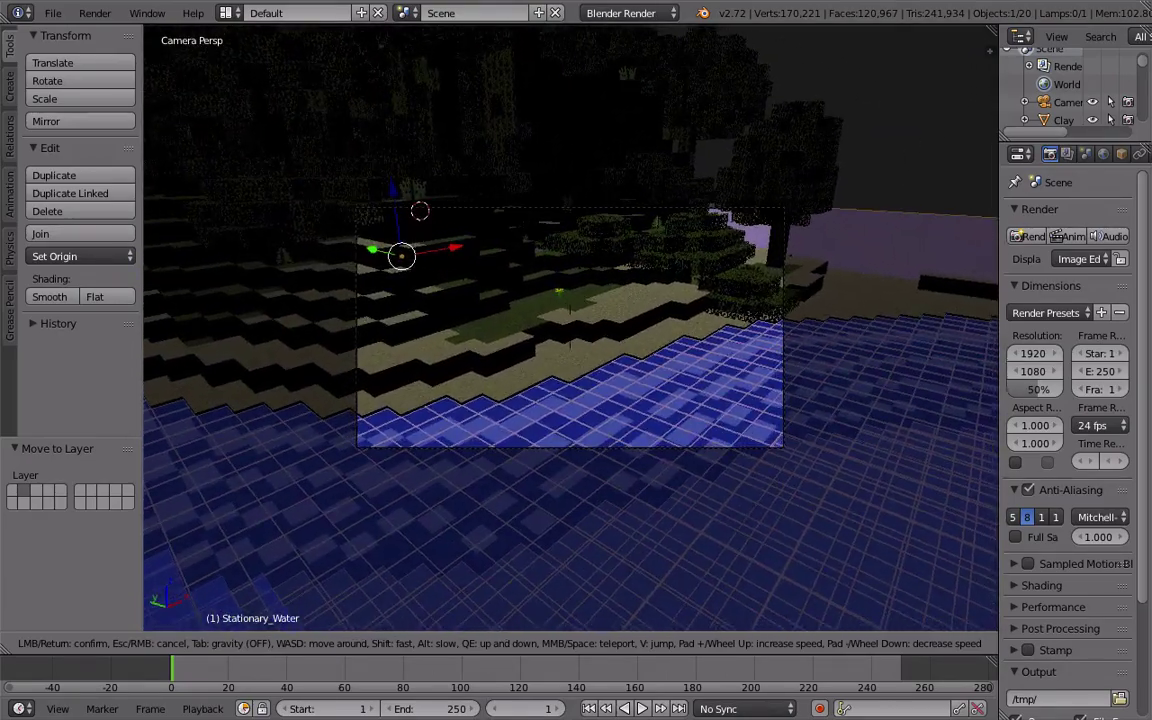
left_click(570, 333)
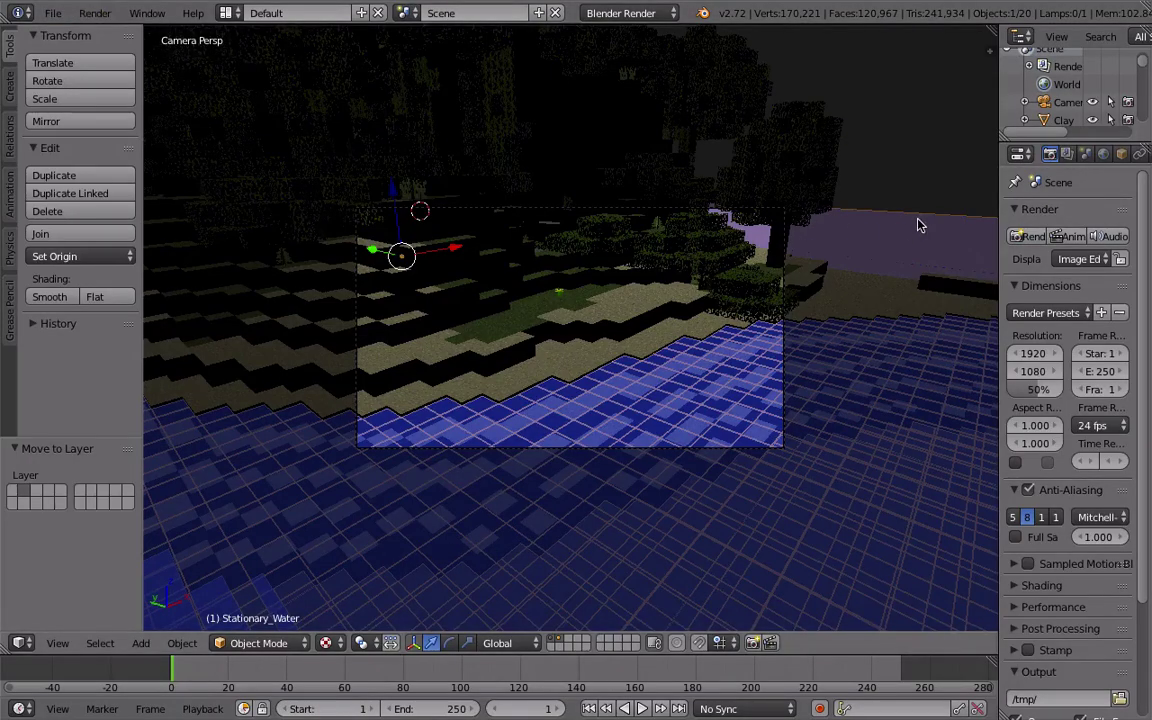
Step: Delete the lamp above the island
middle_click_drag(920, 225, 825, 272)
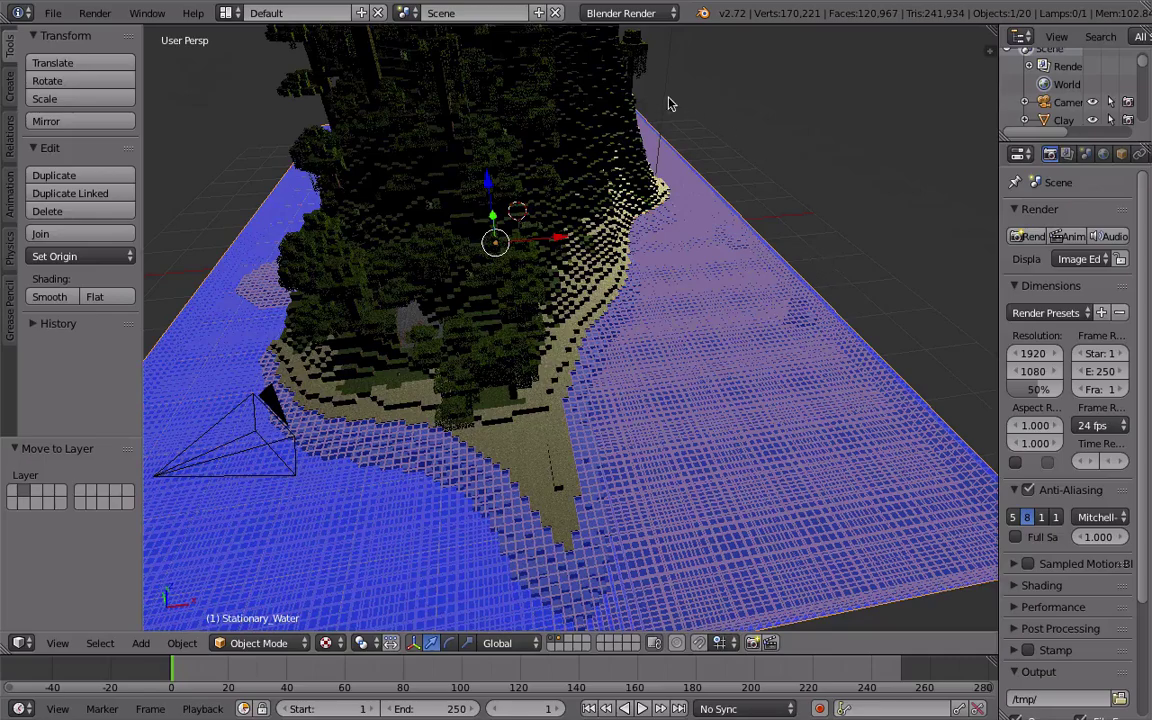
scroll(670, 107, "up", 2)
scroll(672, 105, "down", 5)
scroll(660, 95, "down", 2)
right_click(643, 104)
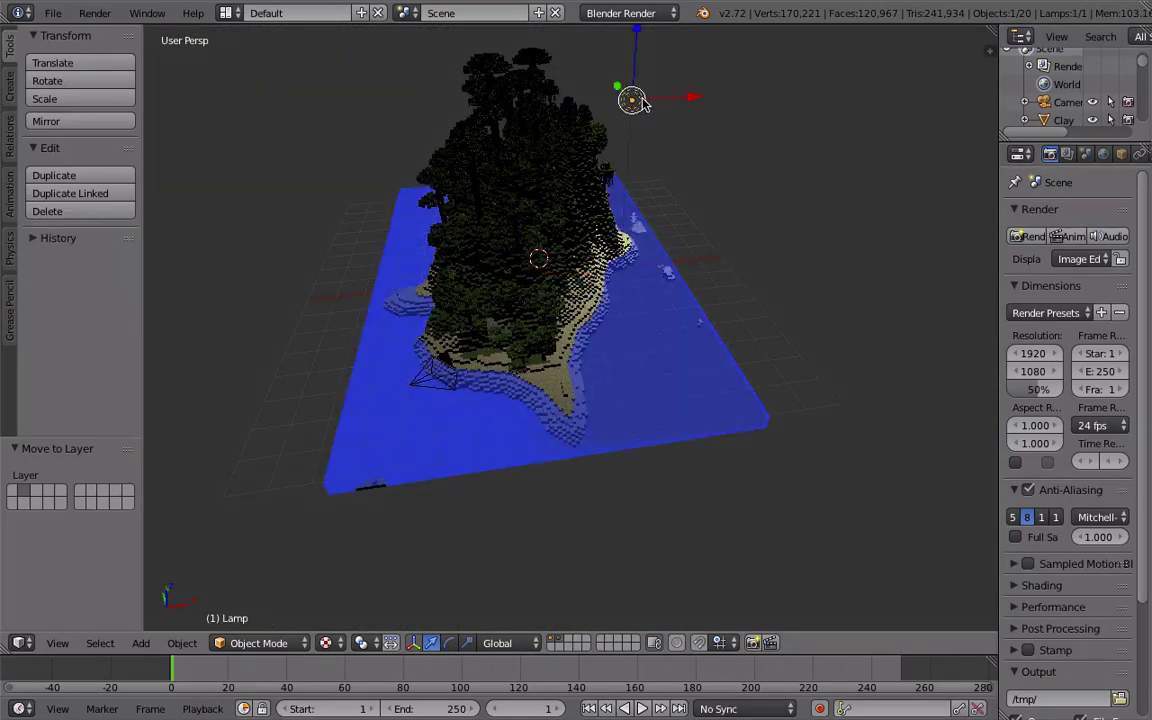
key("x")
left_click(641, 103)
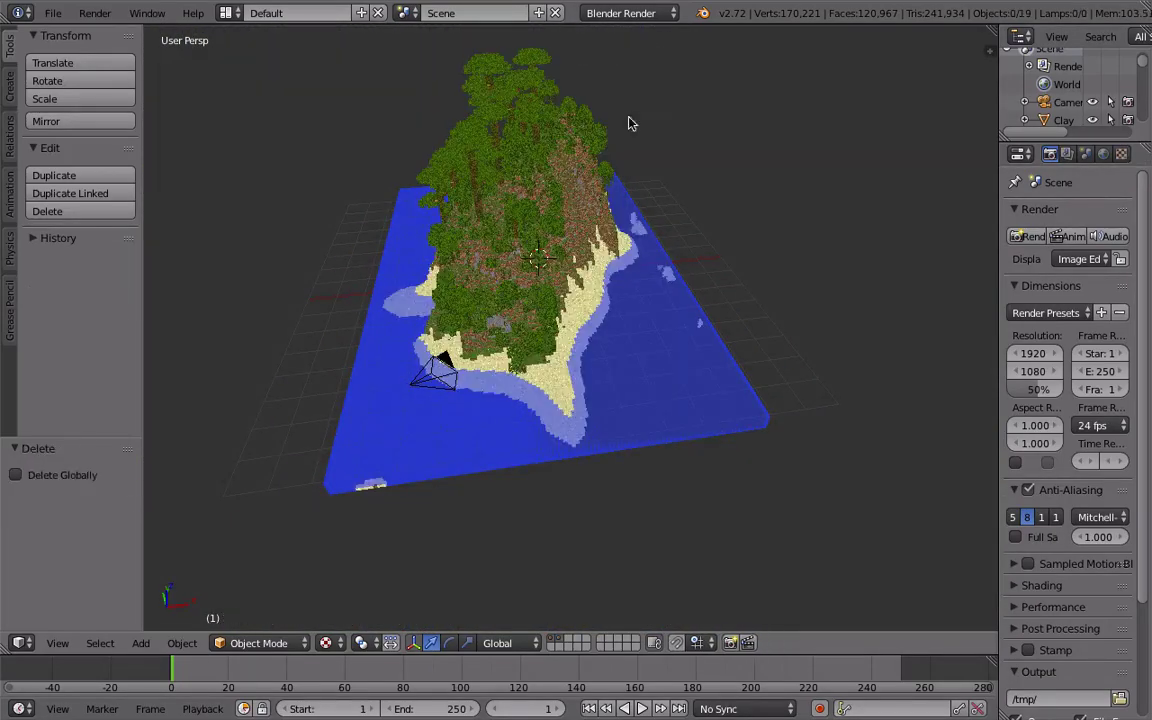
Step: Select the camera, return to its view, widen the properties area and enable Environment Lighting for the world
right_click(447, 397)
key("KP_0")
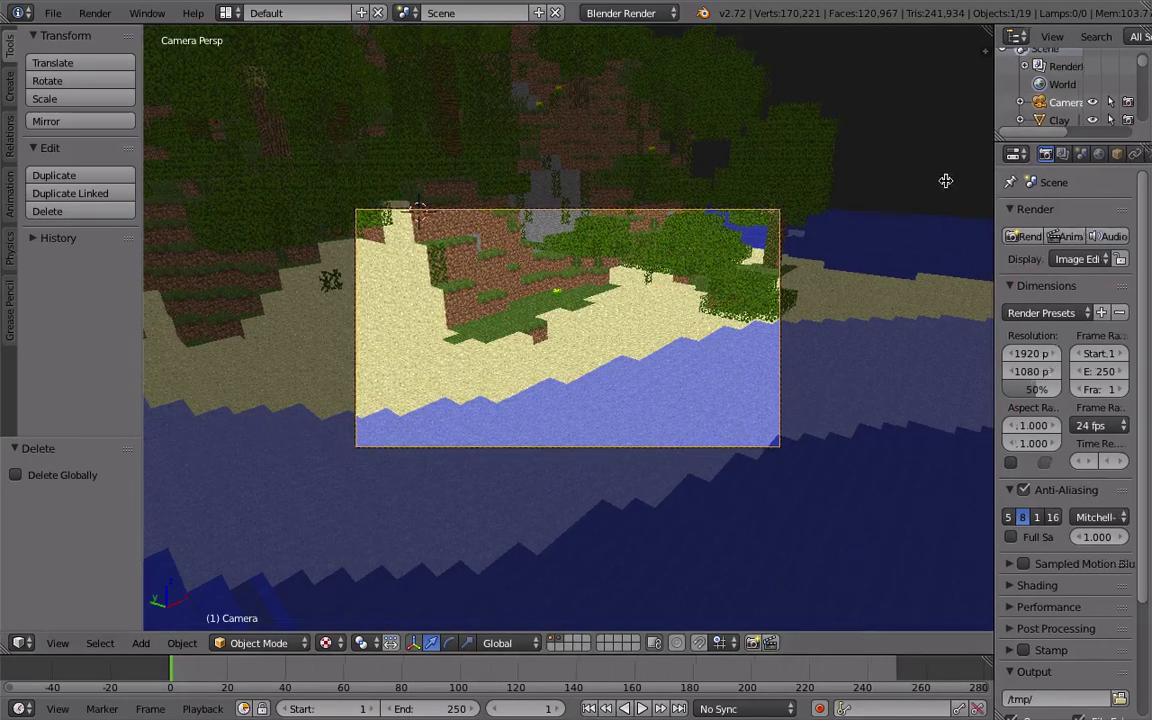
left_click_drag(1000, 183, 877, 180)
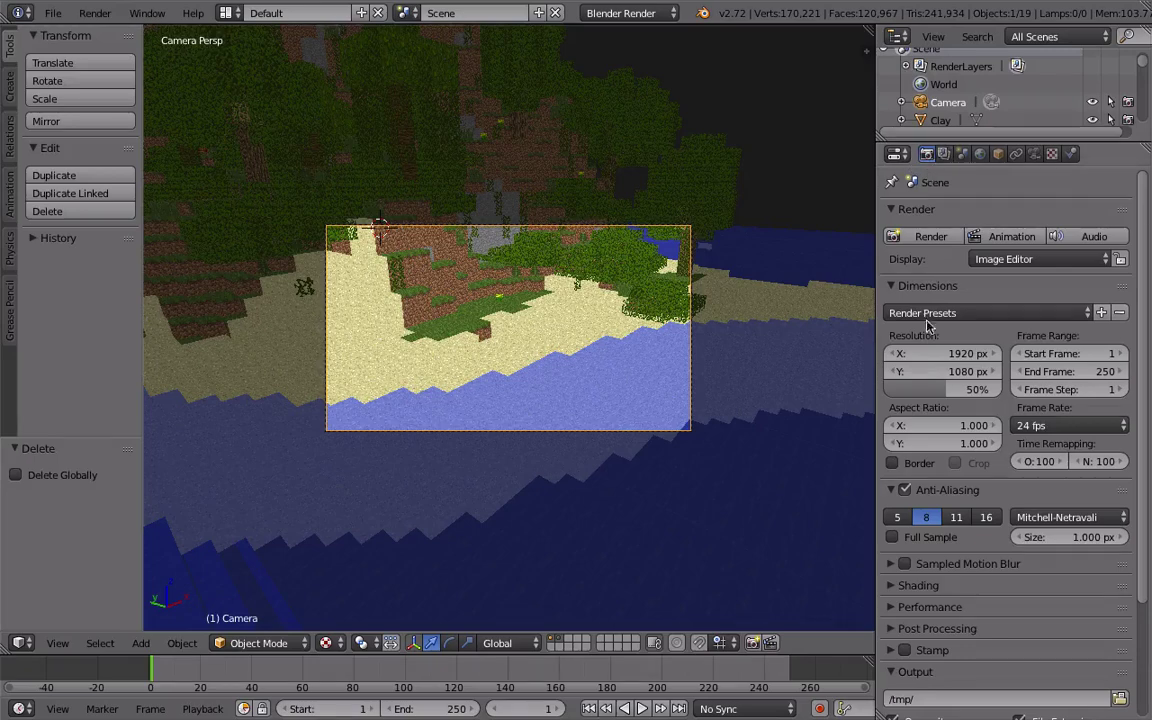
left_click(980, 155)
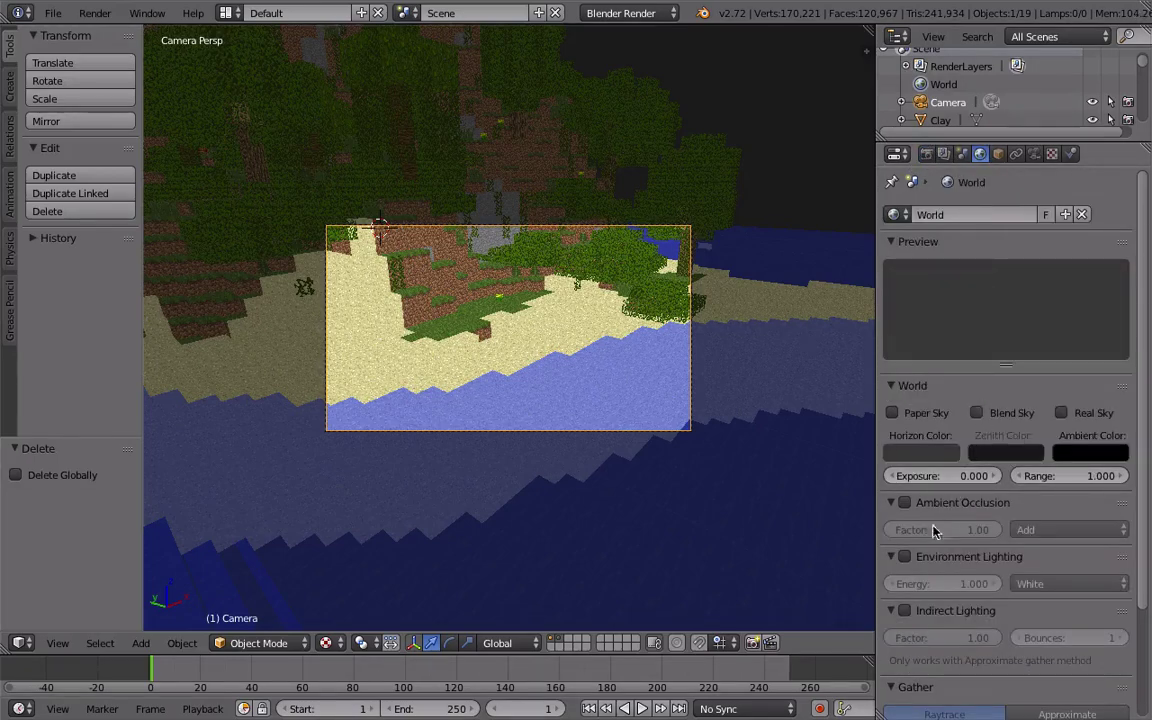
left_click(905, 557)
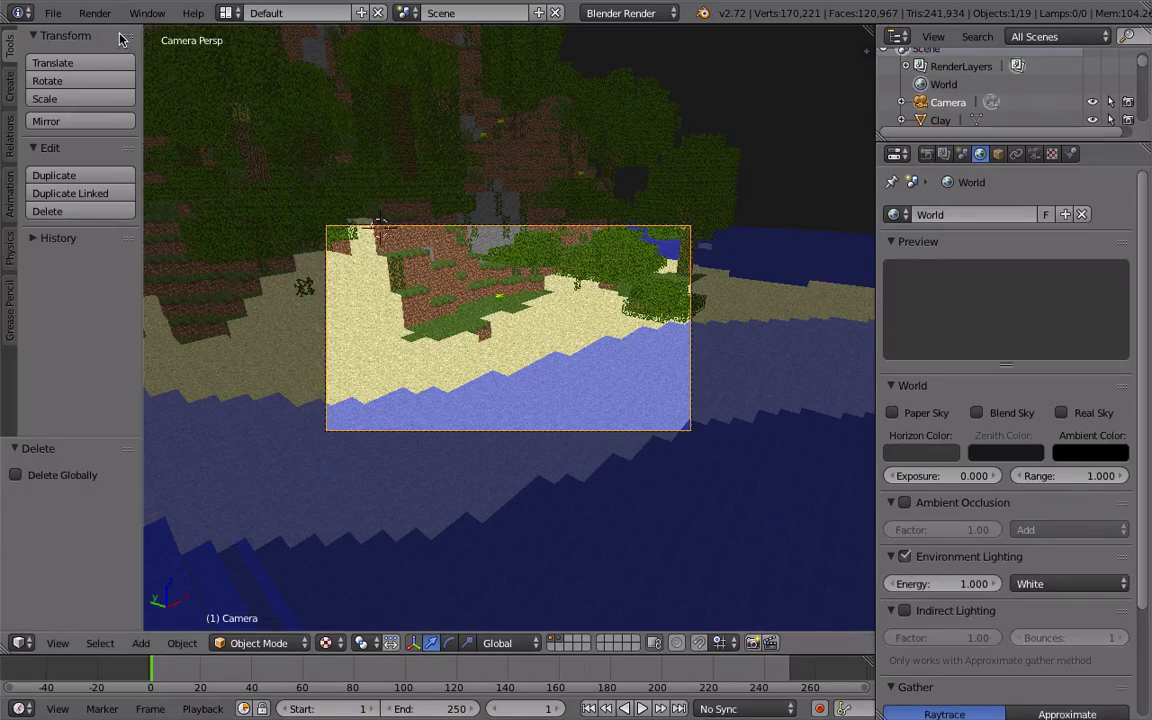
Step: Render the camera's shoreline view as a still image and examine the lighting and the leaf and plant textures
left_click(95, 13)
left_click(103, 34)
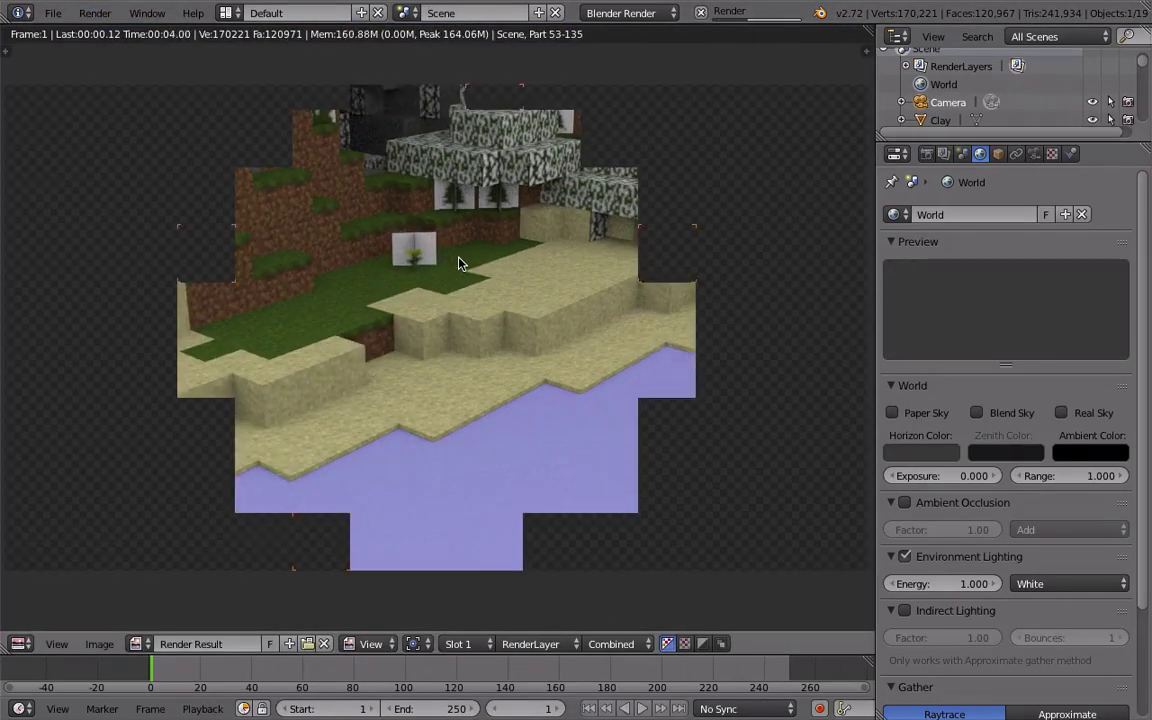
scroll(460, 262, "up", 2)
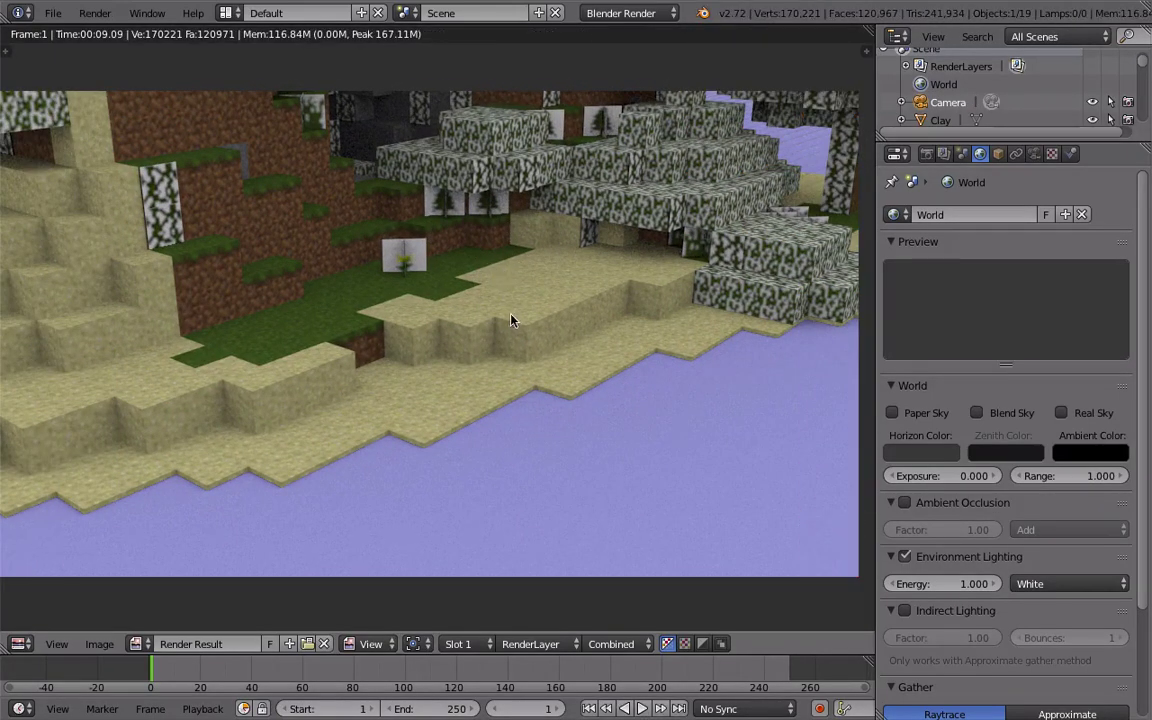
scroll(512, 300, "down", 2)
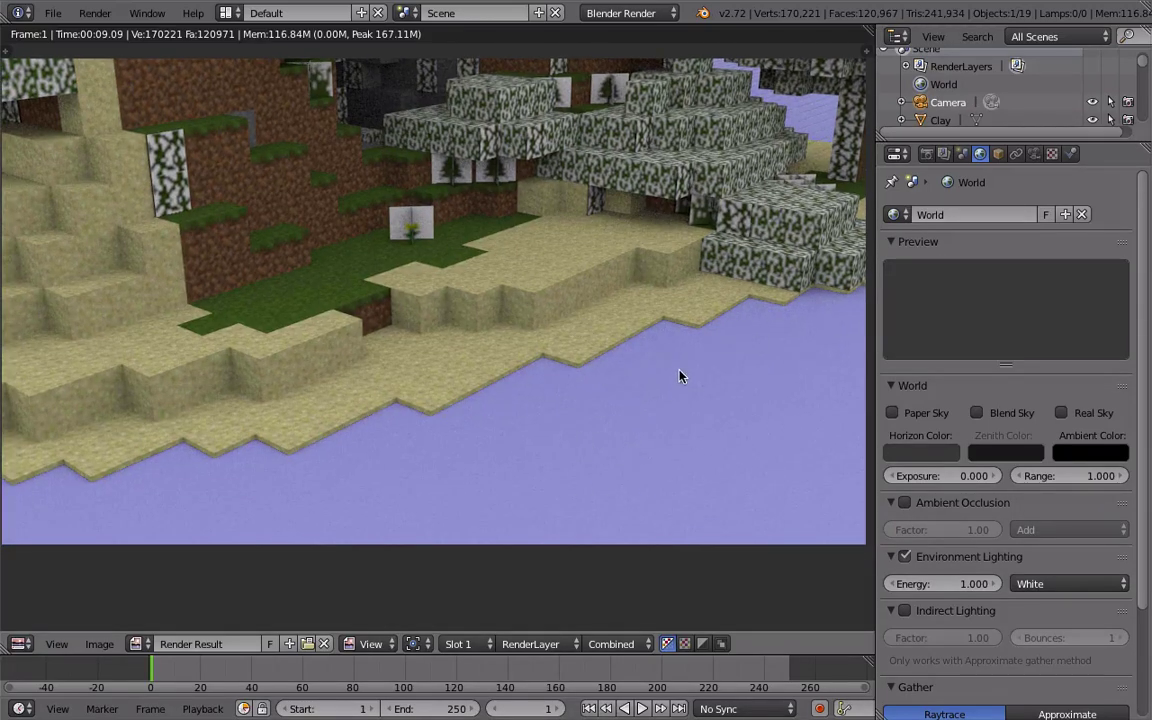
scroll(653, 268, "down", 2)
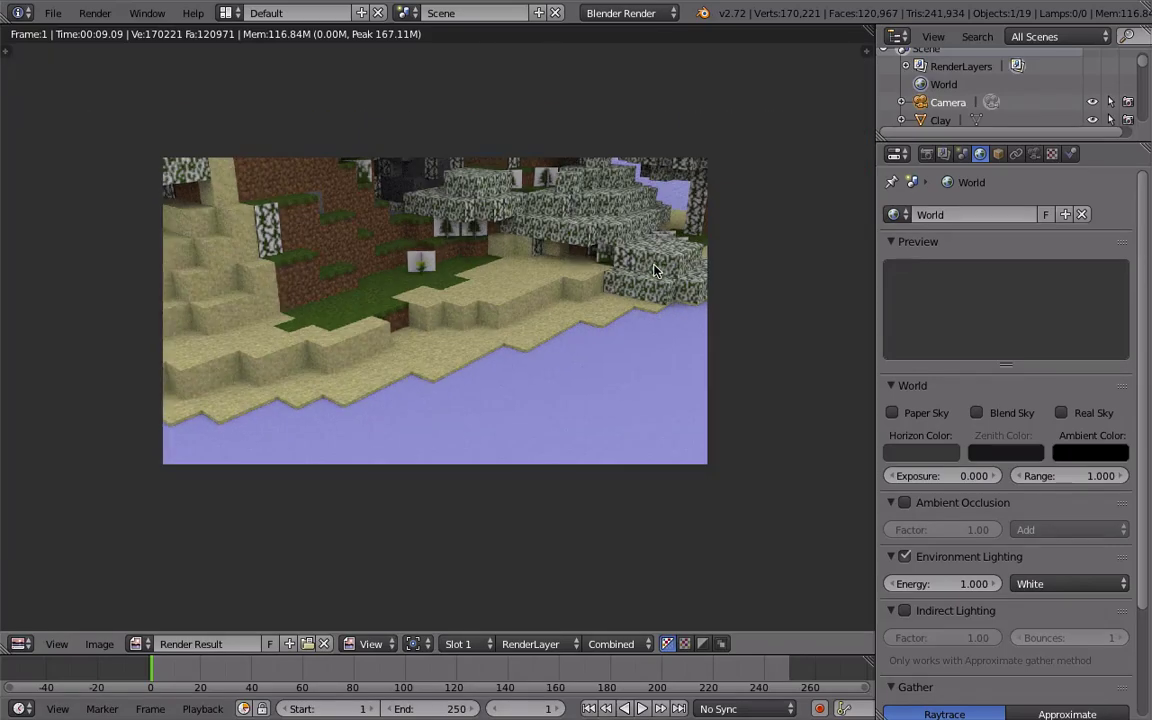
scroll(654, 269, "up", 1)
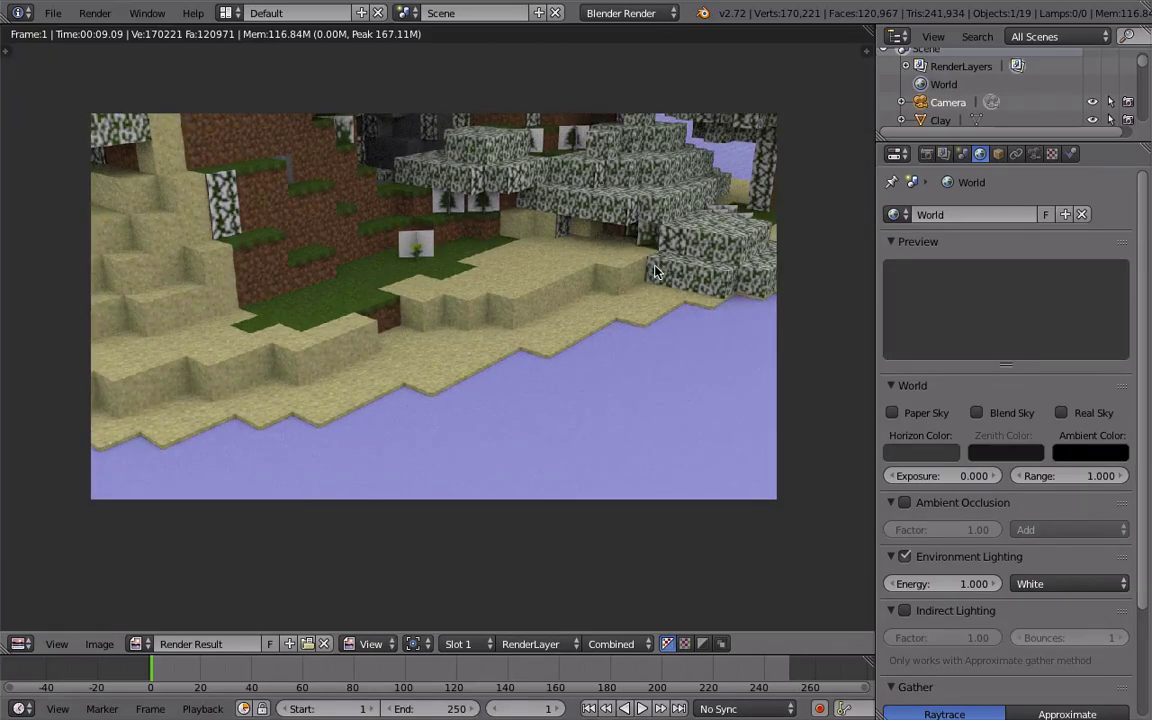
Step: Leave the render and walk the camera along the shore to a shot with water, curving beach and large leaf blocks in the foreground
key("Escape")
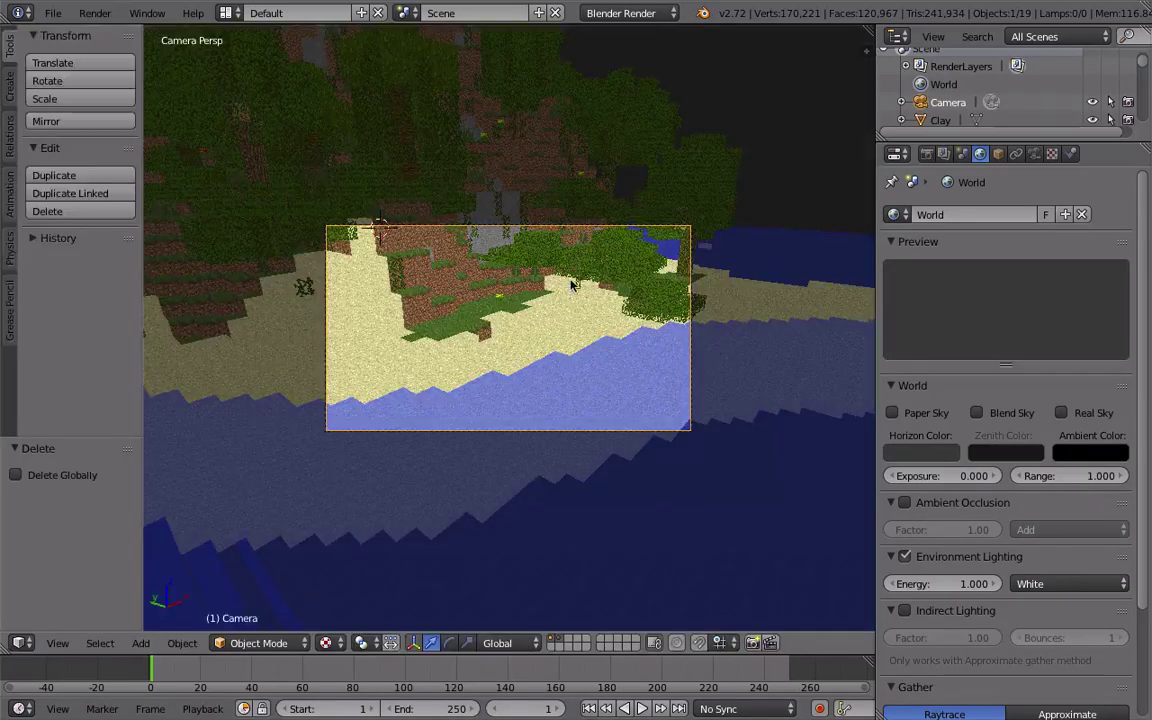
key("shift+f")
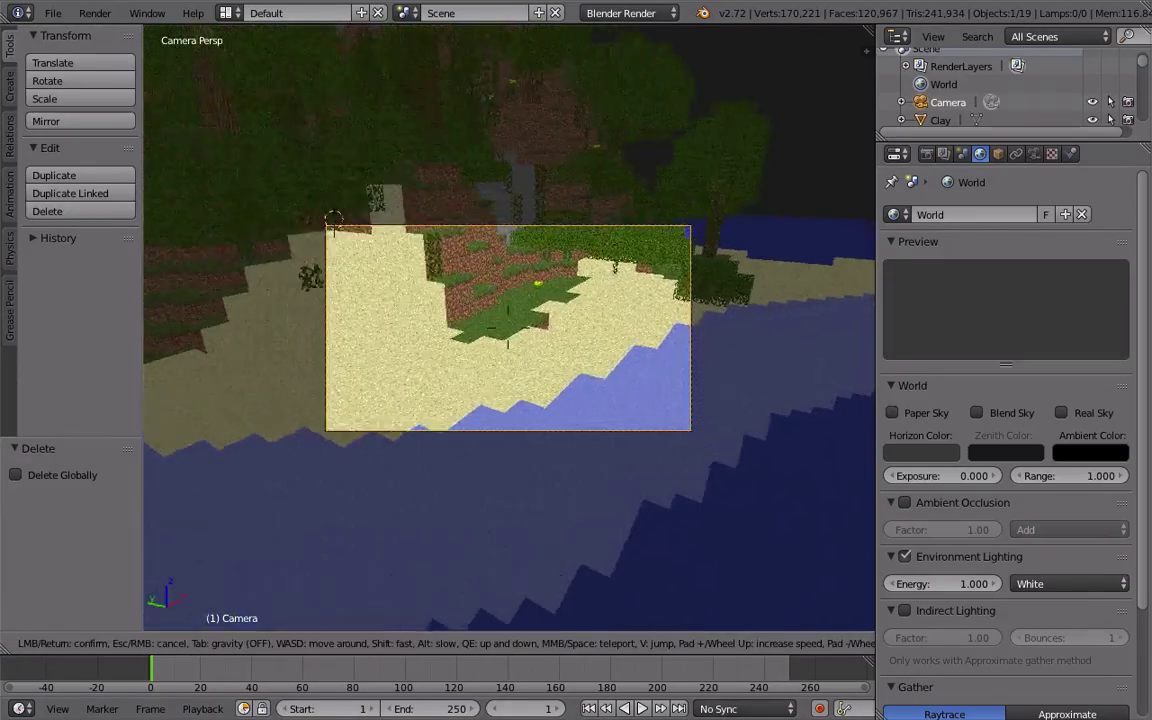
key("d")
key("a")
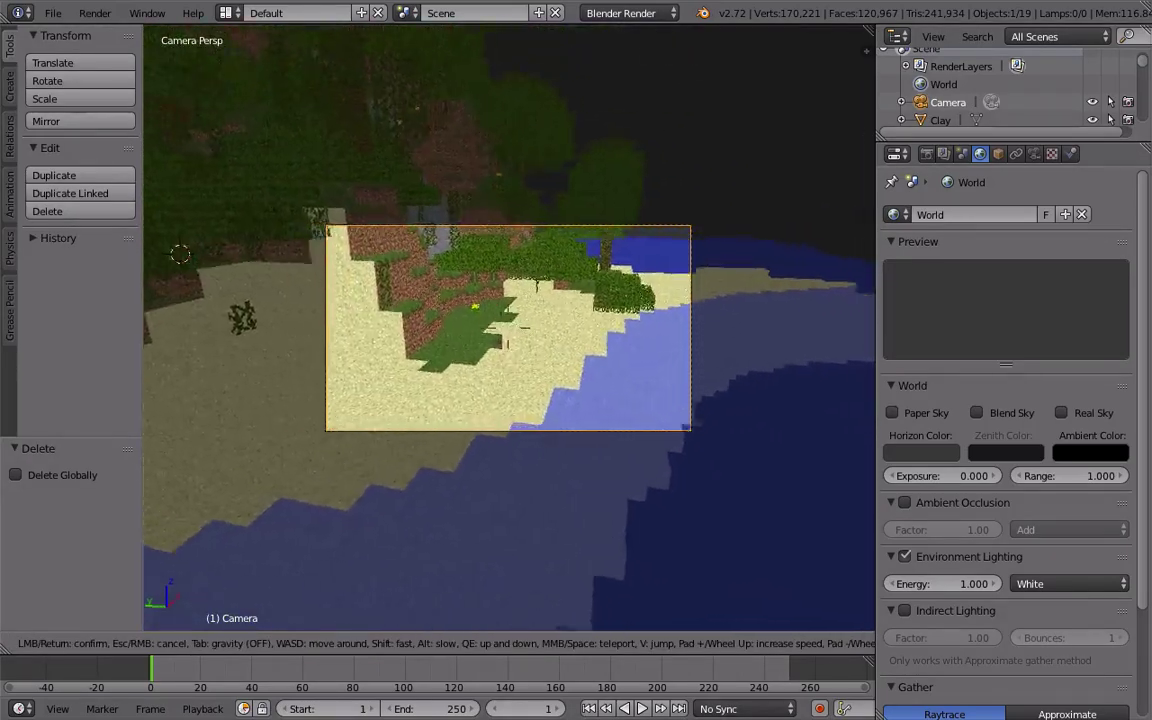
key("d")
key("w")
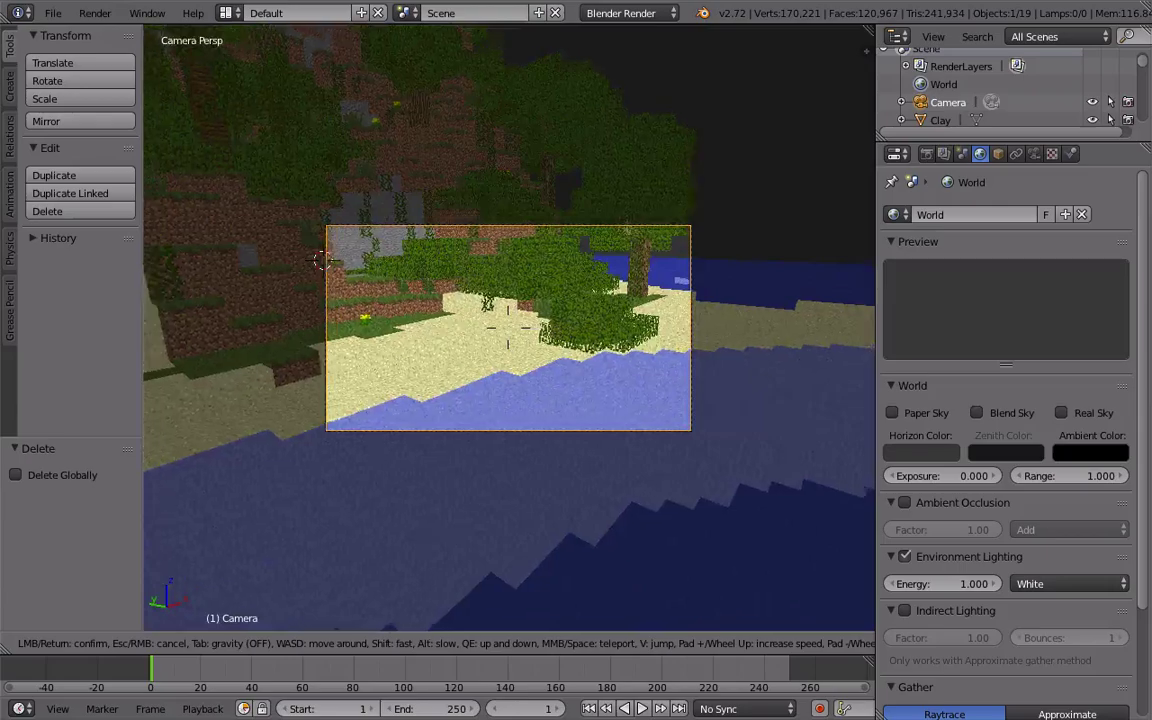
key("a")
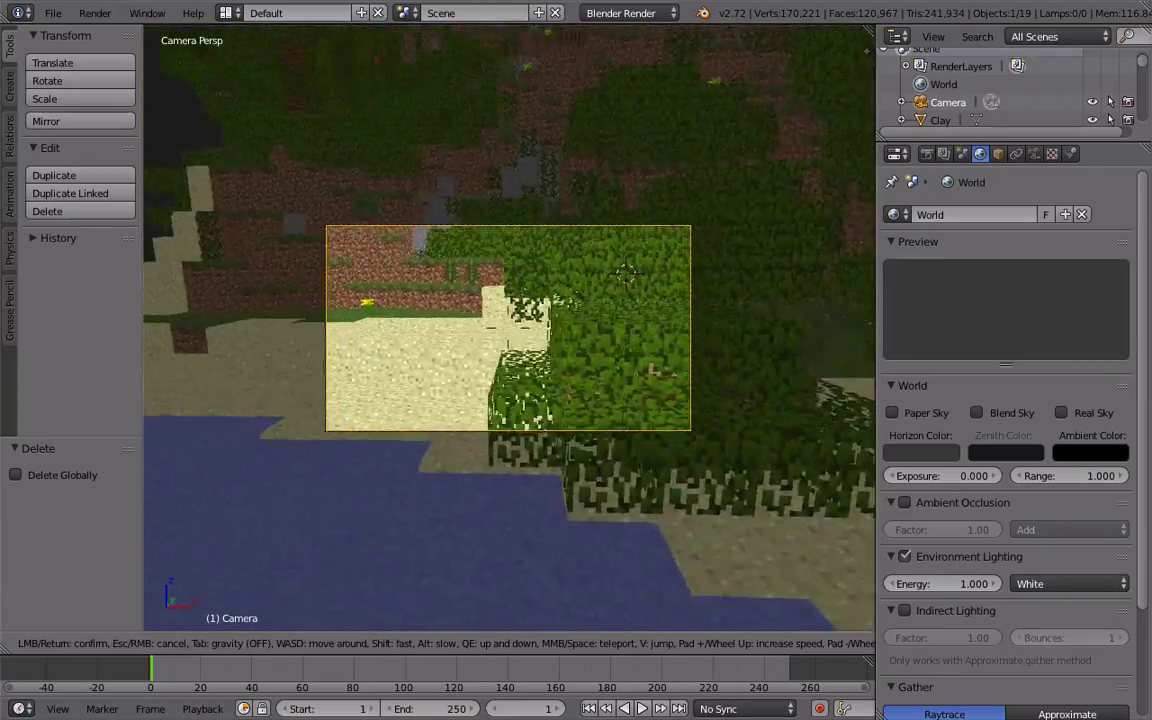
key("a")
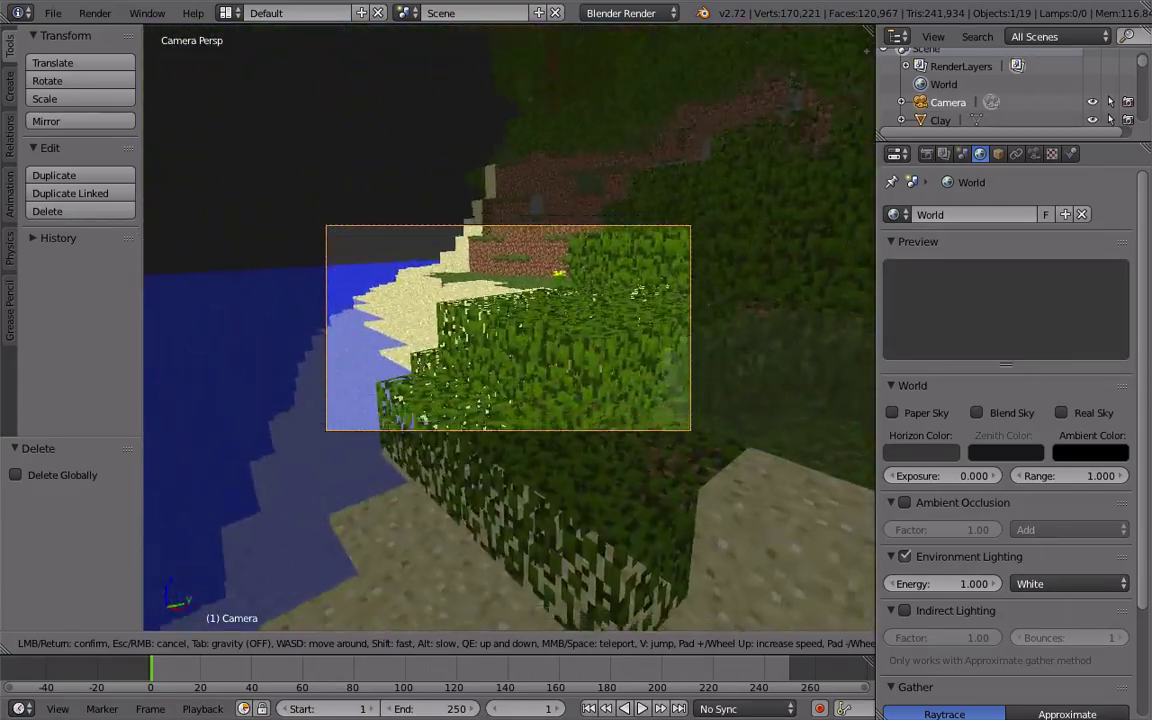
key("d")
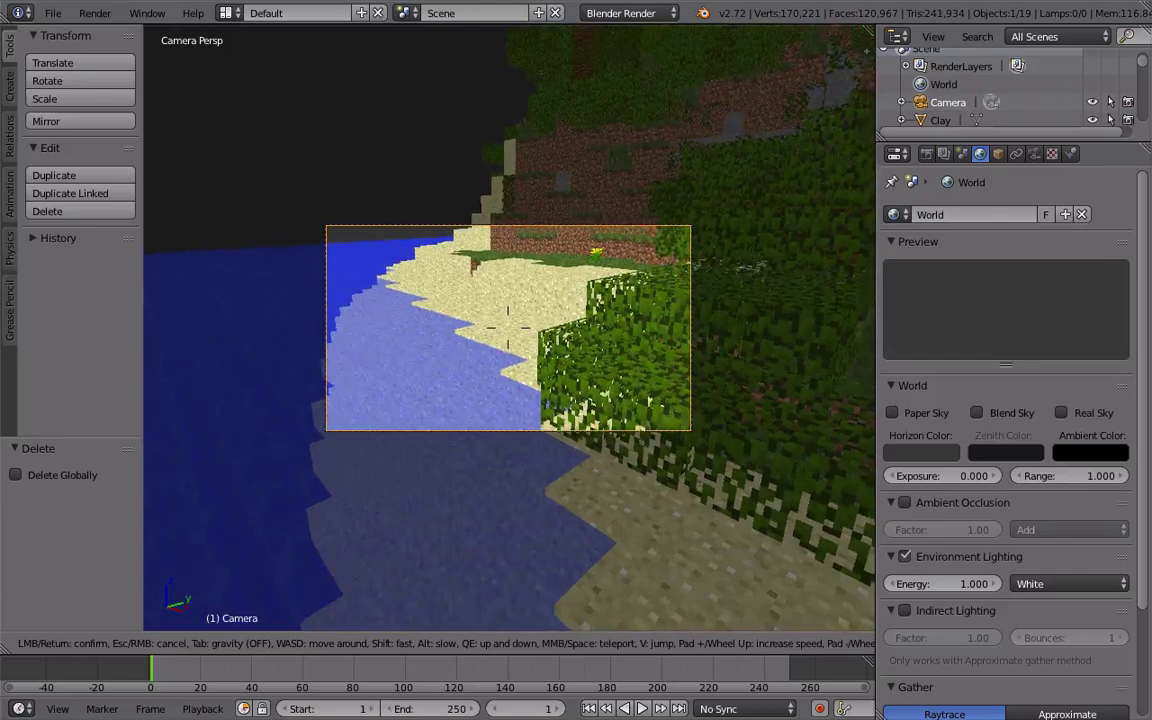
left_click(513, 334)
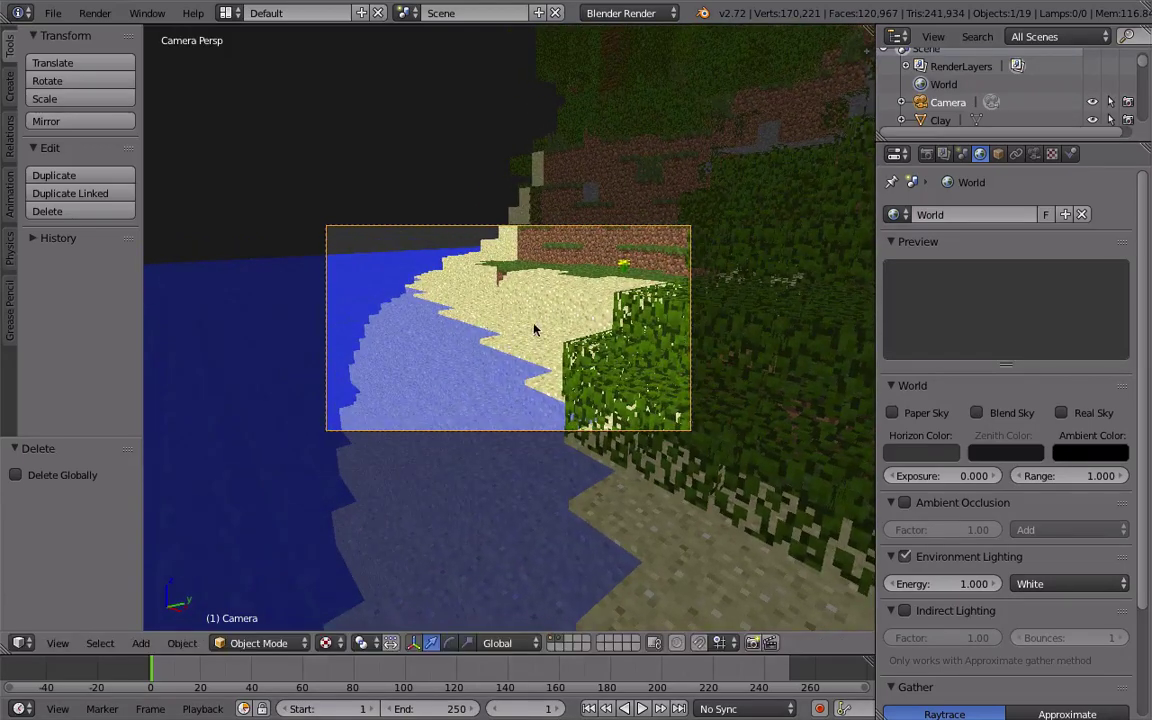
Step: Render the new shoreline view as a still image, check it and return to the scene
left_click(95, 13)
left_click(88, 31)
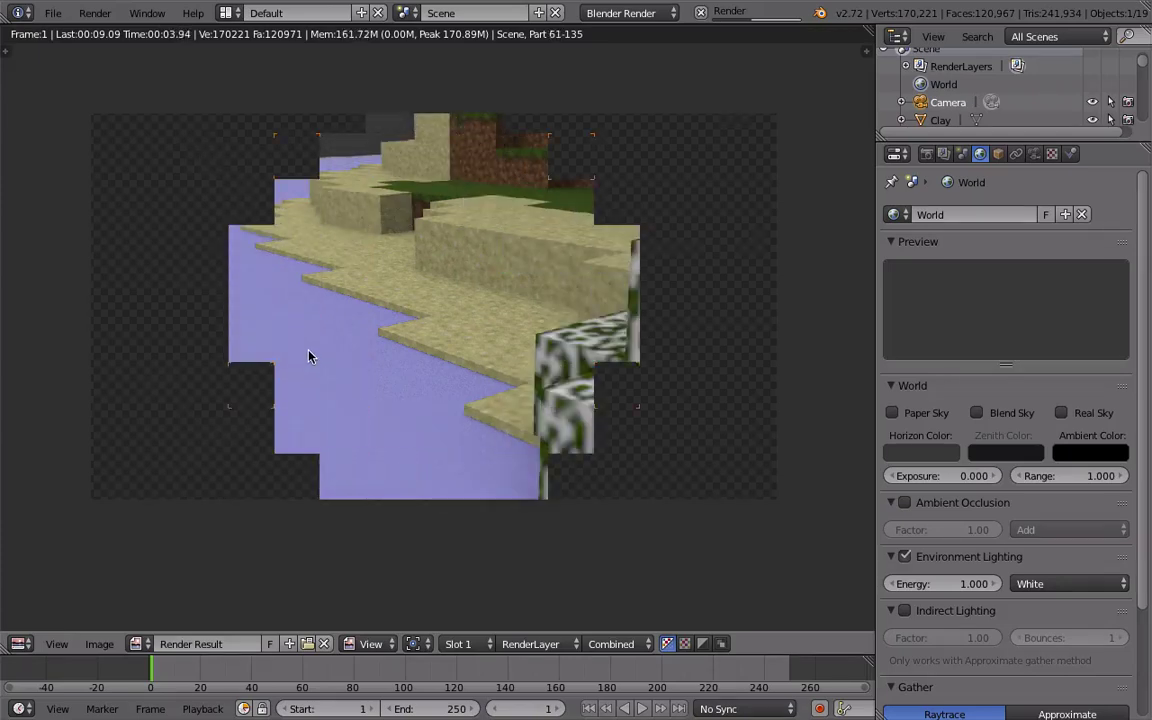
left_click(99, 644)
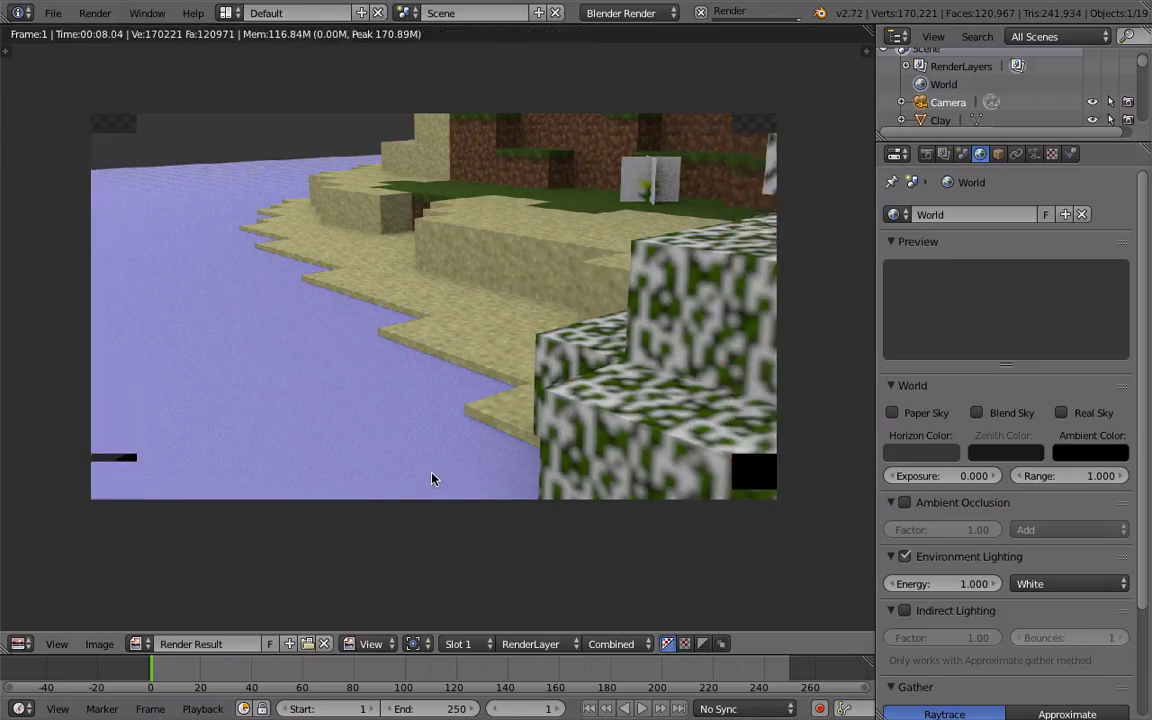
key("Escape")
Step: Leave the camera view and scale the camera object down to about 0.077 of its size
middle_click_drag(617, 353, 686, 382)
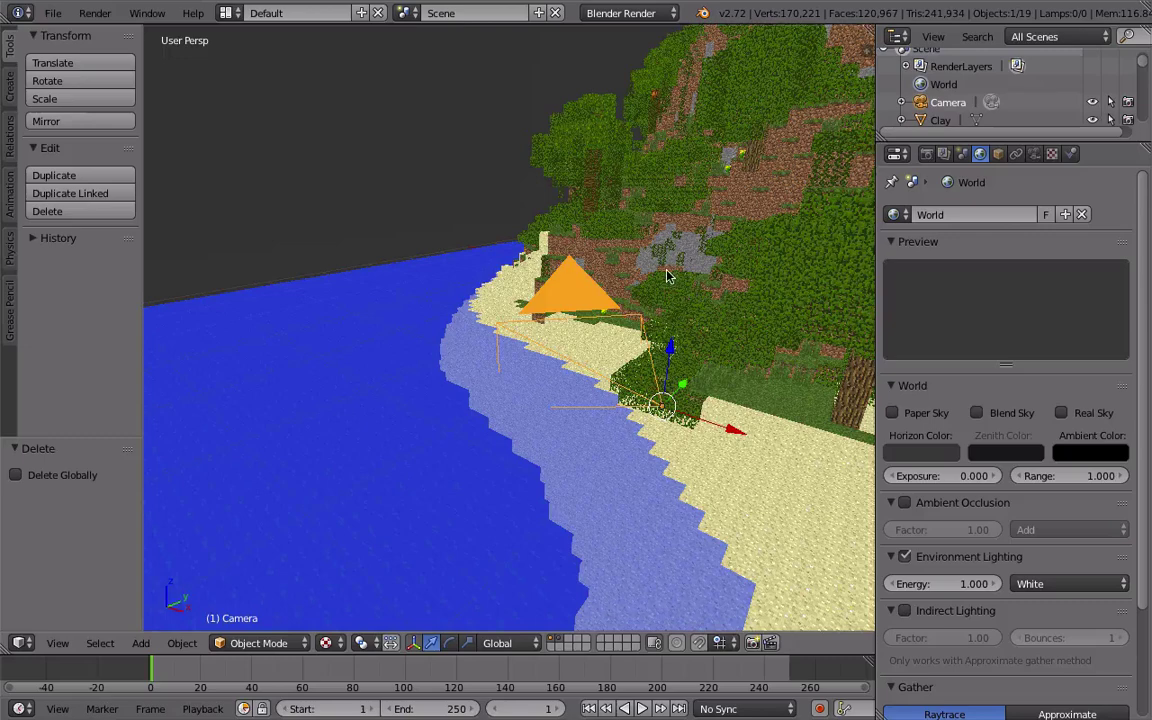
key("s")
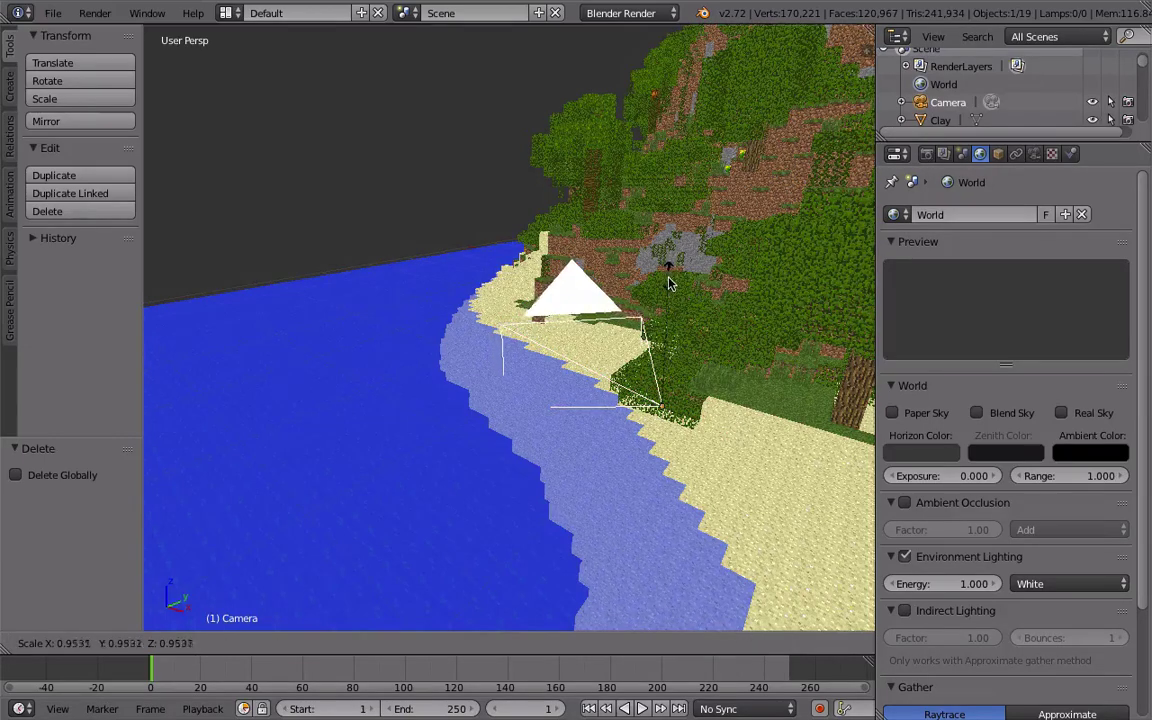
left_click(662, 400)
middle_click_drag(662, 400, 697, 431)
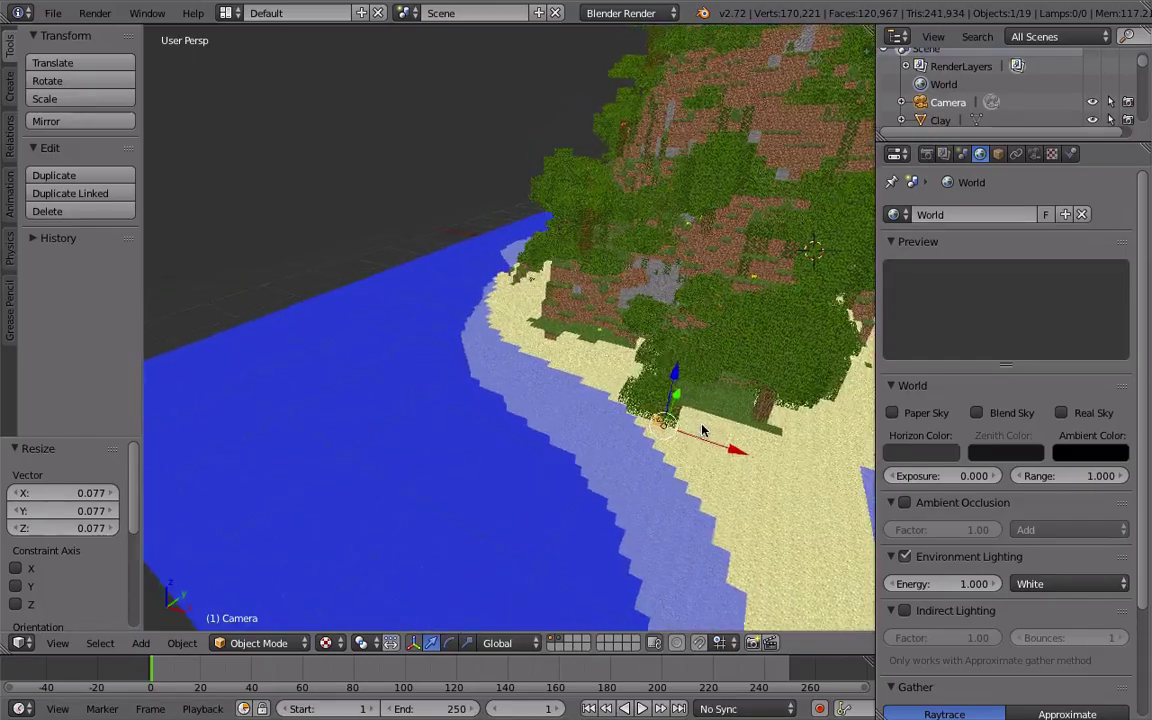
Step: Show only the island's layer, without the water, and select the sand of the beach
scroll(702, 430, "down", 3)
scroll(620, 404, "up", 6)
middle_click_drag(543, 407, 593, 399)
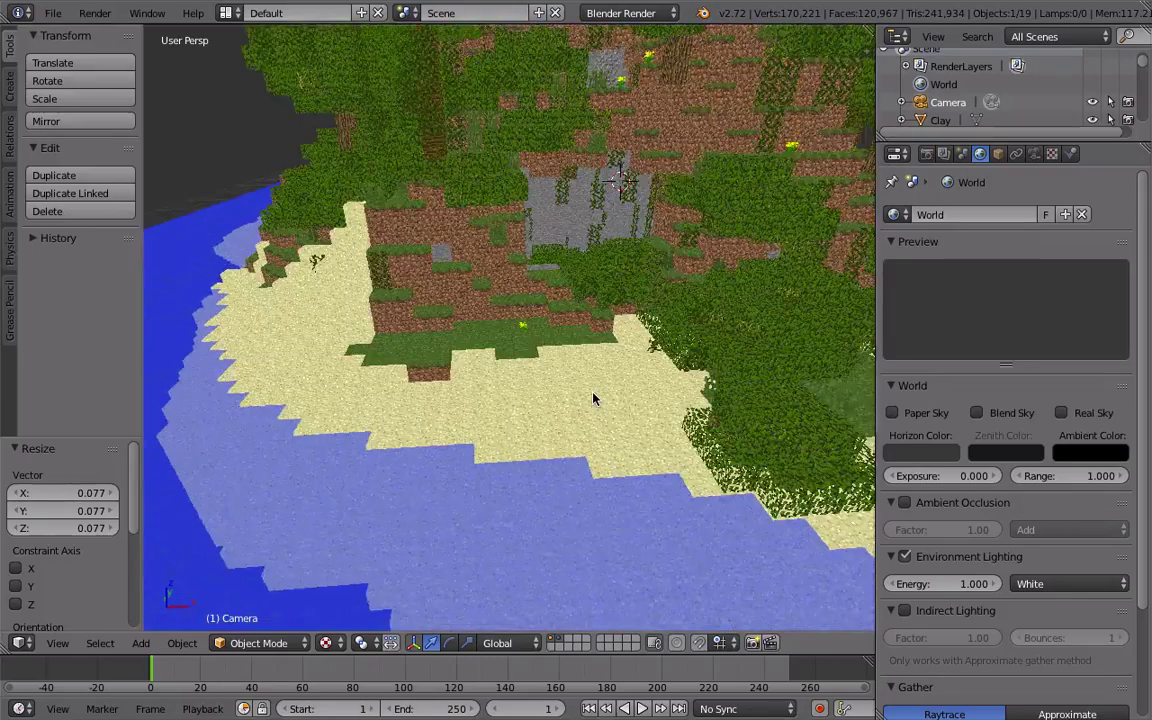
scroll(593, 399, "up", 2)
scroll(594, 393, "down", 2)
left_click(553, 643)
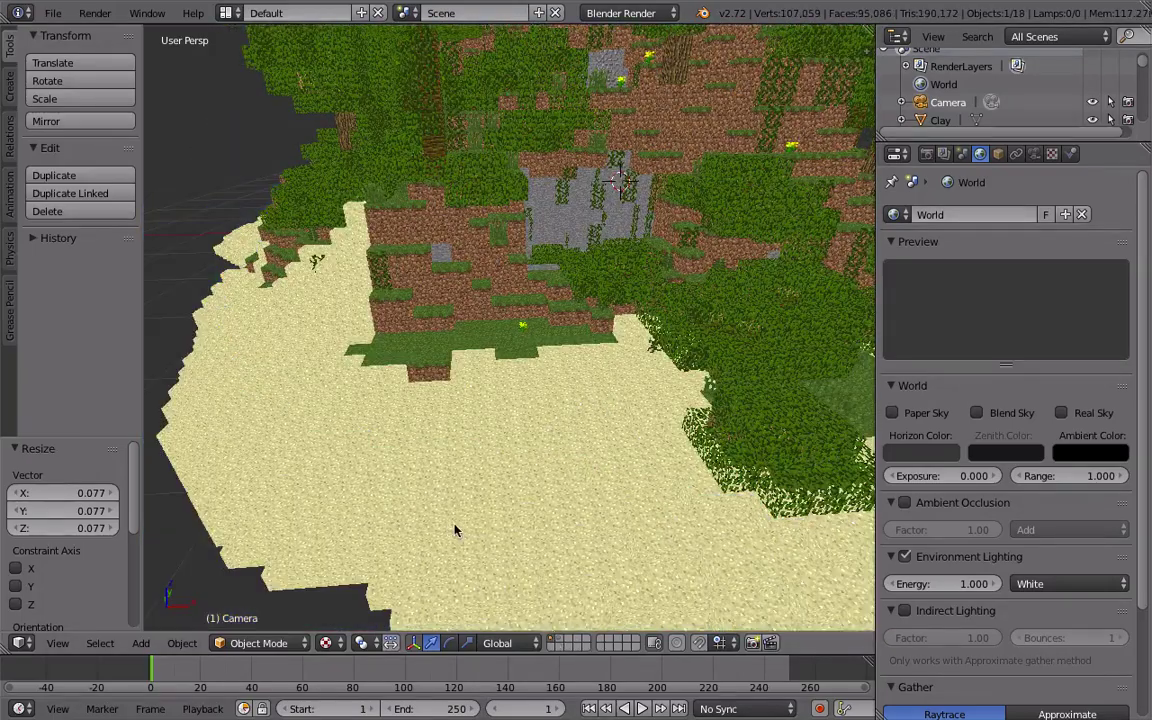
right_click(614, 410)
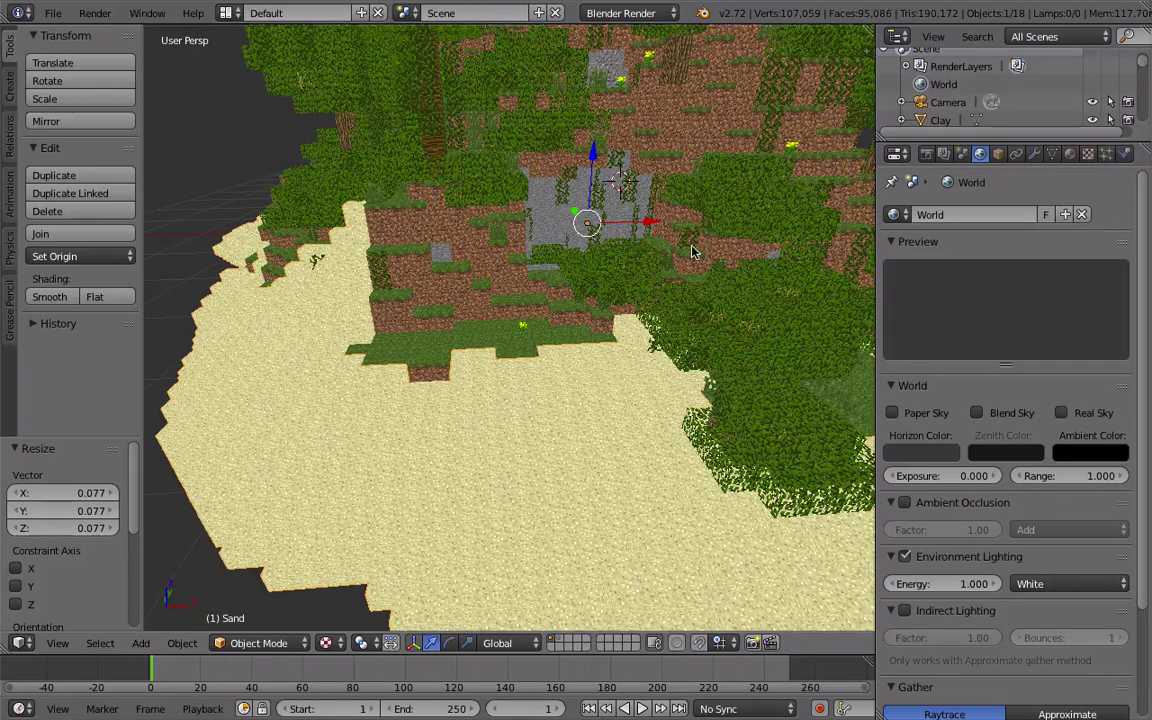
Step: Examine the sand's material settings and its texture's image, mapping and influence settings
left_click(1070, 155)
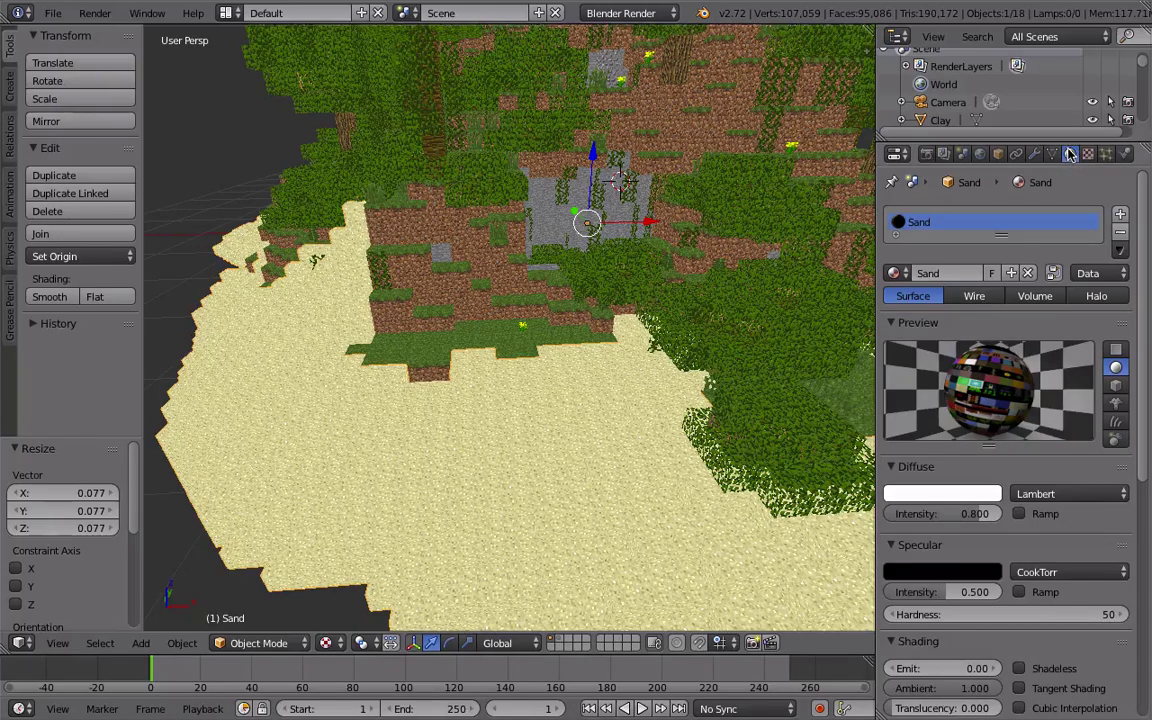
scroll(1143, 245, "down", 1)
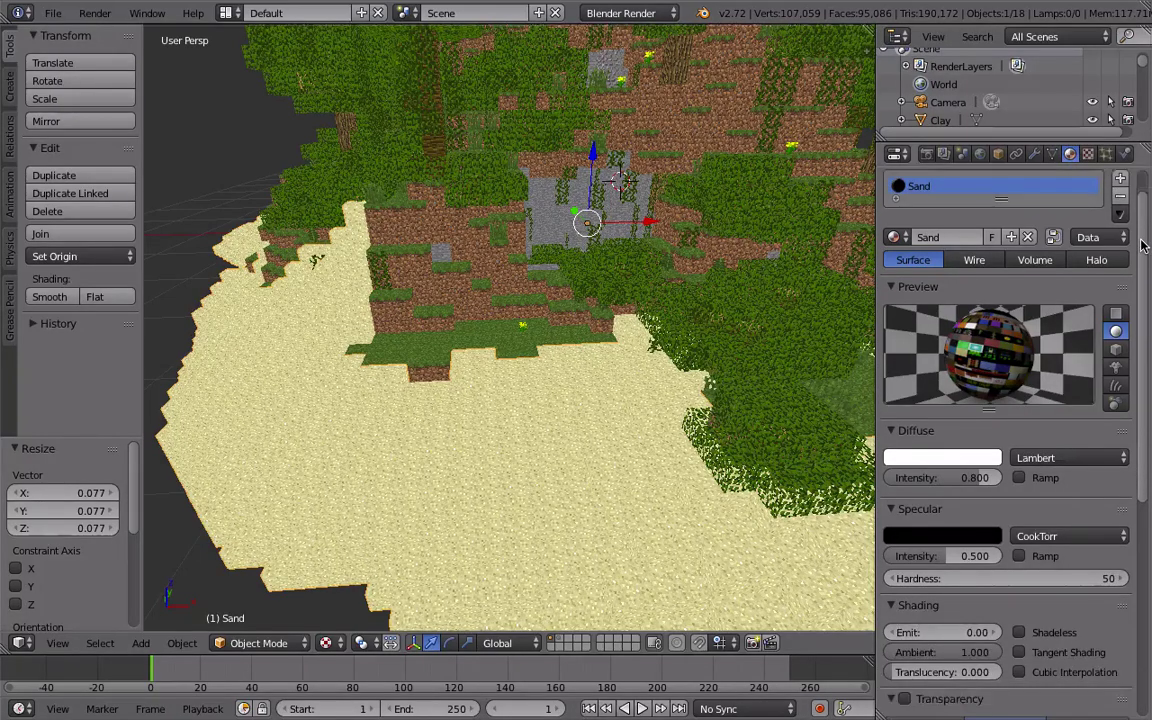
scroll(1143, 245, "down", 7)
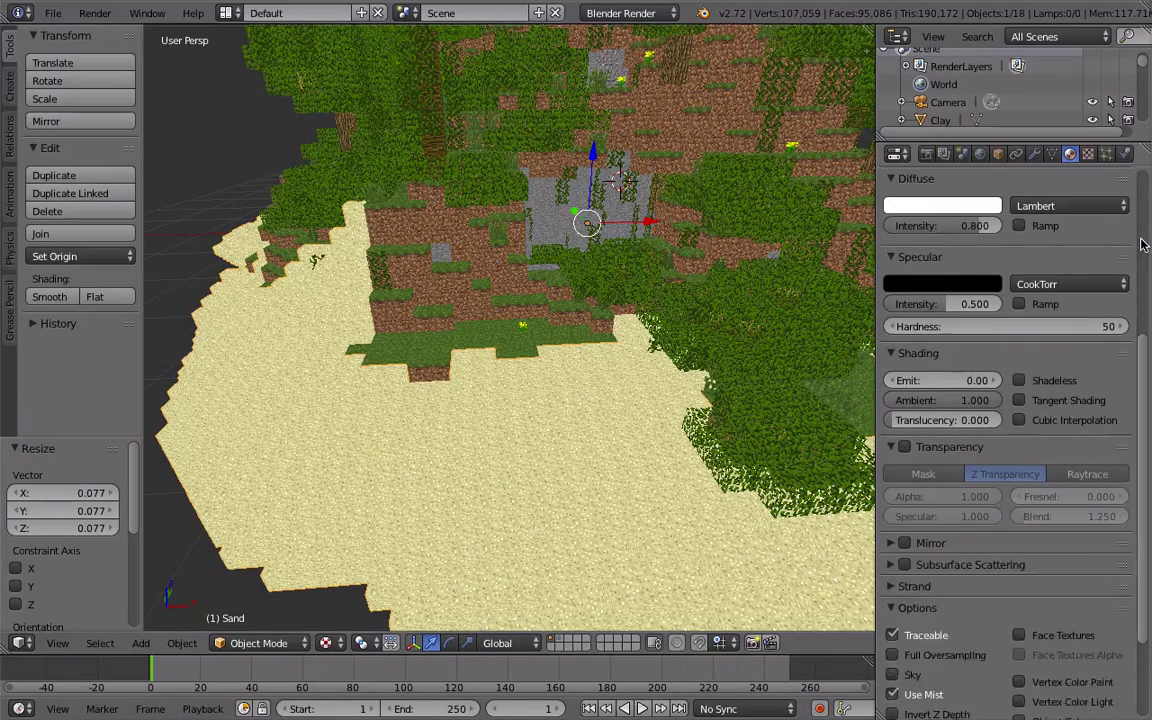
scroll(1143, 245, "down", 4)
scroll(1143, 245, "up", 5)
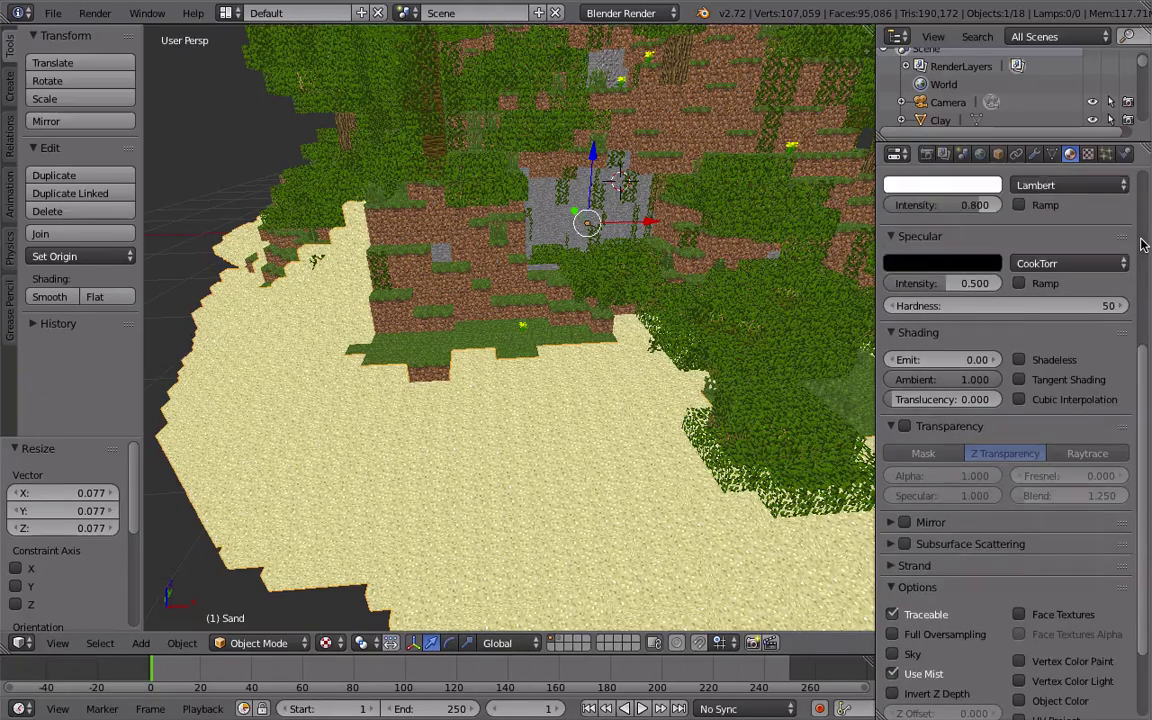
left_click(1085, 154)
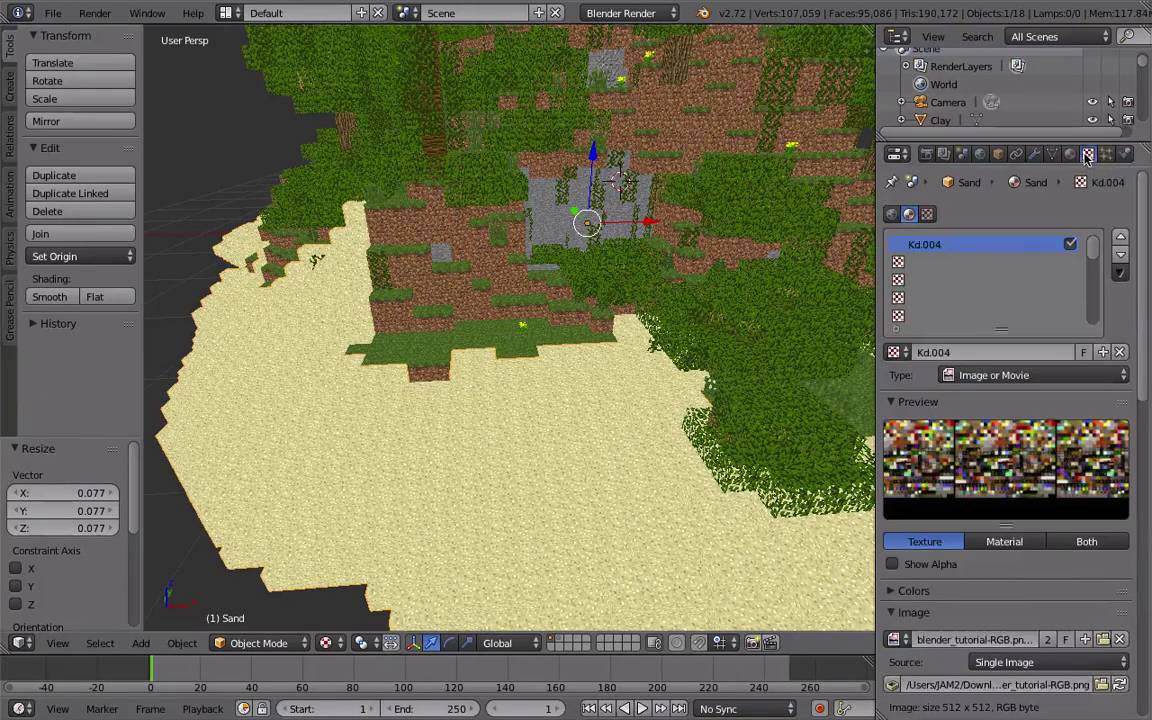
scroll(1148, 290, "down", 6)
scroll(1148, 293, "down", 5)
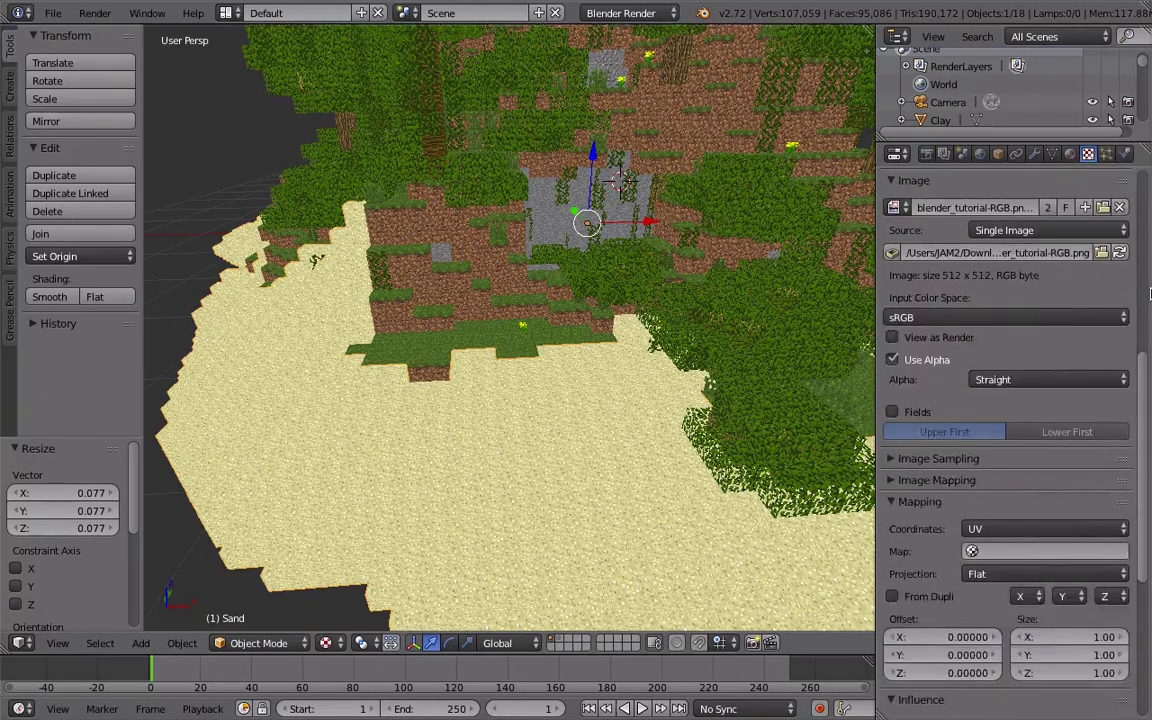
scroll(1149, 291, "down", 8)
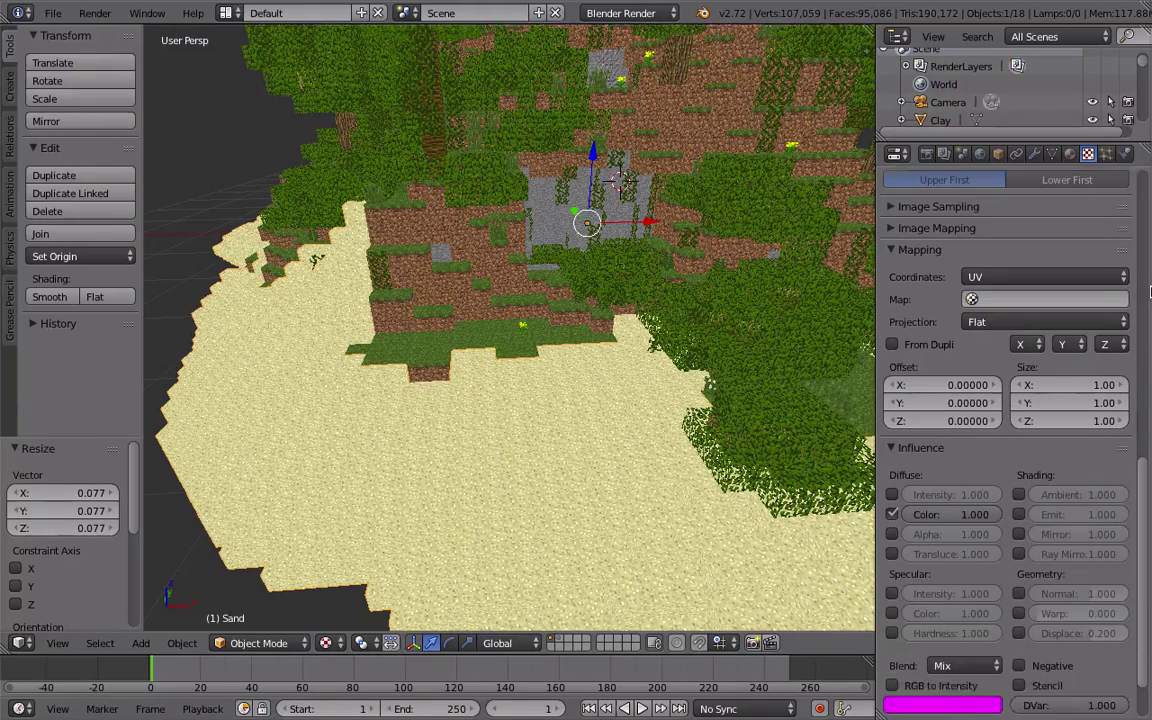
scroll(1149, 291, "up", 5)
scroll(1149, 290, "up", 3)
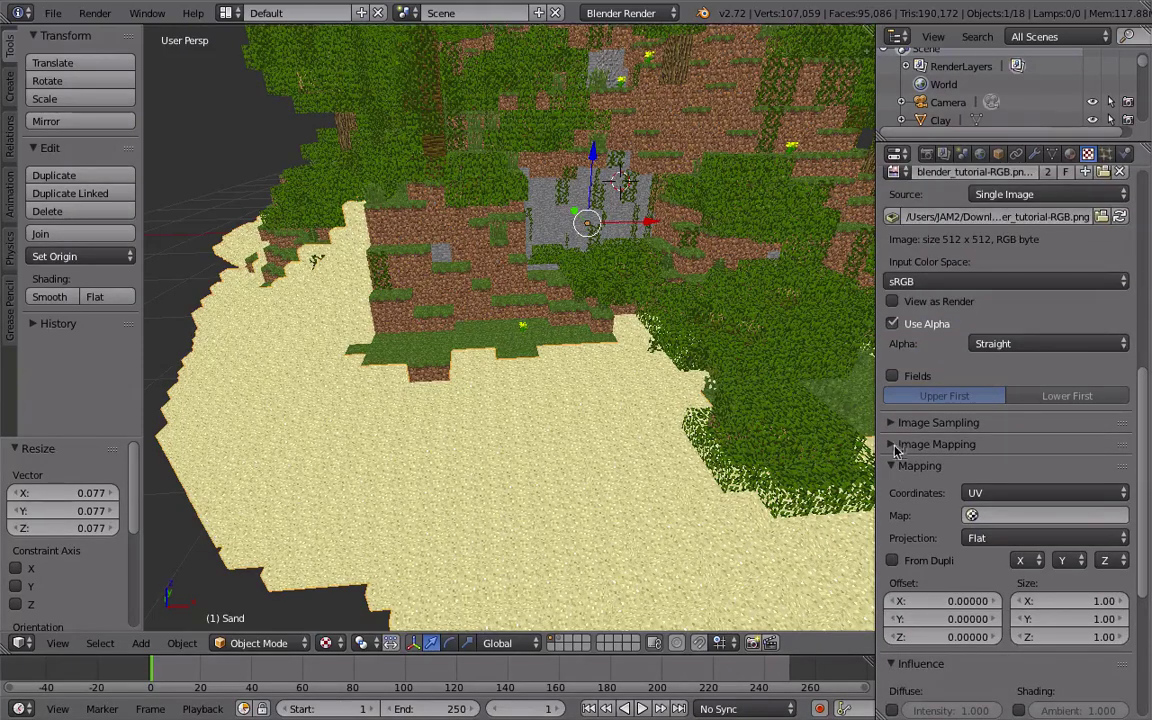
Step: In the sand texture's Image Sampling, disable MIP Map and Interpolation and set the filter to Box
left_click(892, 425)
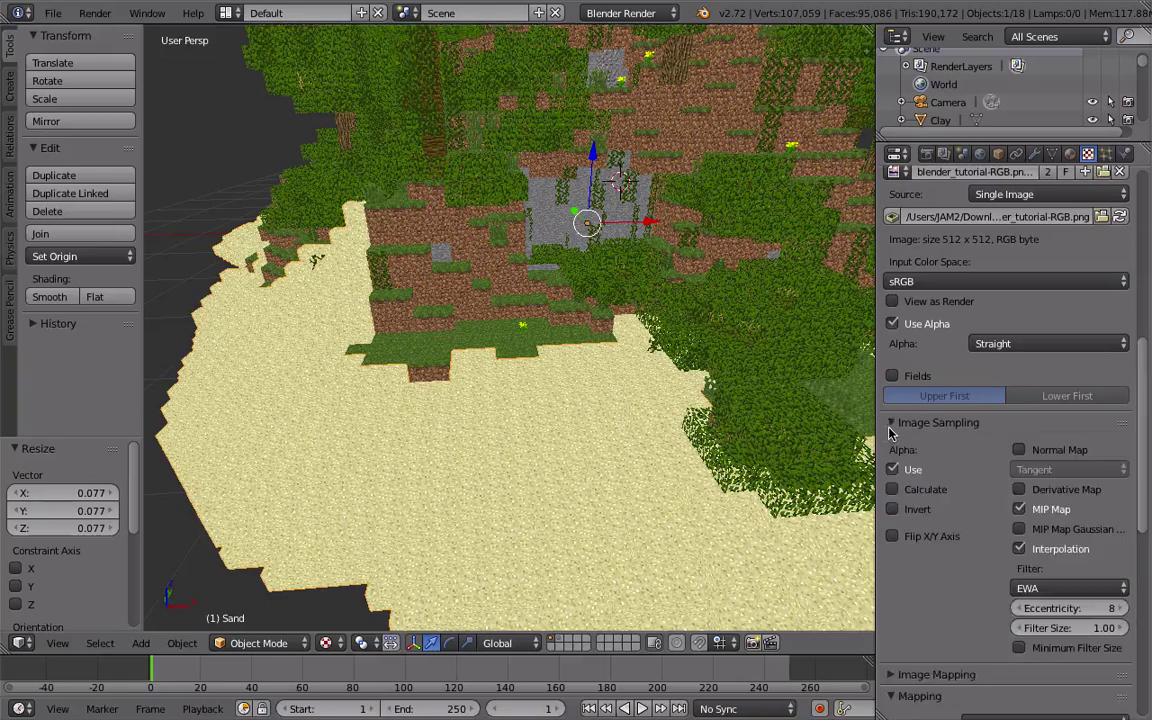
scroll(1149, 378, "down", 6)
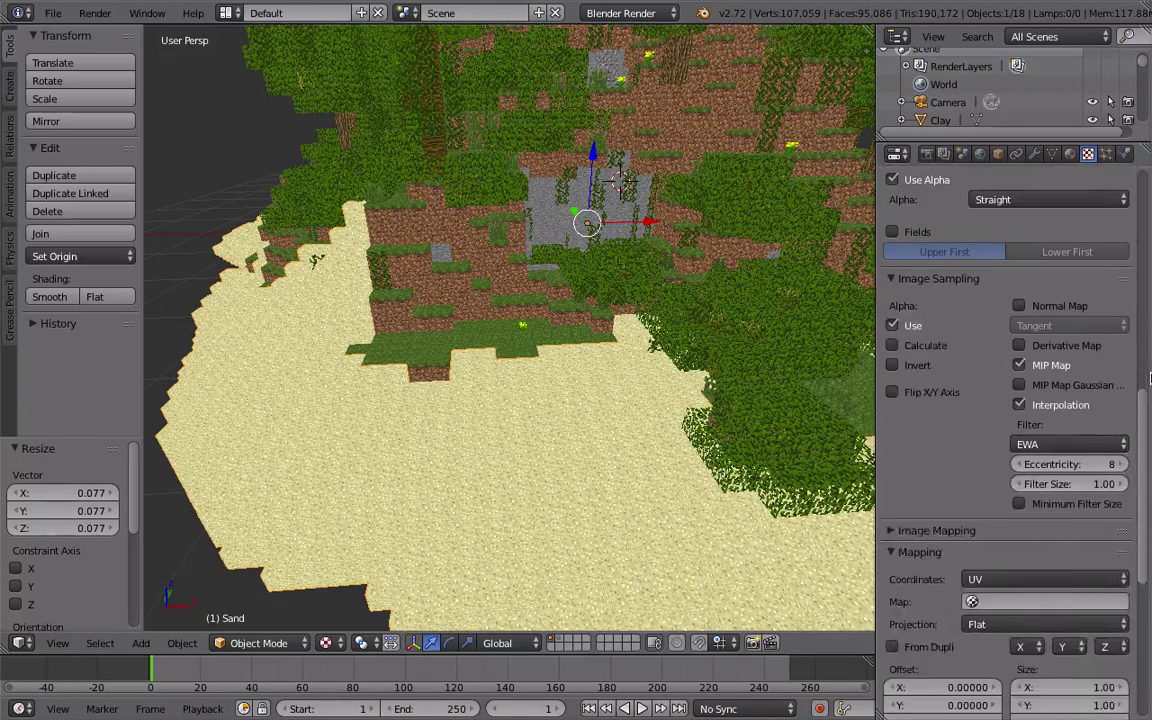
left_click(1020, 365)
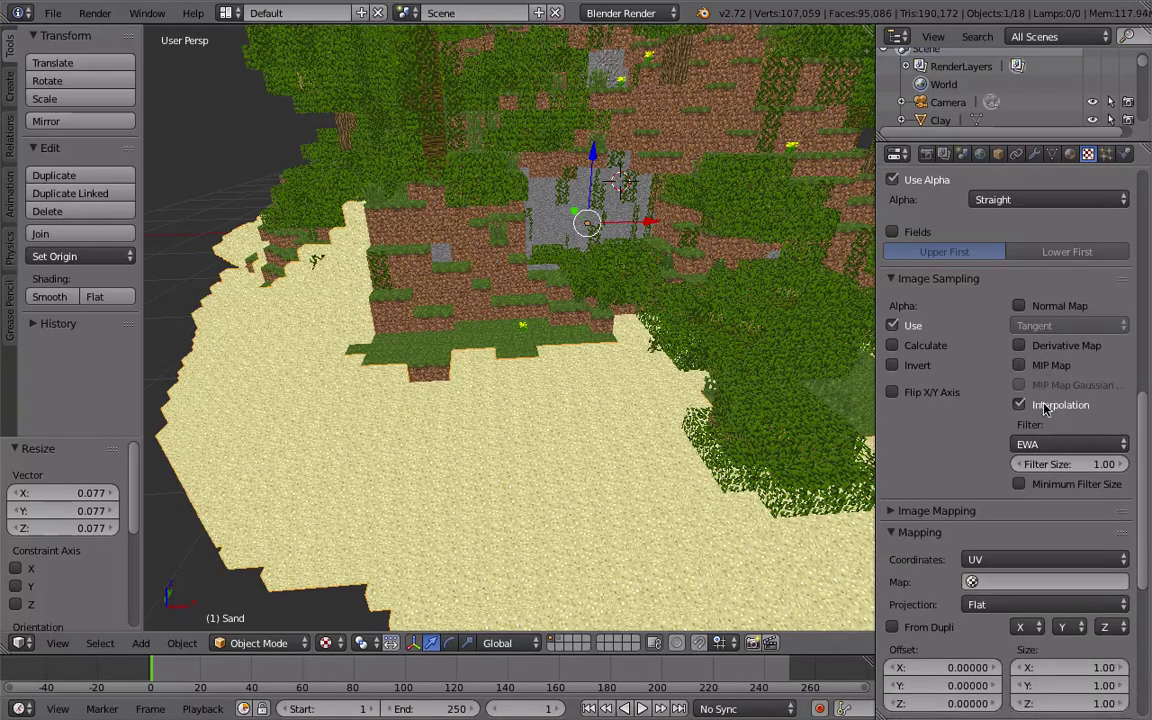
left_click(1044, 406)
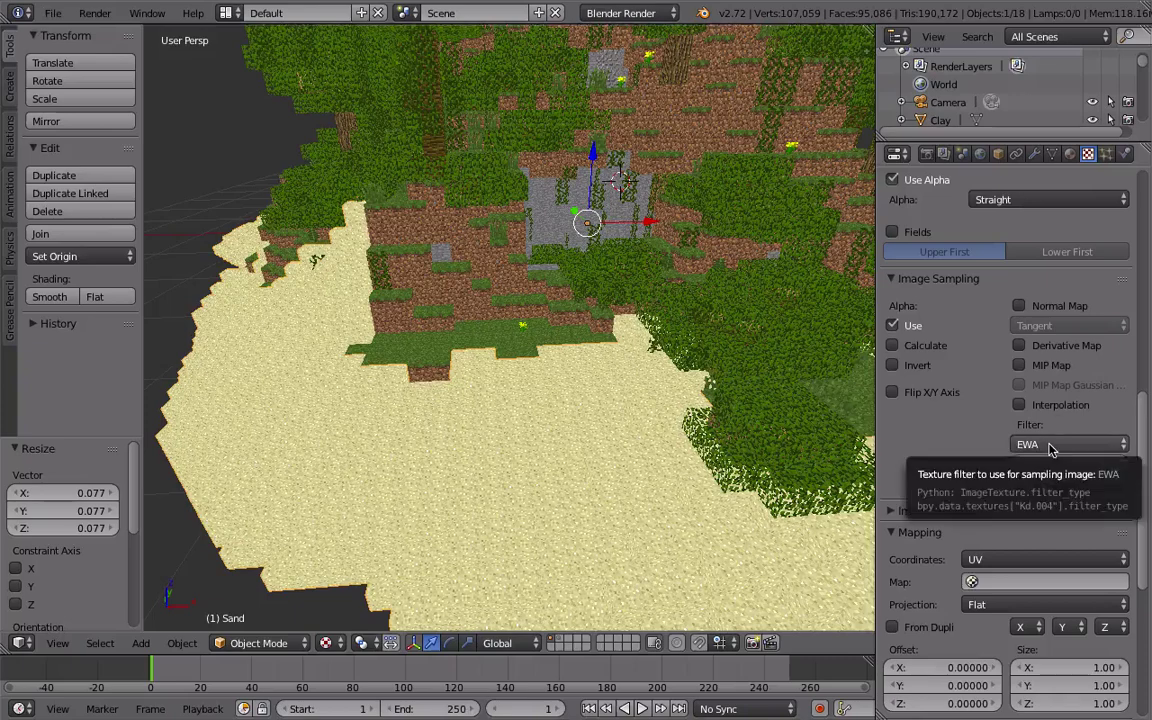
left_click(1050, 445)
left_click(975, 430)
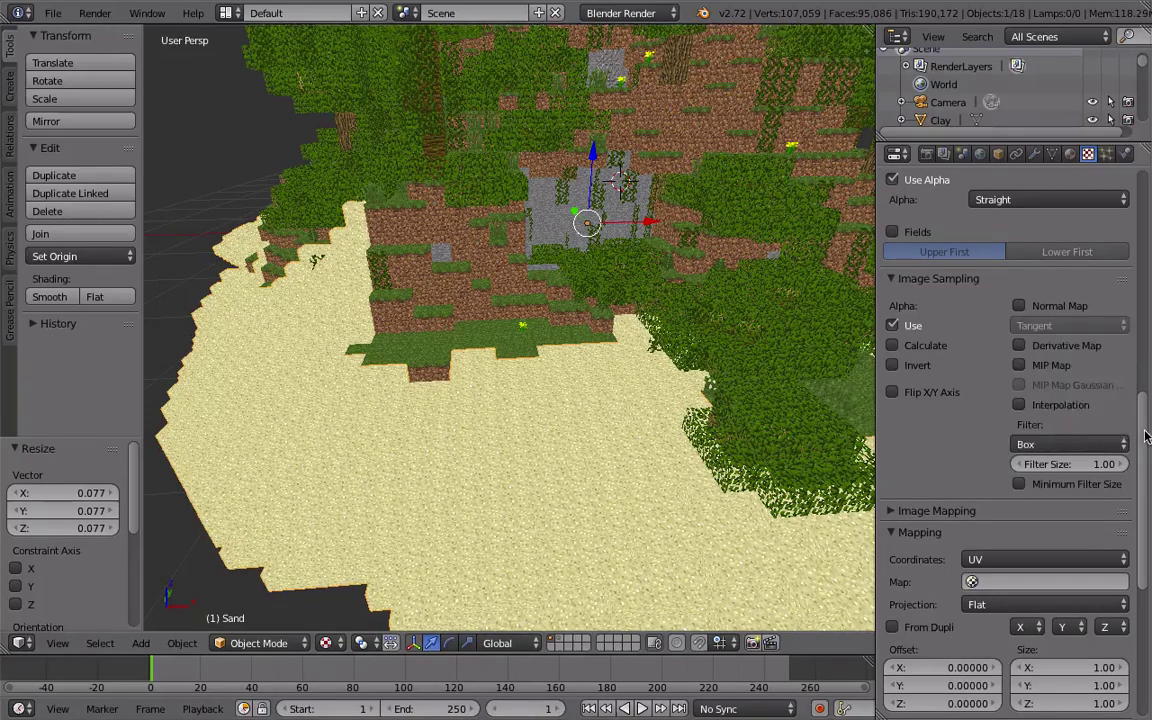
Step: Enable Alpha and Stencil in the sand texture's Influence settings
scroll(1146, 437, "down", 7)
scroll(1146, 437, "down", 6)
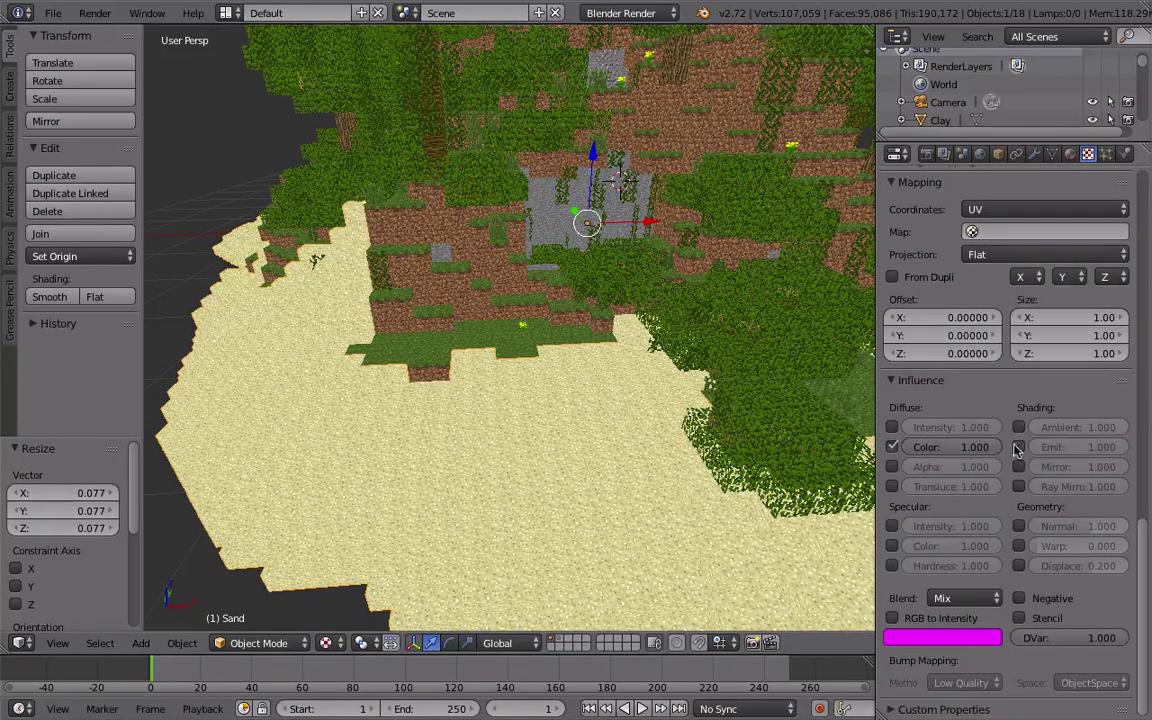
left_click(893, 467)
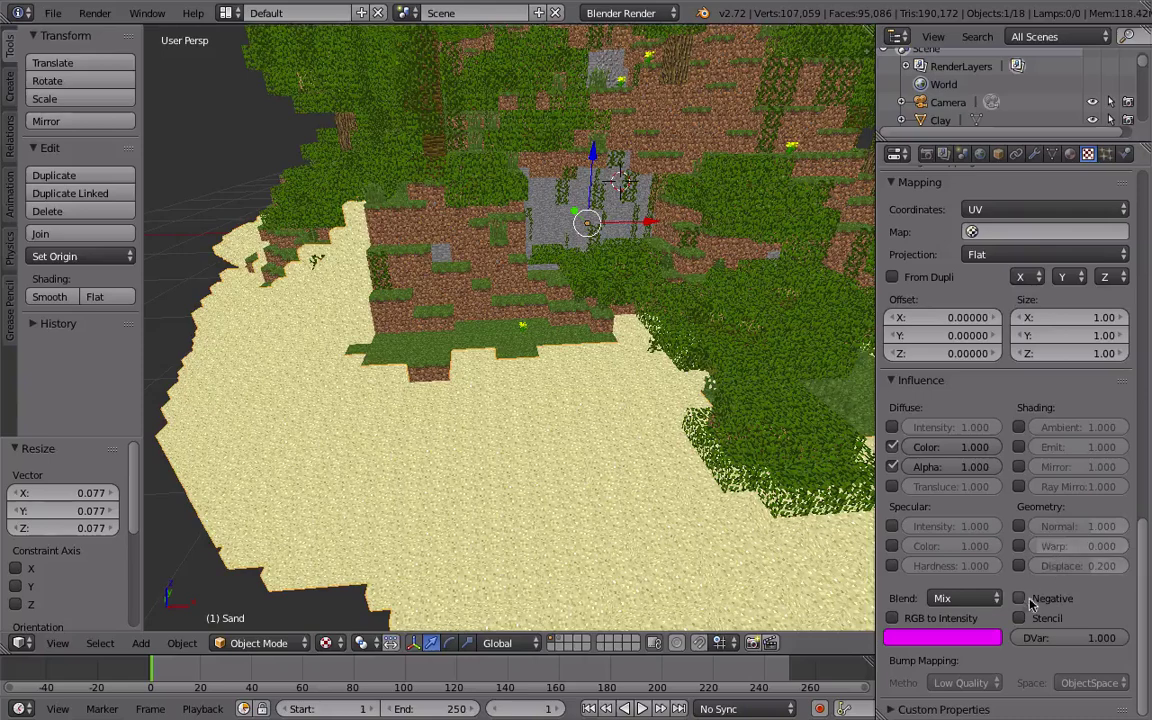
left_click(1020, 619)
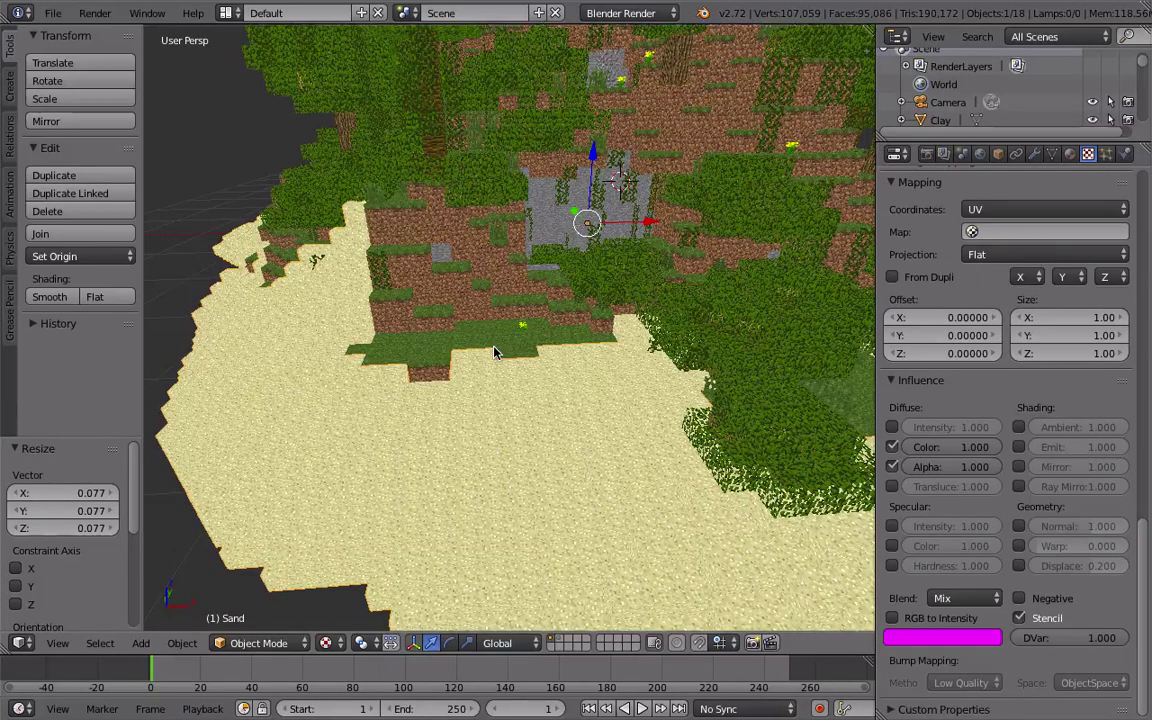
Step: Through the camera view, select the grass blocks and disable MIP Map and Interpolation in their texture's Image Sampling, with the Box filter
key("KP_0")
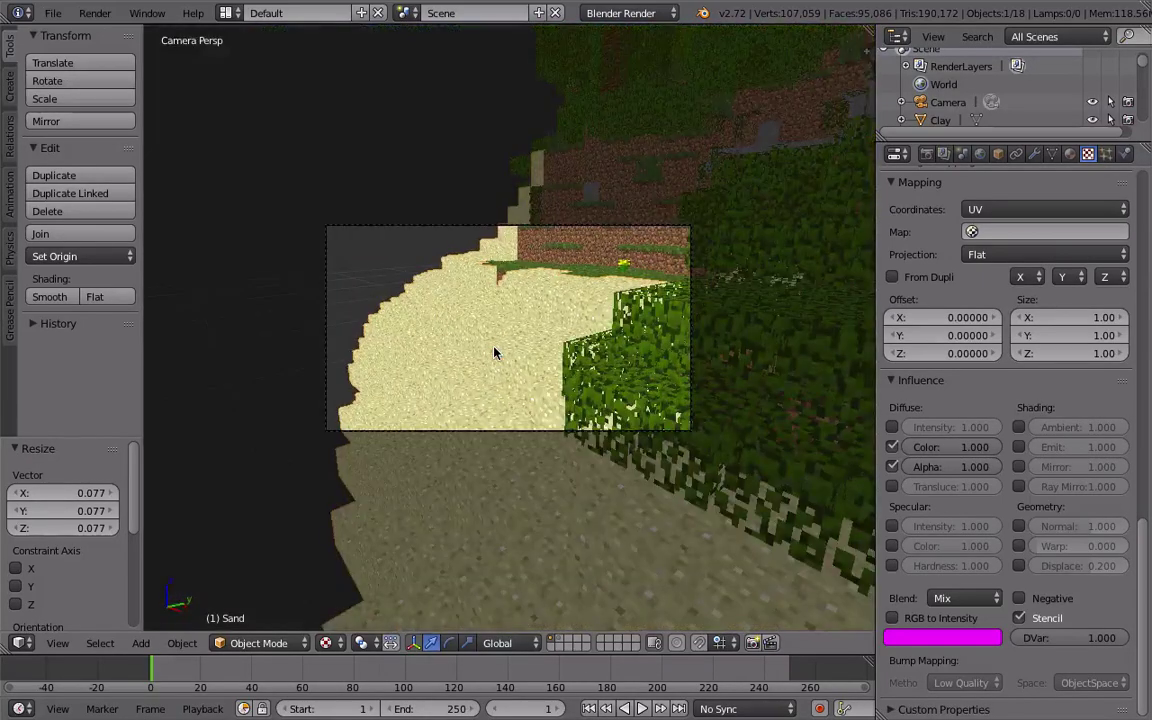
right_click(587, 273)
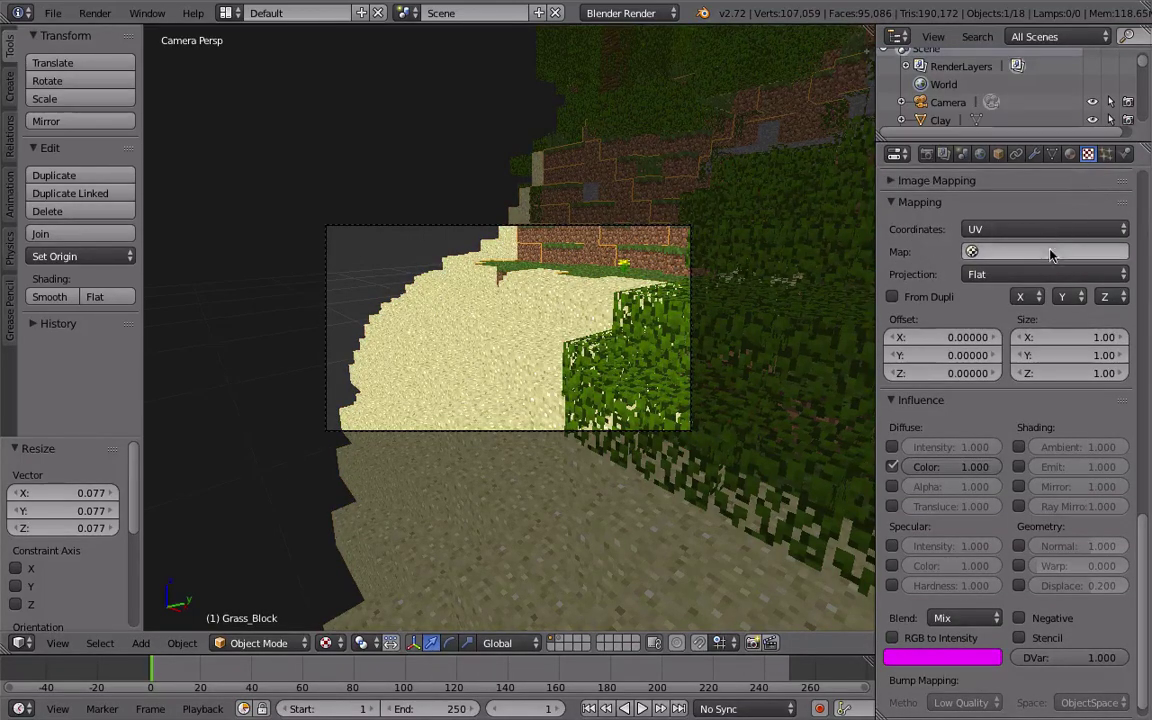
scroll(1055, 229, "up", 3)
scroll(1055, 229, "up", 6)
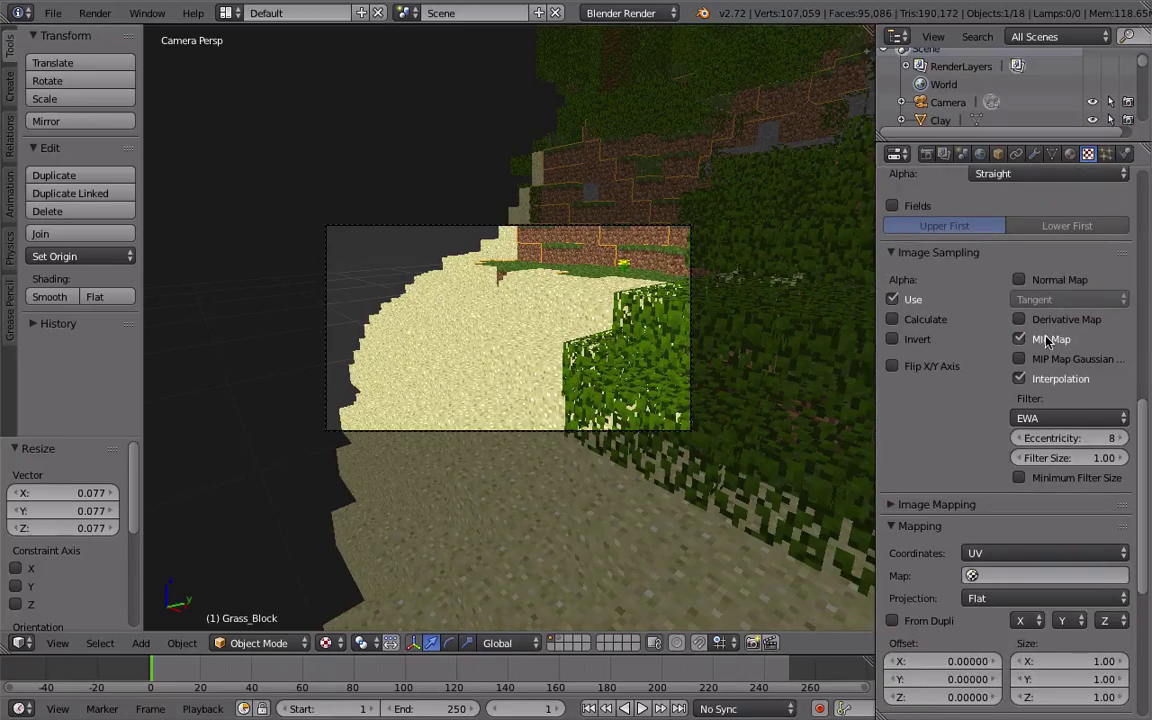
left_click(1045, 339)
left_click(1055, 418)
left_click(1054, 404)
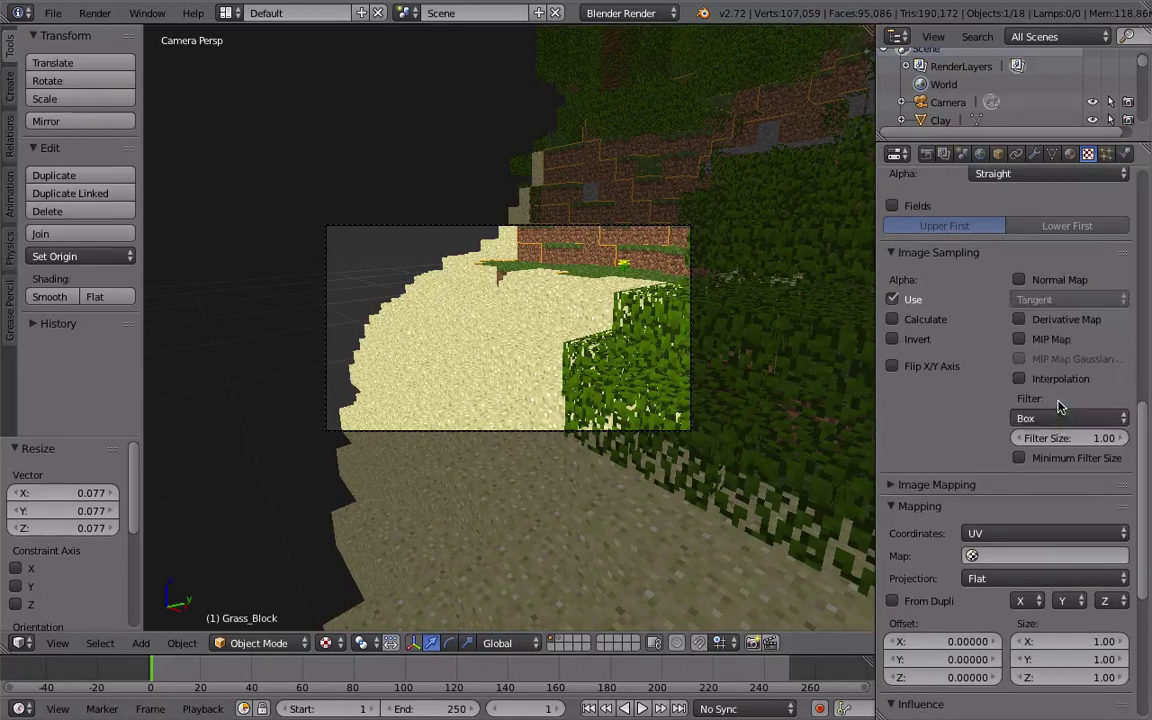
Step: Enable Alpha and Stencil in the grass block texture's Influence settings
scroll(1054, 404, "down", 9)
left_click(892, 467)
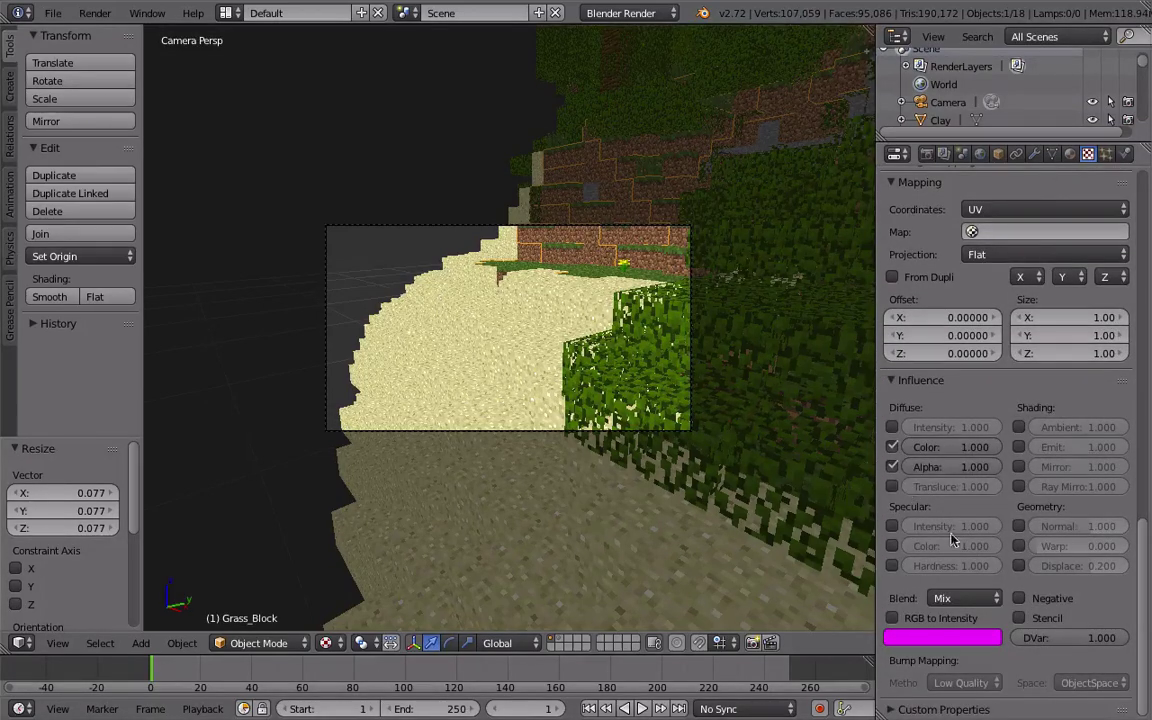
left_click(1020, 619)
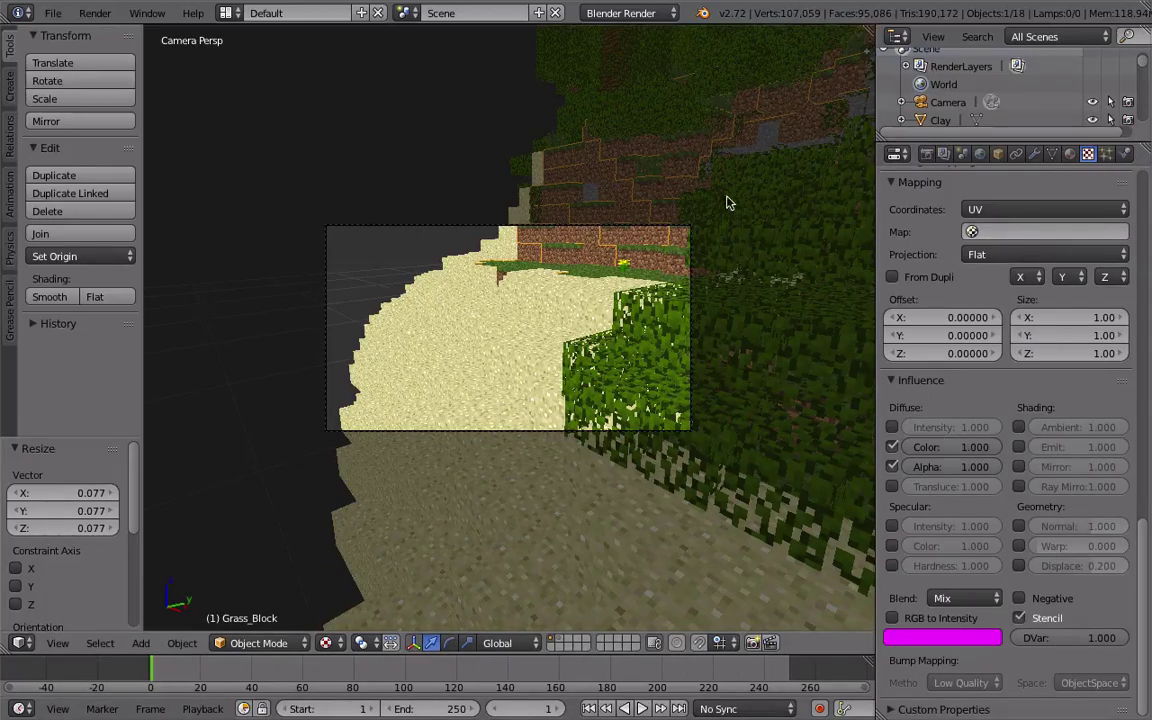
Step: Select the dirt and disable its texture's MIP Map and Interpolation, set the filter to Box, and enable Alpha and Stencil influence
right_click(628, 243)
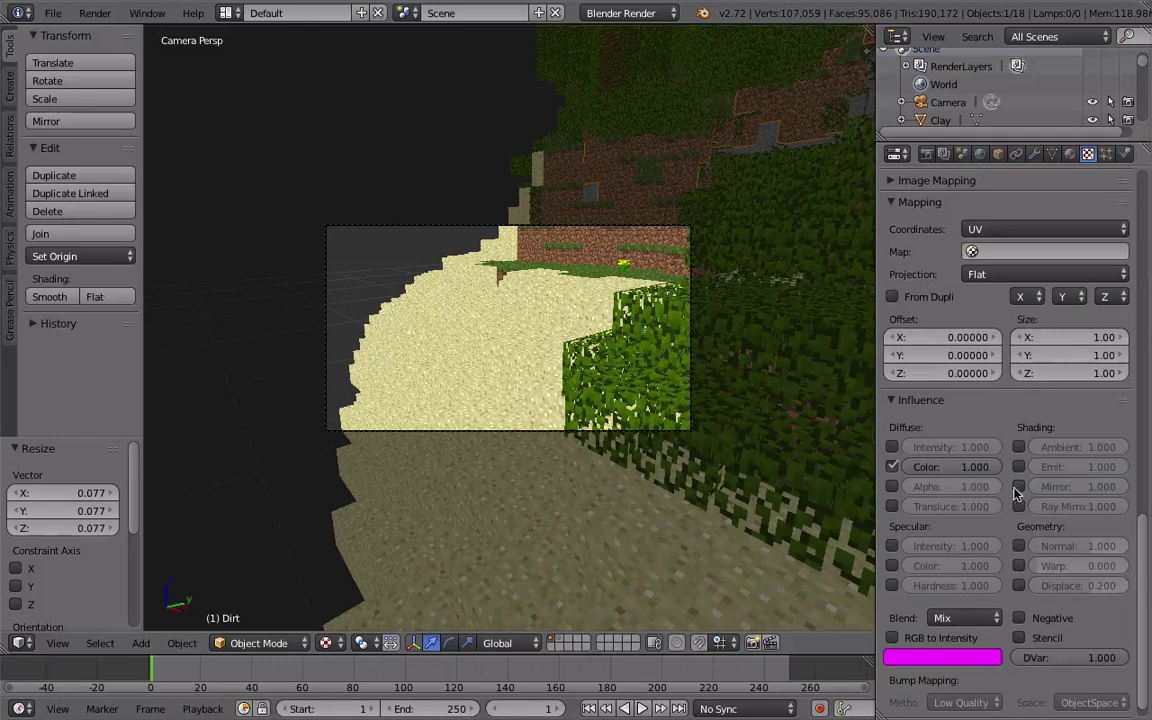
scroll(1050, 318, "up", 6)
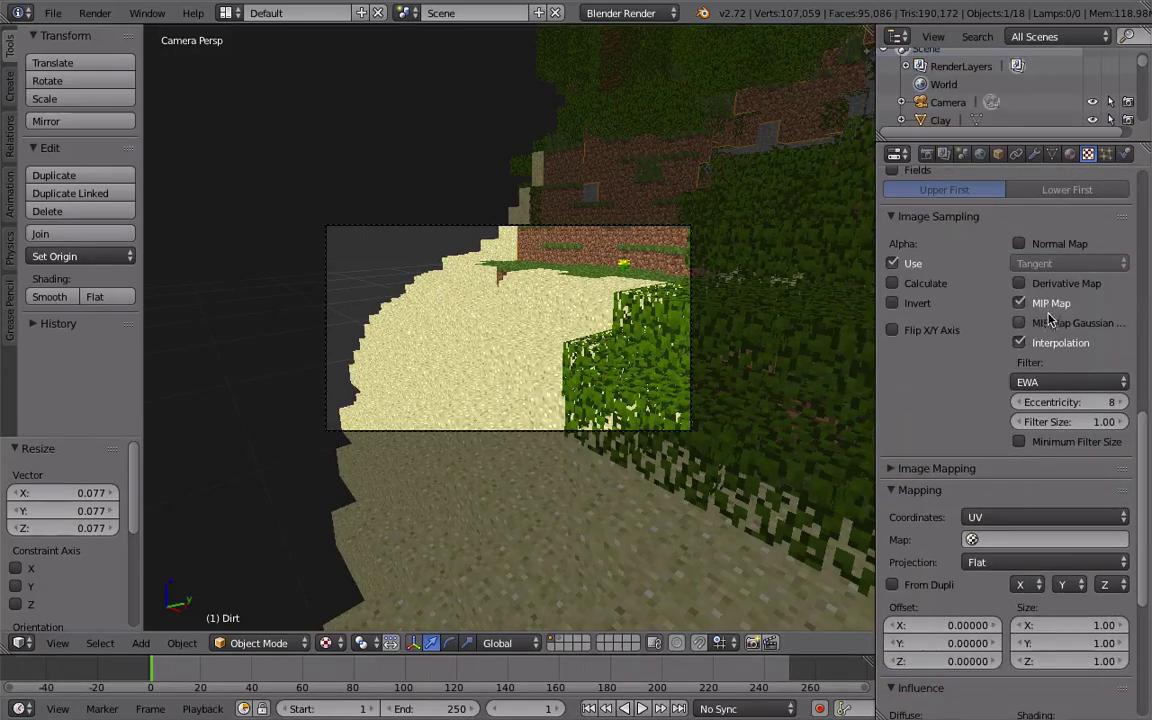
left_click(1049, 310)
left_click(1057, 346)
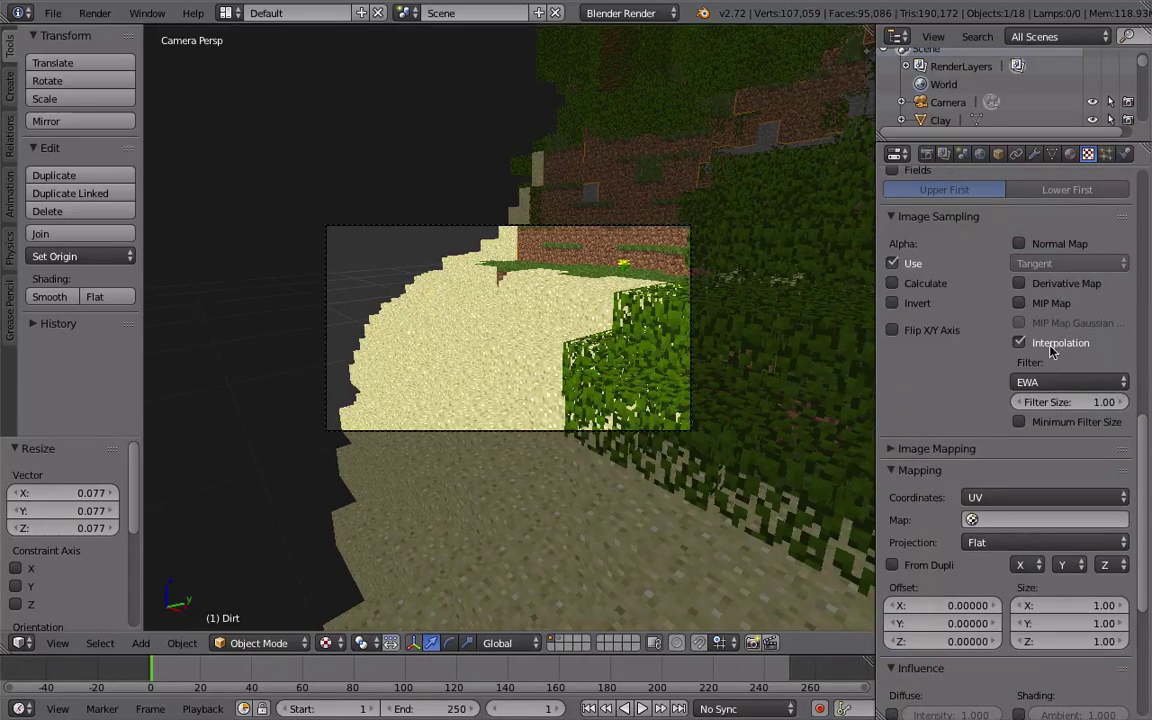
left_click(1050, 382)
left_click(1046, 373)
scroll(1042, 399, "down", 5)
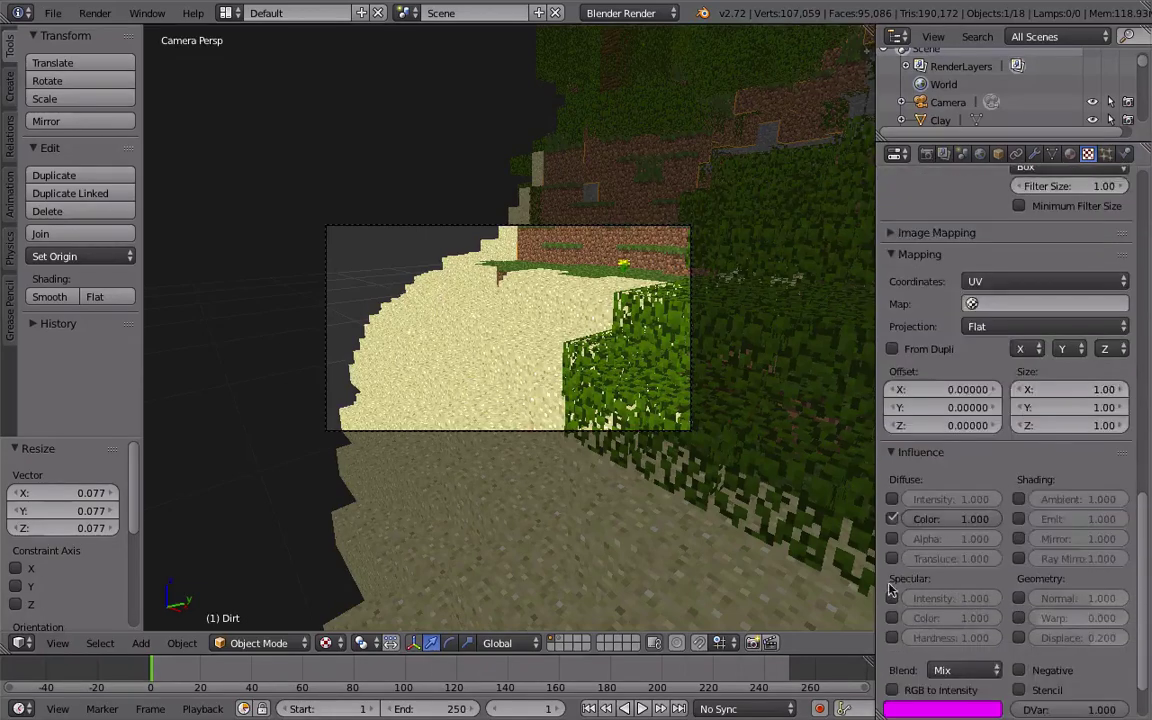
left_click(1019, 690)
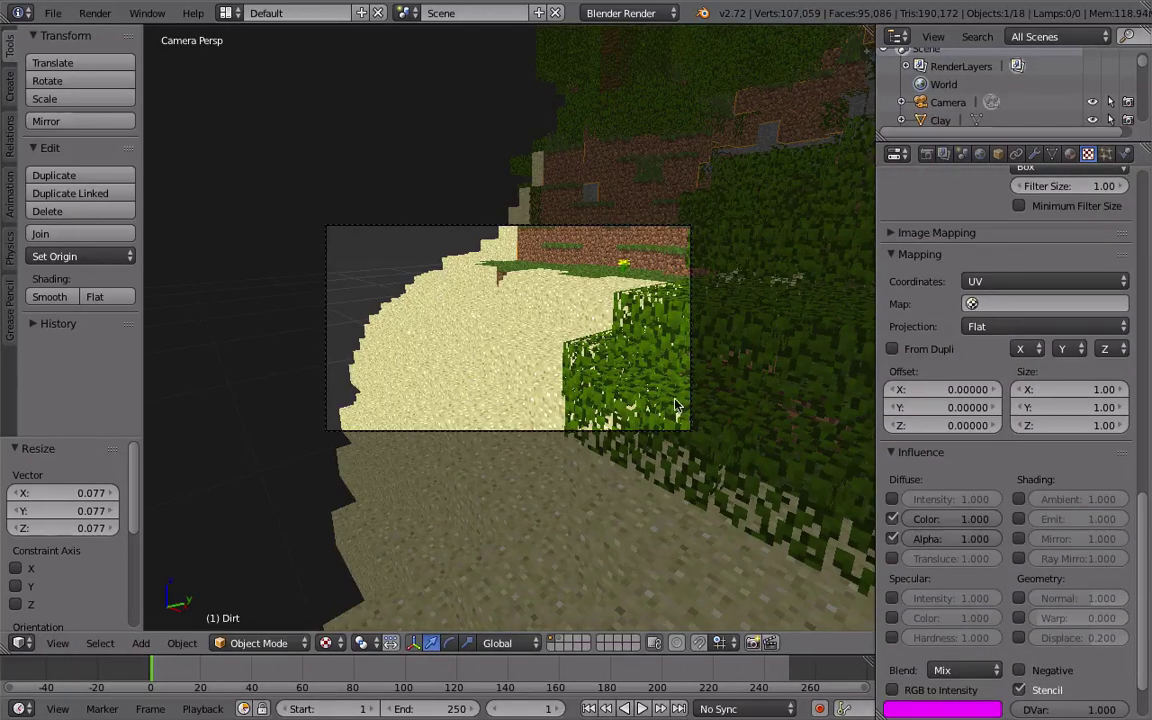
Step: Select the stone and, in its texture's Image Sampling, disable MIP Map and Interpolation and set the filter to Box
right_click(594, 196)
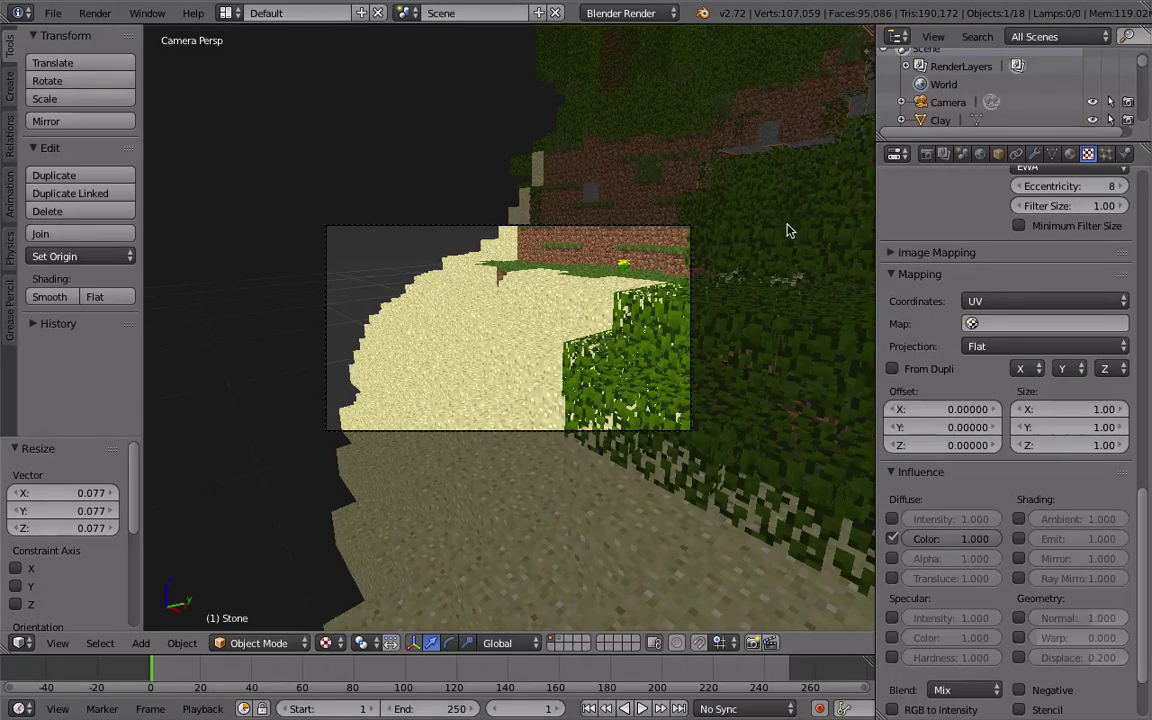
scroll(1143, 292, "up", 5)
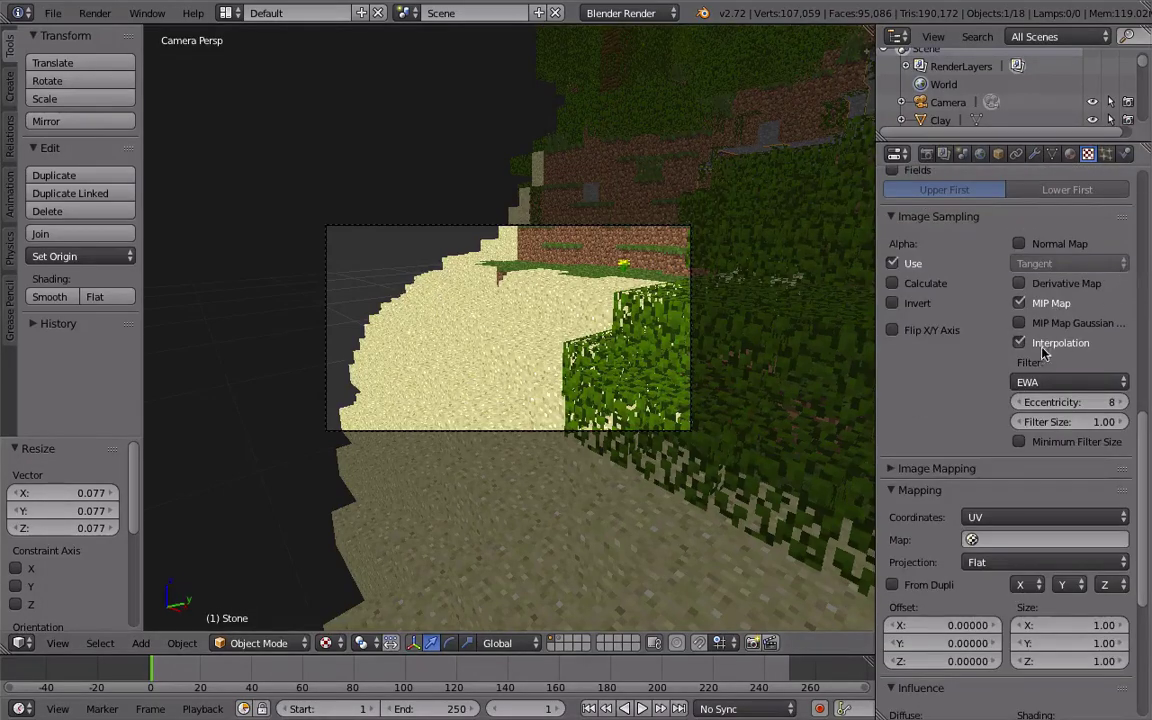
left_click(1019, 303)
left_click(1019, 342)
left_click(1045, 381)
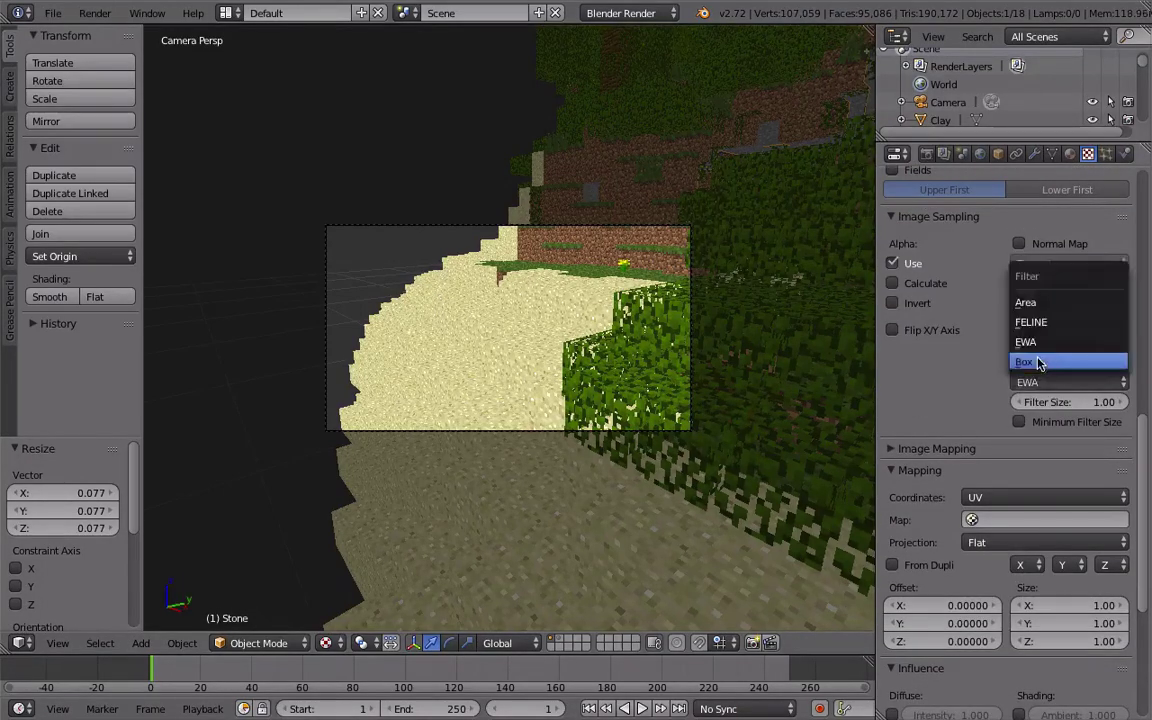
left_click(1041, 362)
Step: Enable Alpha and Stencil in the stone texture's Influence settings
scroll(1041, 362, "down", 7)
left_click(892, 467)
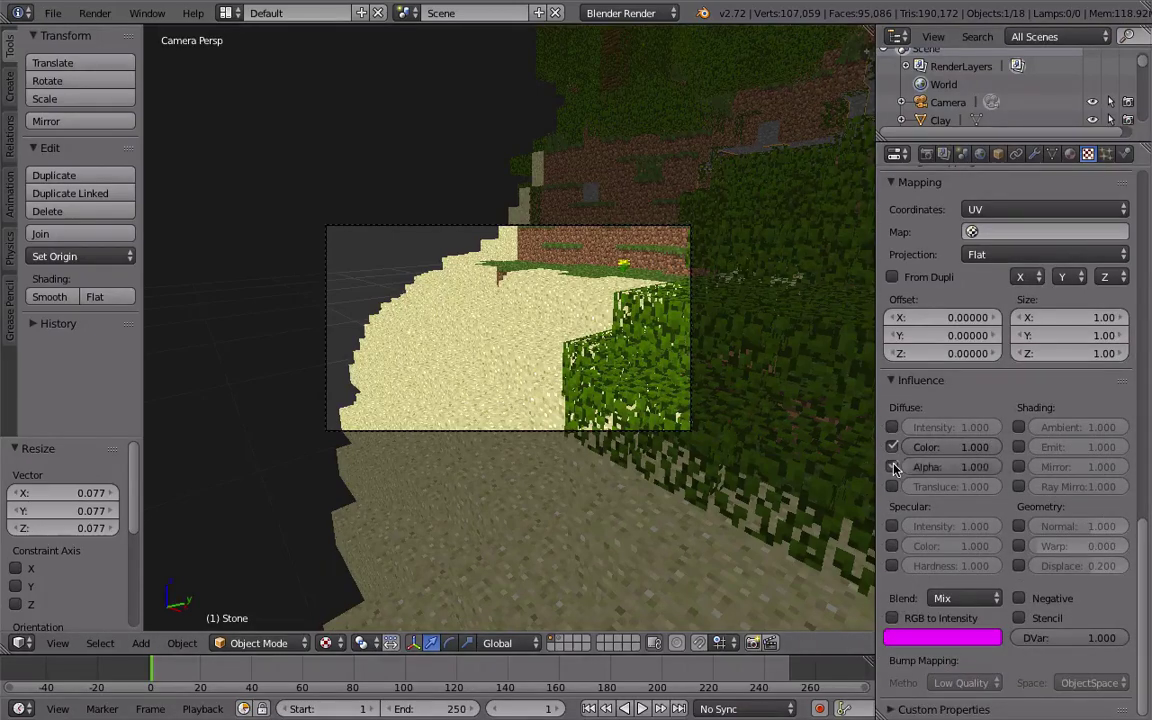
left_click(1019, 618)
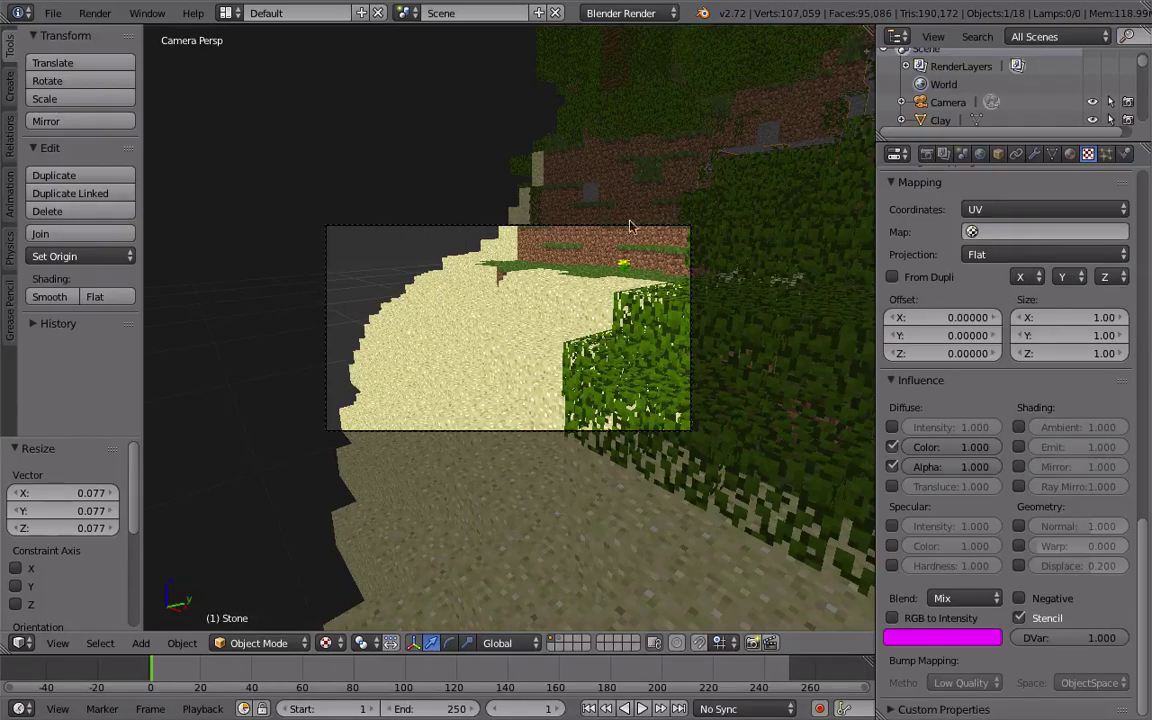
Step: Select the oak leaves and, in their texture's Image Sampling, disable MIP Map and Interpolation and set the filter to Box
right_click(621, 396)
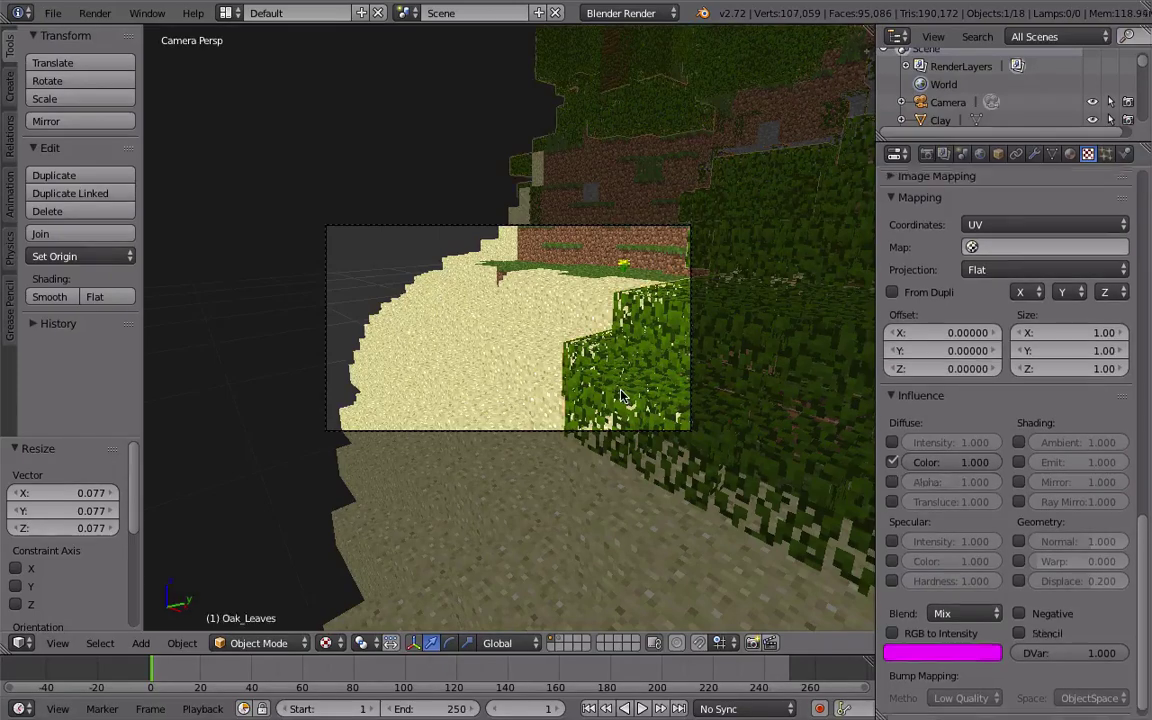
scroll(1131, 391, "up", 8)
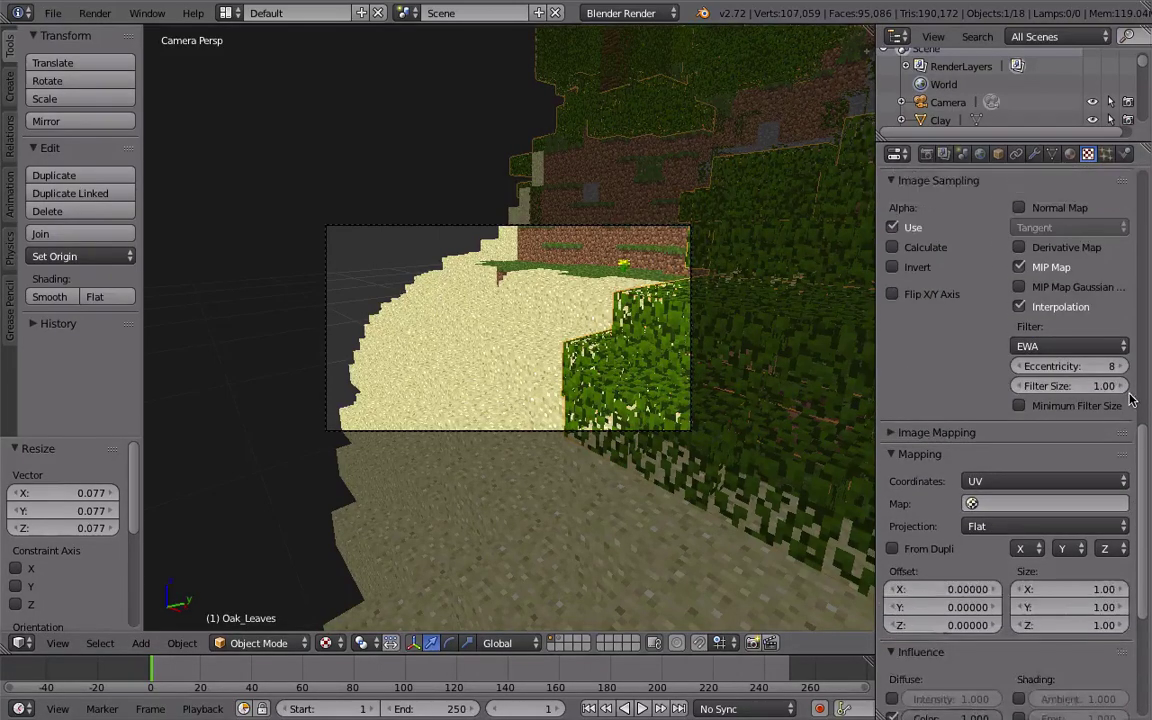
left_click(1042, 343)
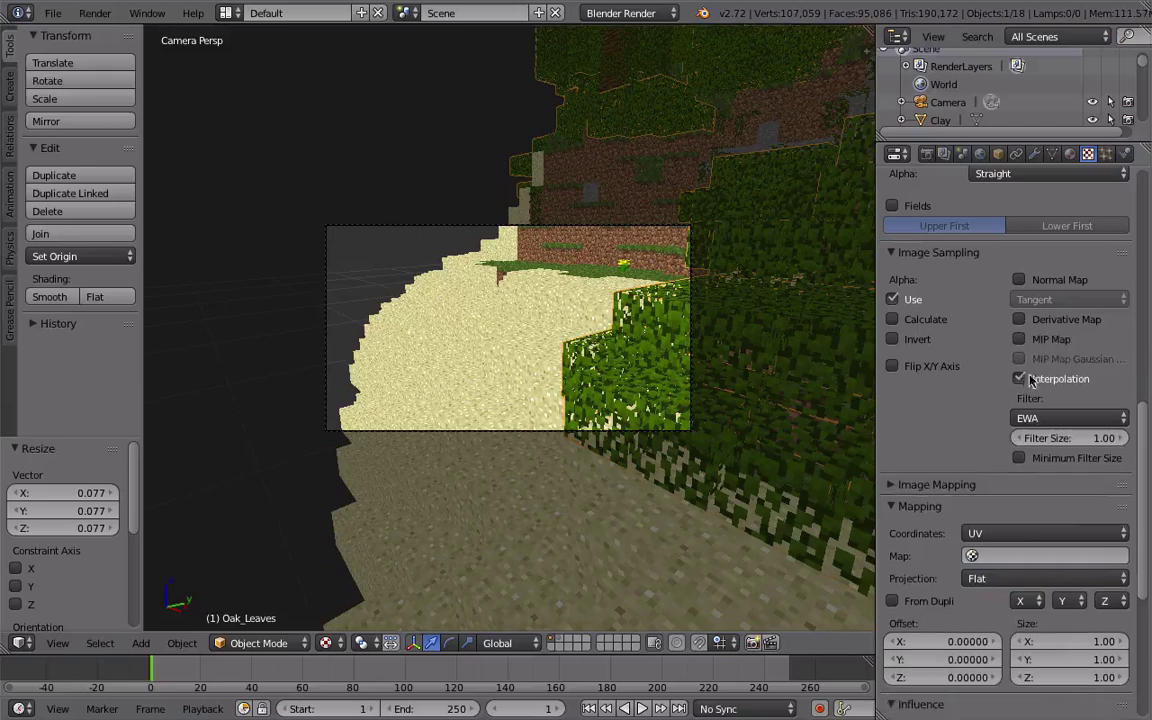
left_click(1038, 418)
left_click(1043, 398)
Step: Enable Alpha and Stencil in the oak leaves texture's Influence settings
scroll(1020, 390, "down", 6)
left_click(892, 538)
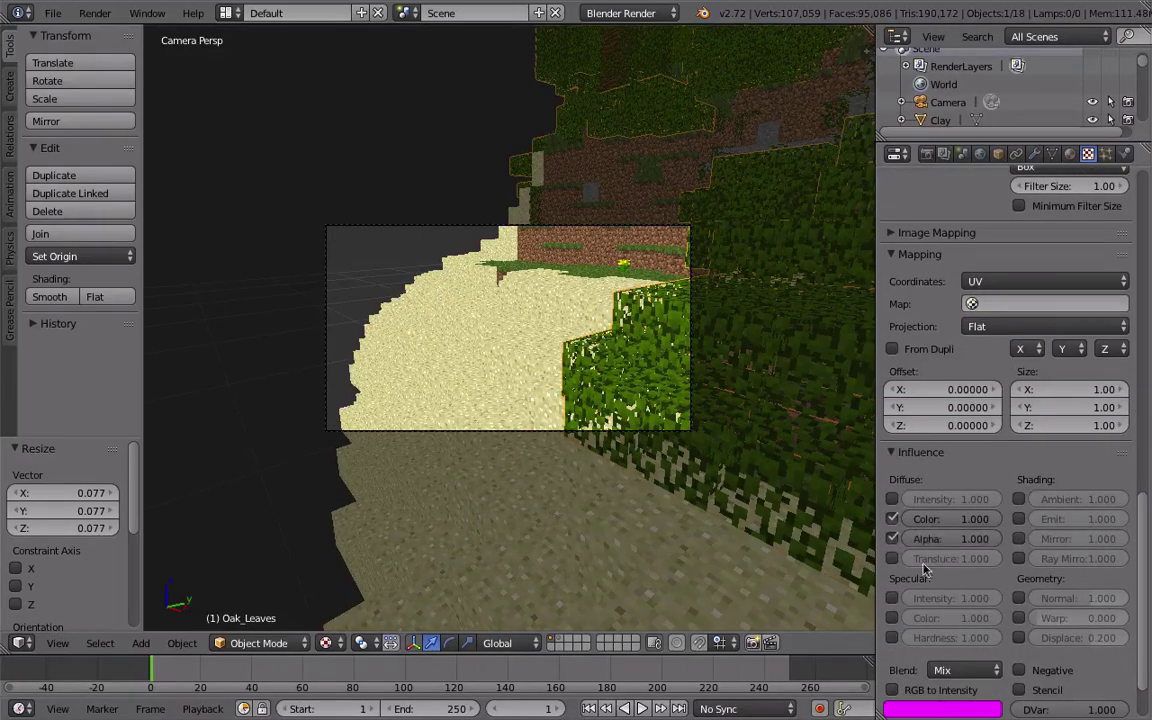
left_click(1019, 690)
Step: Bring up the oak leaves' material settings, including the diffuse colour and transparency
scroll(1148, 395, "up", 10)
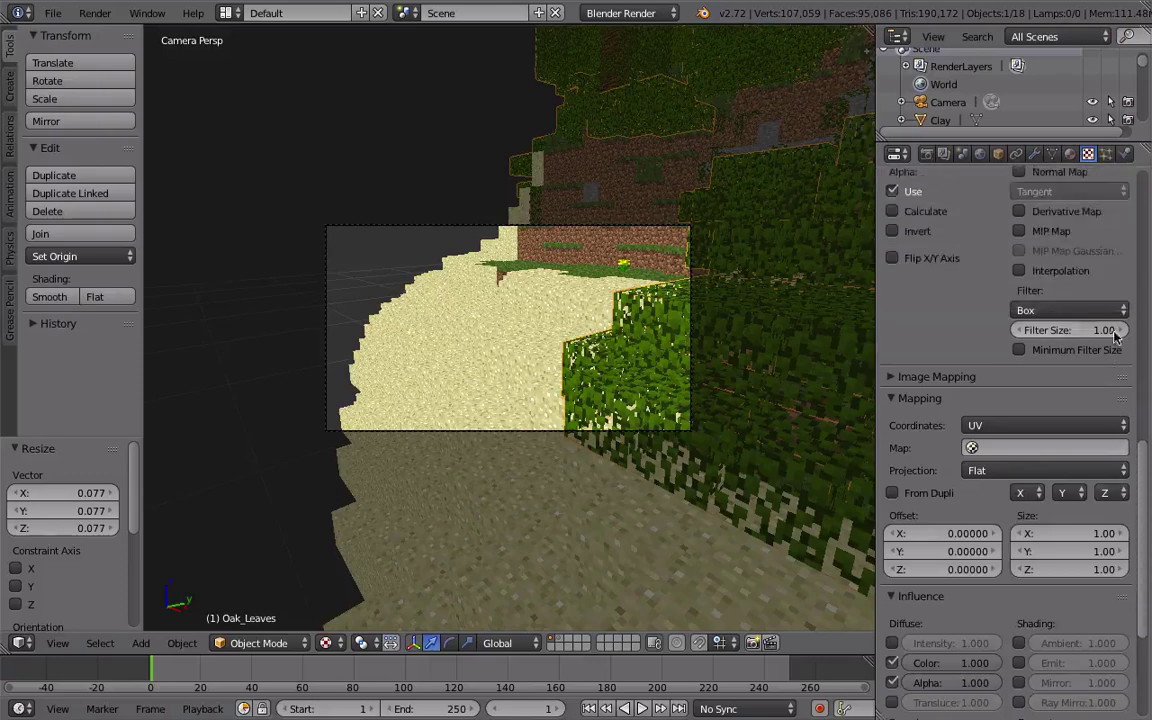
scroll(1145, 315, "up", 10)
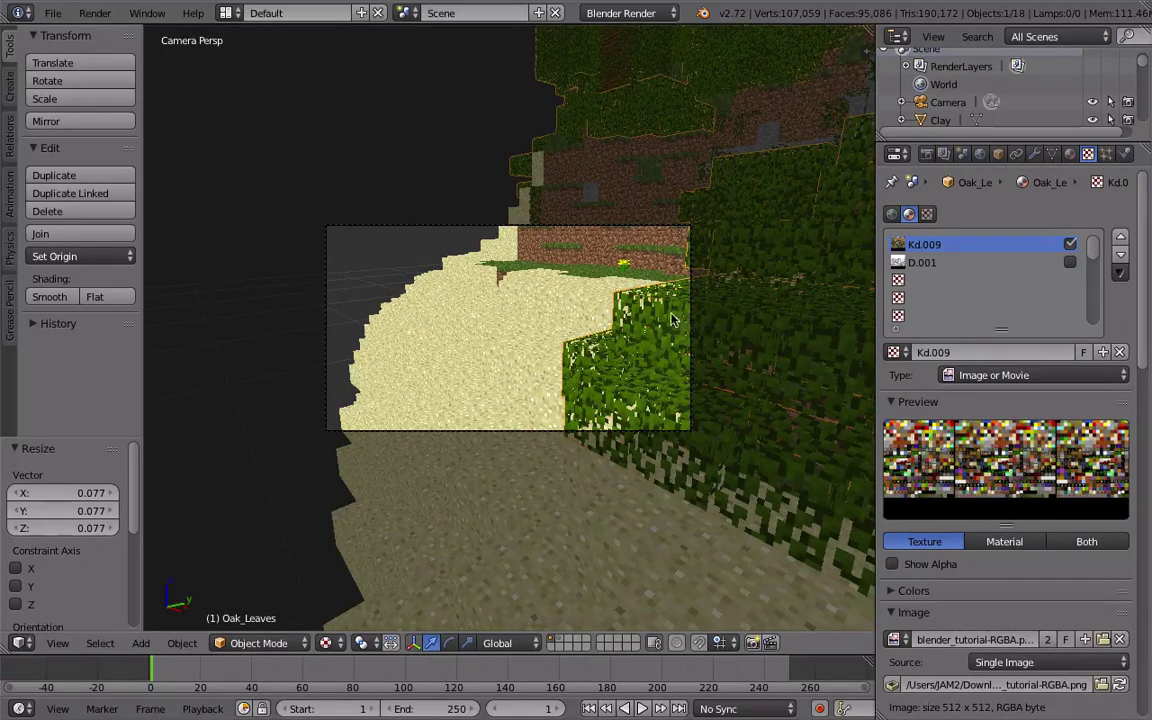
left_click(1071, 155)
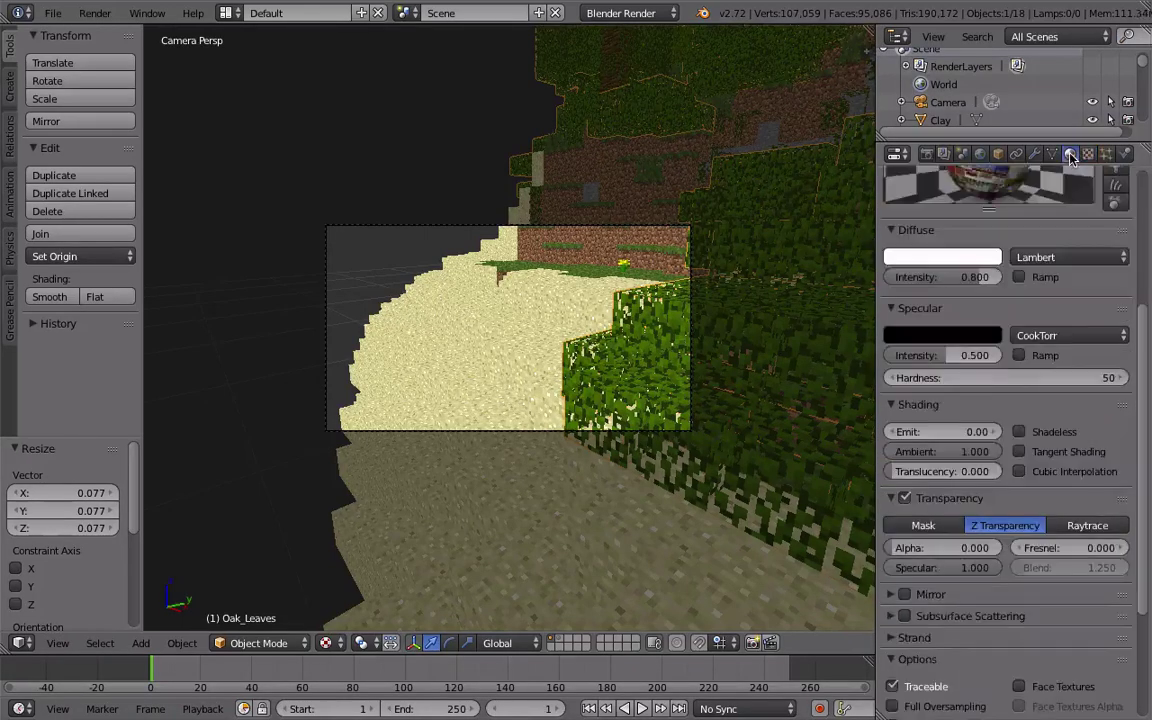
scroll(996, 430, "up", 3)
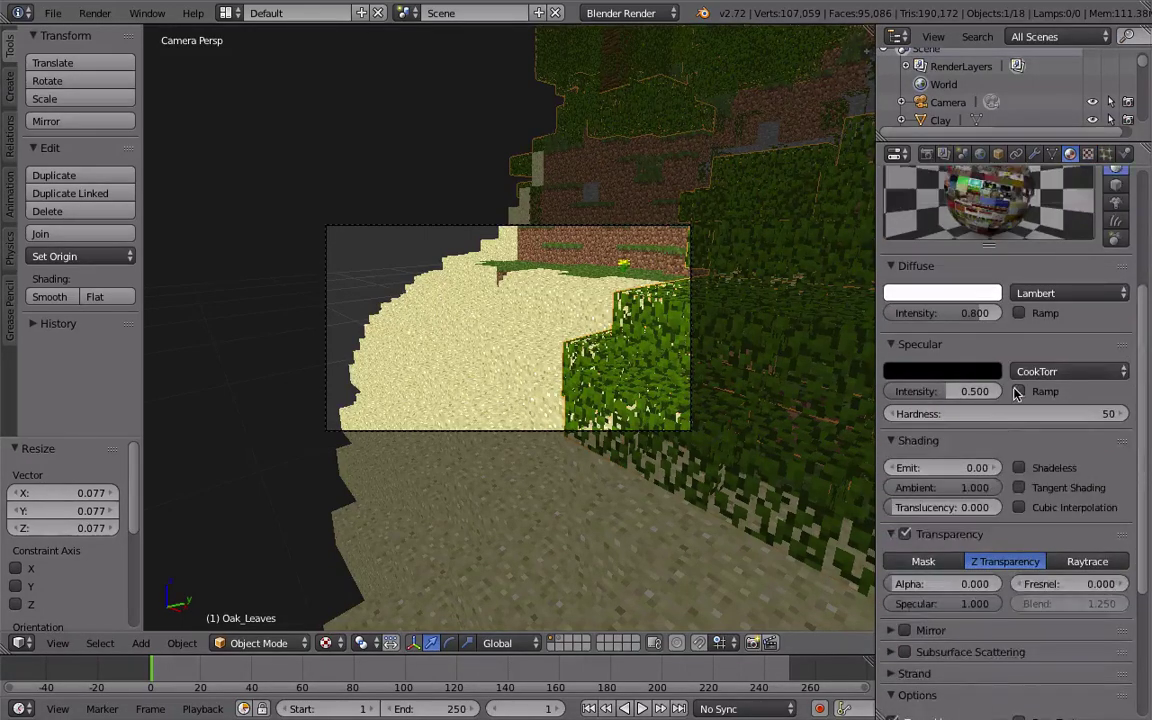
Step: Render the camera view and inspect the edges of the oak leaves up close
left_click(95, 12)
left_click(92, 31)
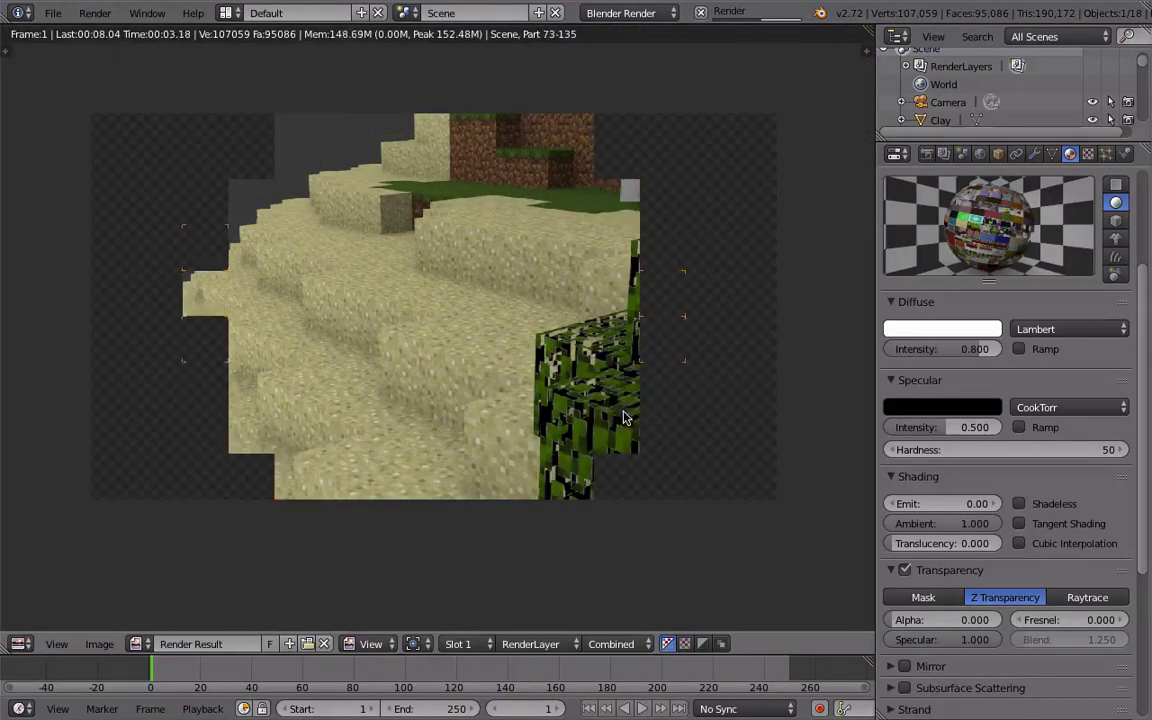
scroll(738, 388, "up", 6)
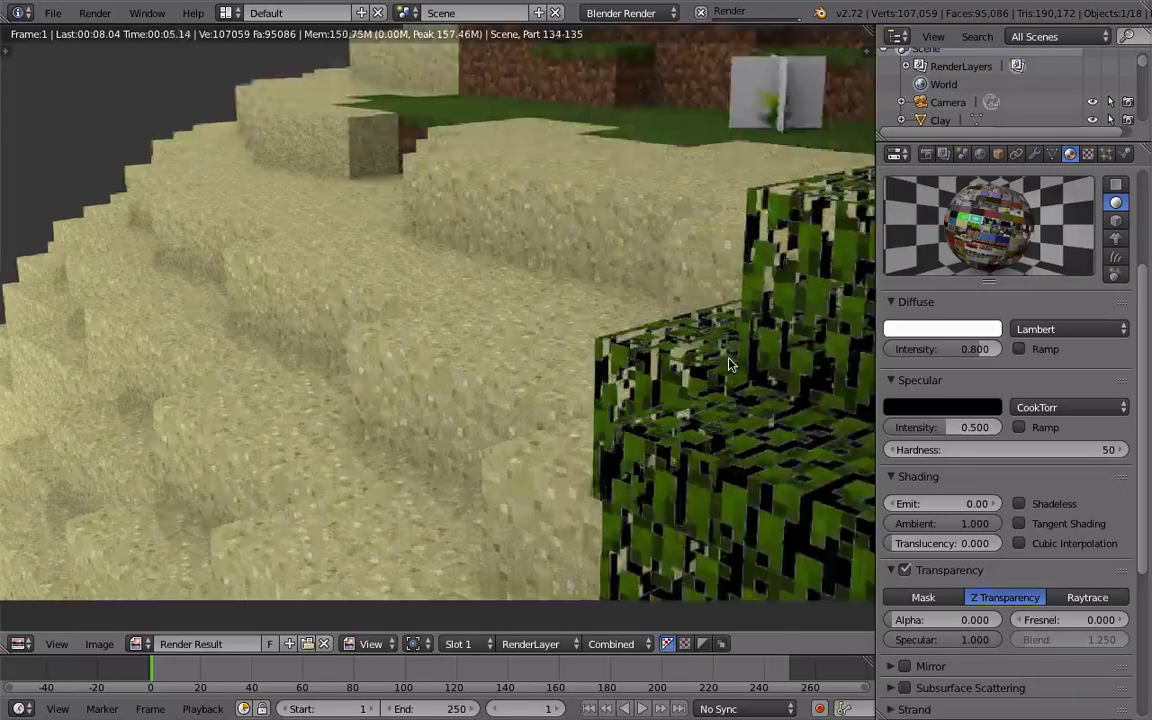
scroll(612, 404, "down", 4)
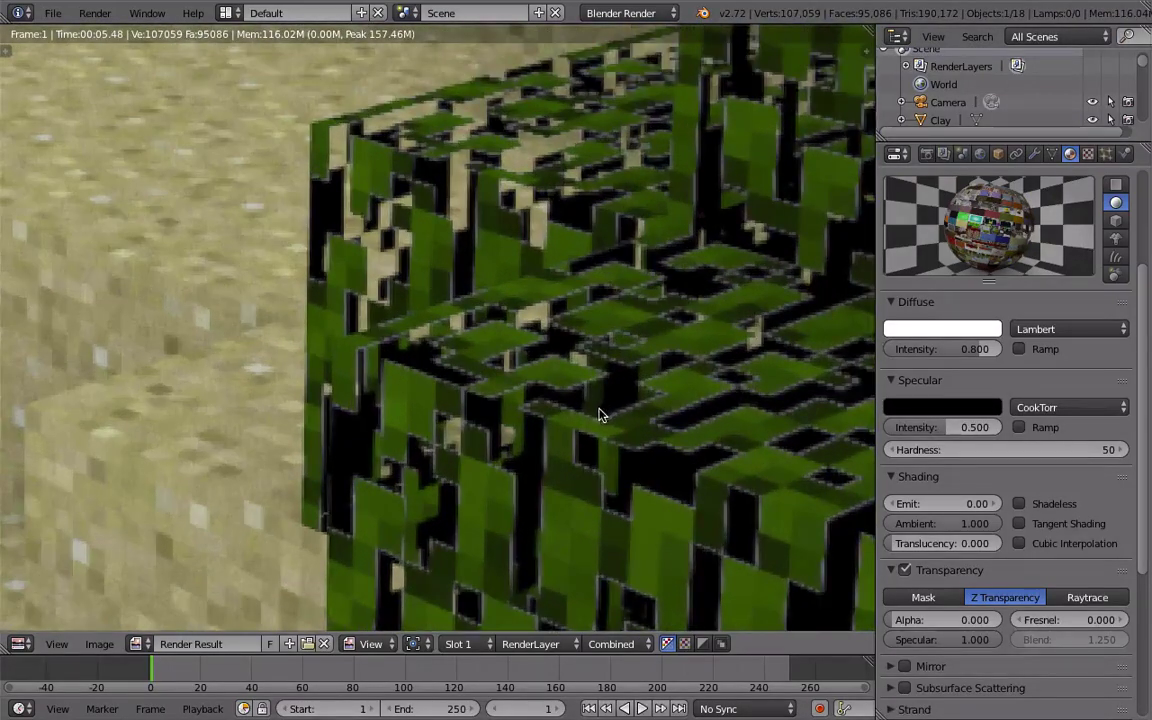
scroll(538, 374, "down", 3)
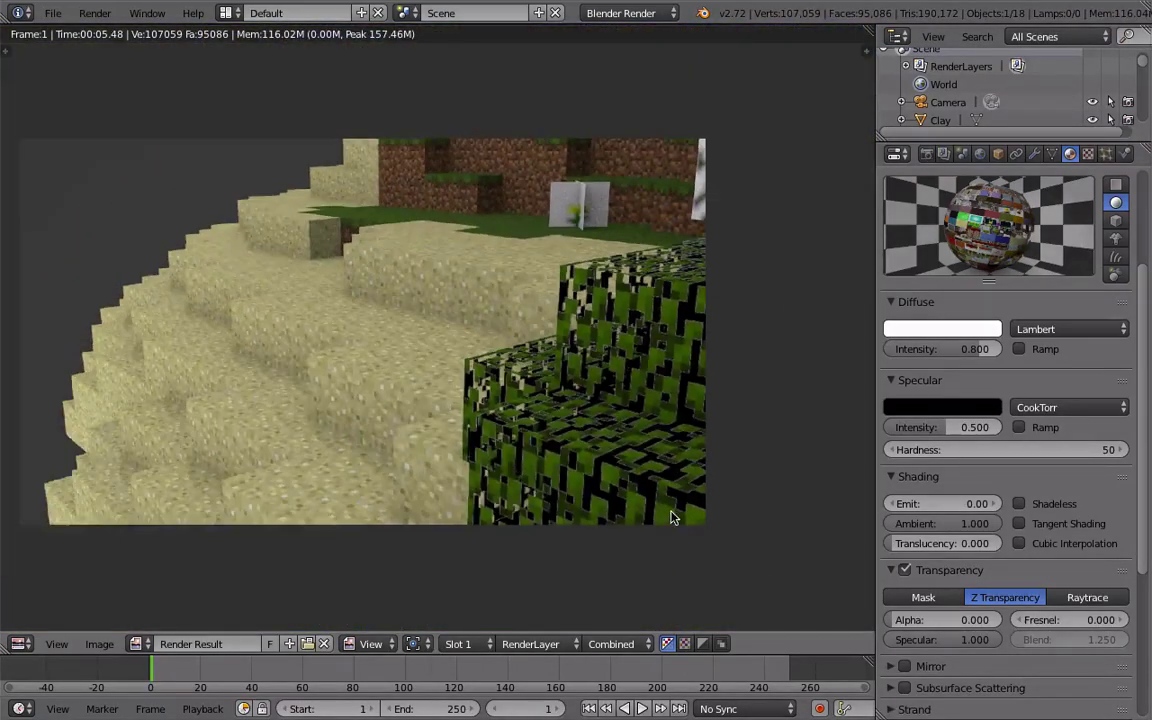
Step: Set the oak leaves material's diffuse colour to a dark green of about R 0.006, G 0.168, B 0.000
left_click(928, 334)
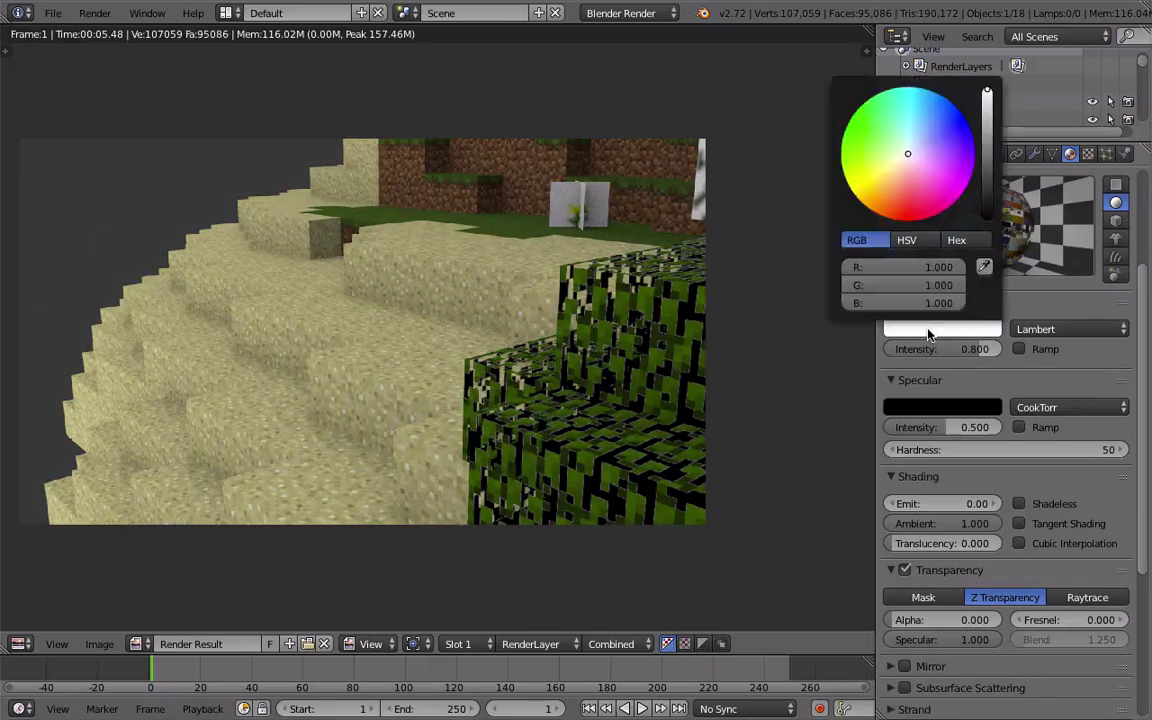
left_click(866, 137)
left_click_drag(866, 137, 853, 127)
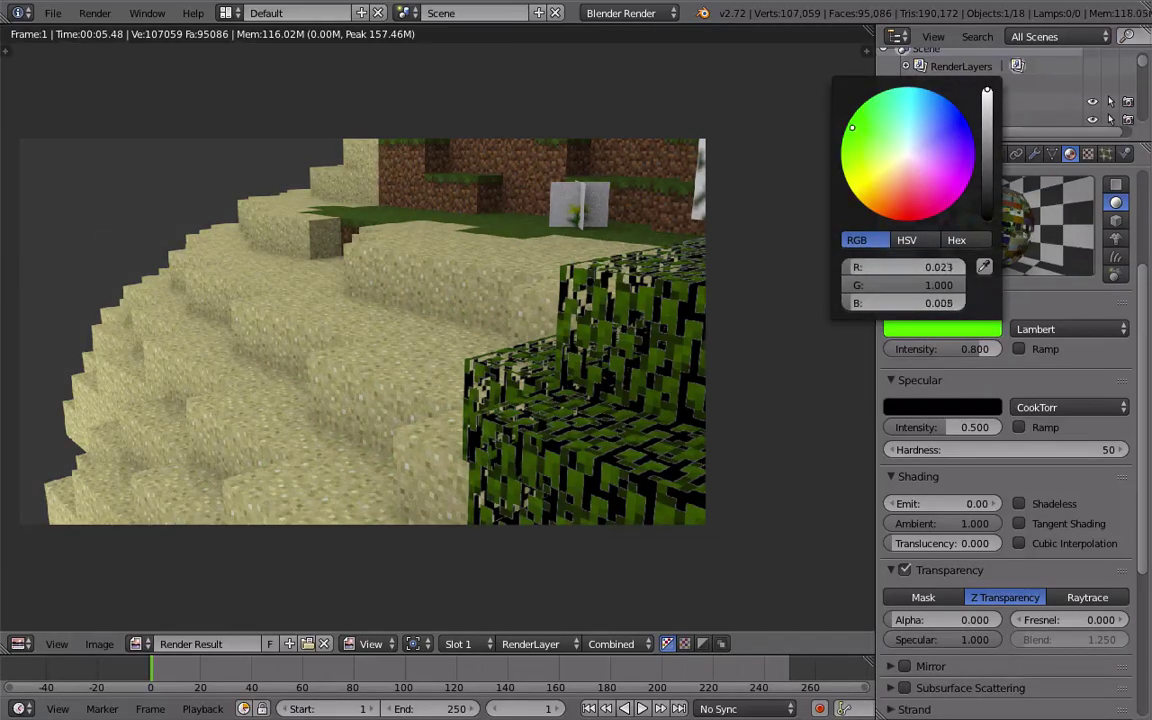
left_click_drag(987, 120, 987, 162)
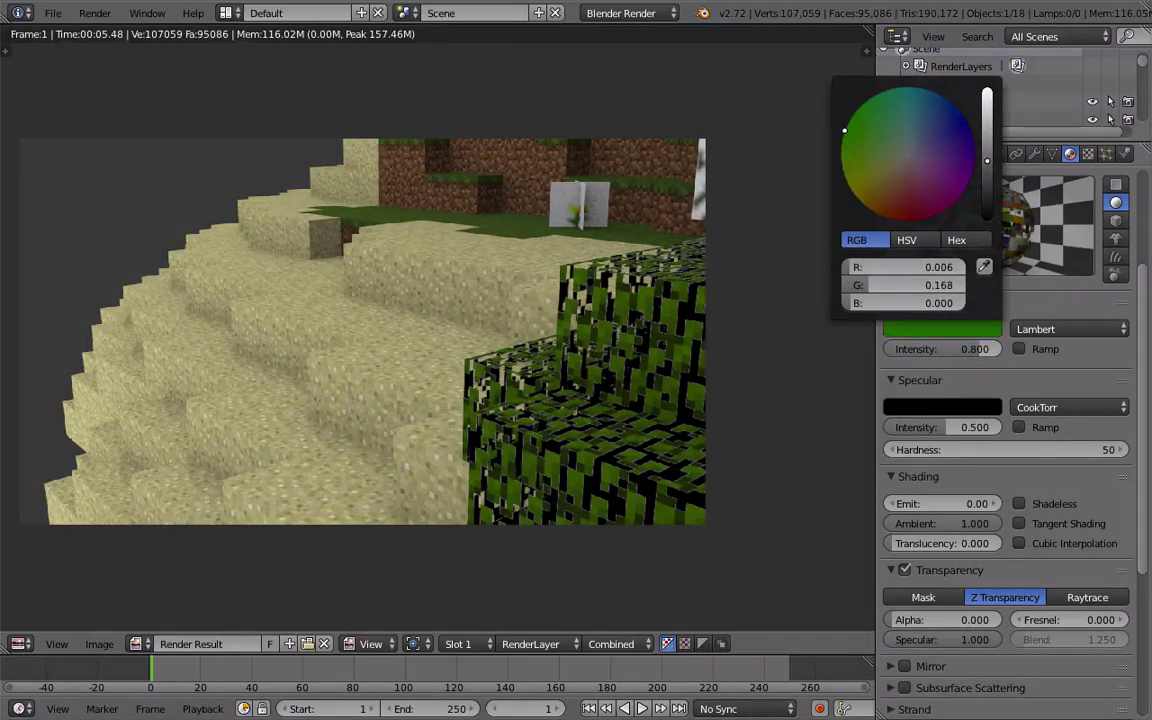
Step: Render the scene again, check the recoloured leaf edges up close, and return to the camera view
left_click(95, 13)
left_click(107, 34)
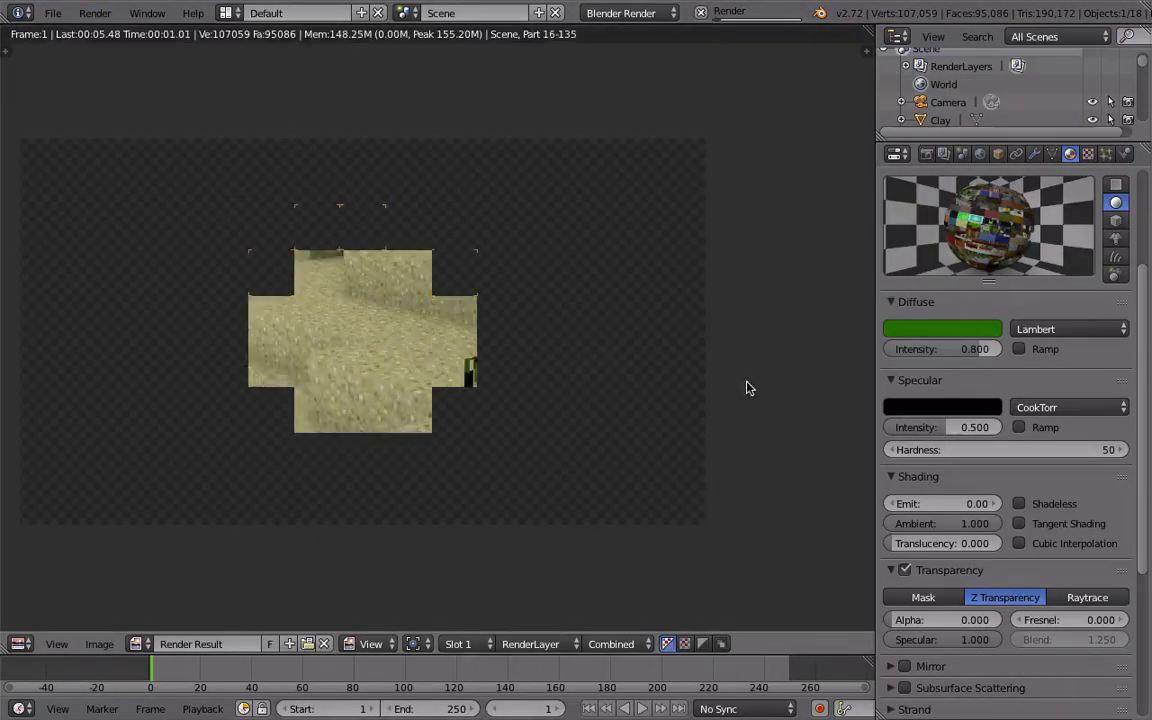
scroll(555, 381, "up", 4)
scroll(551, 381, "up", 8)
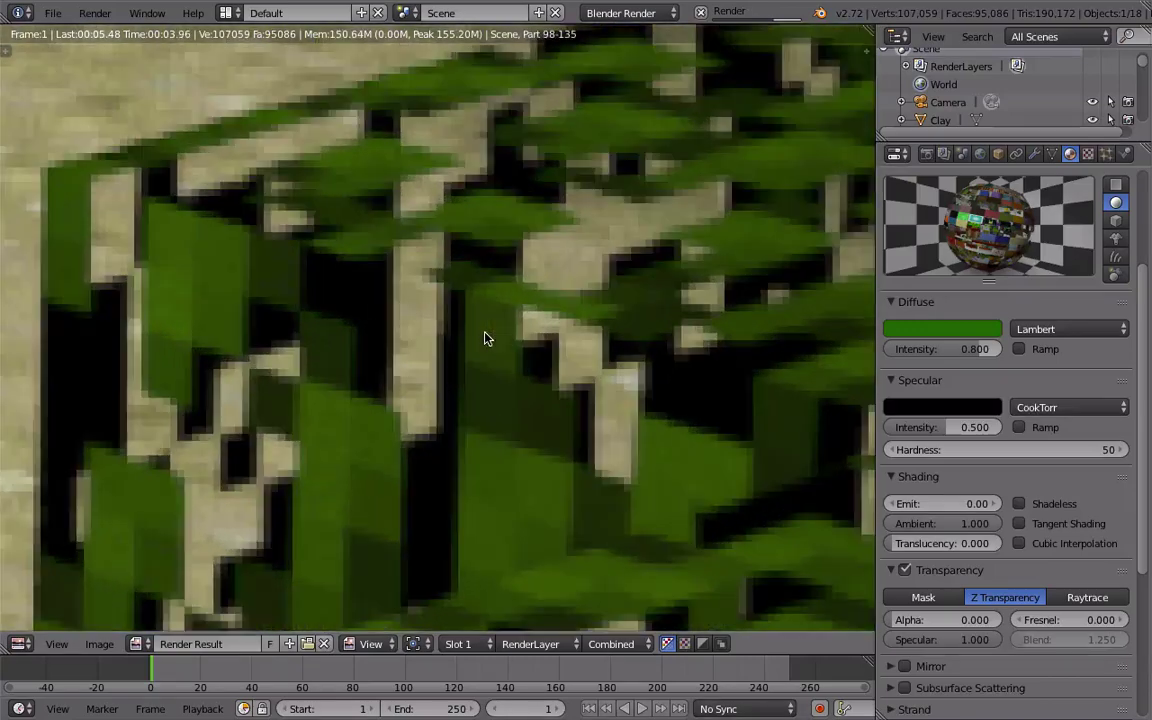
scroll(484, 338, "down", 10)
middle_click_drag(484, 338, 587, 412)
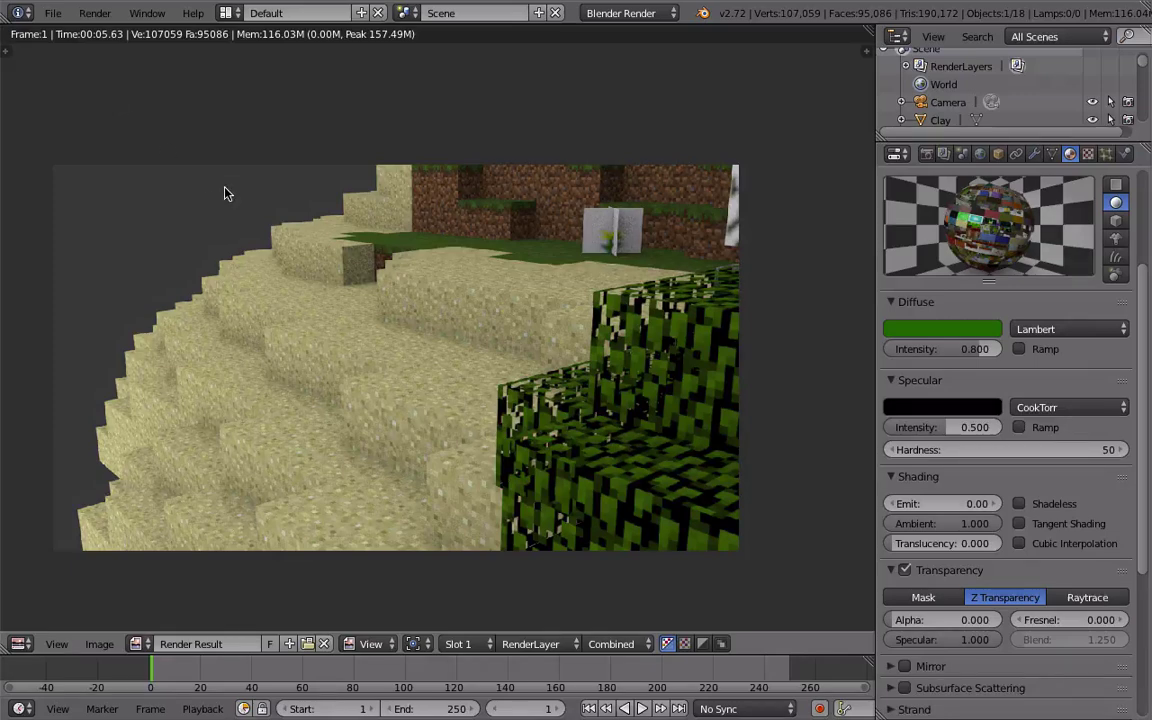
key("Escape")
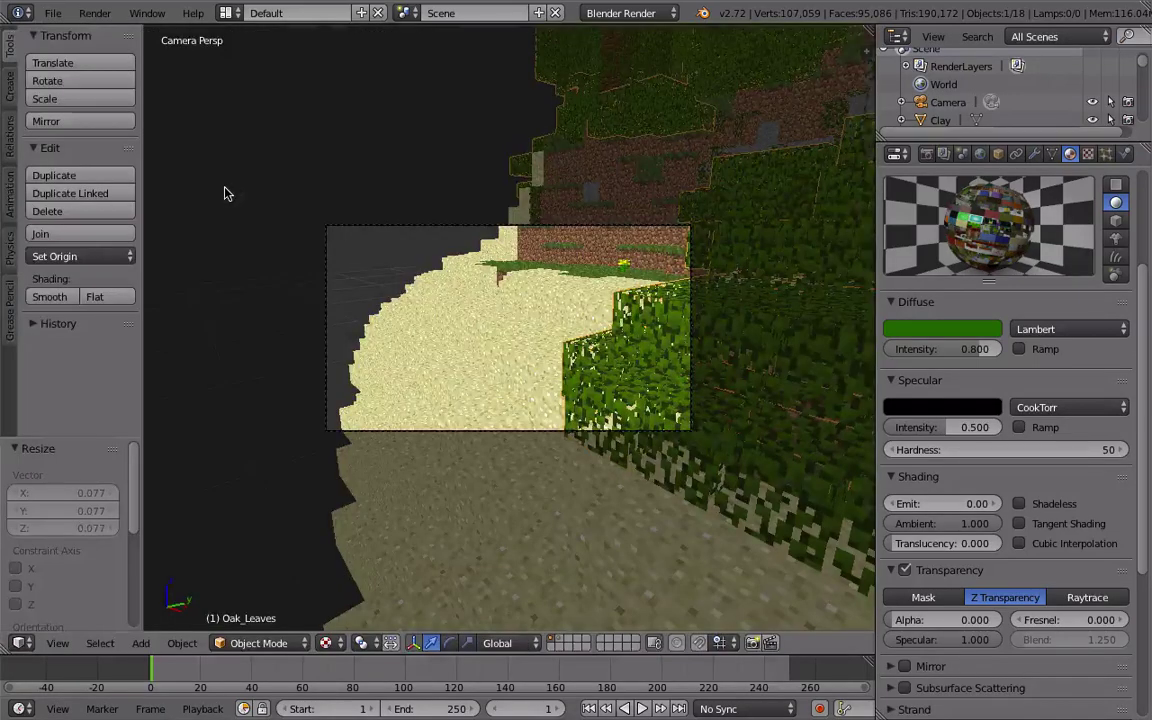
Step: On the dandelion's Kd texture, turn off MIP mapping and interpolation and set the image sampling filter to Box
right_click(621, 264)
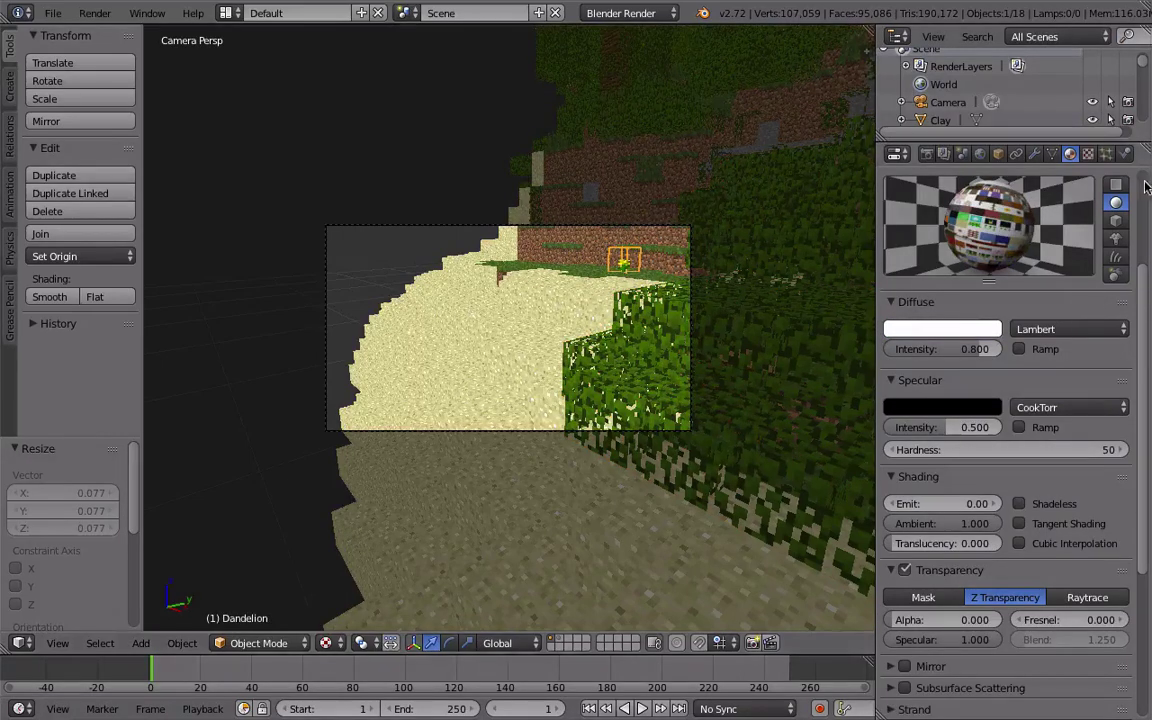
left_click(1088, 153)
scroll(1121, 393, "down", 3)
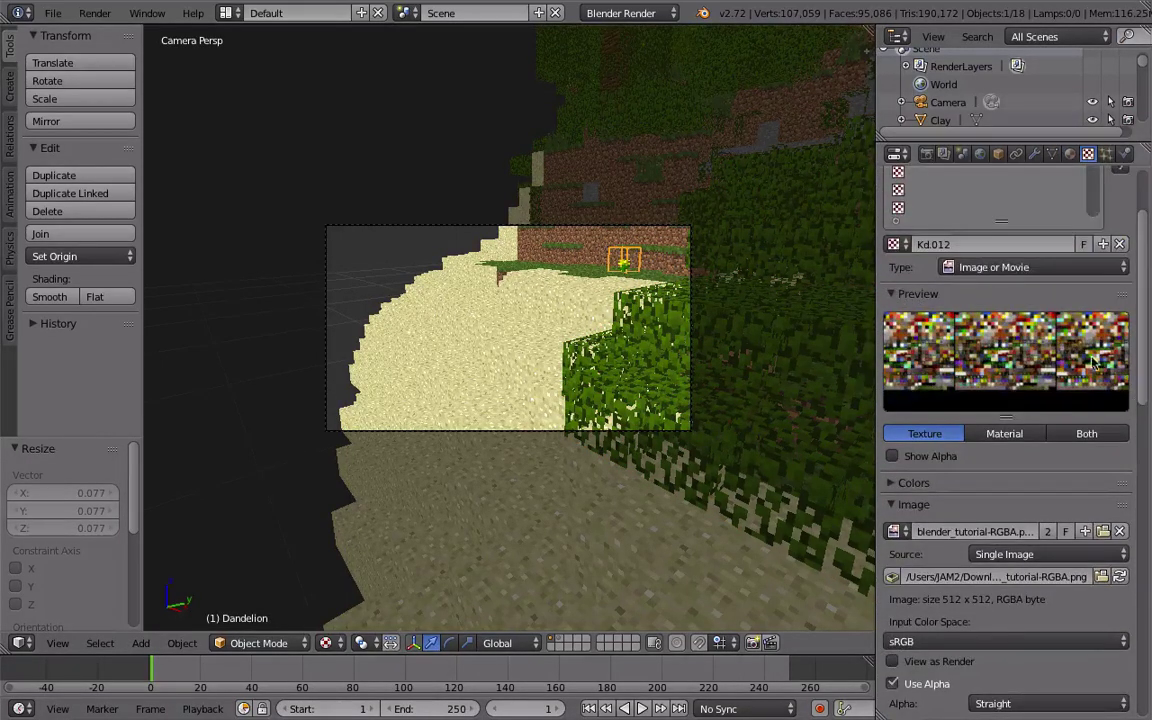
scroll(955, 277, "up", 3)
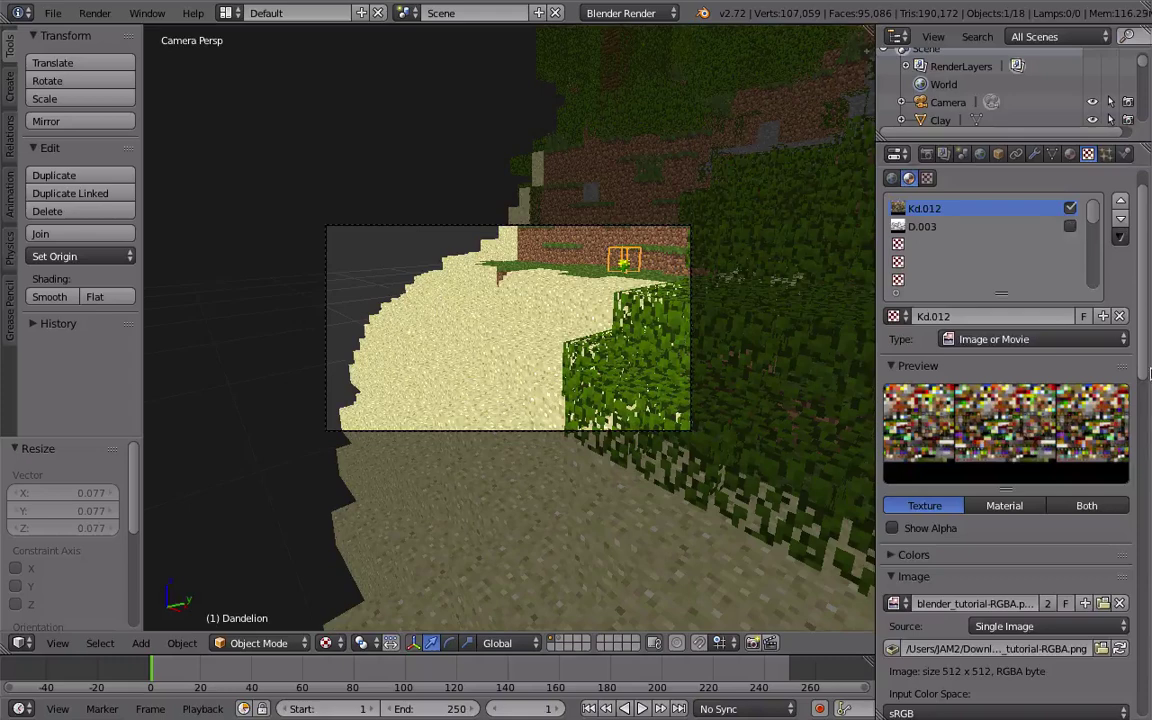
scroll(1025, 340, "down", 12)
scroll(1045, 481, "down", 5)
left_click(976, 465)
scroll(976, 465, "down", 2)
left_click(976, 462)
scroll(1150, 520, "down", 2)
scroll(1067, 400, "down", 4)
left_click(1067, 332)
left_click(1045, 309)
Step: Let the dandelion's texture influence alpha as well as colour, and enable its stencil option
scroll(1021, 523, "down", 5)
left_click(892, 565)
scroll(960, 560, "down", 3)
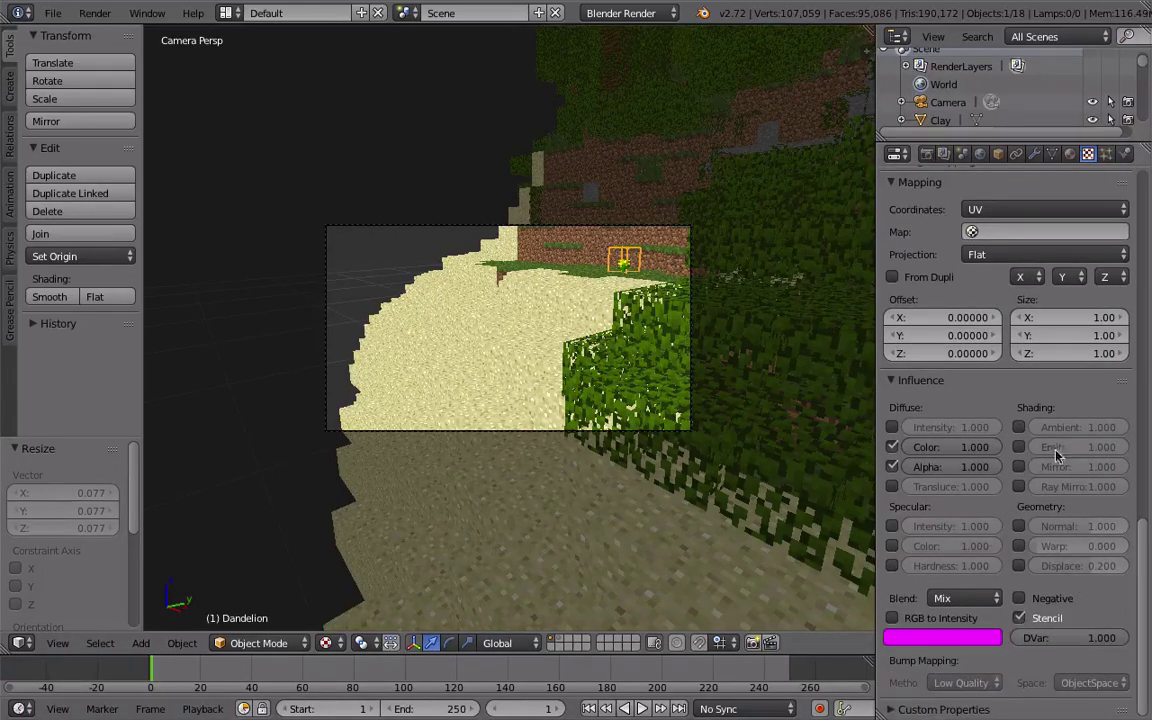
scroll(946, 420, "up", 6)
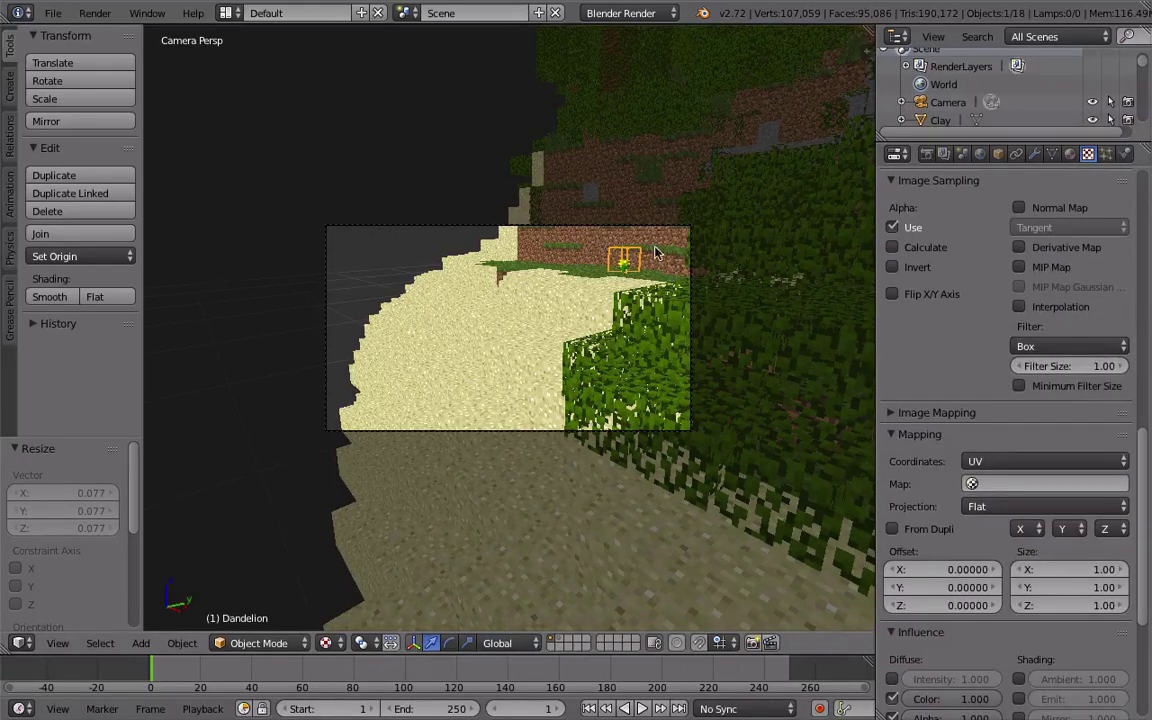
Step: On the grass object's texture, turn off MIP mapping and interpolation and set the sampling filter to Box
right_click(650, 175)
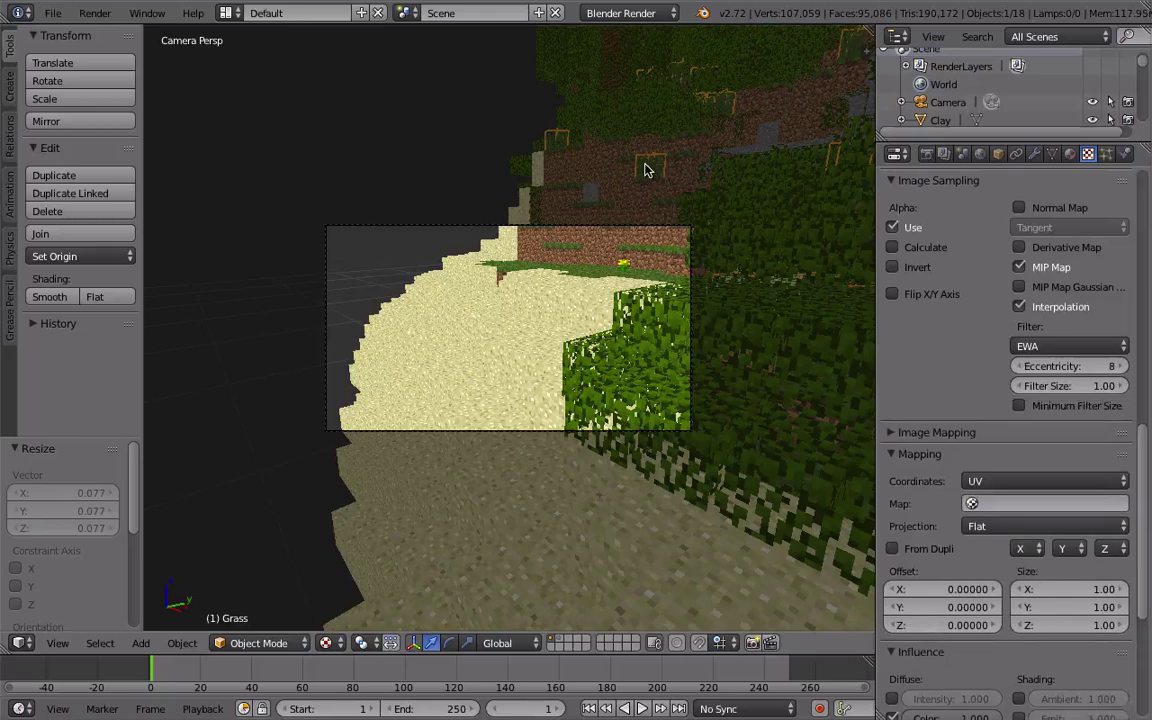
scroll(1050, 450, "up", 5)
left_click(1058, 449)
left_click(1019, 486)
left_click(1068, 526)
left_click(1040, 482)
Step: Enable the alpha influence on the grass texture and switch off the material's second texture slot
scroll(1000, 560, "down", 7)
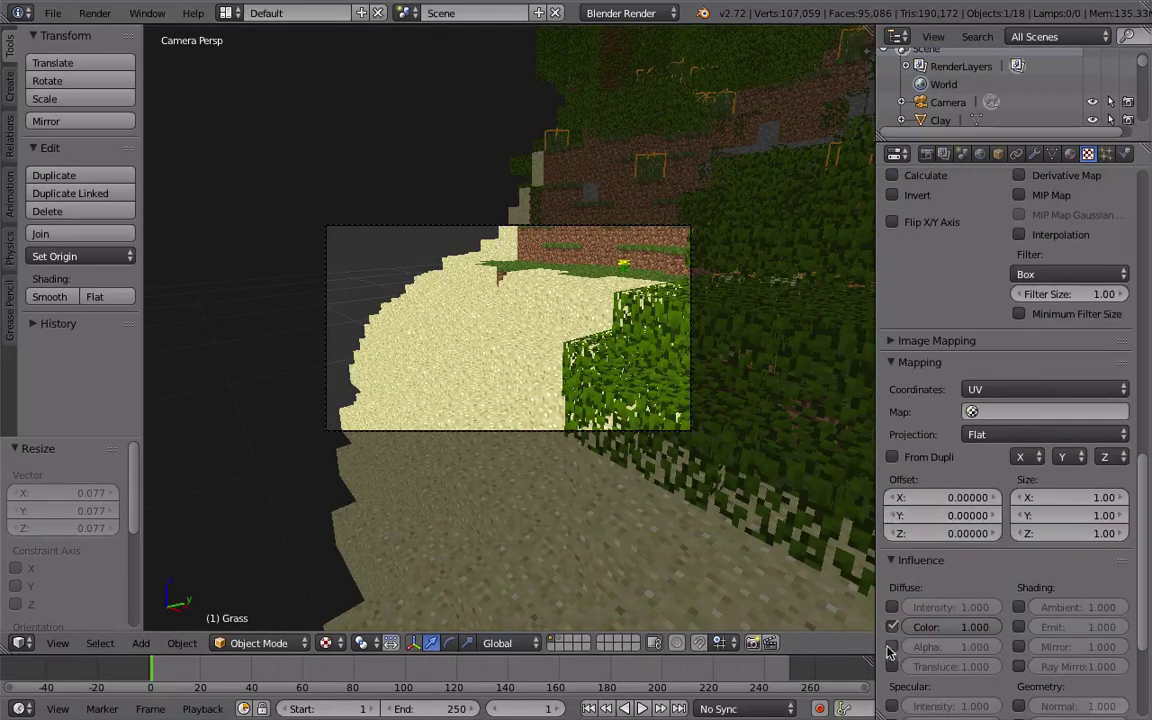
scroll(880, 590, "down", 3)
left_click(892, 539)
scroll(1040, 450, "up", 15)
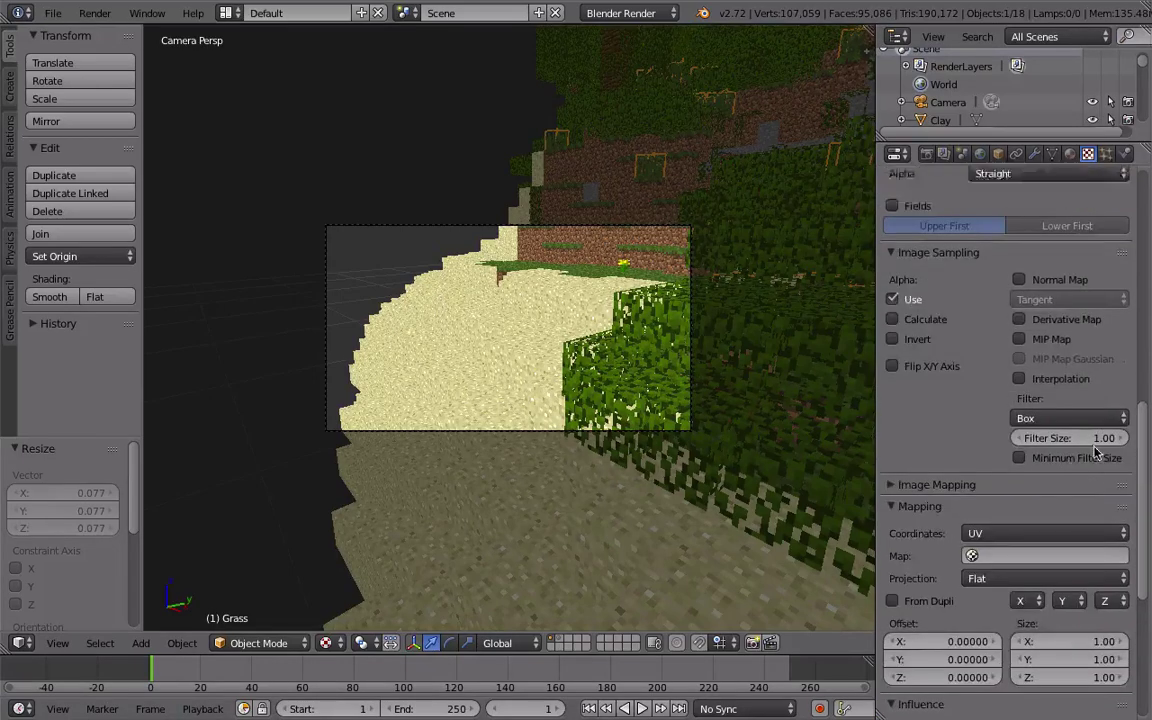
left_click(1069, 262)
Step: On the vines' Kd texture, turn off interpolation, set the filter to Box, and enable alpha influence and stencil
right_click(535, 213)
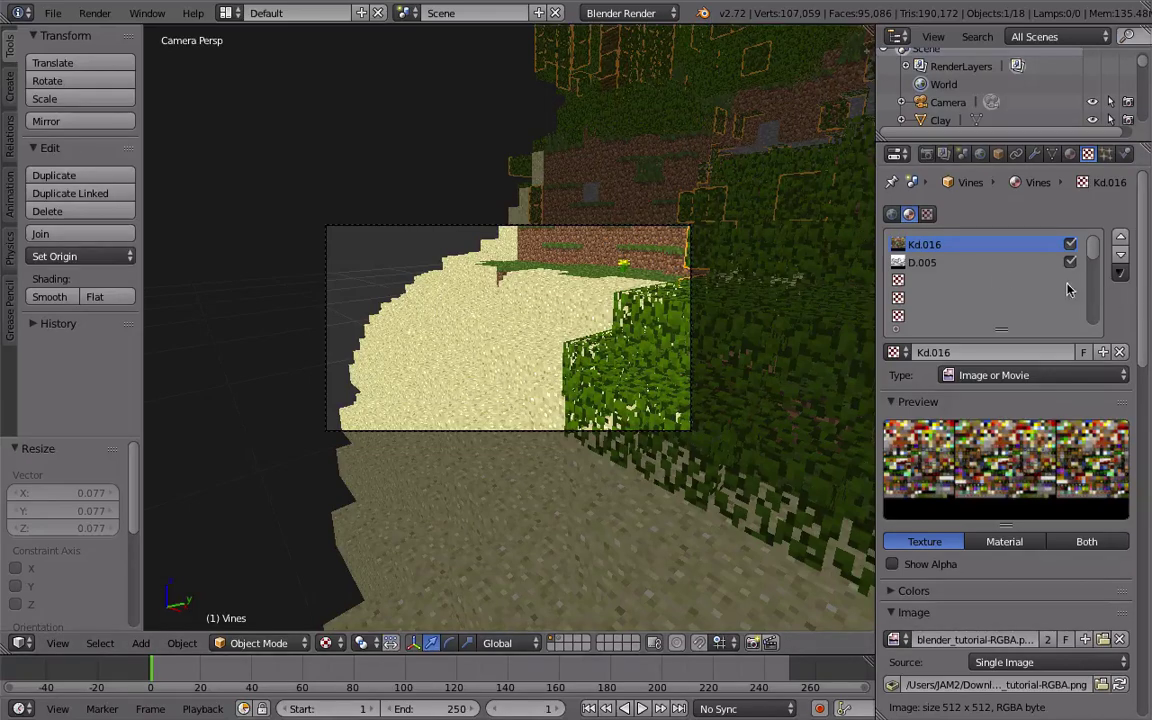
scroll(1100, 400, "down", 8)
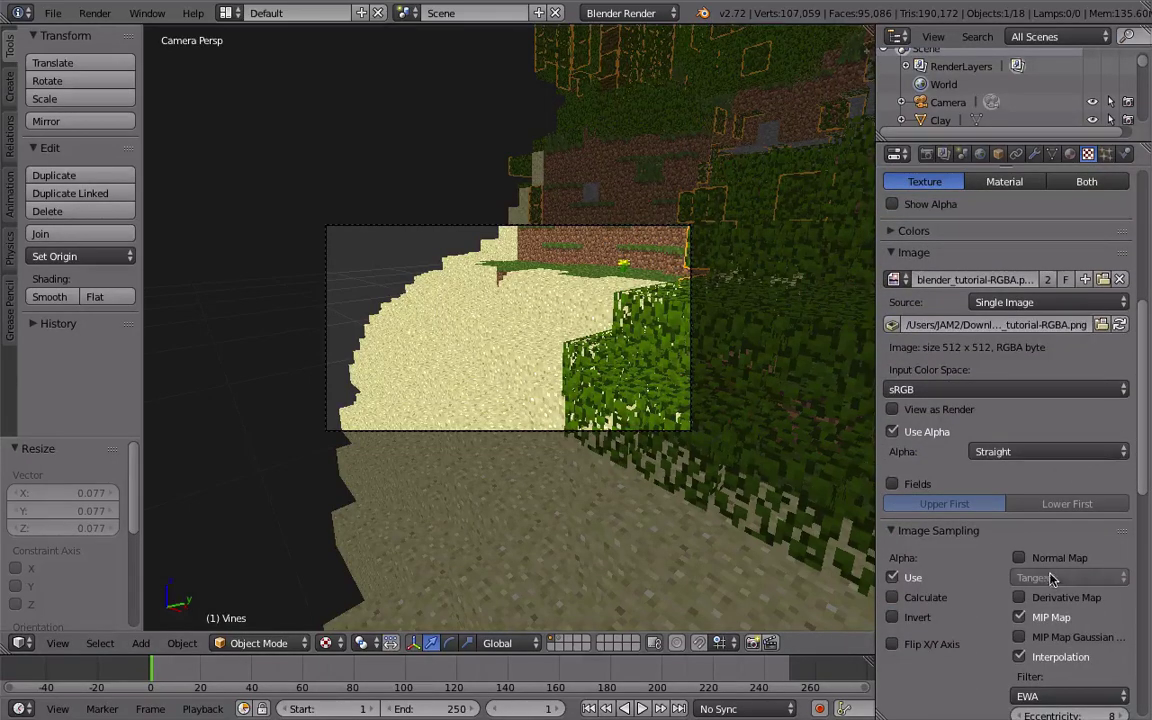
left_click(1019, 656)
left_click(1070, 696)
left_click(1030, 676)
scroll(950, 560, "down", 12)
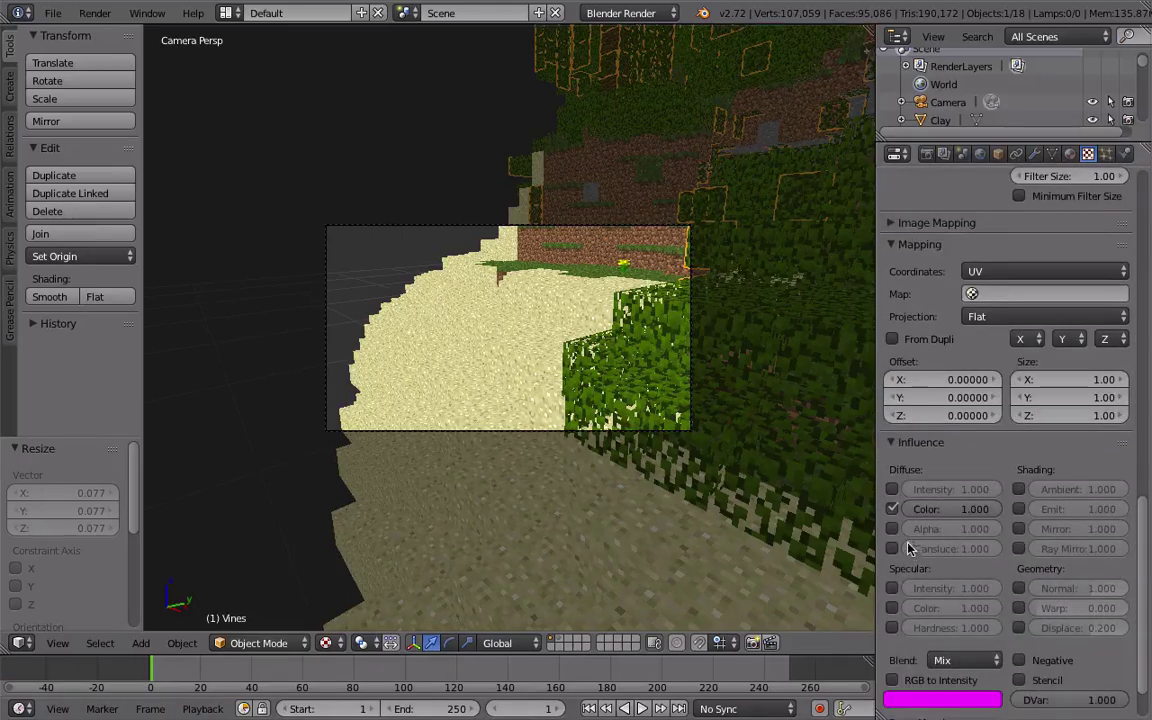
left_click(1019, 681)
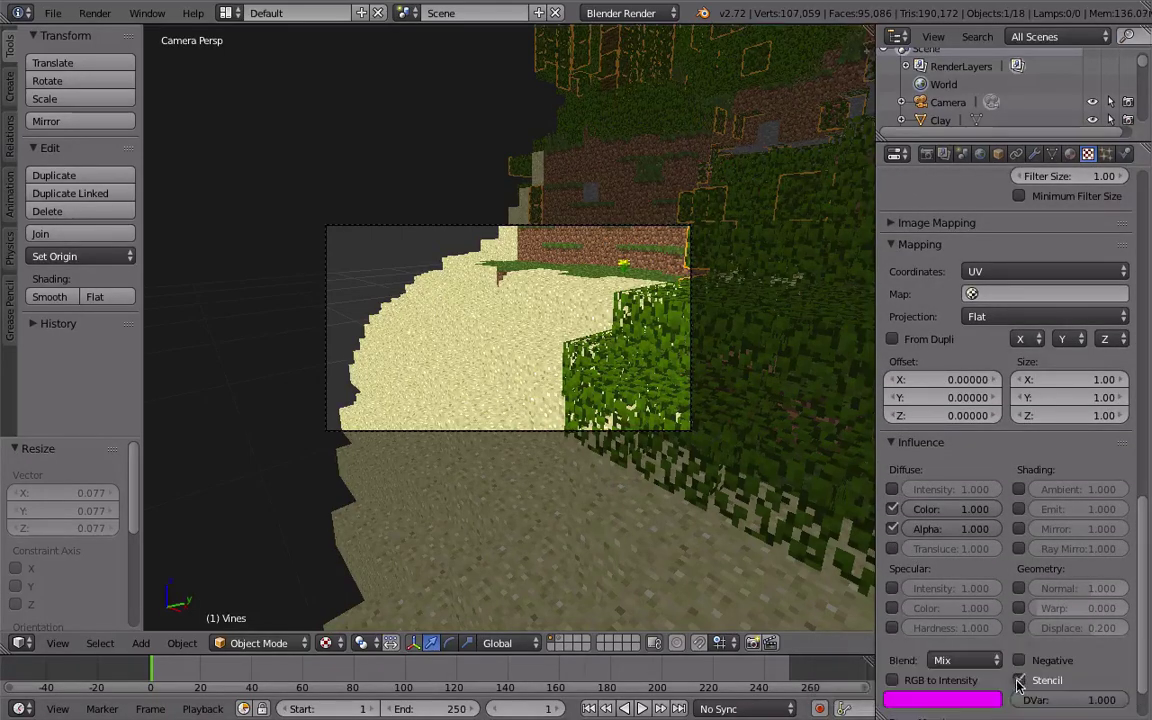
Step: Set the dandelion material's diffuse colour to a dark green
right_click(622, 266)
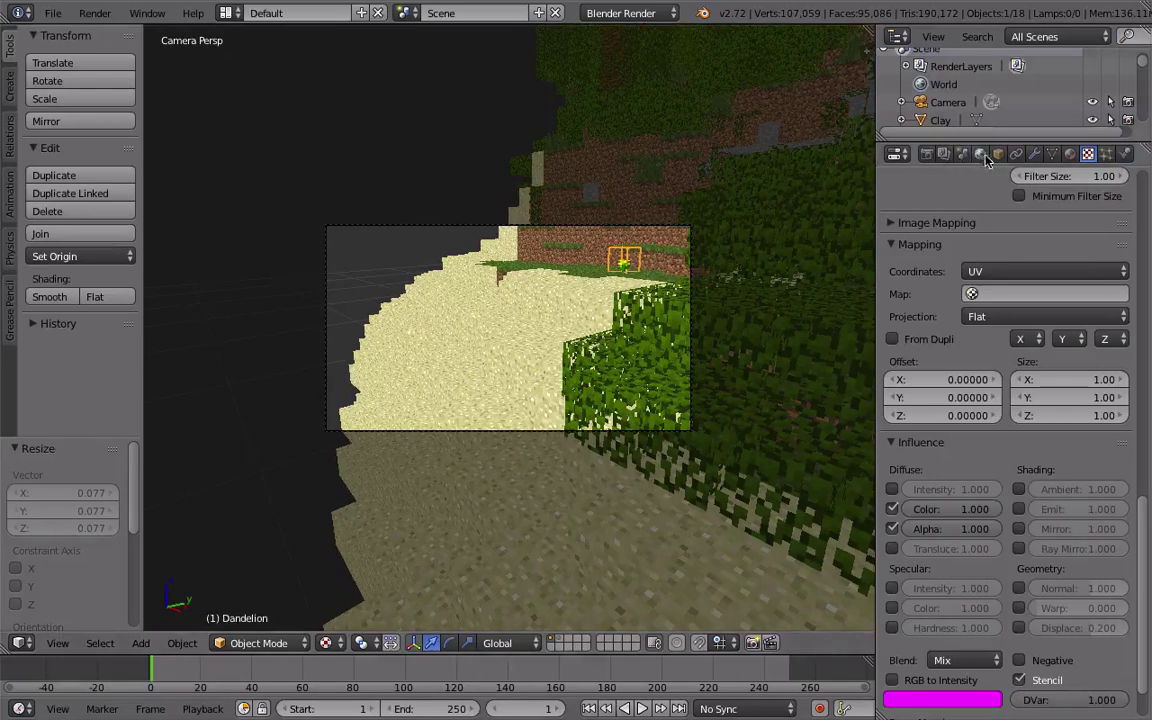
left_click(1071, 155)
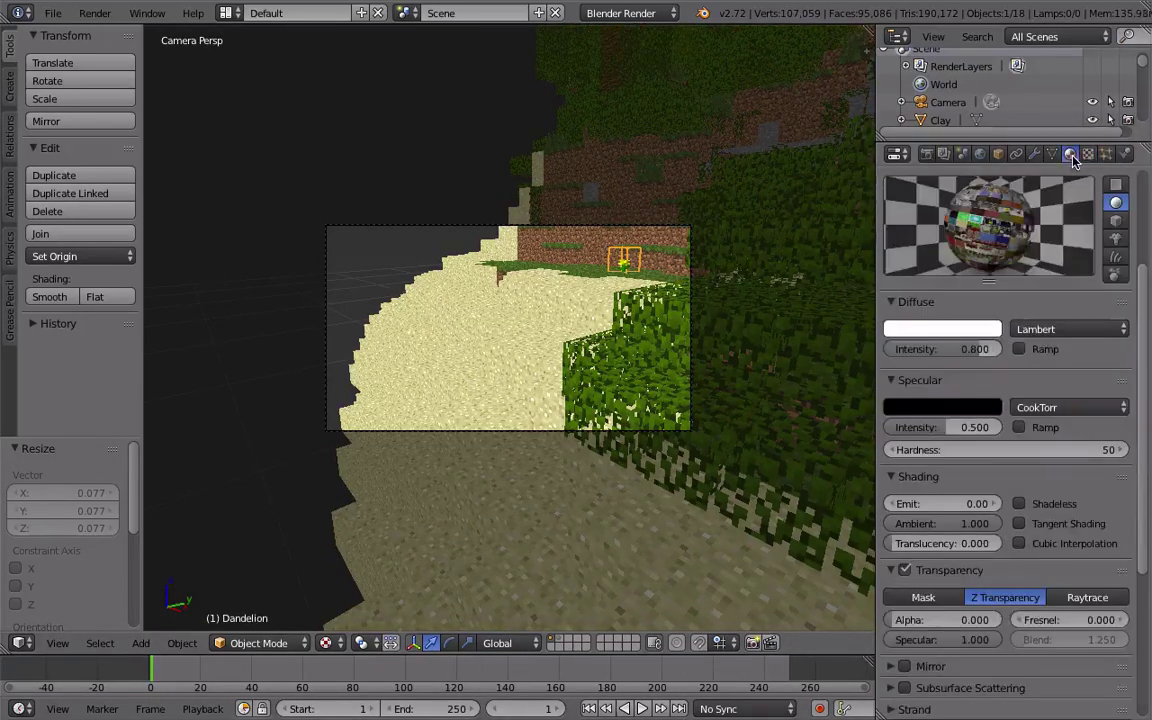
left_click(971, 330)
left_click_drag(836, 160, 843, 133)
scroll(901, 154, "down", 12)
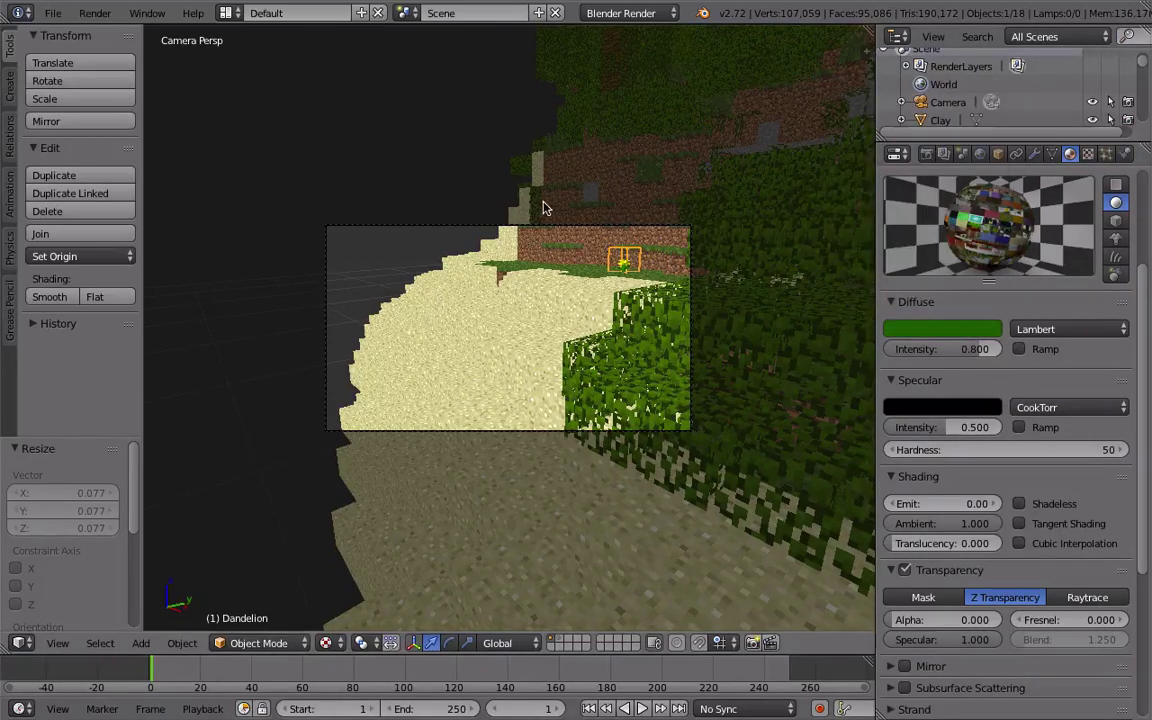
Step: Set the vines material's diffuse colour to a dark green of about R 0.012, G 0.147, B 0.000, and reselect the oak leaves
right_click(566, 234)
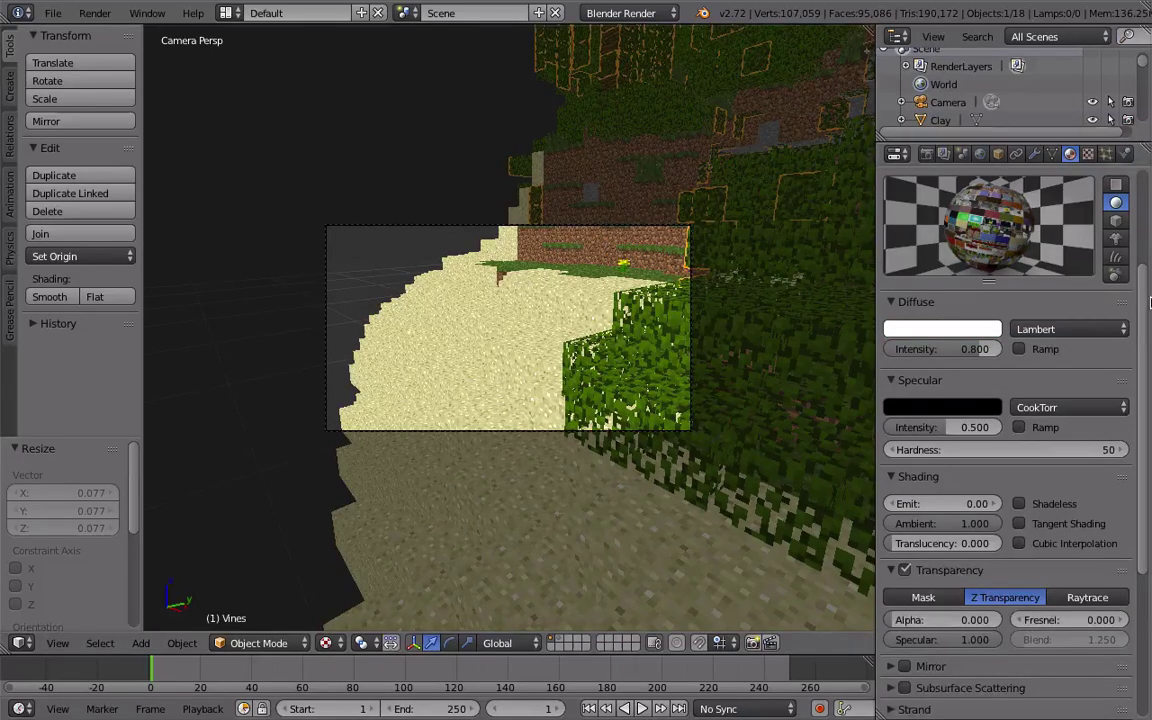
scroll(985, 230, "up", 1)
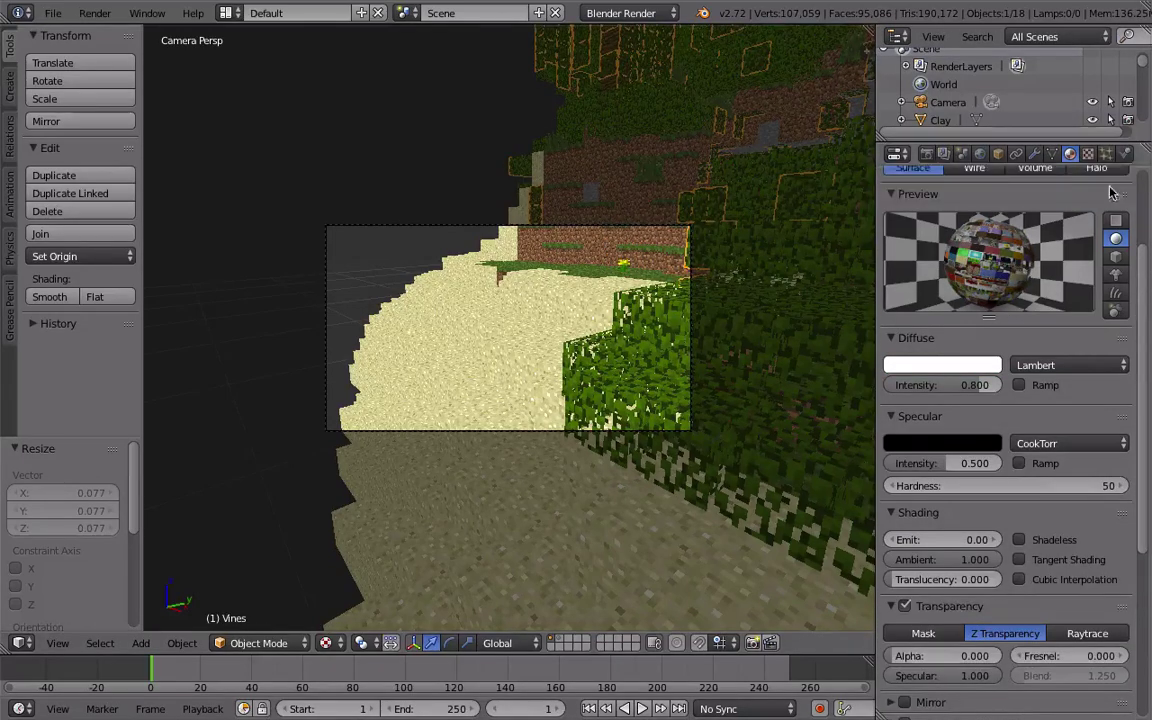
left_click(955, 365)
left_click_drag(897, 154, 843, 172)
left_click_drag(987, 204, 987, 193)
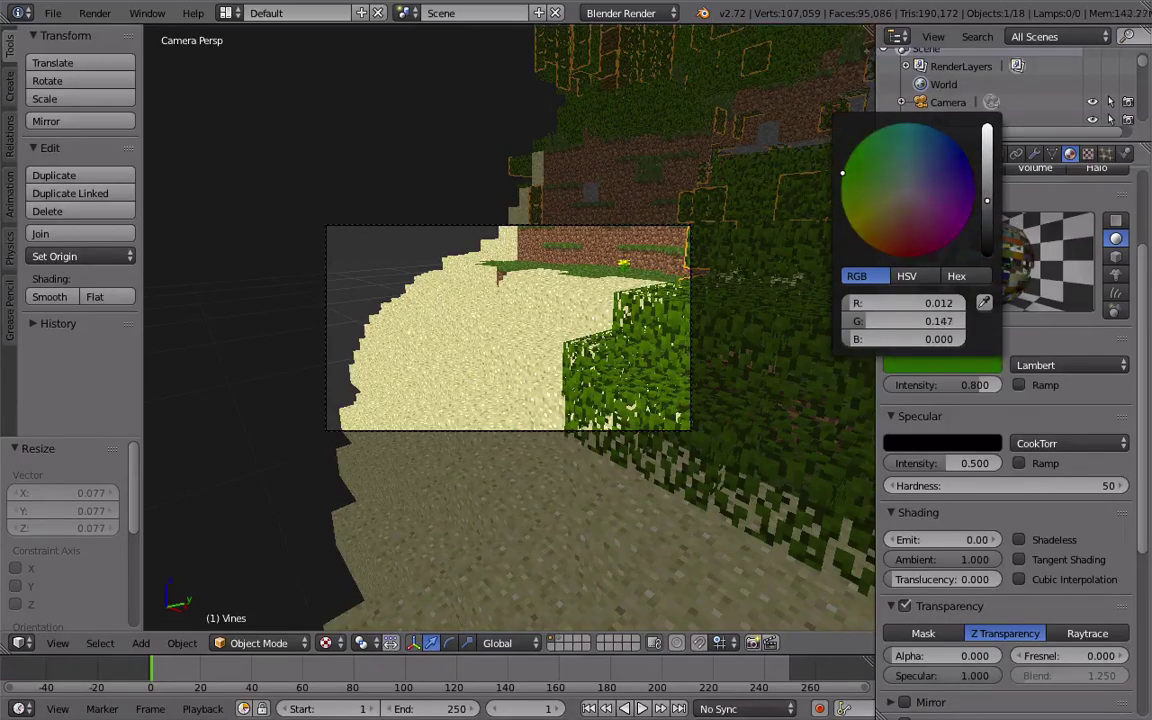
right_click(501, 368)
right_click(750, 395)
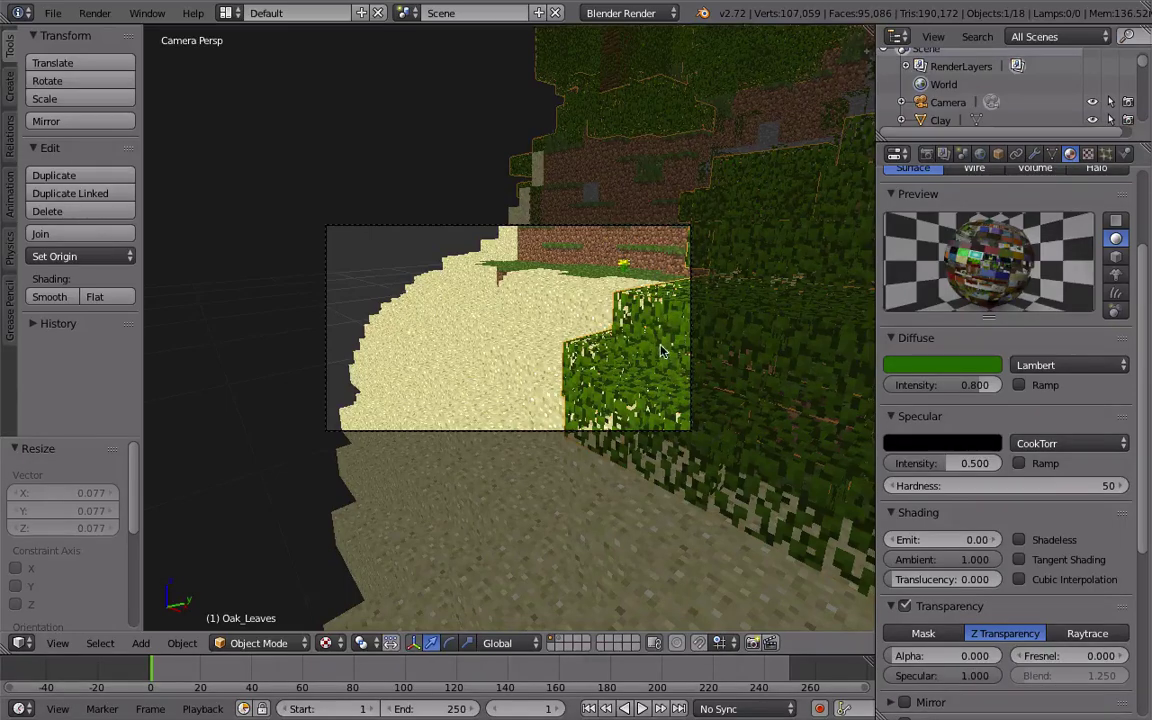
Step: Make the water layer visible together with the island layer
left_click(562, 642, "shift")
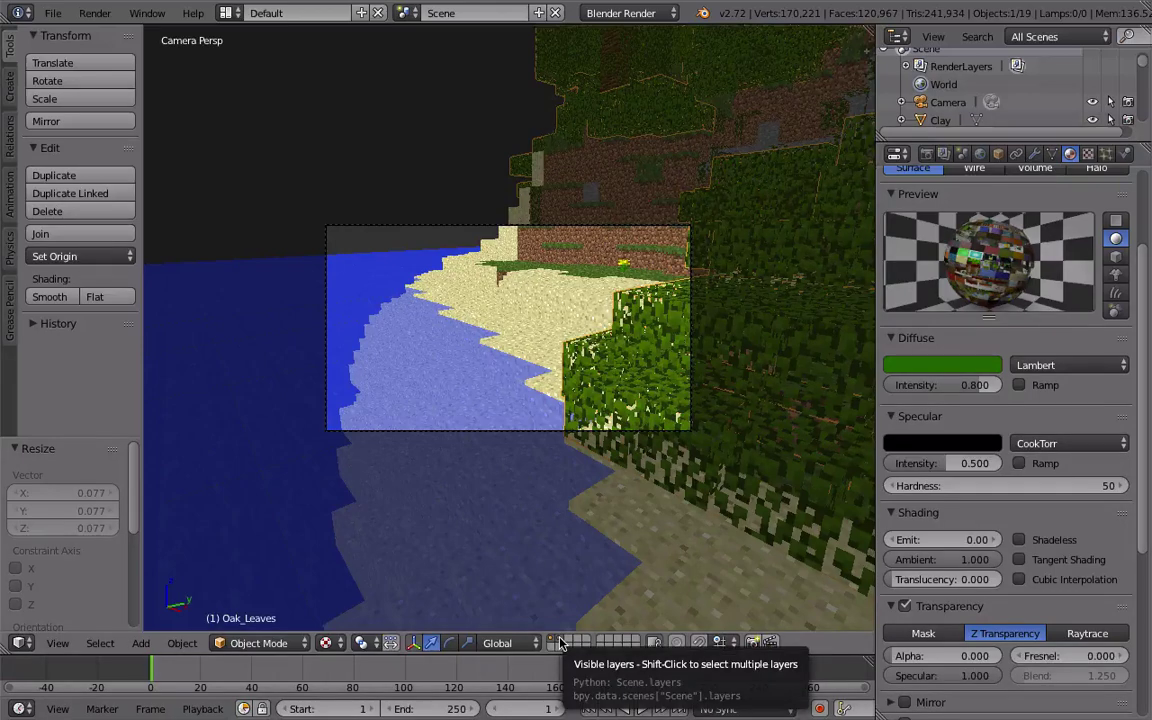
left_click(562, 642, "shift")
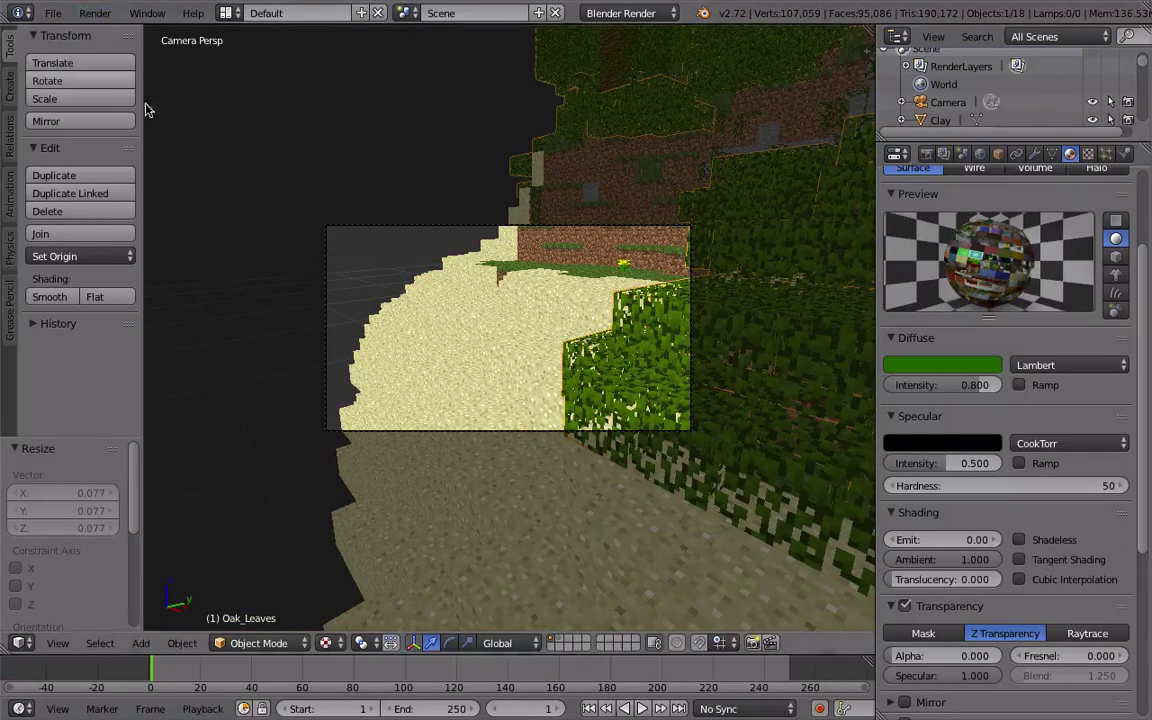
left_click(561, 641, "shift")
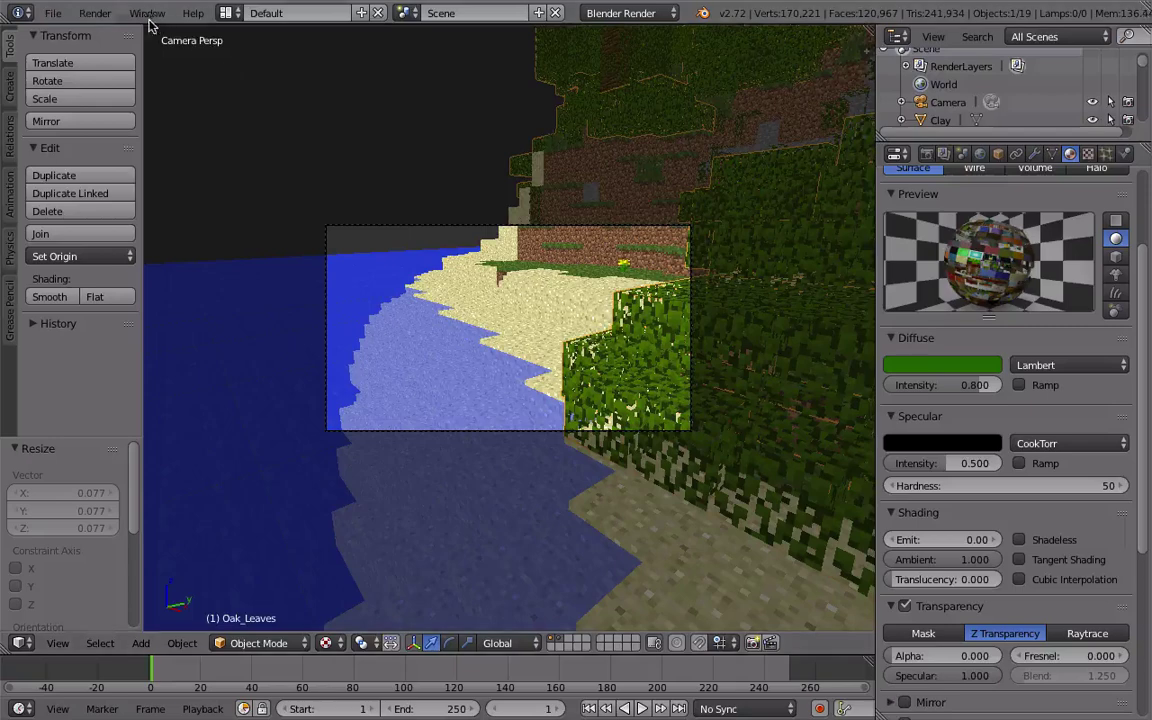
Step: Render the scene with the water, inspect the dandelion and leaf edges up close, and return to the camera view
left_click(95, 13)
left_click(112, 33)
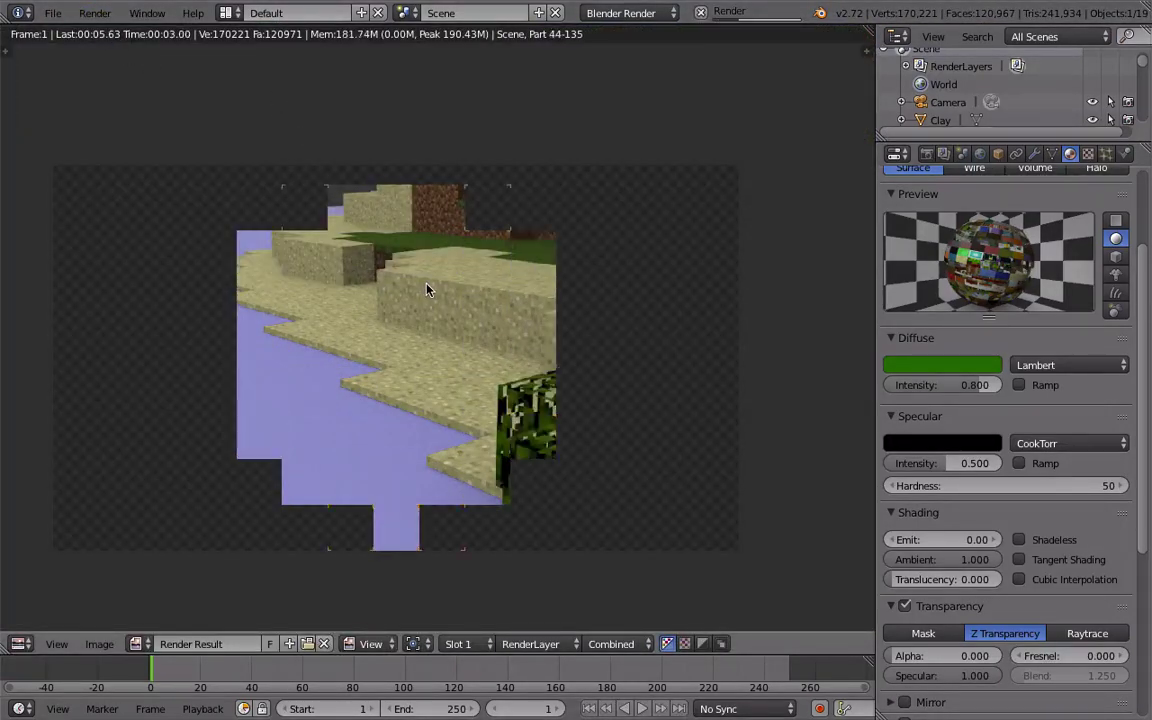
scroll(413, 310, "down", 1)
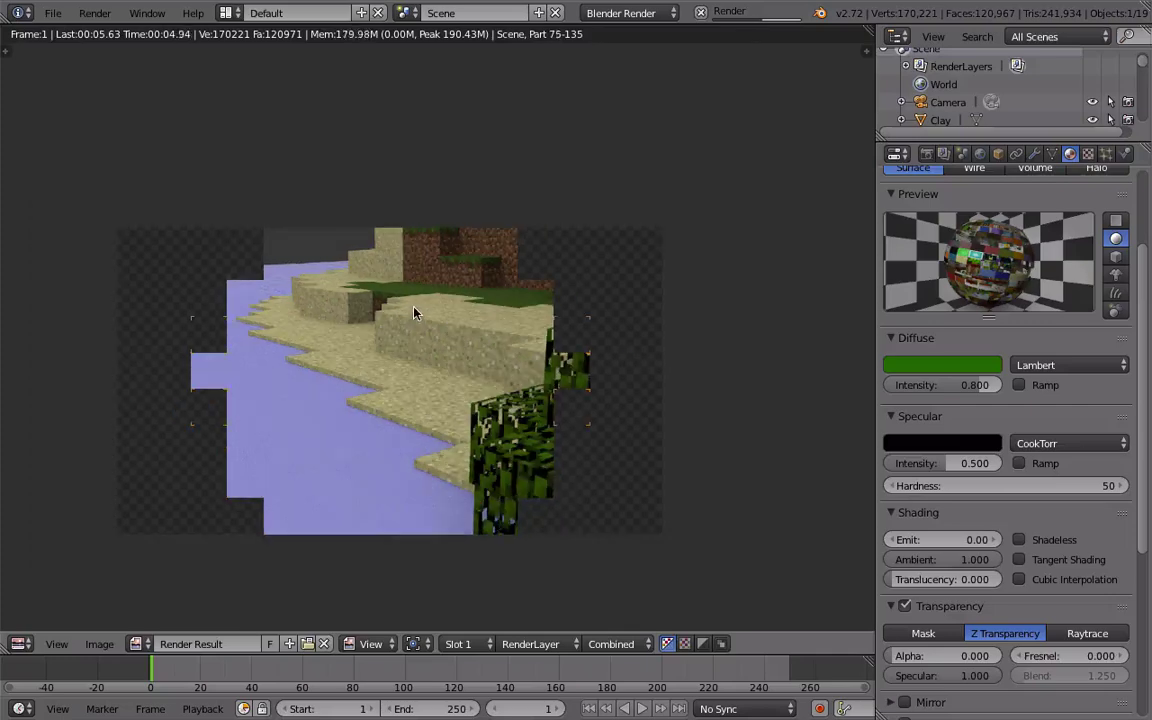
scroll(591, 329, "up", 2)
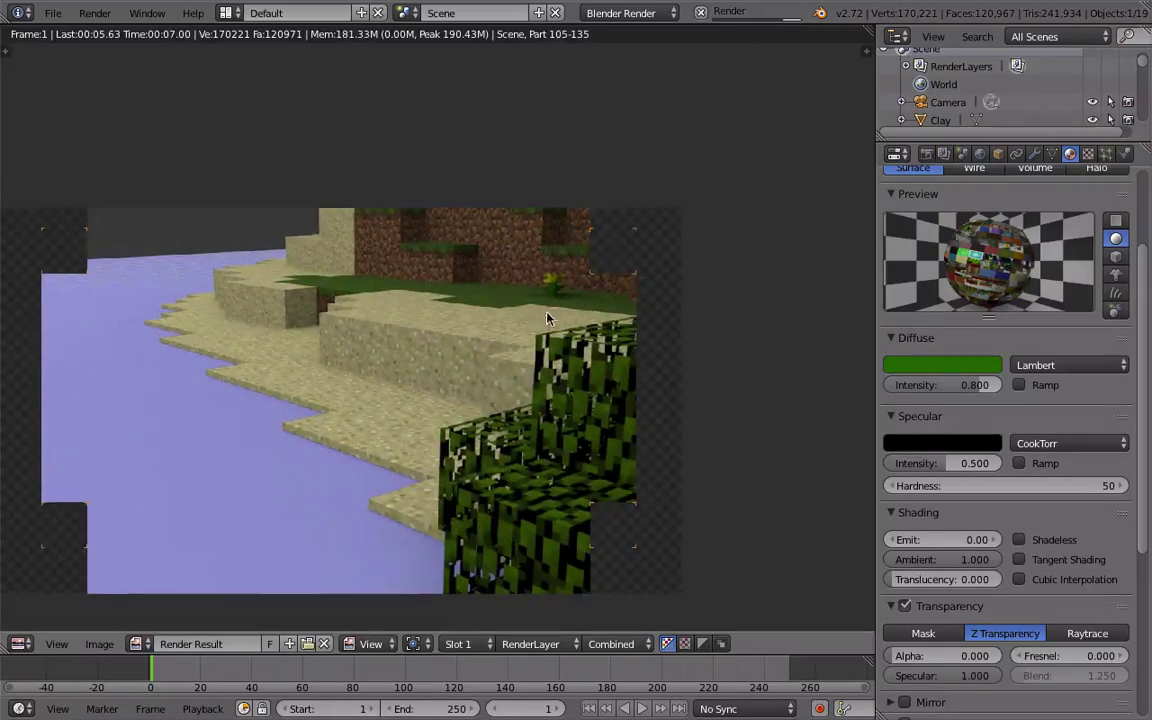
scroll(566, 277, "up", 3)
middle_click_drag(501, 320, 430, 347)
scroll(568, 290, "down", 1)
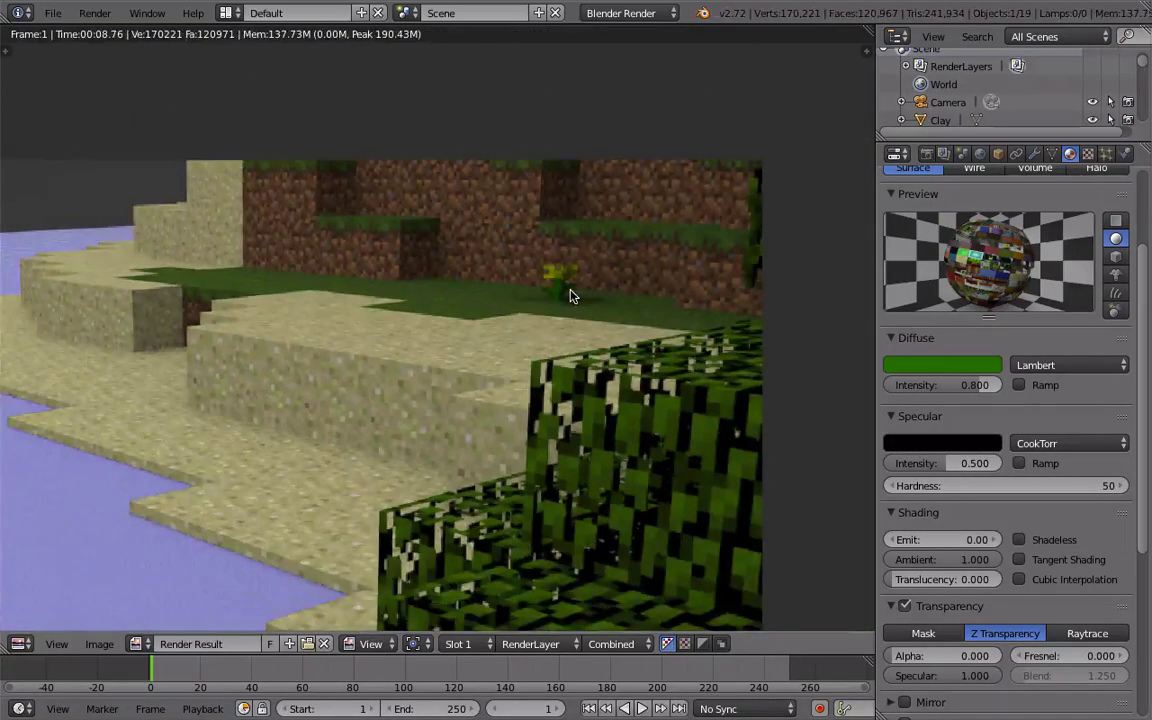
scroll(570, 296, "down", 3)
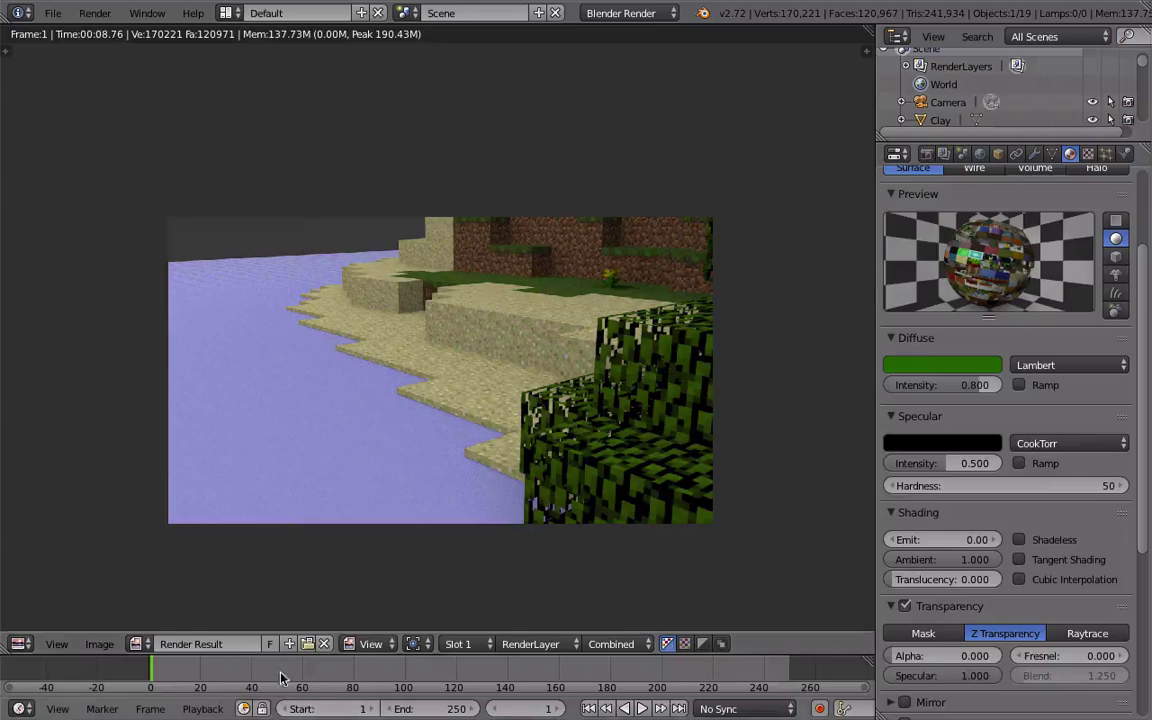
key("Escape")
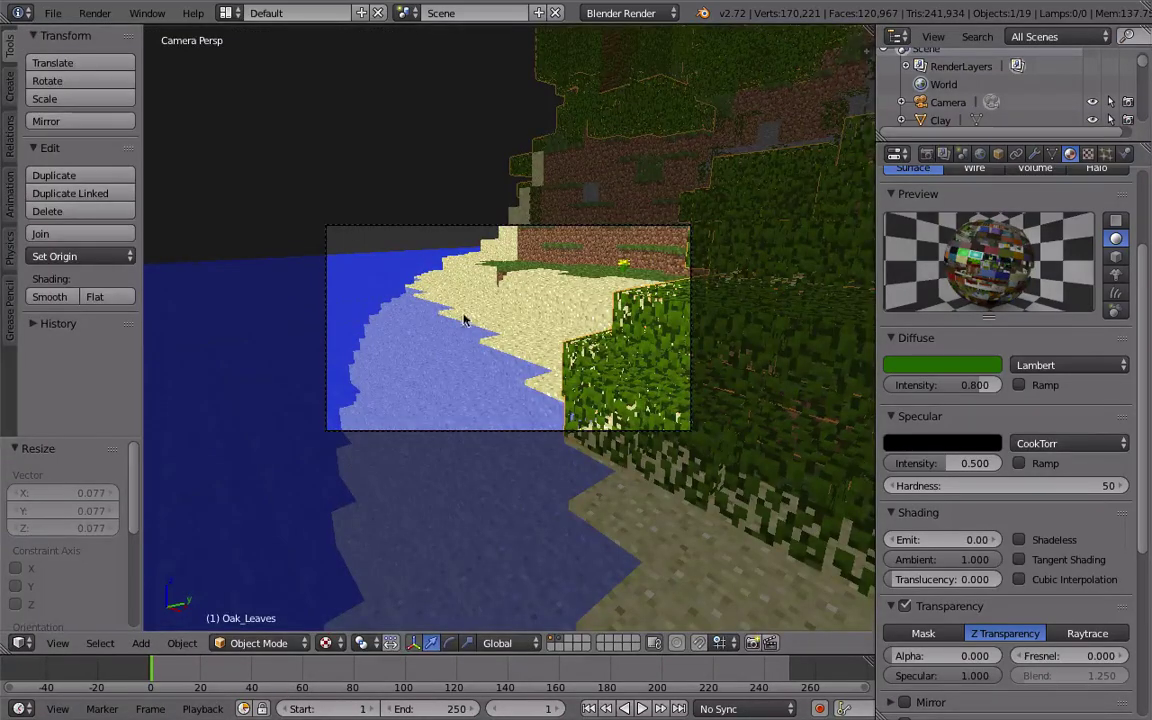
Step: Show only the water layer, select the stationary water mesh, and bring up the start of its material settings
scroll(591, 305, "up", 1)
right_click(530, 352)
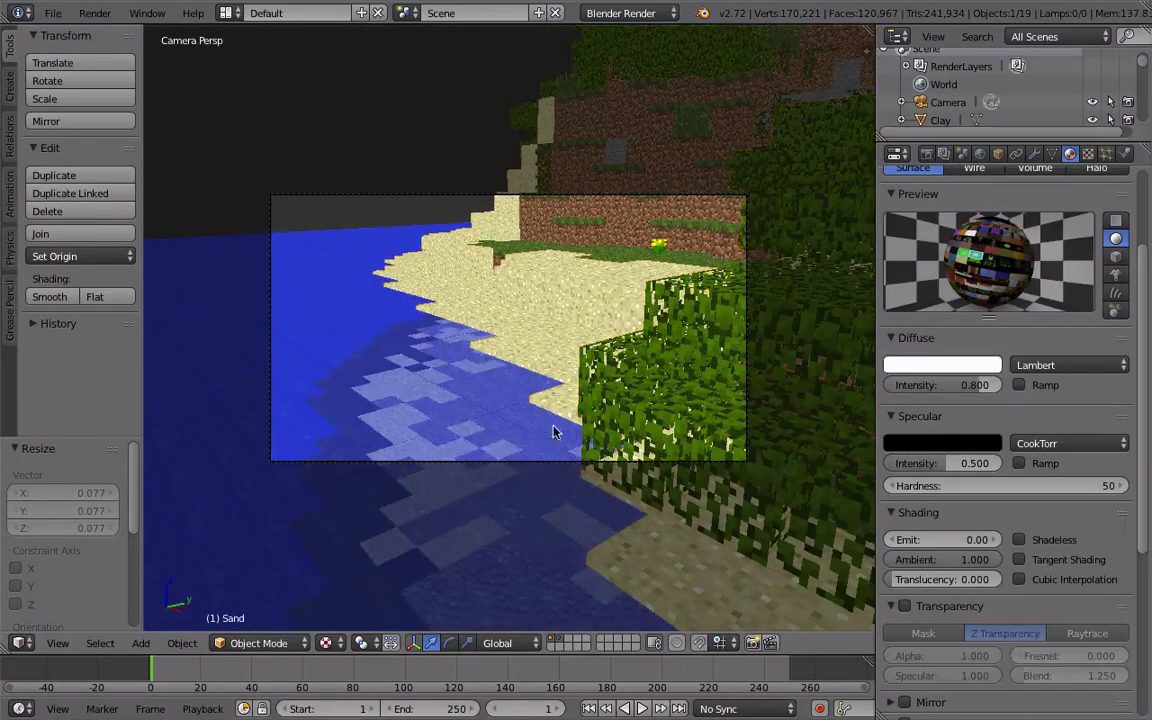
key("KP_Divide")
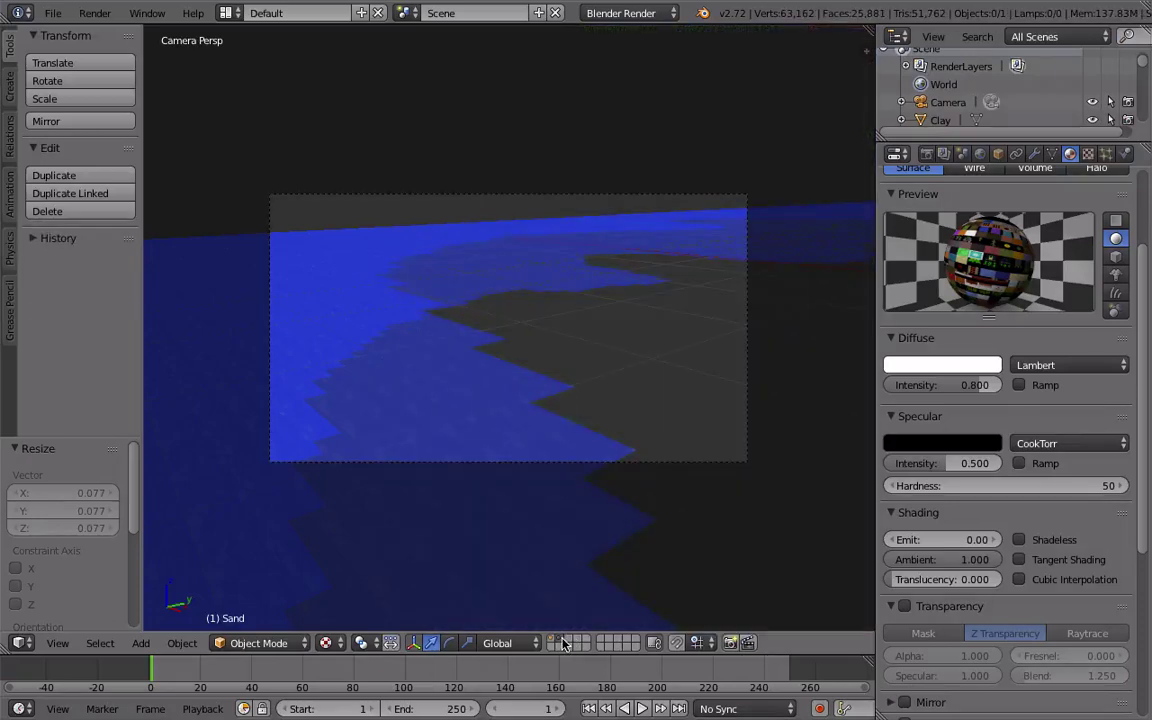
middle_click_drag(443, 328, 429, 298)
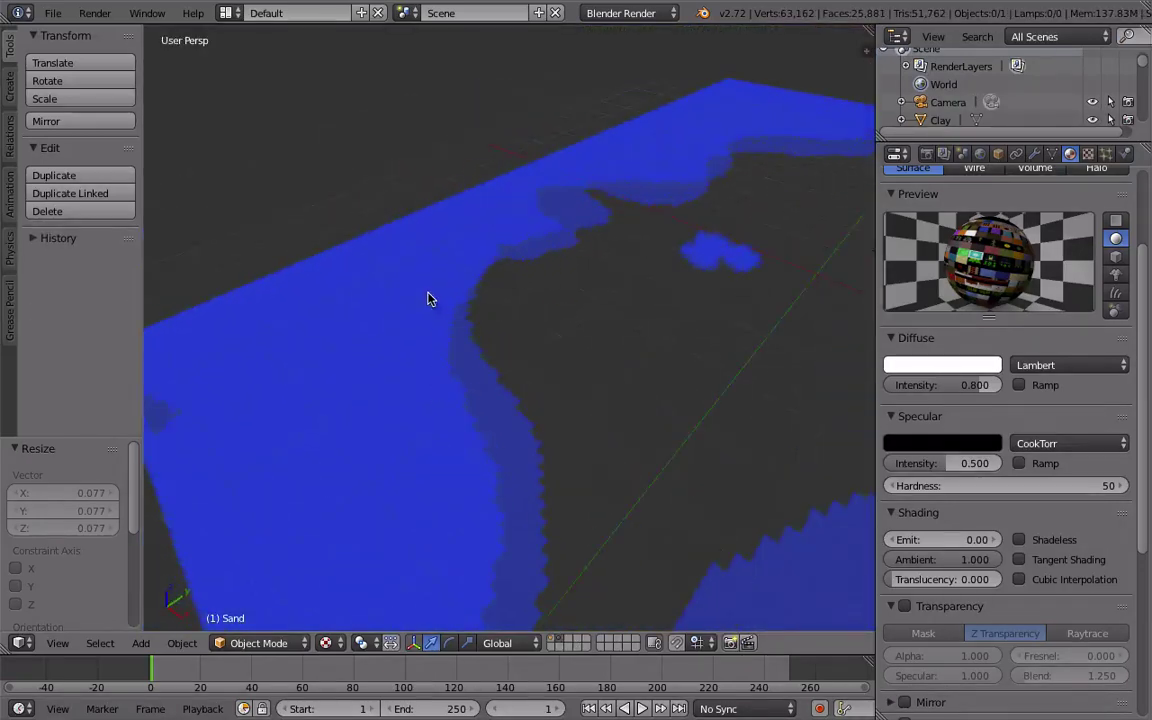
right_click(429, 298)
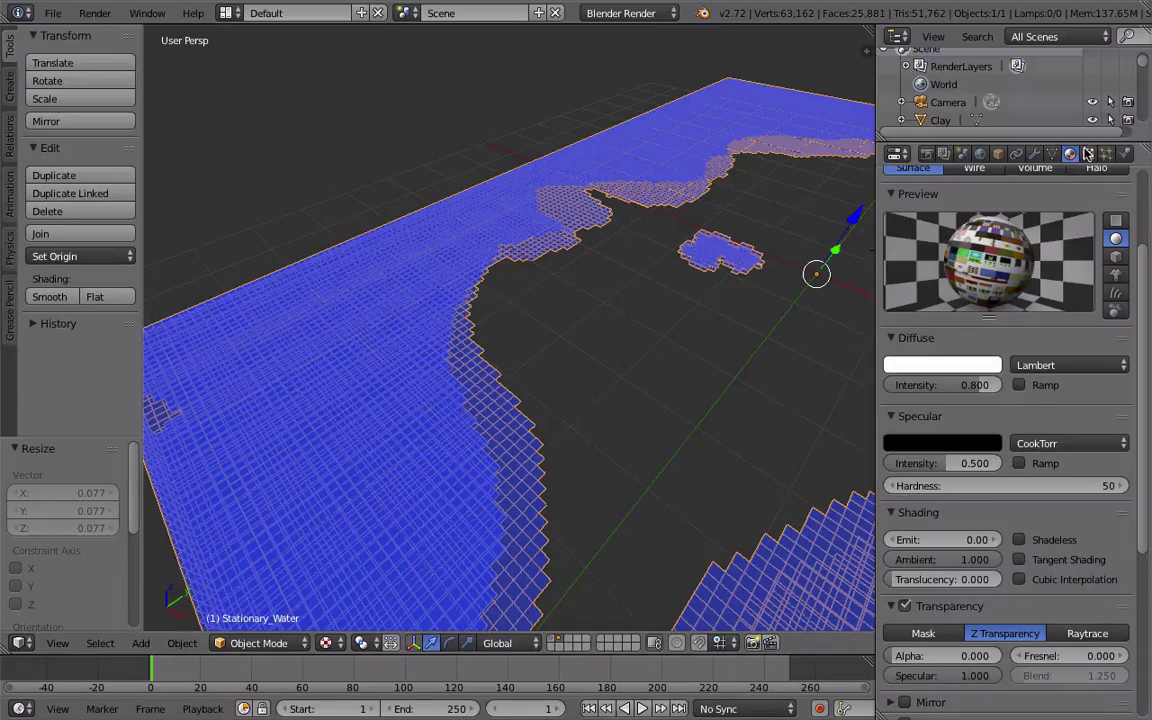
scroll(1150, 260, "down", 1)
scroll(1150, 260, "up", 5)
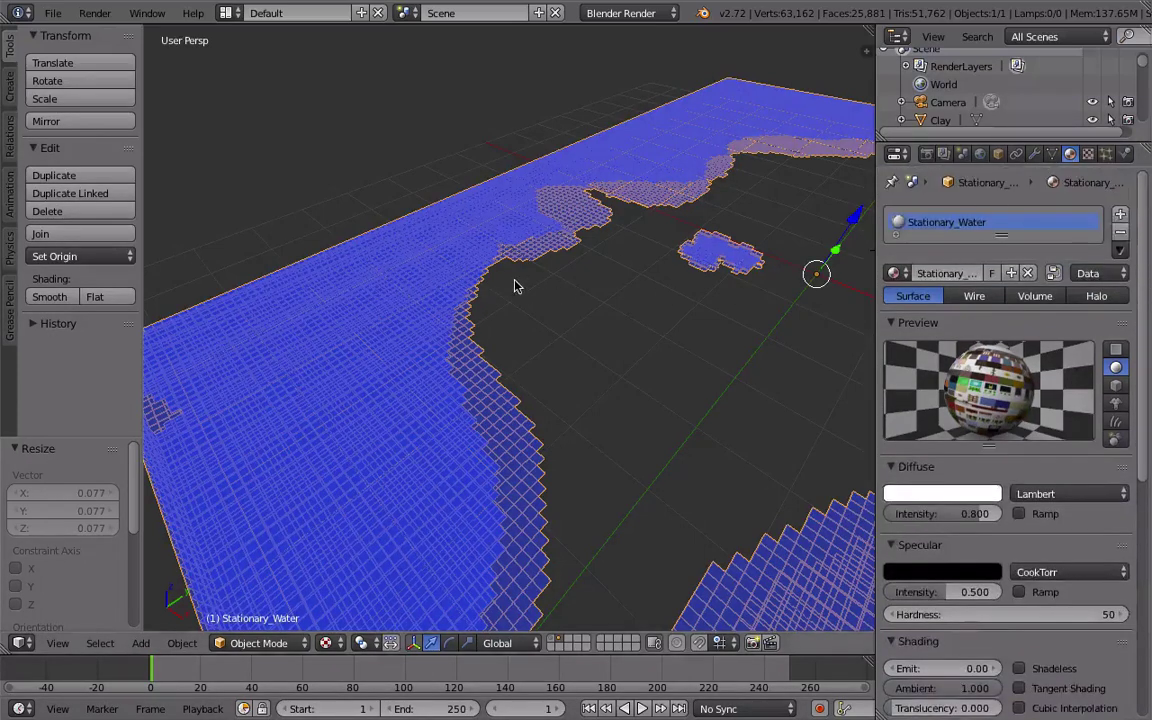
Step: Replace the material on the Stationary_Water object with a new material named "water"
left_click(1120, 231)
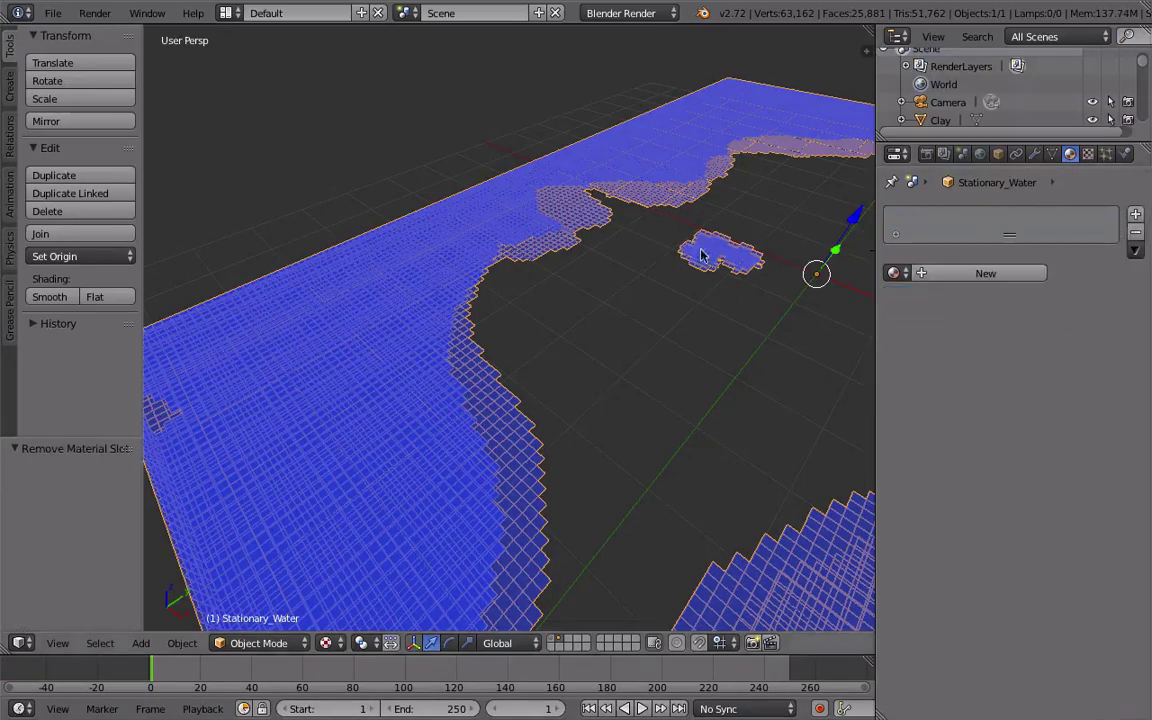
left_click(975, 274)
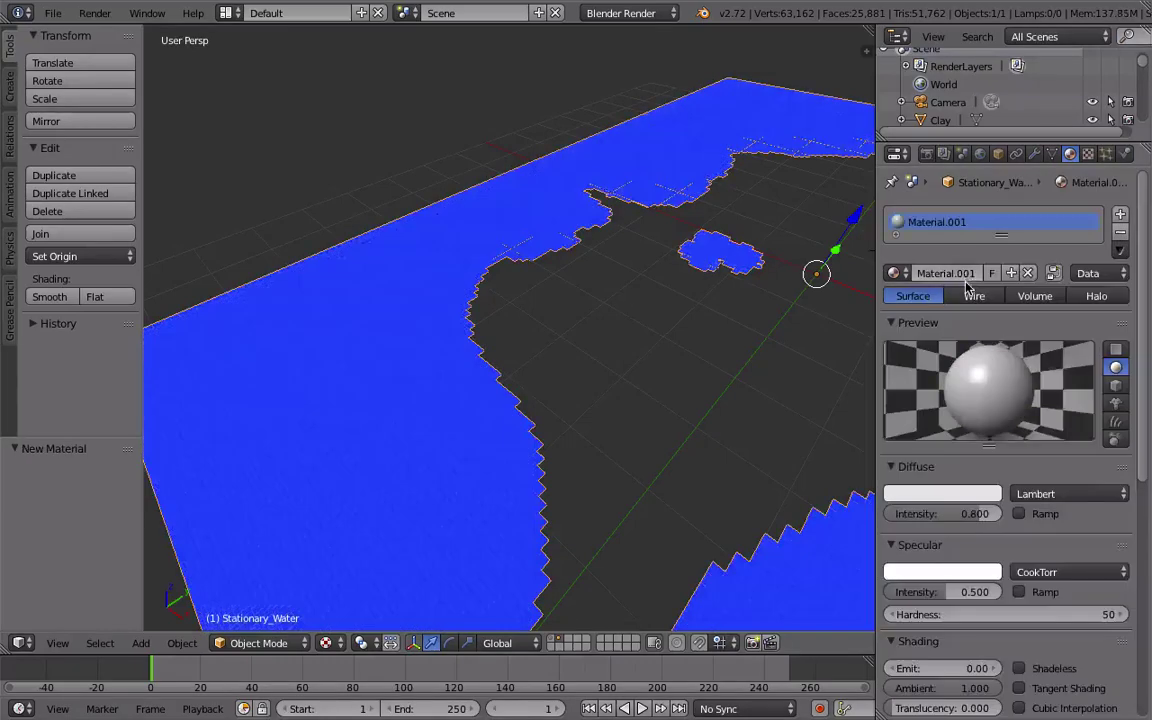
left_click(940, 272)
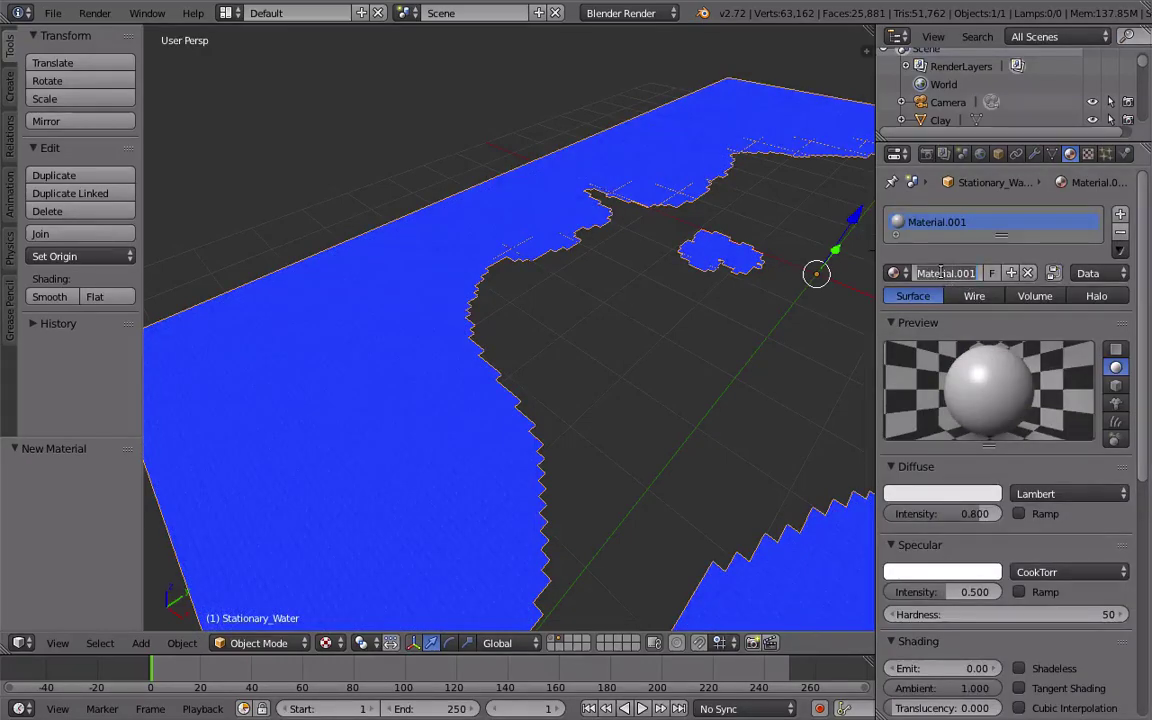
type("water")
key("Return")
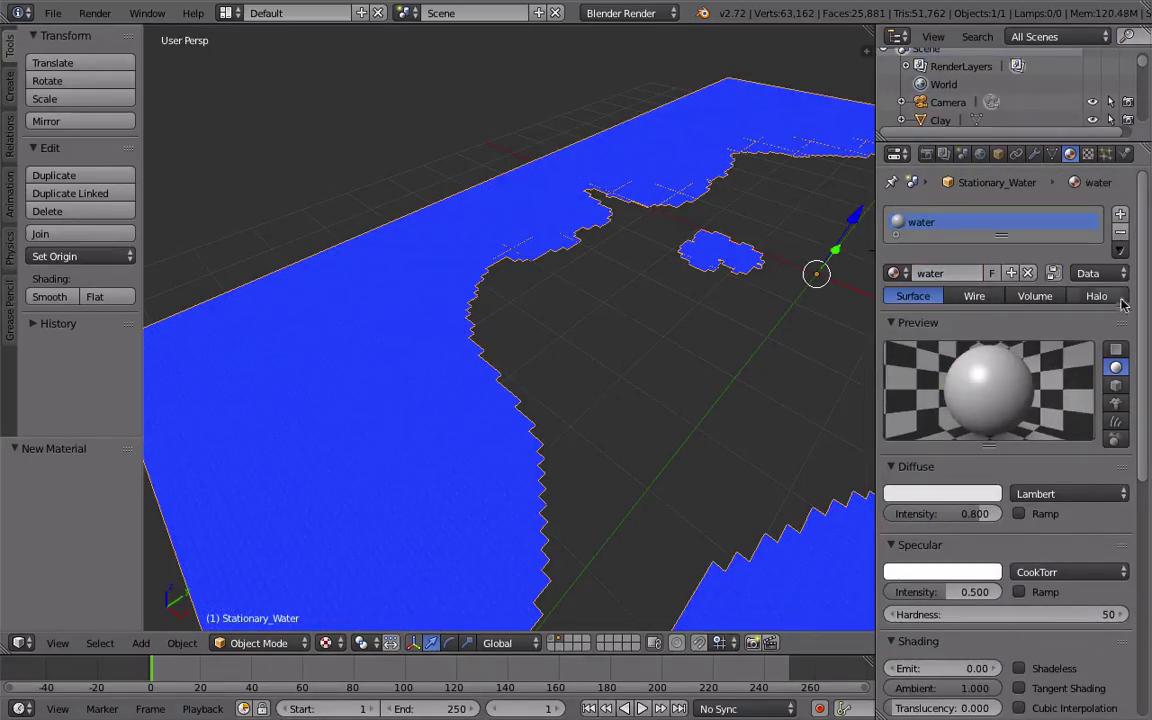
Step: Set the water material's diffuse color to a medium blue and collapse the diffuse settings
scroll(1104, 454, "down", 3)
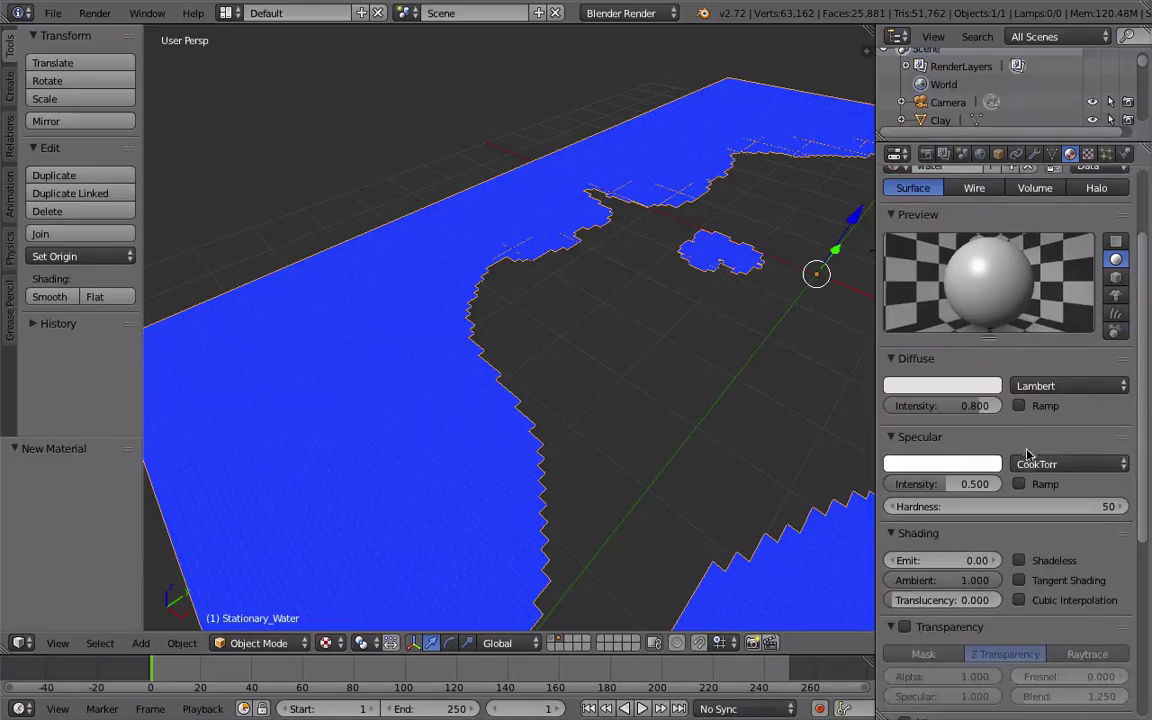
left_click(932, 387)
left_click_drag(908, 210, 929, 153)
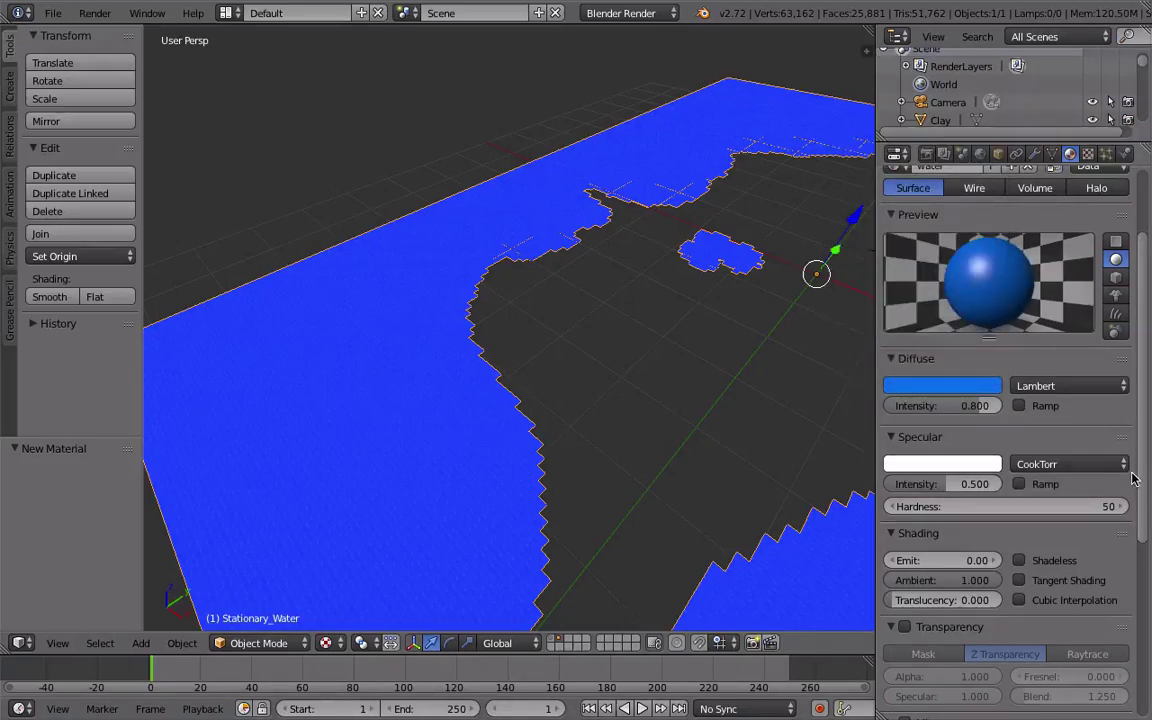
scroll(1133, 478, "down", 1)
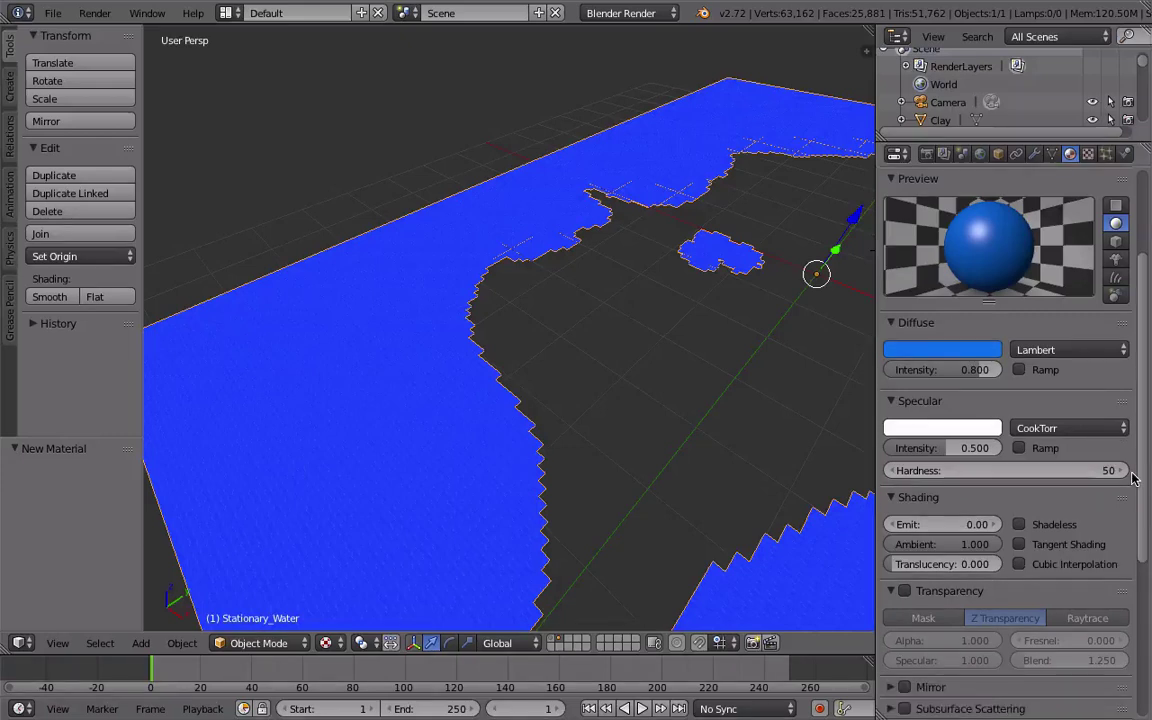
scroll(1133, 478, "down", 1)
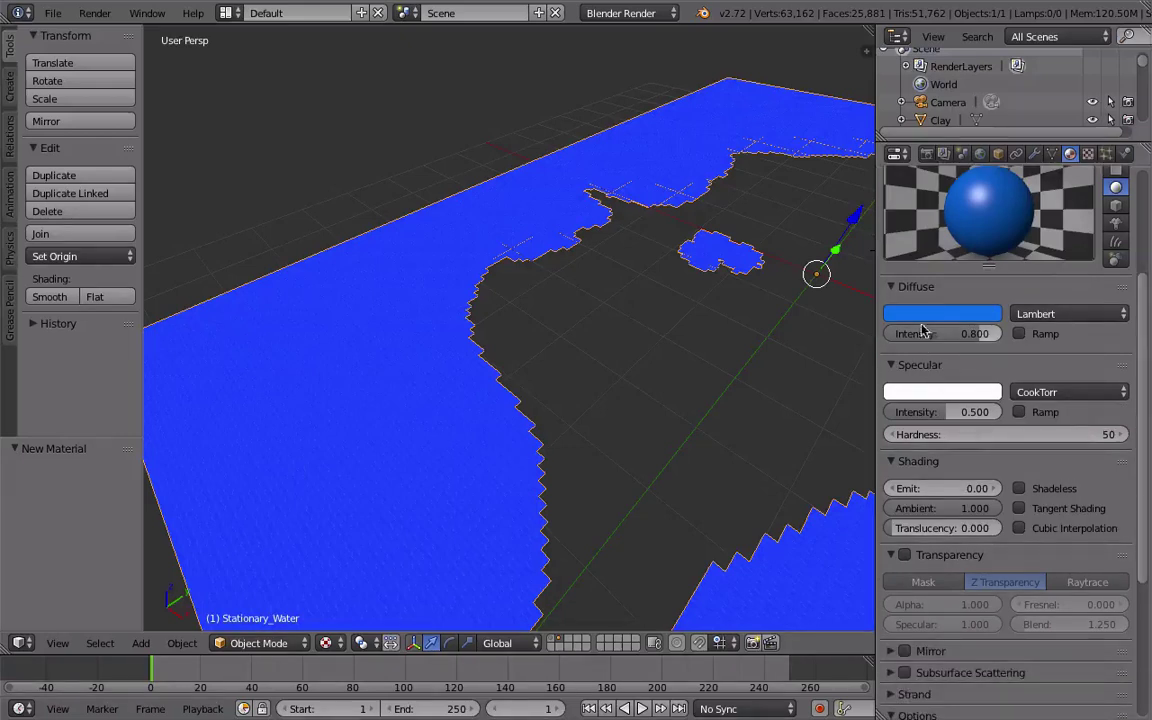
left_click(922, 288)
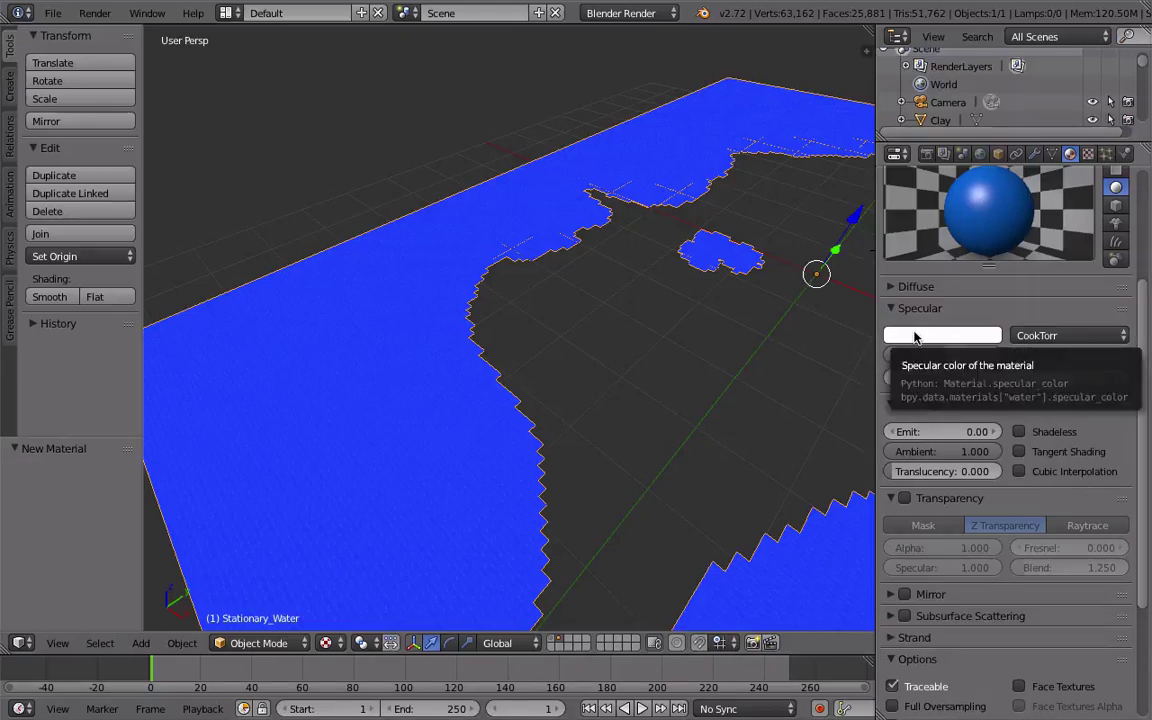
Step: Set the water material's specular shader to WardIso with an intensity of 0.8
left_click(1088, 337)
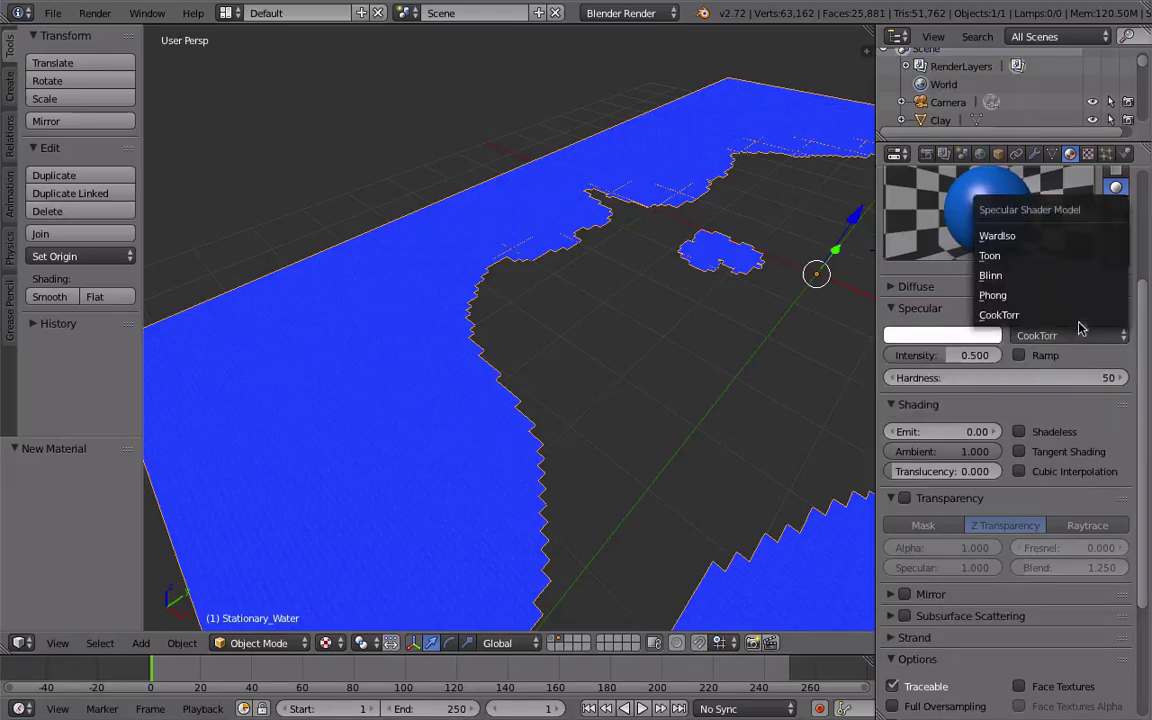
left_click(1035, 238)
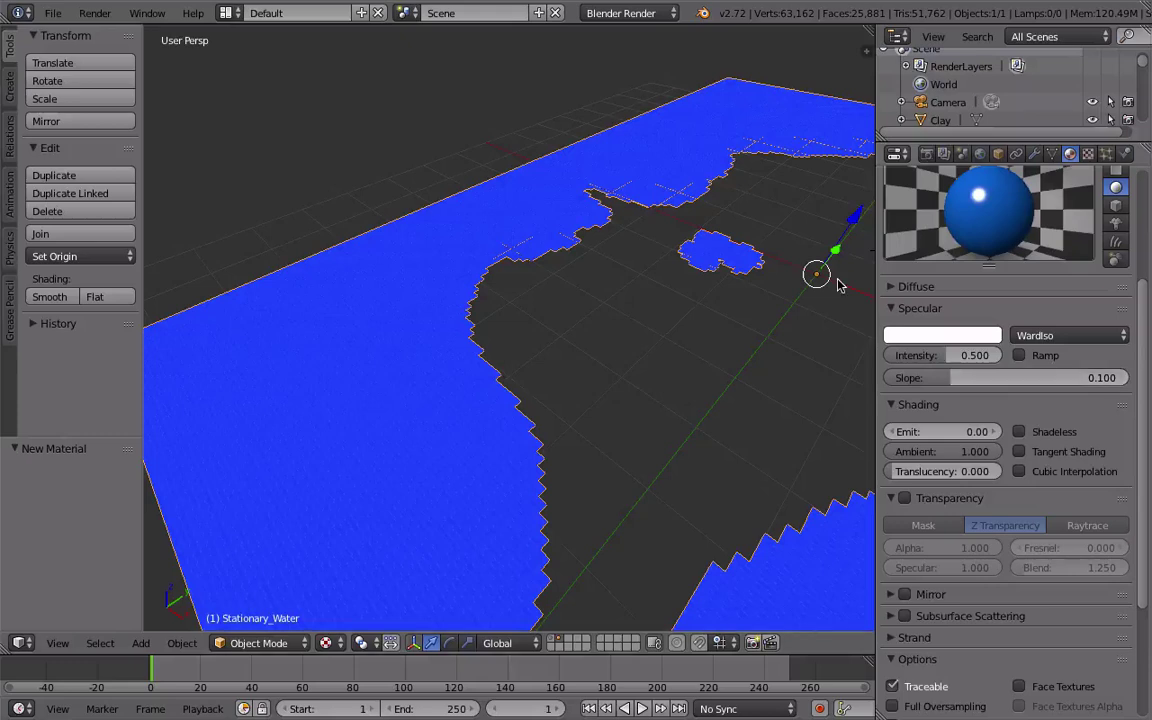
left_click(958, 355)
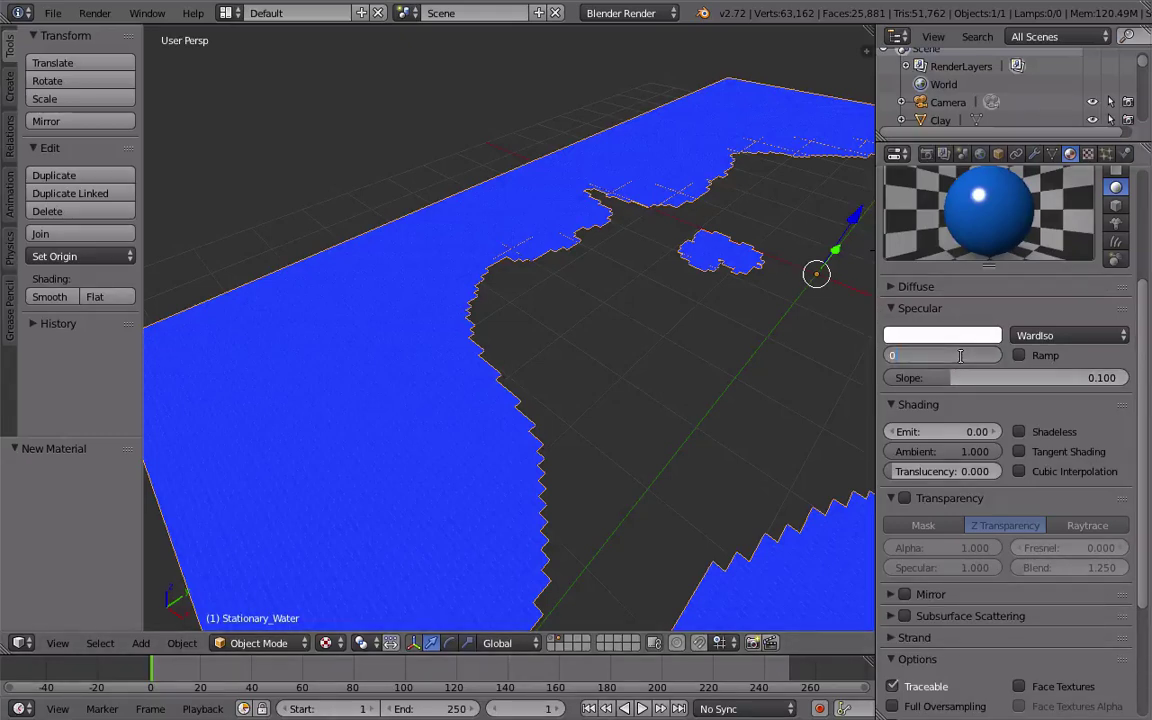
key("Return")
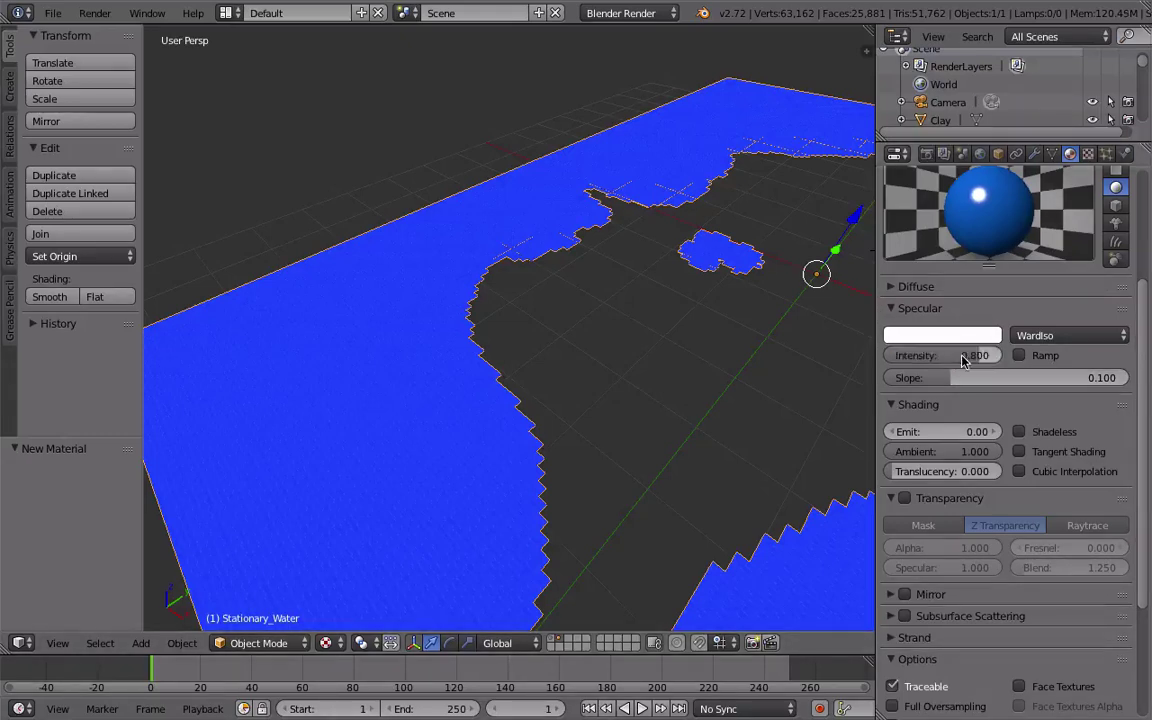
left_click(920, 309)
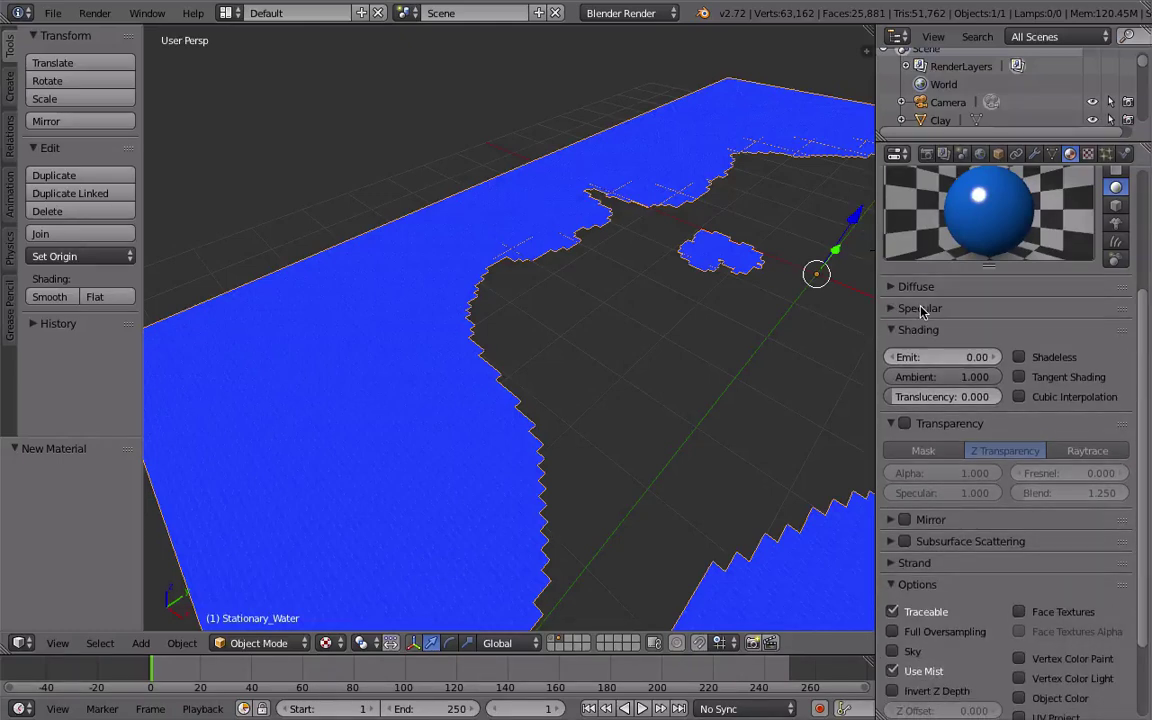
Step: Enable Raytrace transparency on the water material and set its IOR to 1.3
left_click(916, 330)
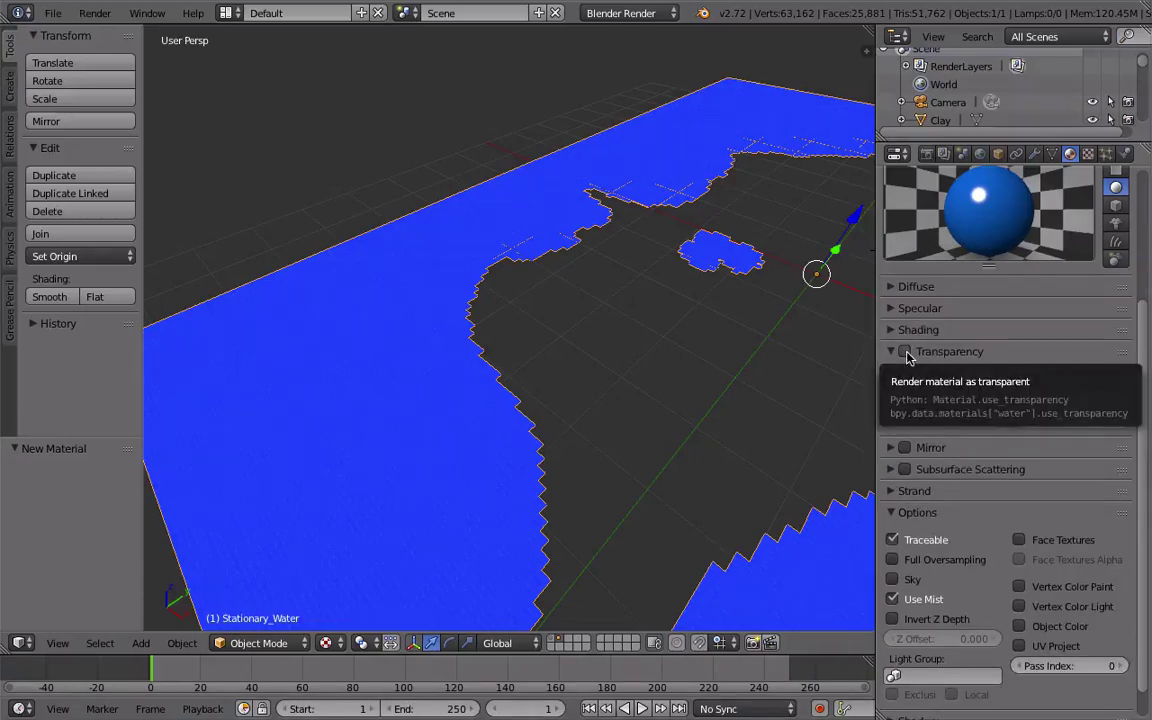
left_click(905, 352)
left_click(1075, 380)
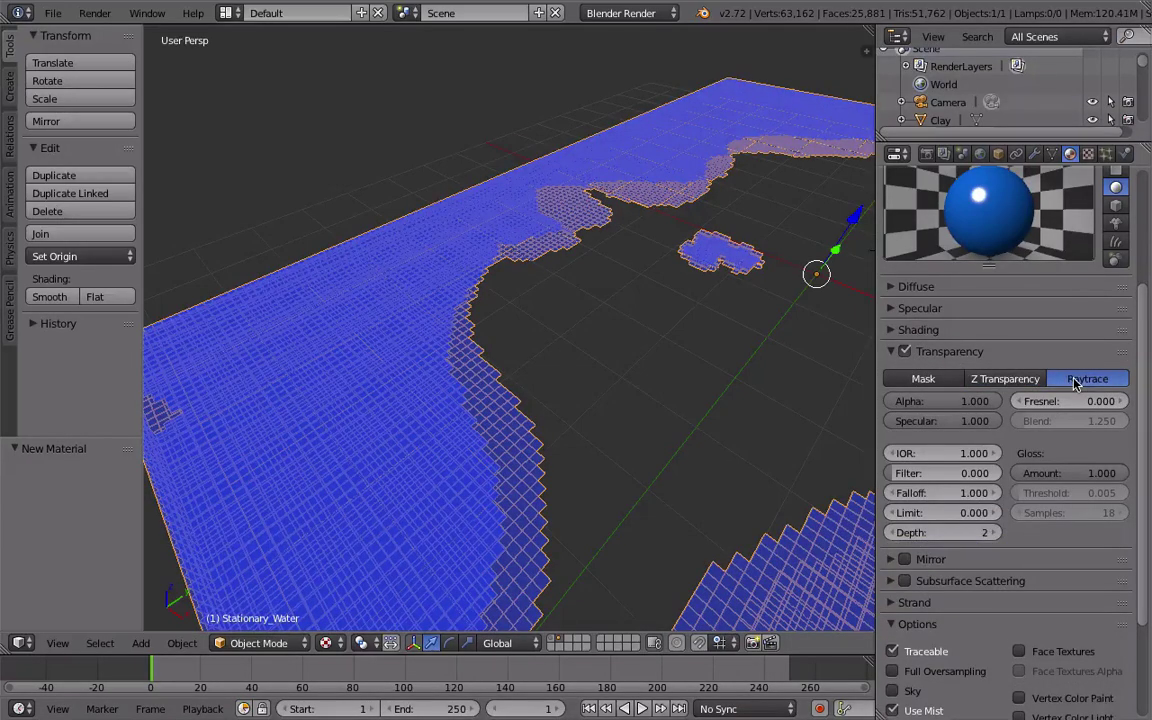
scroll(965, 345, "down", 2)
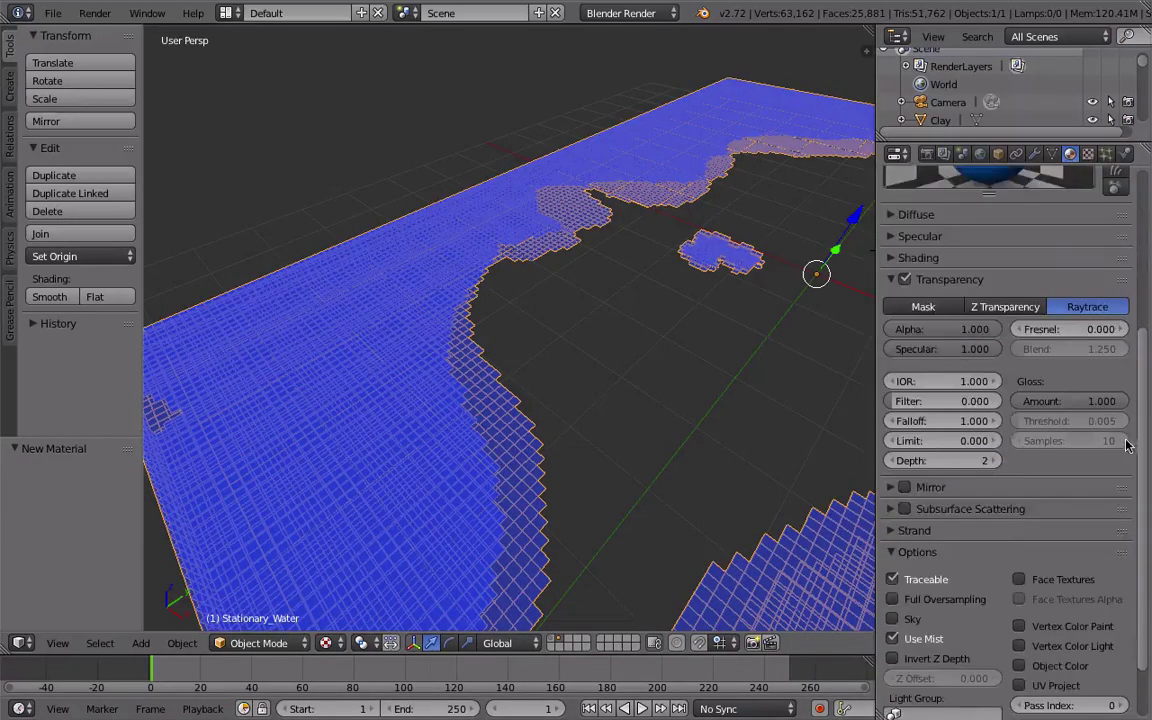
left_click(951, 380)
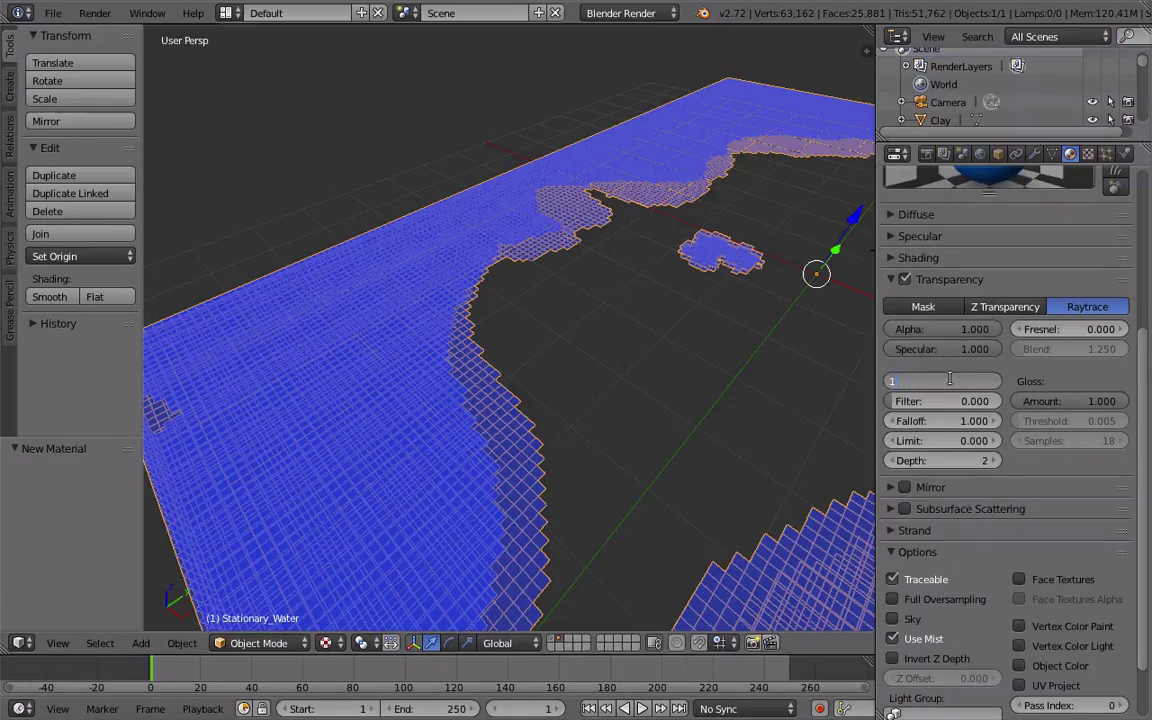
key("Return")
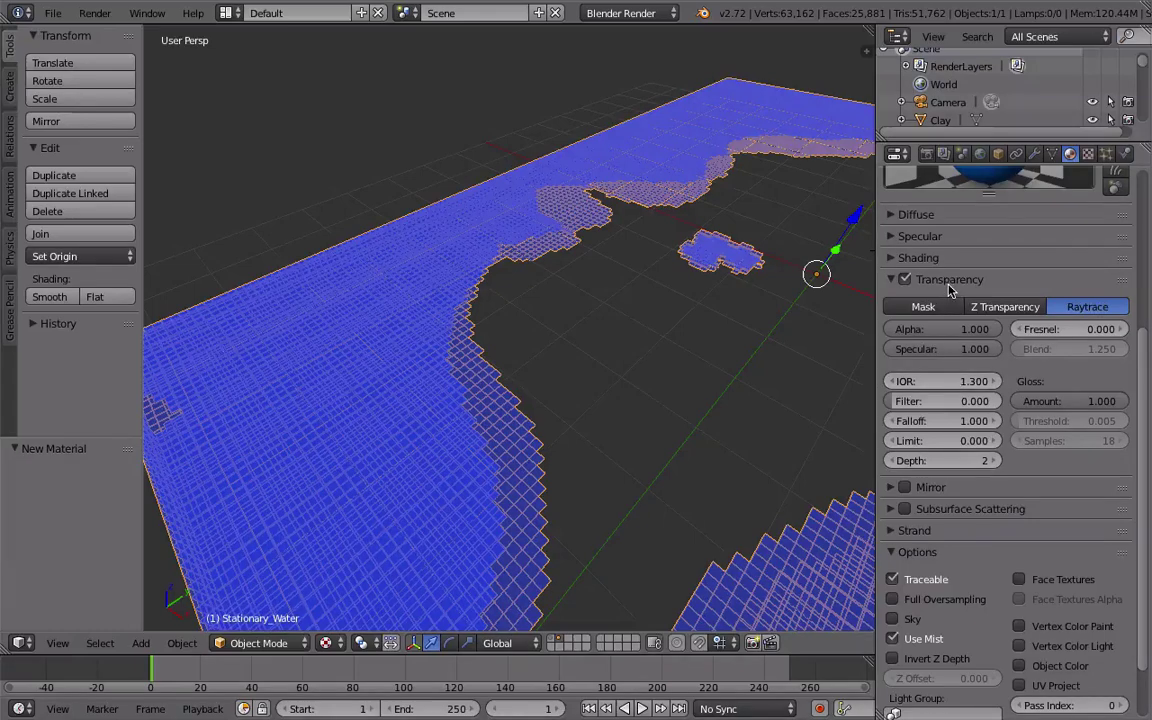
left_click(890, 280)
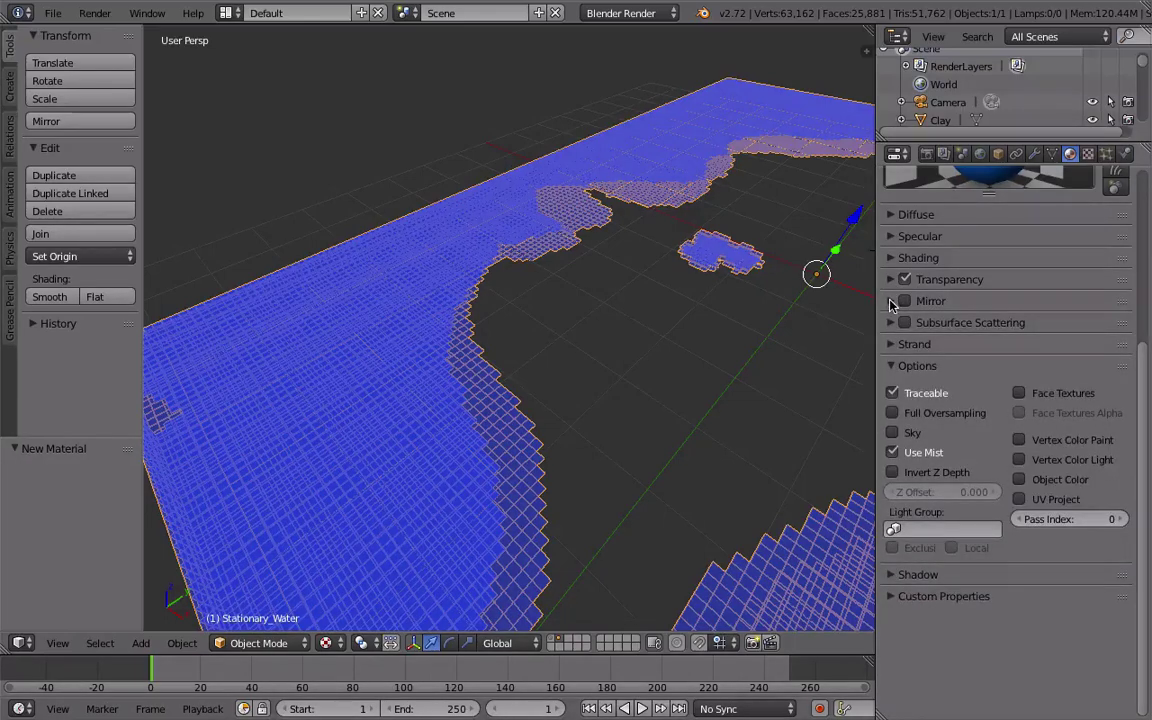
Step: Enable mirror reflections on the water material with a reflectivity of 0.7
left_click(890, 302)
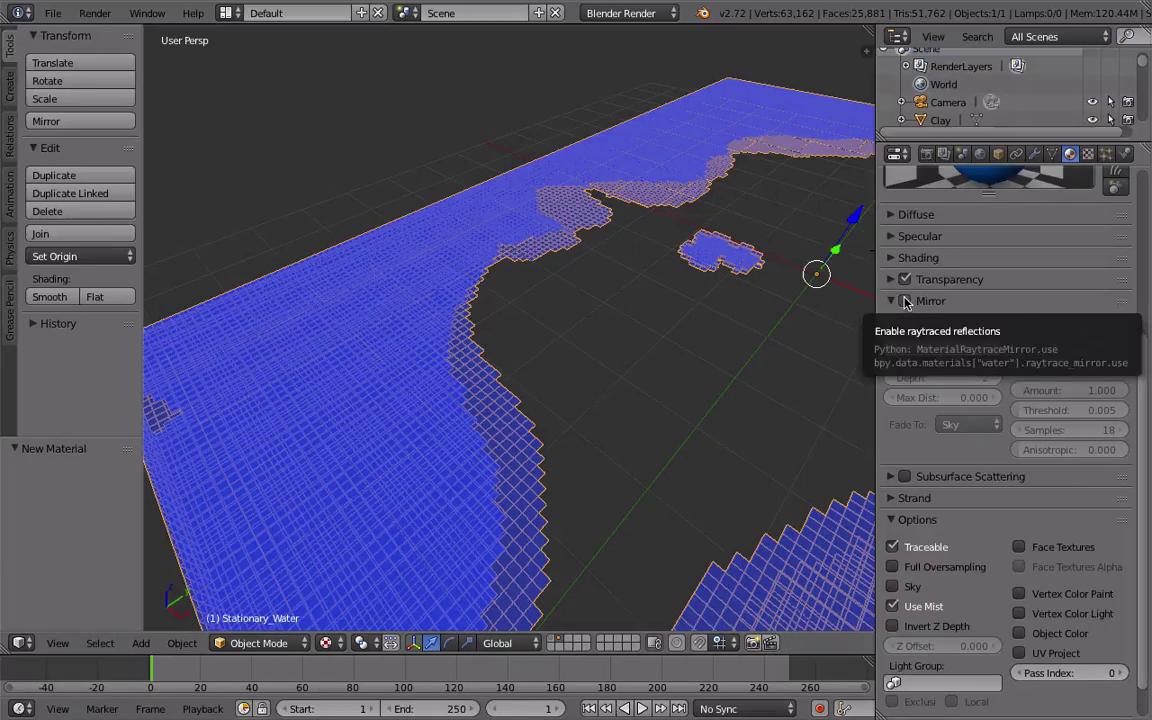
left_click(905, 302)
left_click(941, 327)
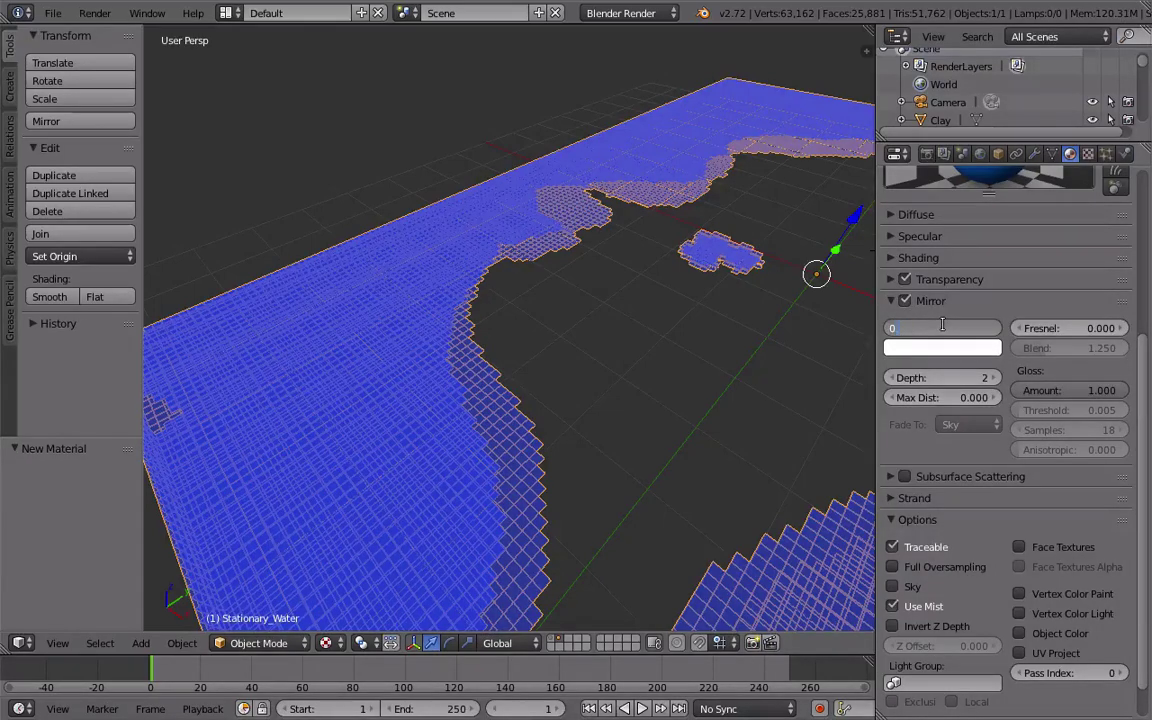
key("Return")
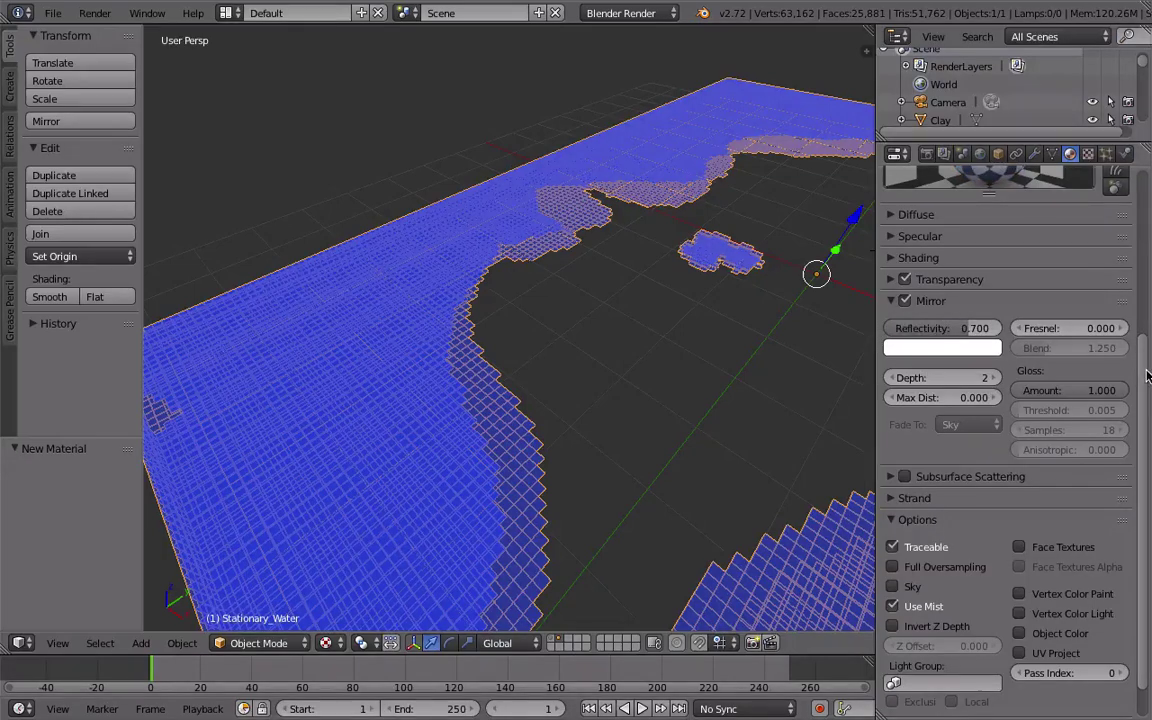
Step: Set the water material's mirror color to a bright blue of about R 0, G 0.384, B 1
left_click(941, 347)
left_click_drag(942, 208, 926, 108)
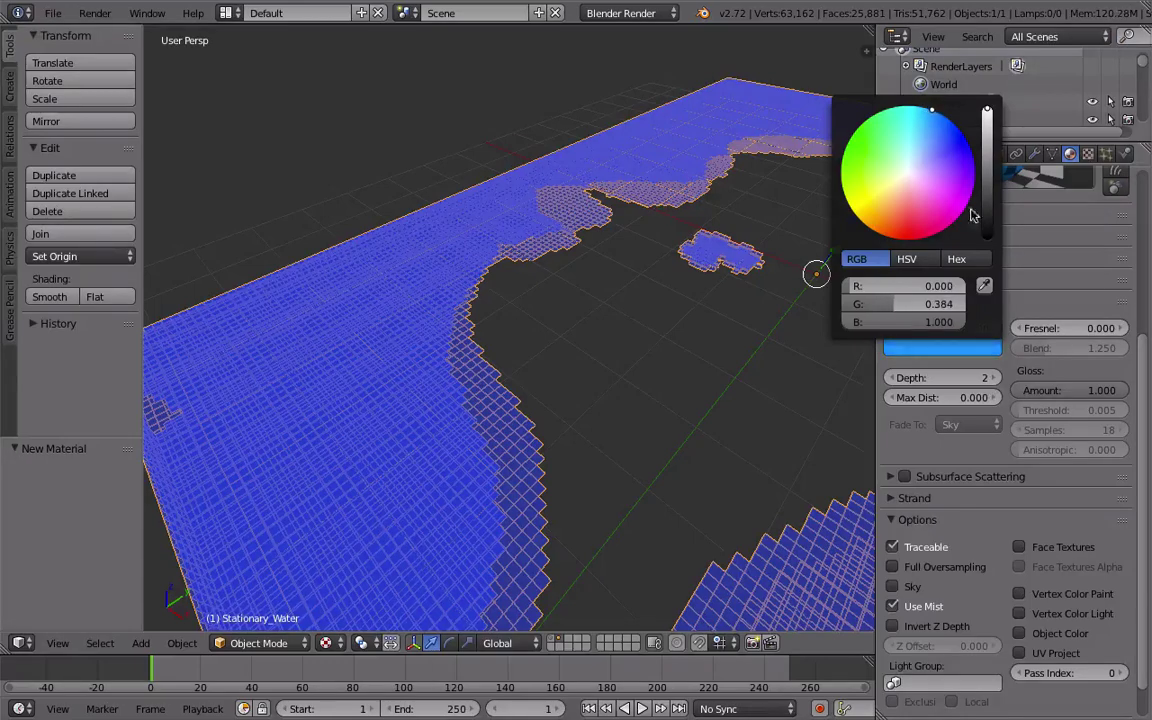
scroll(1150, 365, "down", 1)
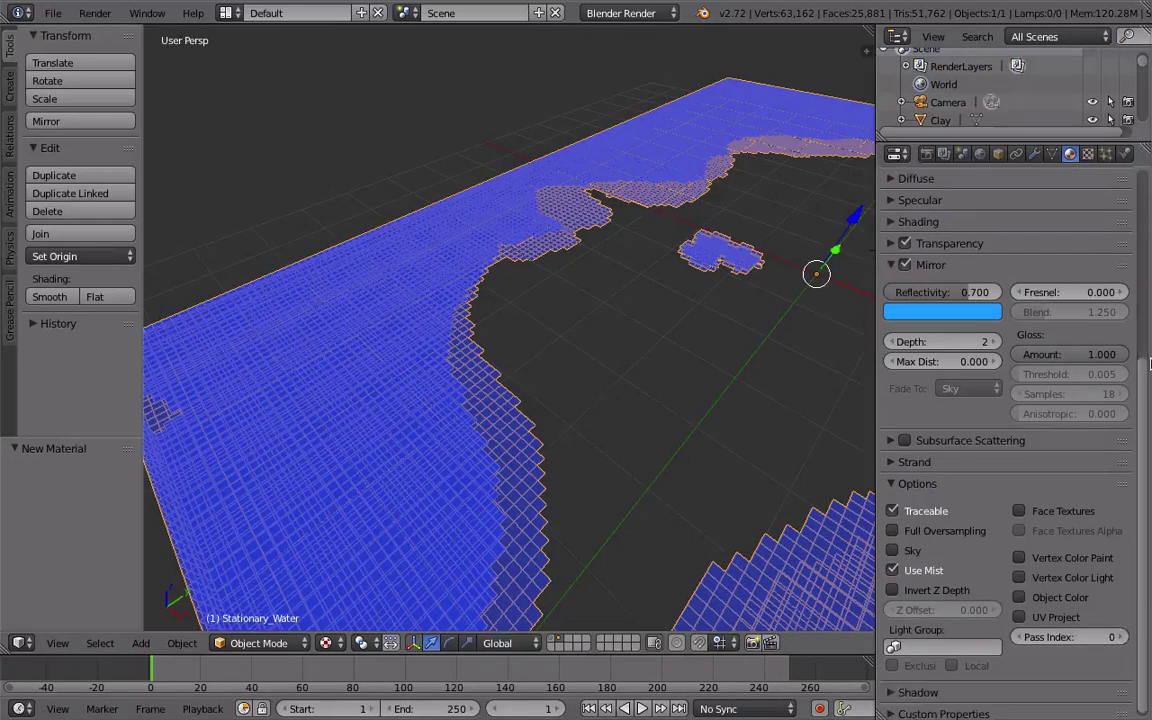
scroll(1138, 365, "down", 1)
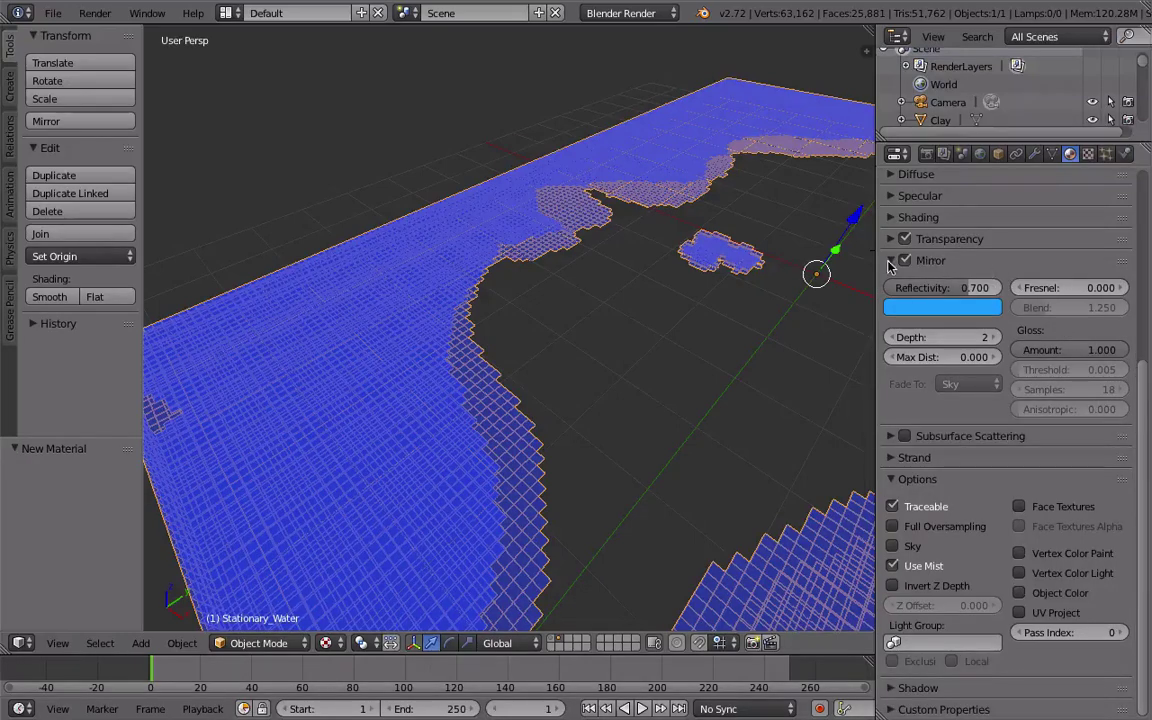
left_click(928, 262)
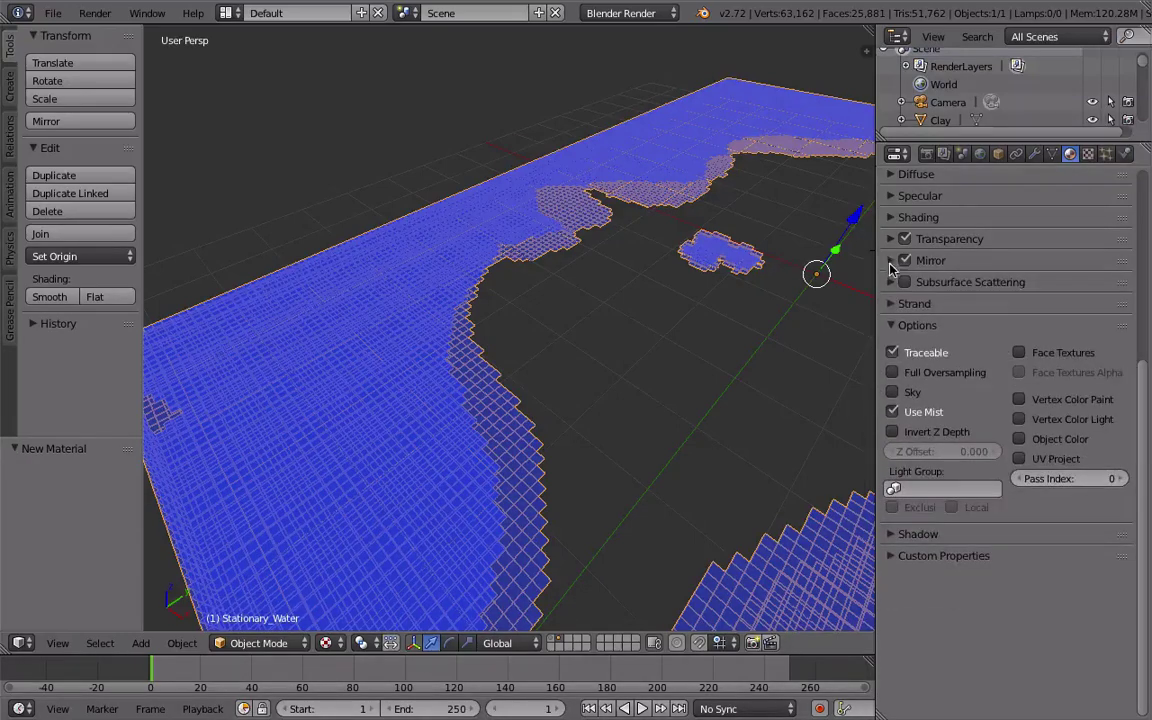
Step: Turn off Receive in the water material's shadow settings and reopen its transparency settings
left_click(887, 325)
left_click(888, 348)
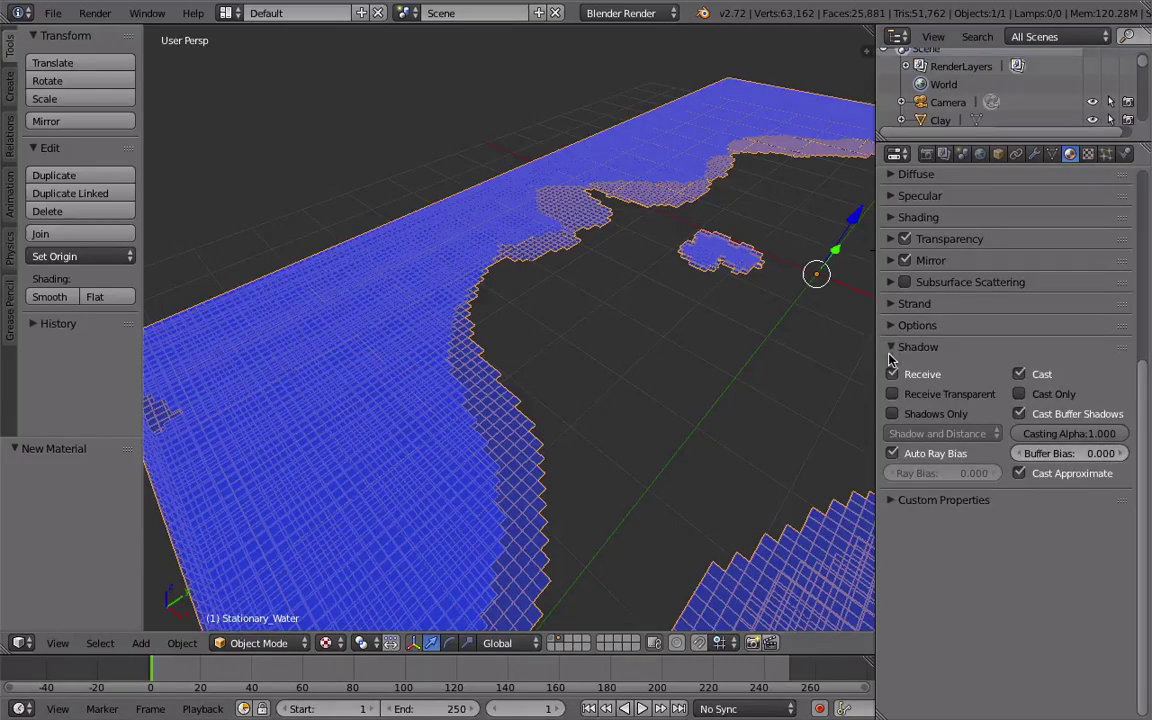
left_click(893, 375)
left_click(889, 347)
left_click(940, 393)
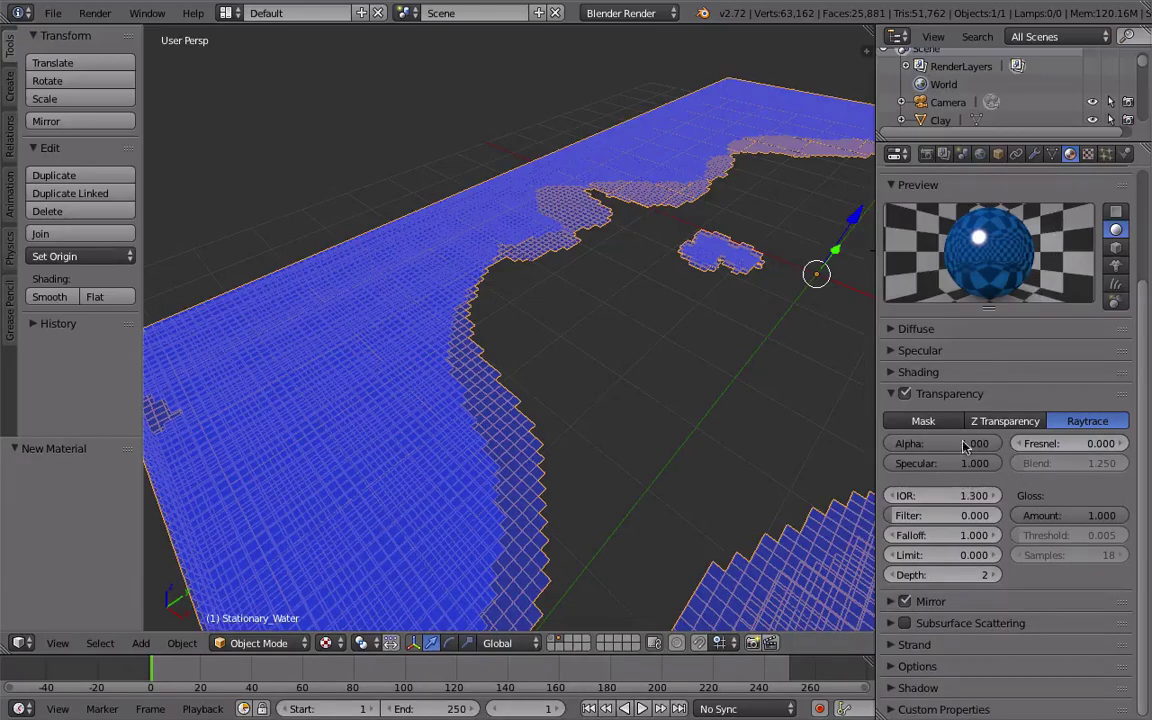
Step: Add a new texture to the water material and set its type to Clouds
left_click(1088, 153)
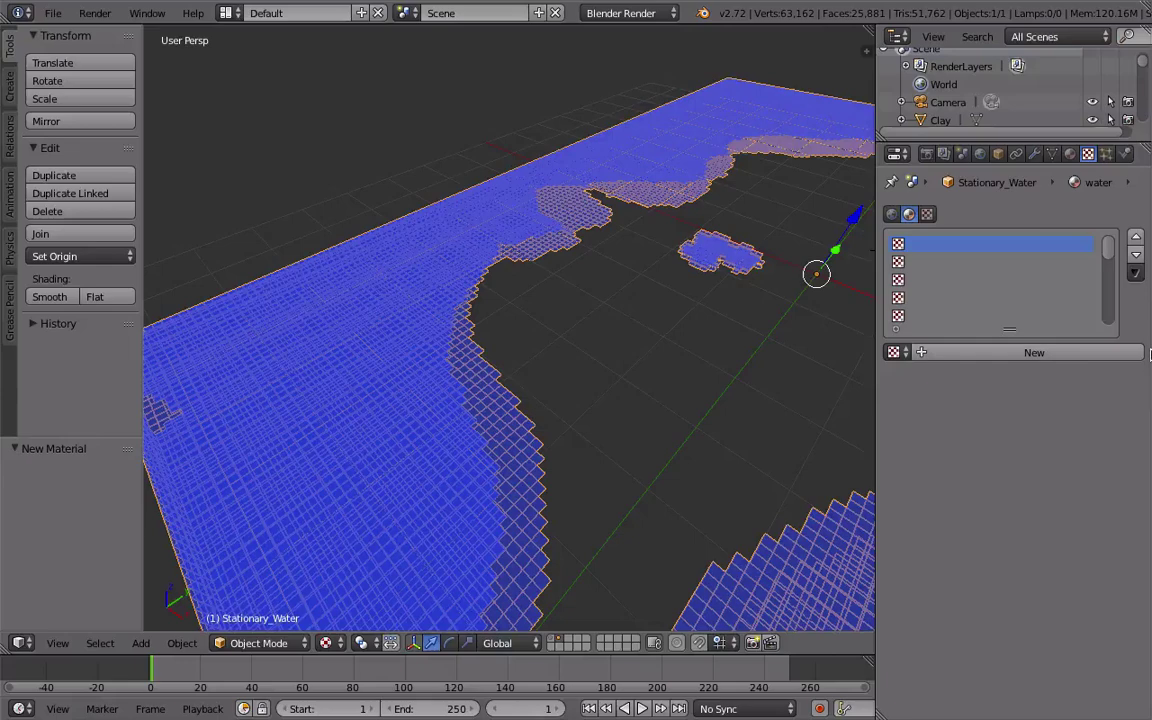
left_click(1075, 352)
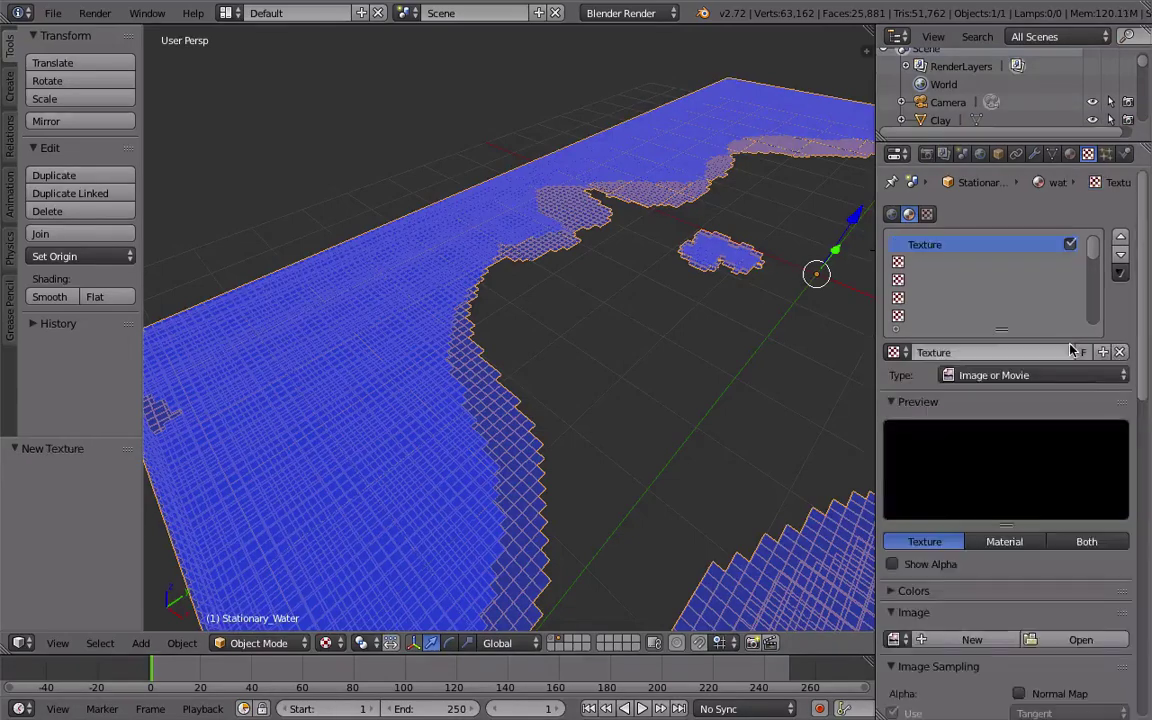
left_click(1016, 375)
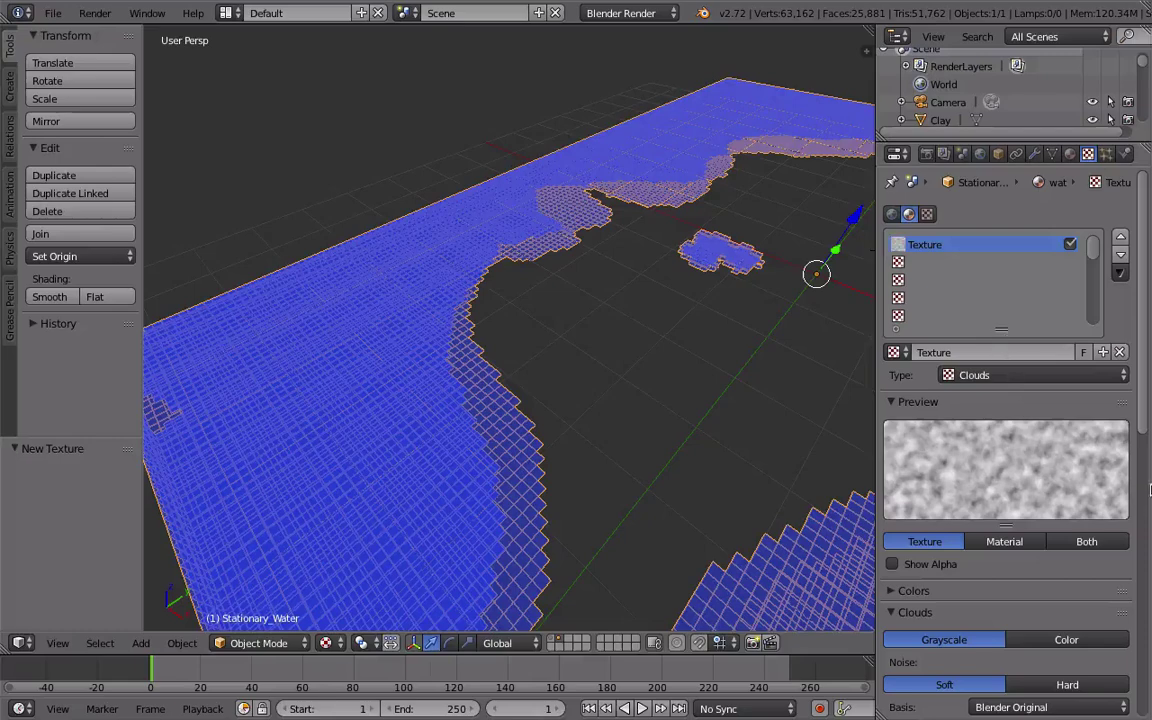
scroll(1023, 498, "down", 5)
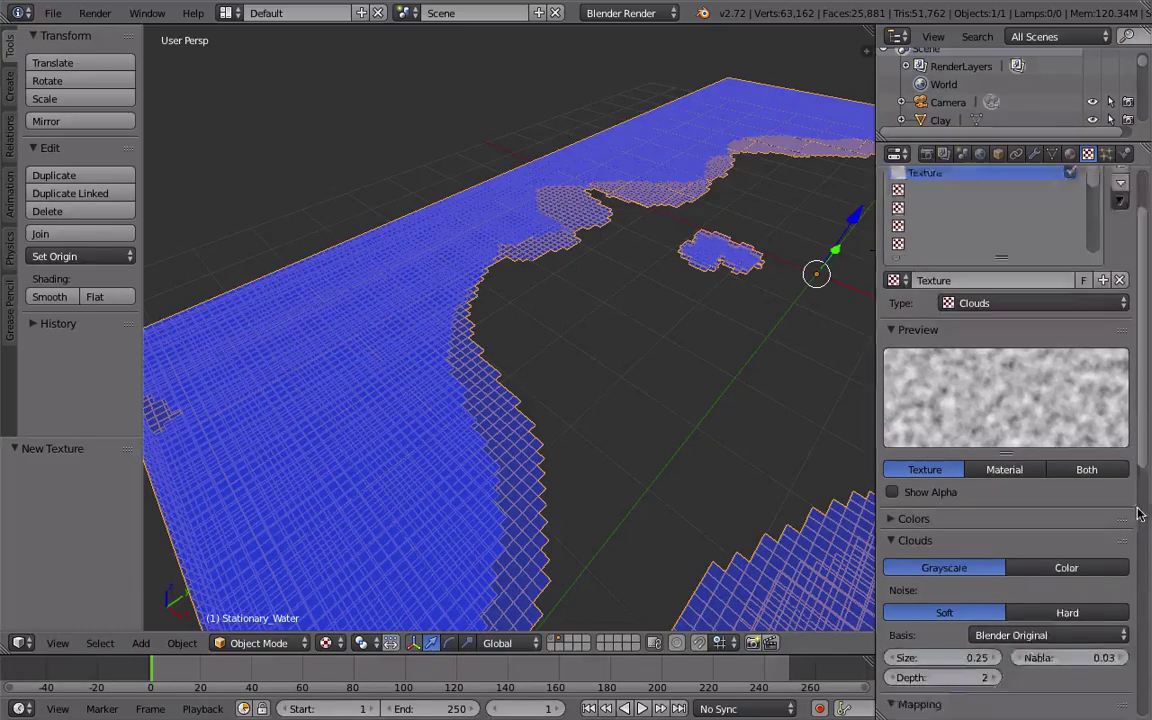
left_click(957, 511)
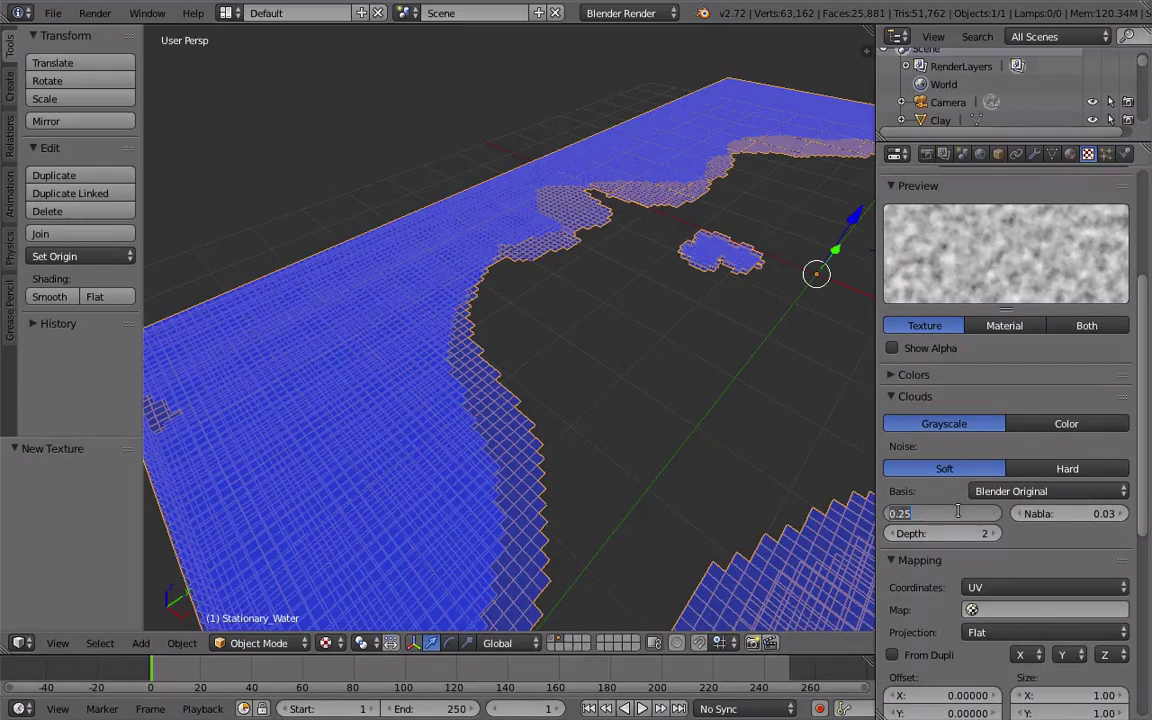
key("Escape")
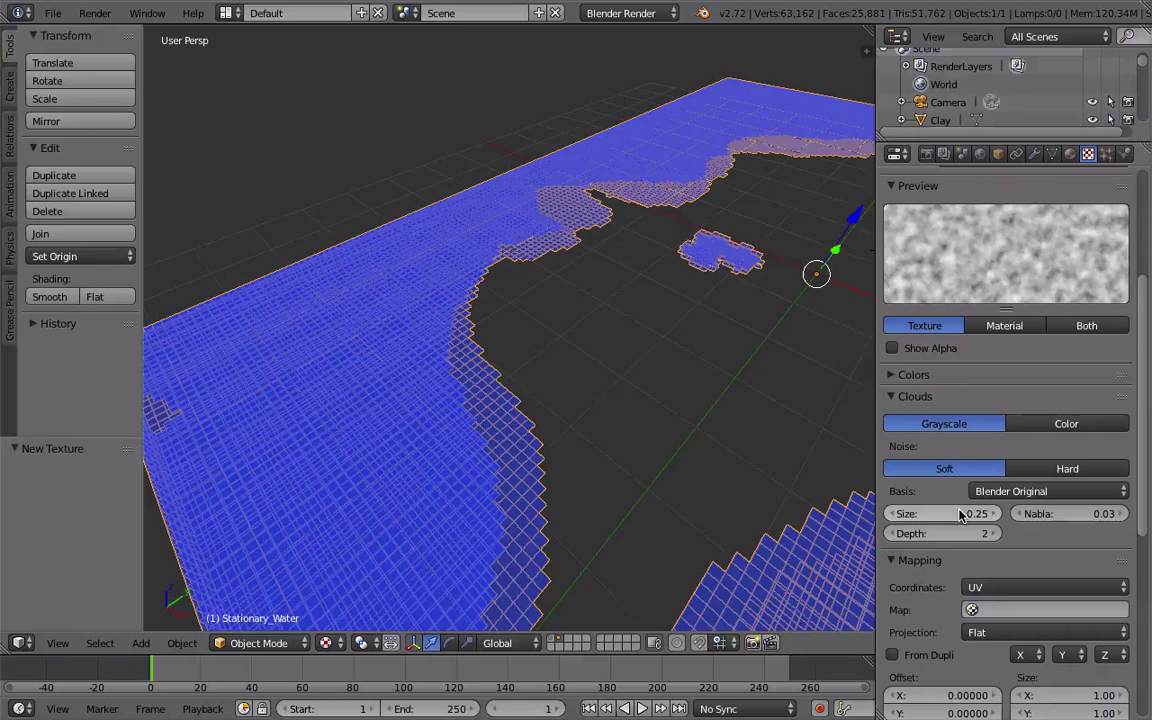
Step: Set the clouds texture's noise size to 0.10 and its mapping coordinates to Global
left_click(959, 512)
type("0.")
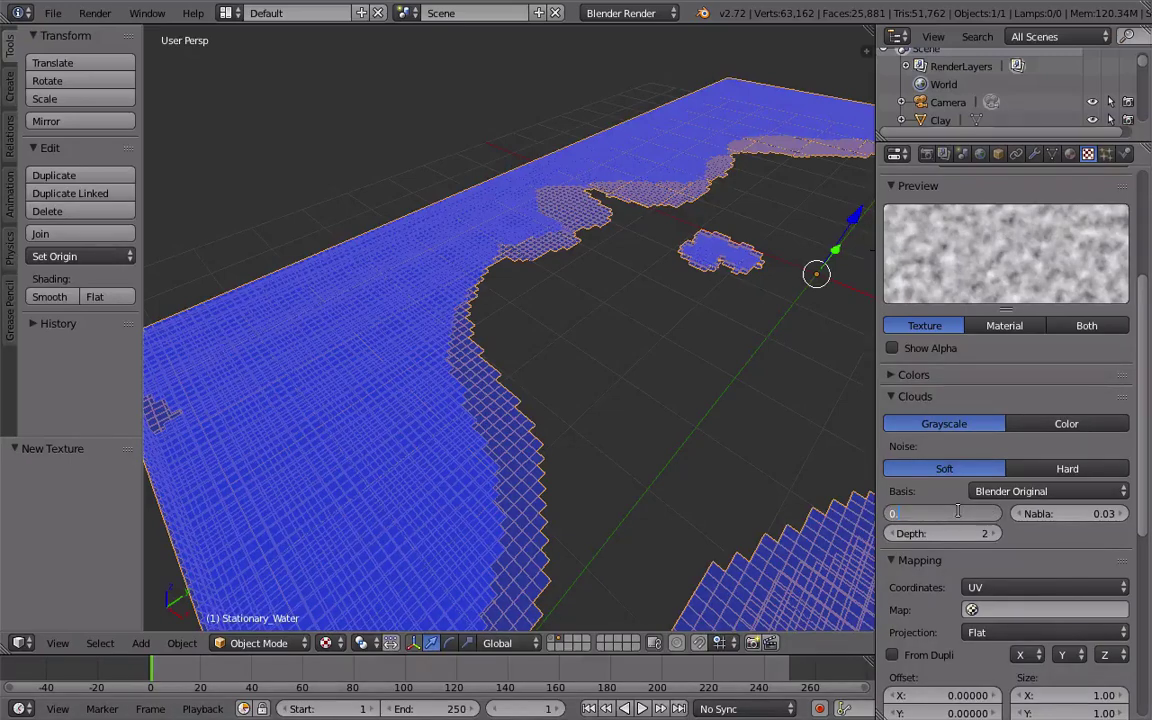
type("1")
key("Return")
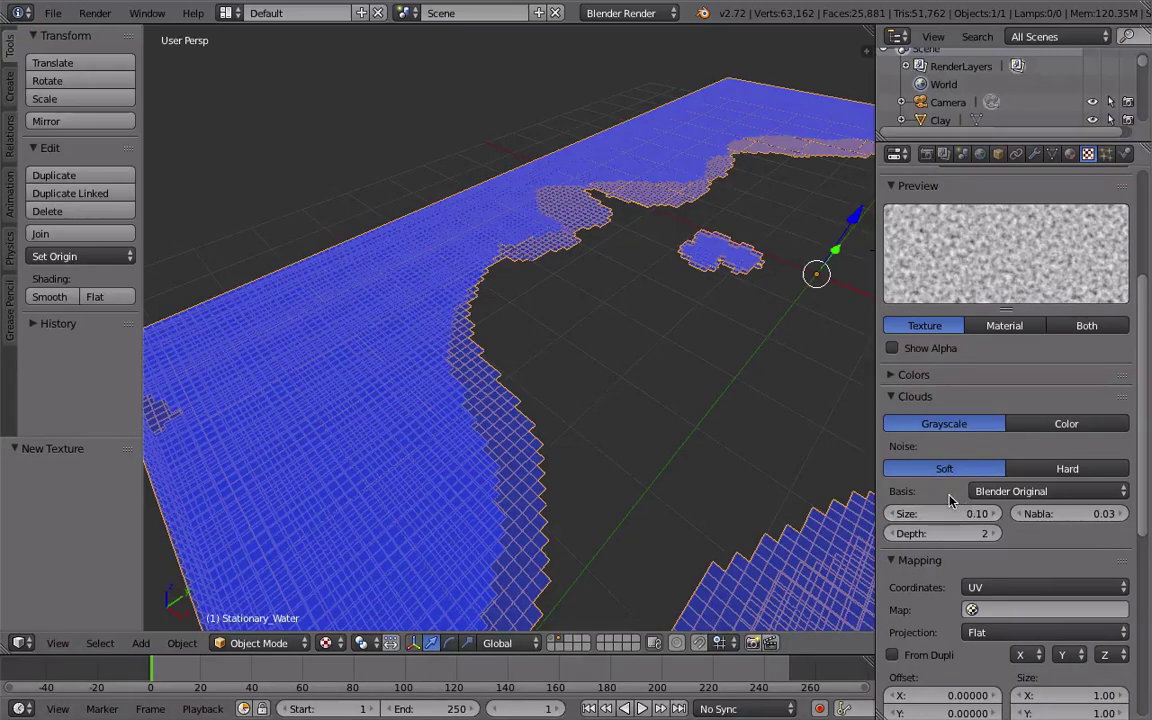
scroll(1000, 480, "down", 2)
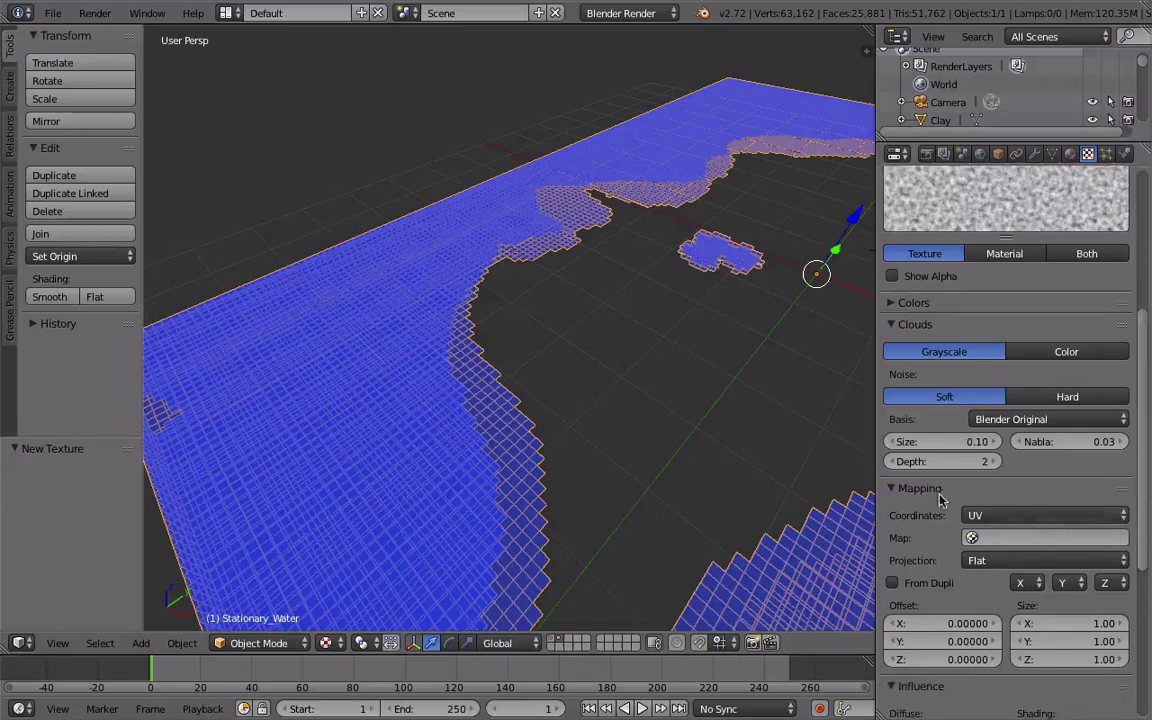
left_click(1000, 515)
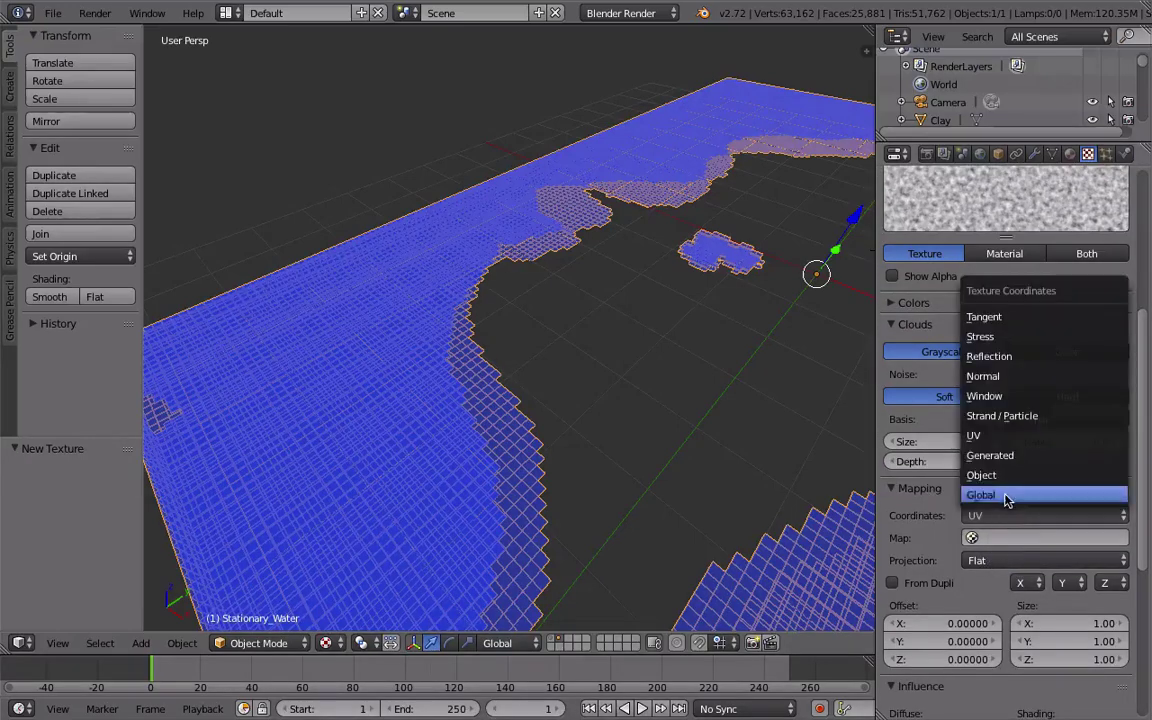
left_click(940, 490)
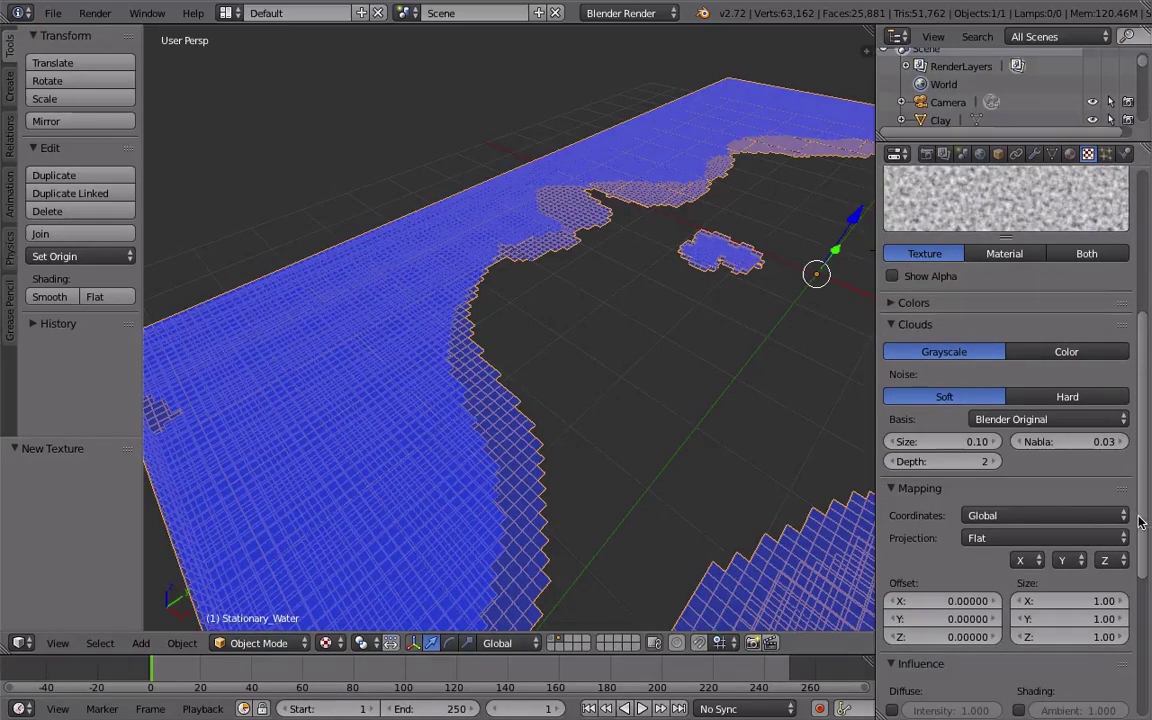
Step: Make the clouds texture influence the water material's normals with a value of 2.0
scroll(1136, 520, "down", 1)
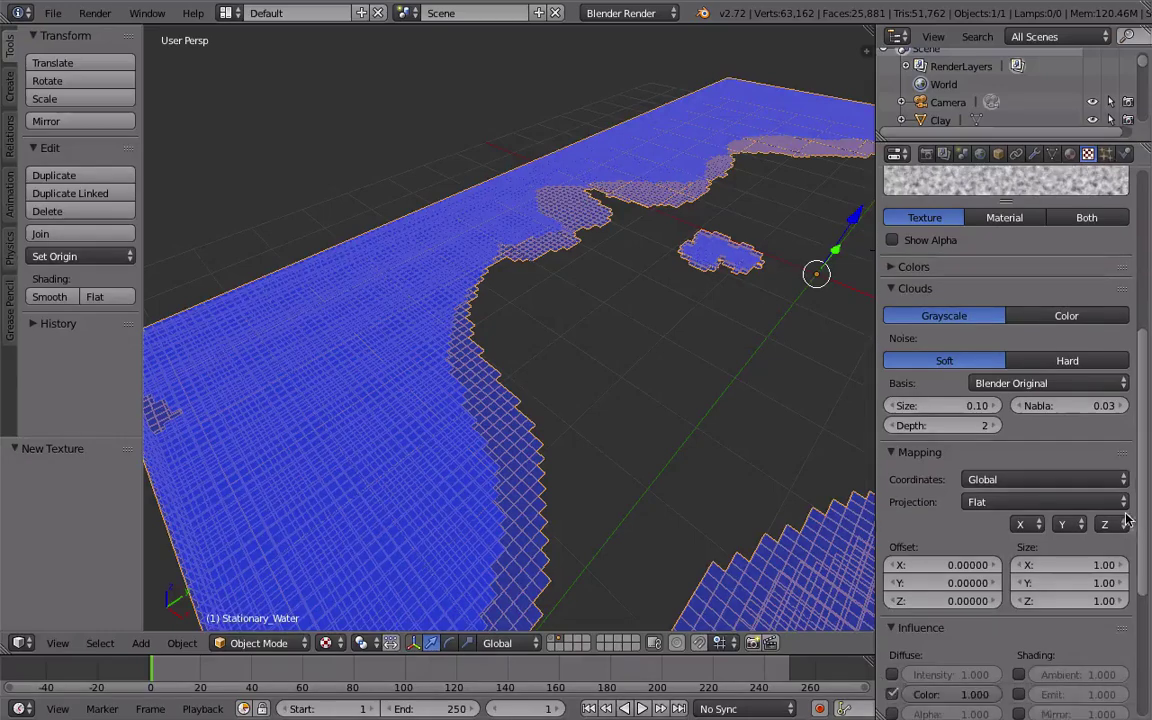
left_click(899, 453)
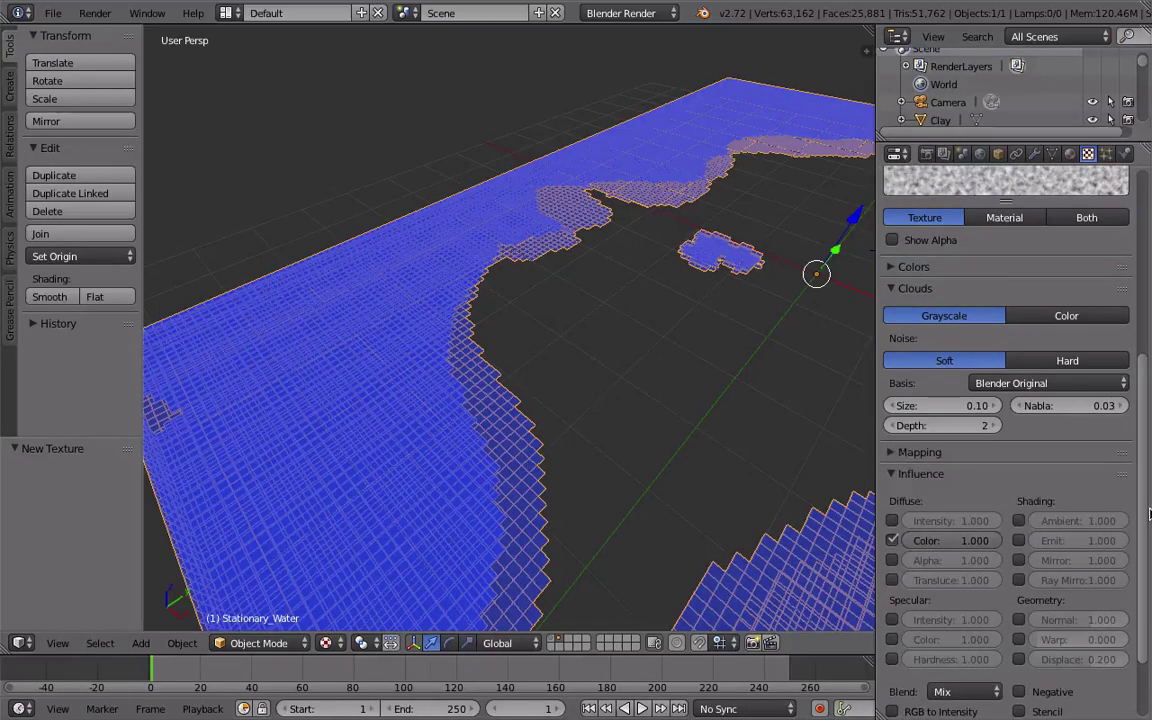
scroll(1149, 514, "down", 2)
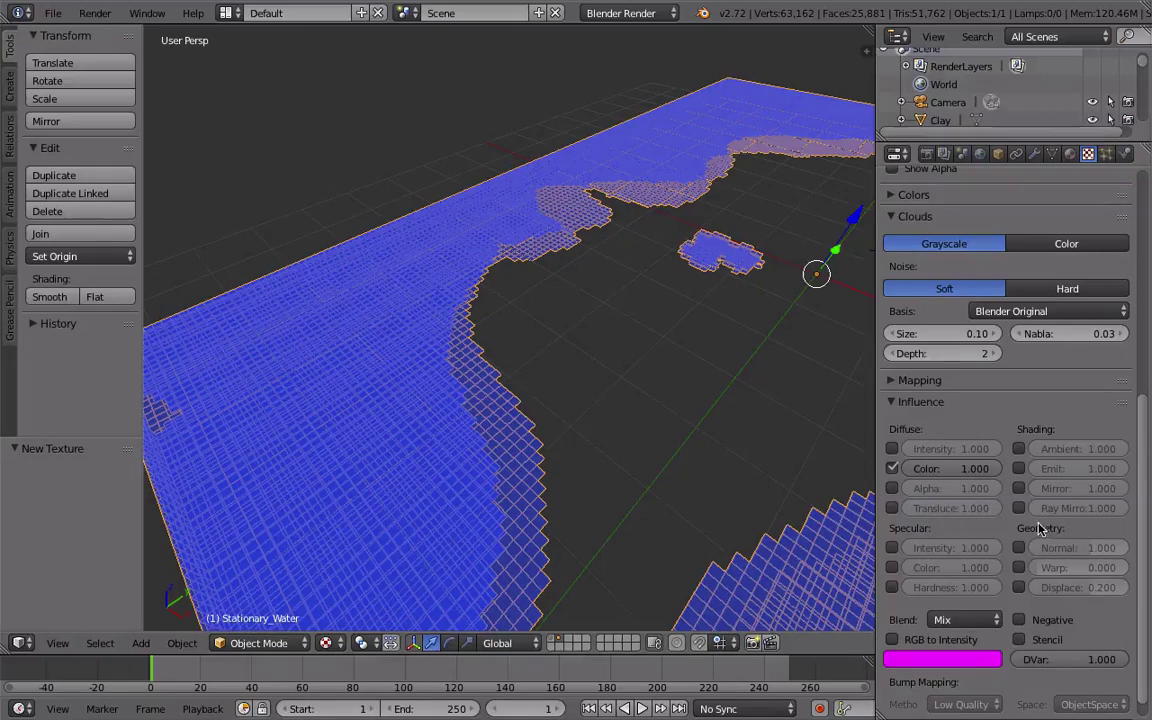
left_click(1020, 548)
left_click(1071, 547)
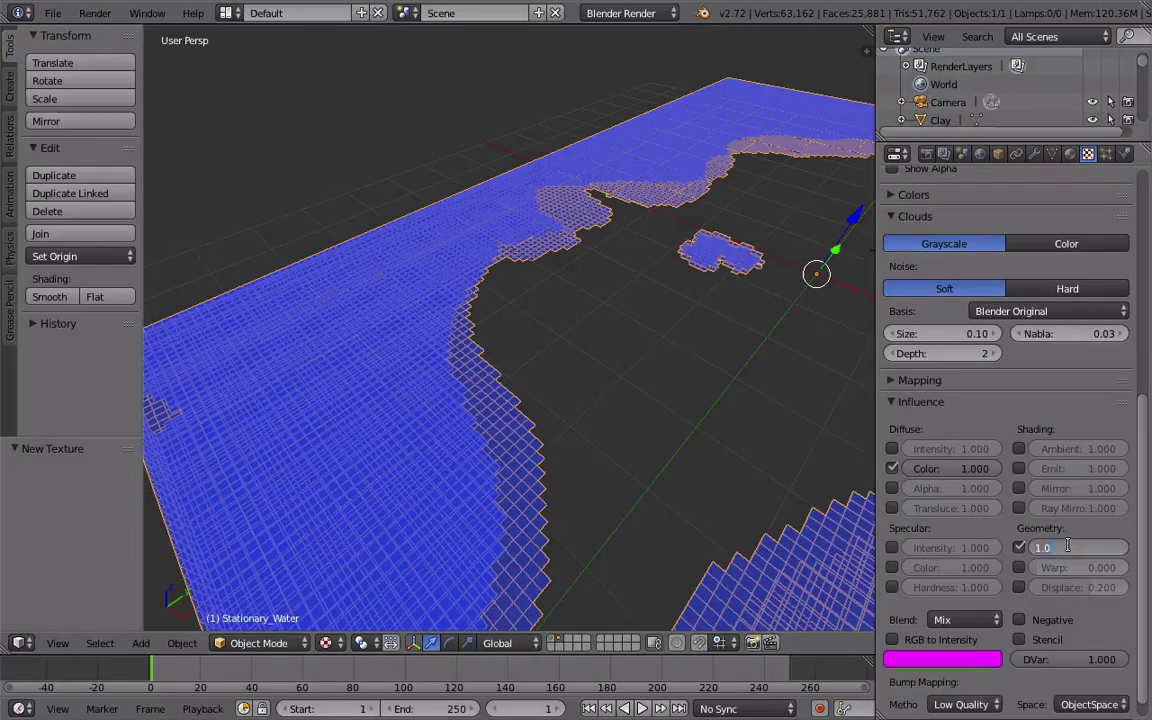
type("2")
key("Return")
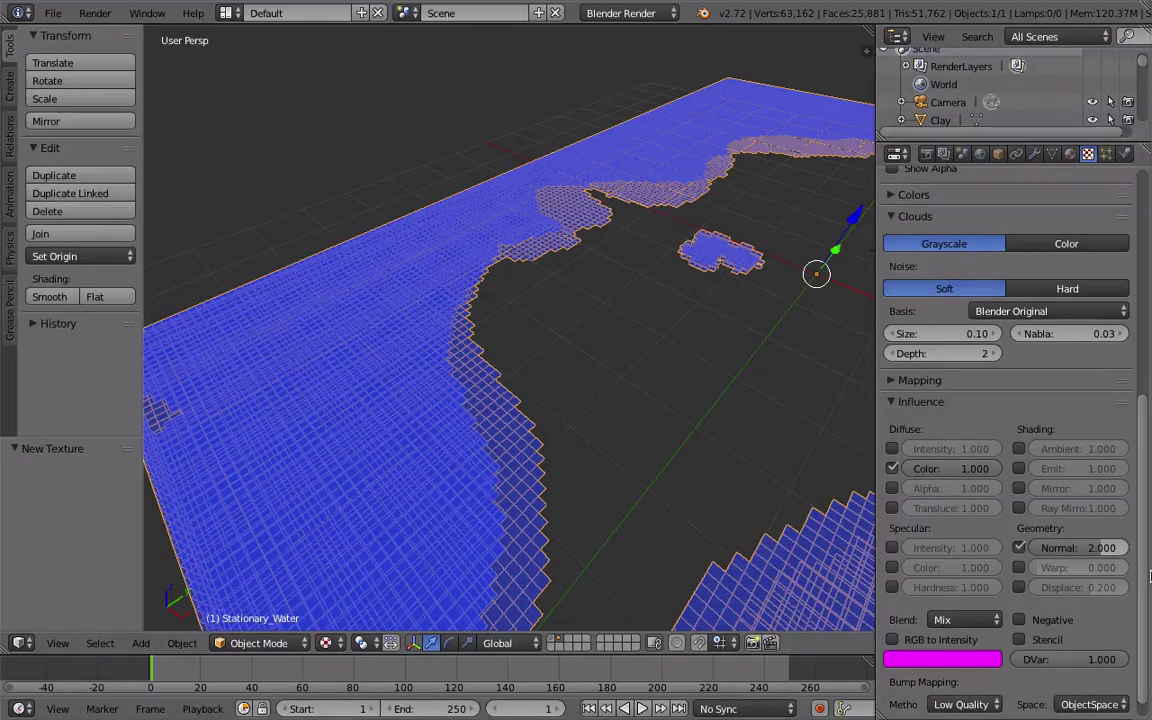
Step: Set the texture's influence color to light blue of about R 0, G 0.442, B 1 and its bump mapping method to Original
scroll(1150, 576, "down", 1)
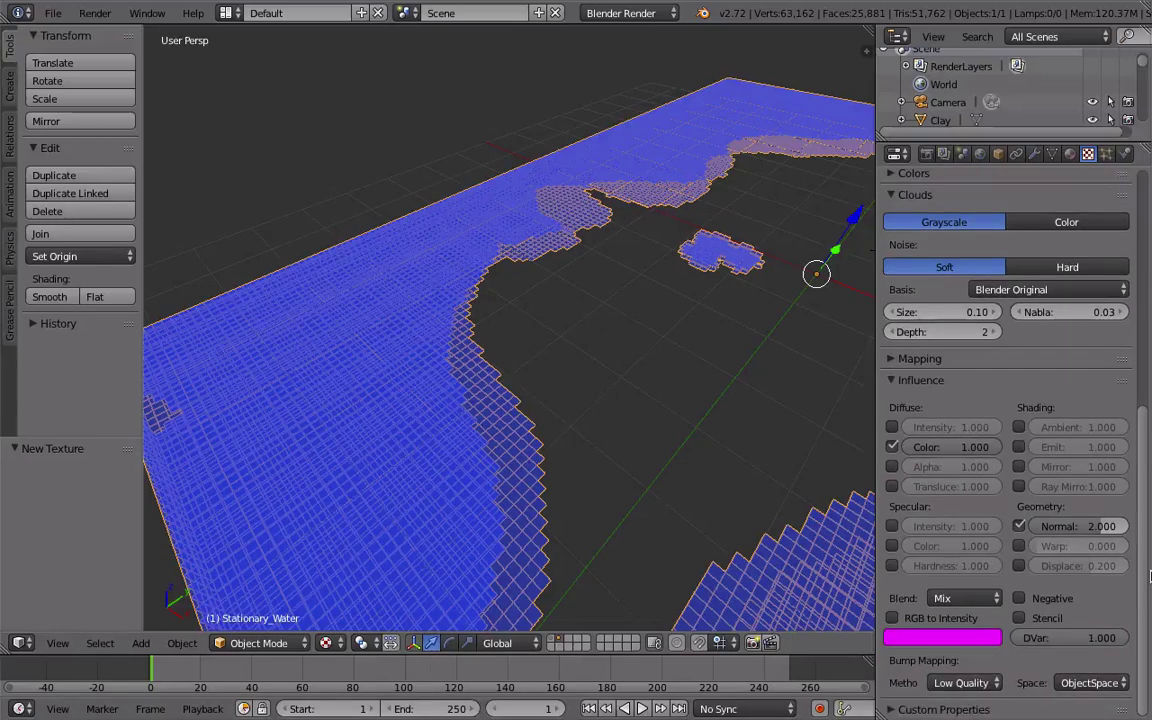
left_click(932, 637)
left_click_drag(851, 424, 930, 399)
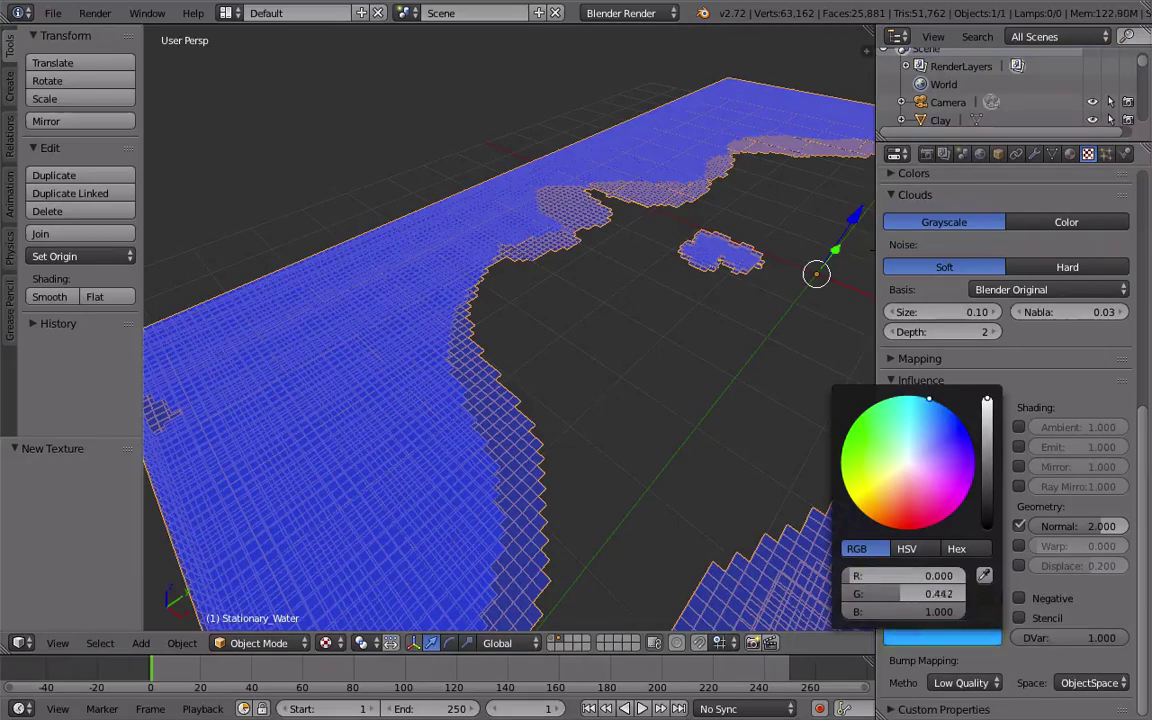
left_click(978, 682)
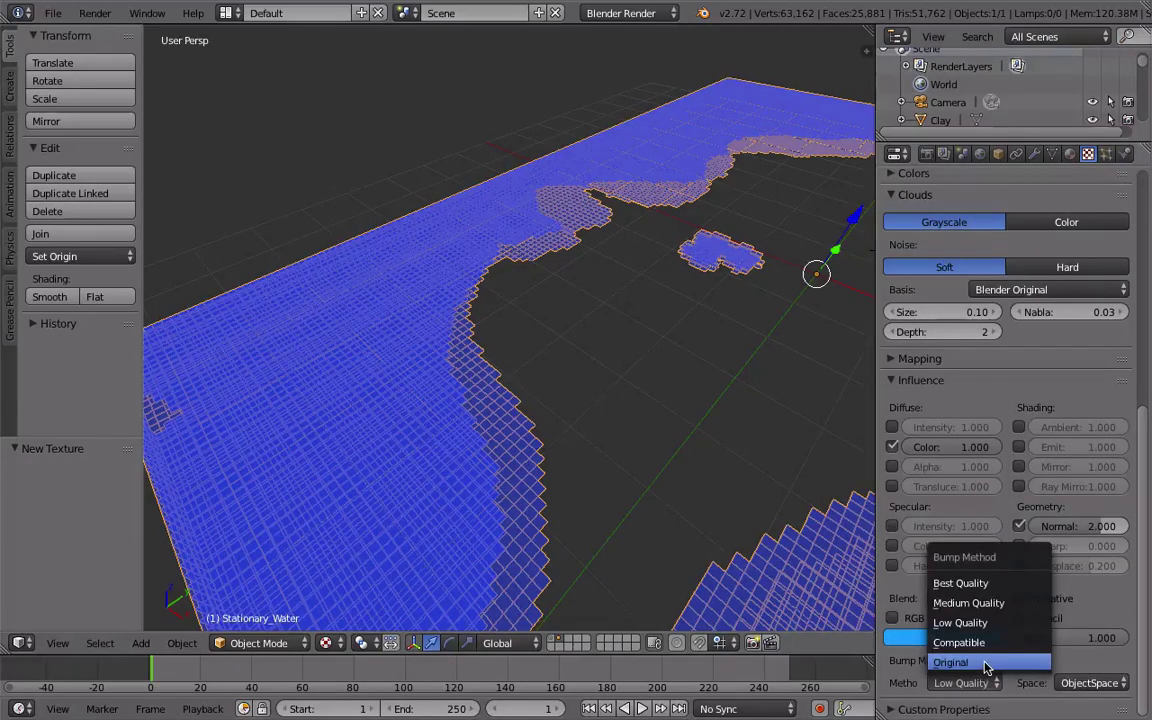
left_click(986, 664)
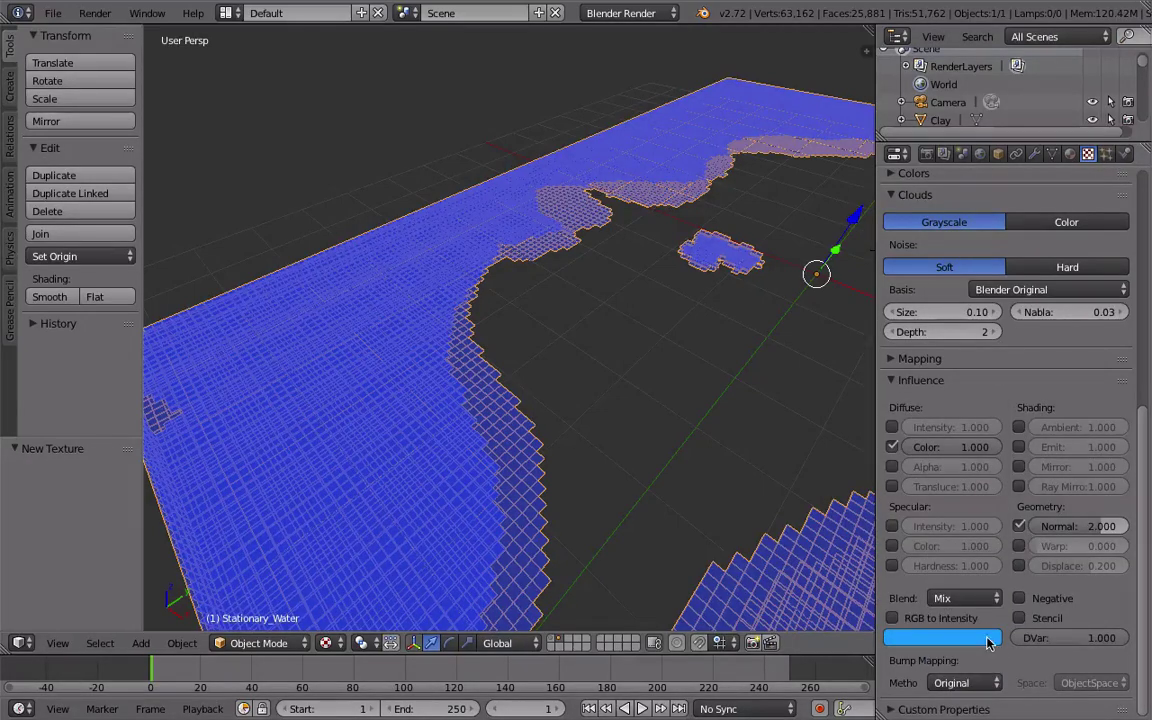
Step: Return to the water material settings, show the terrain's layer together with the water and switch to the camera view
scroll(1010, 300, "up", 5)
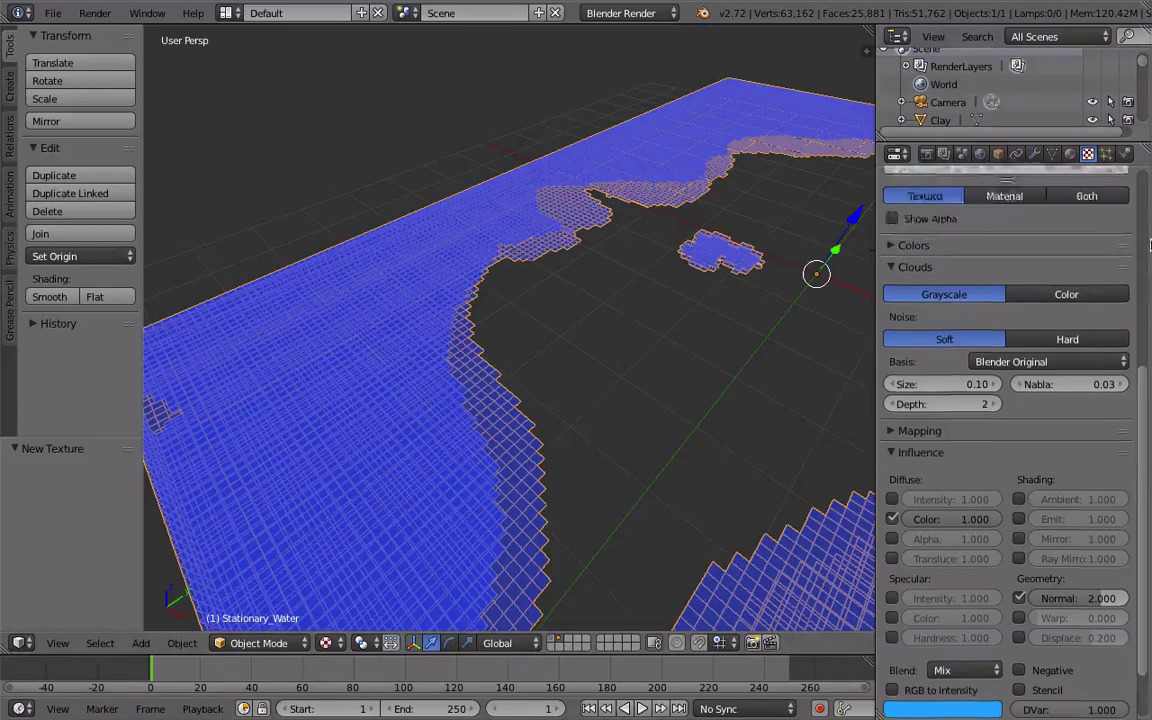
left_click(1071, 154)
scroll(1000, 260, "up", 3)
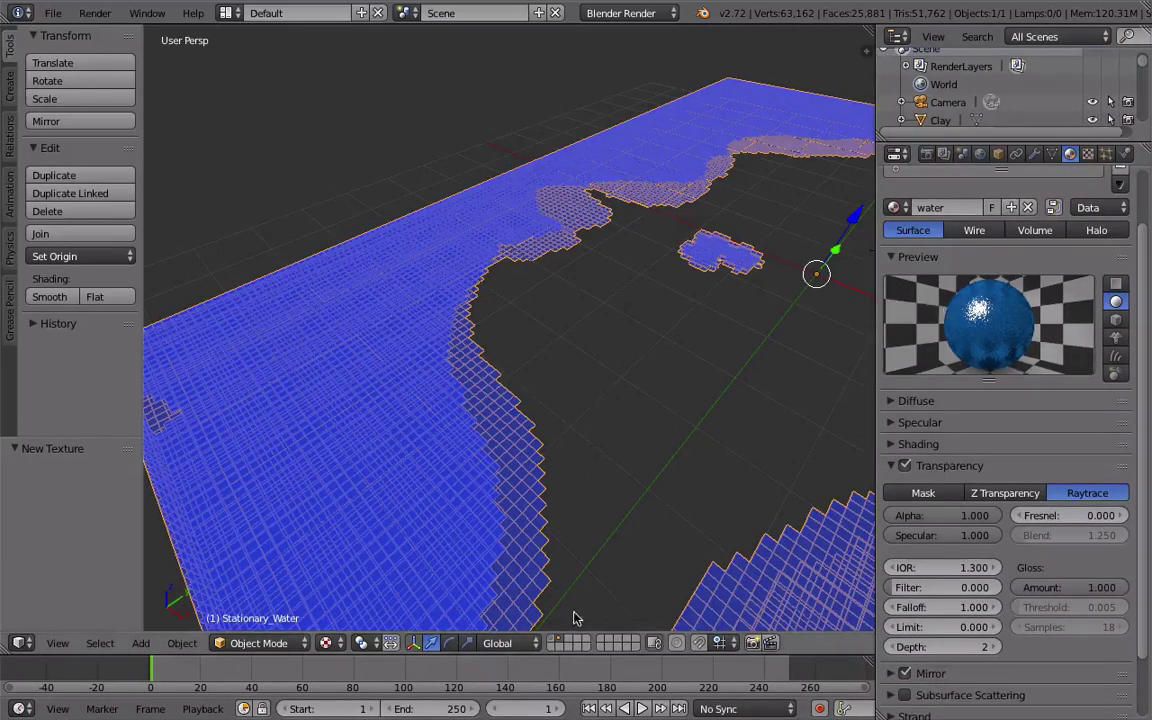
left_click(555, 644, "shift")
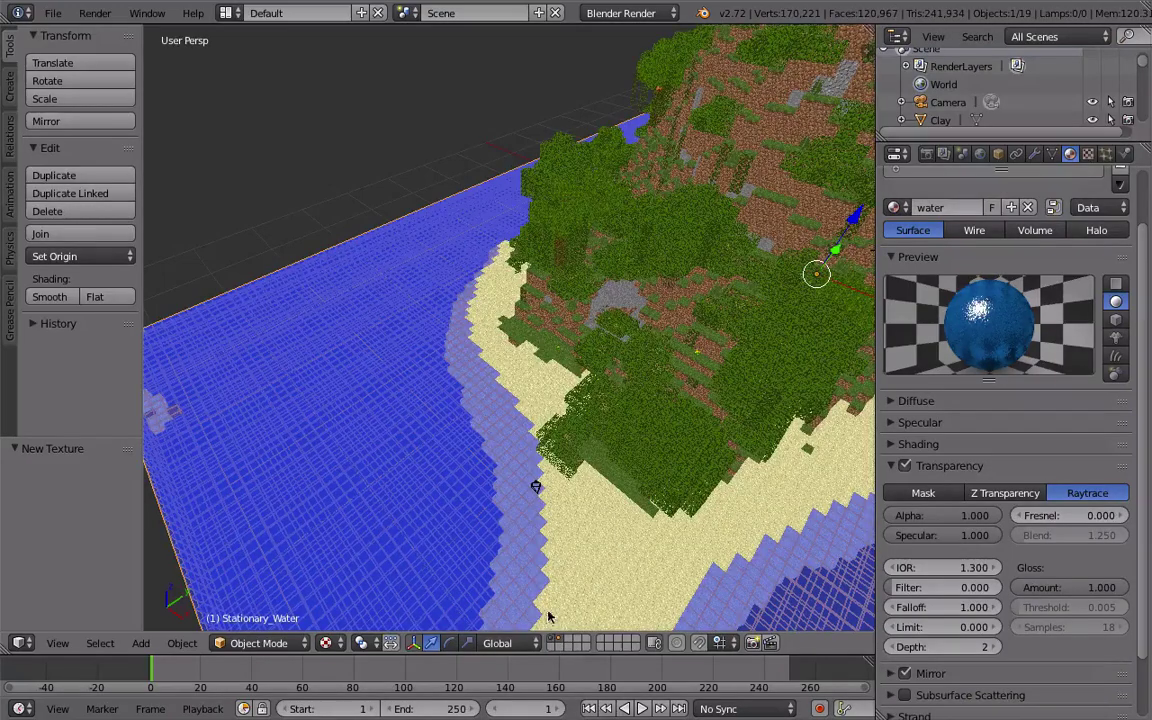
key("KP_0")
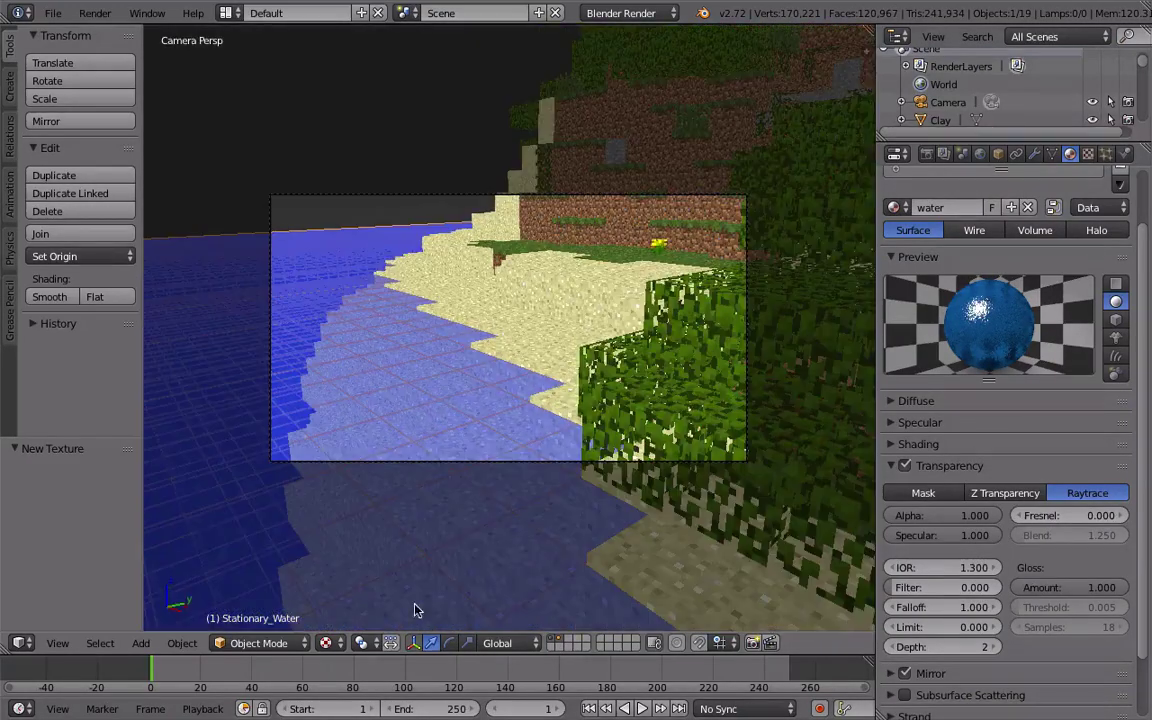
Step: Render the image and examine the water along the sandy shoreline, then close the render
left_click(92, 13)
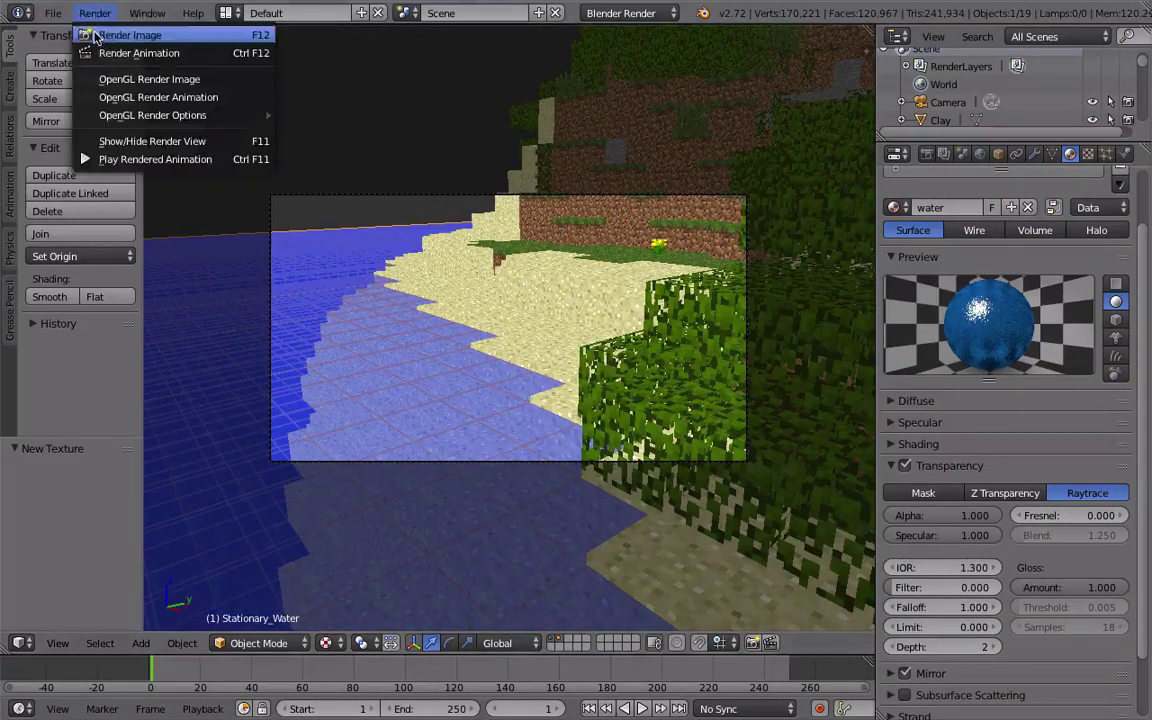
left_click(90, 36)
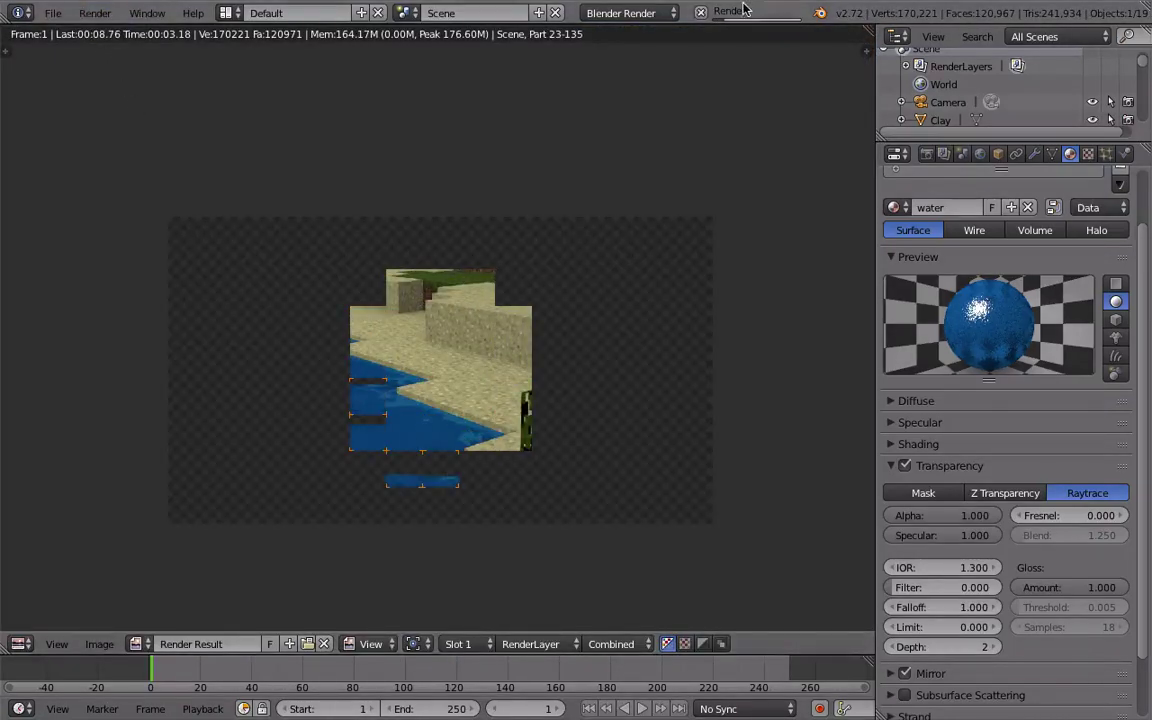
scroll(330, 345, "up", 3)
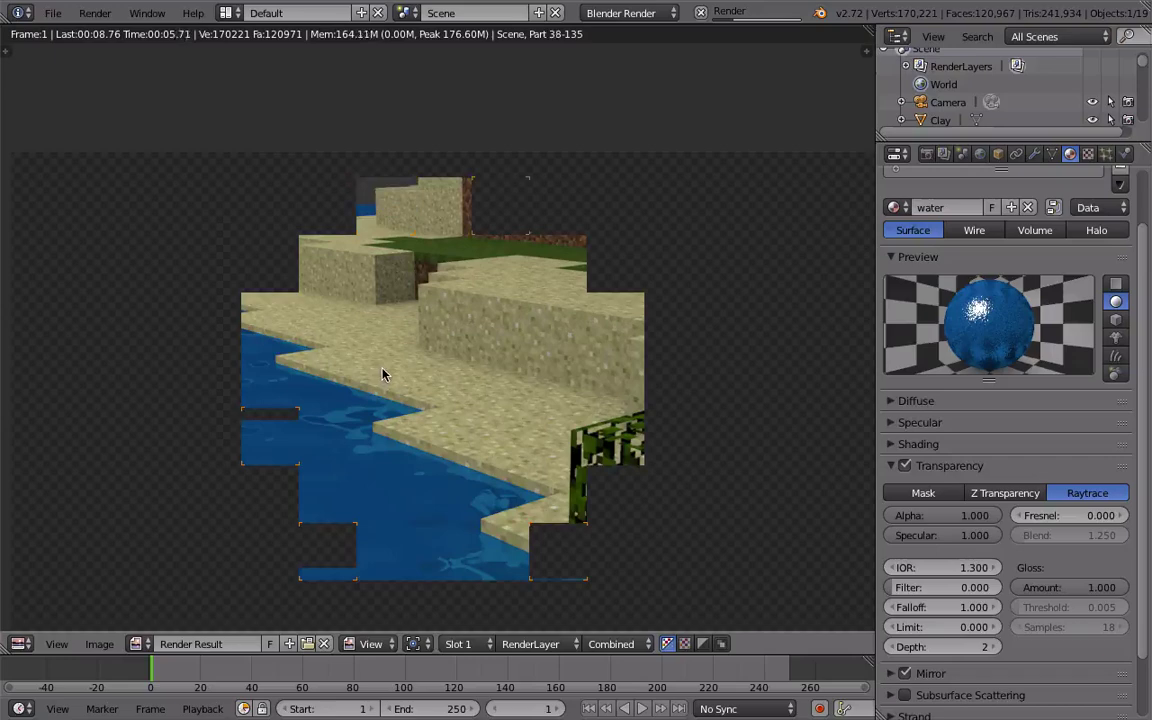
middle_click_drag(469, 331, 486, 342)
scroll(483, 350, "up", 2)
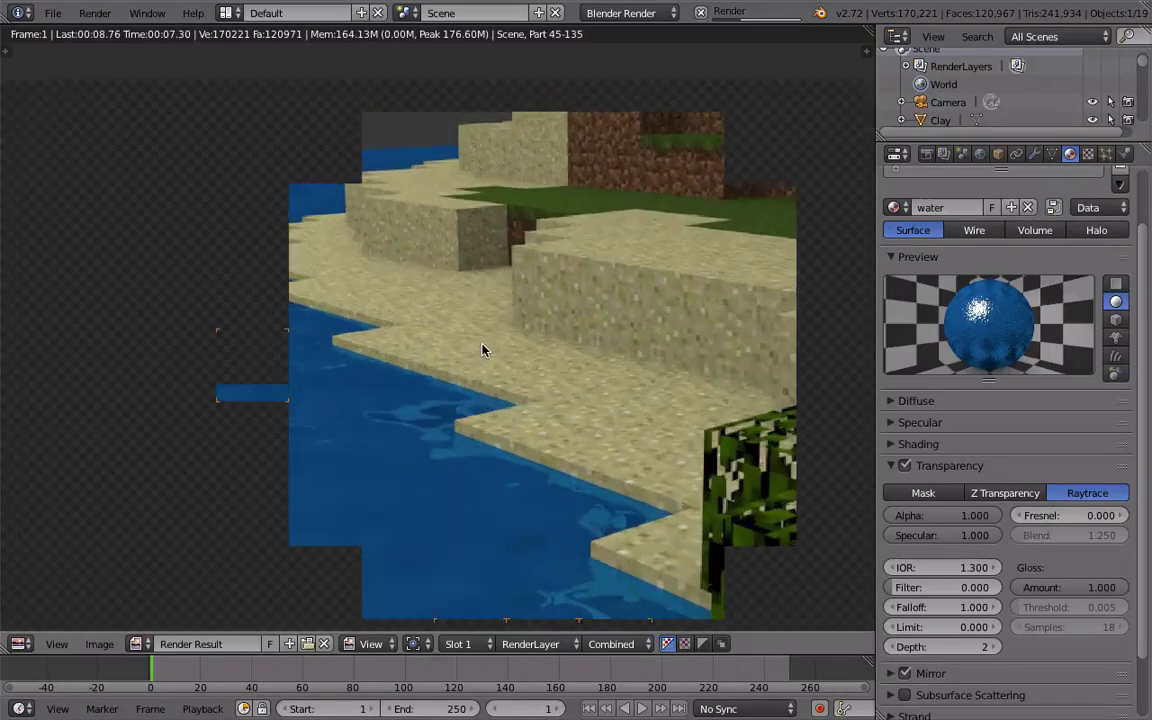
scroll(481, 350, "down", 2)
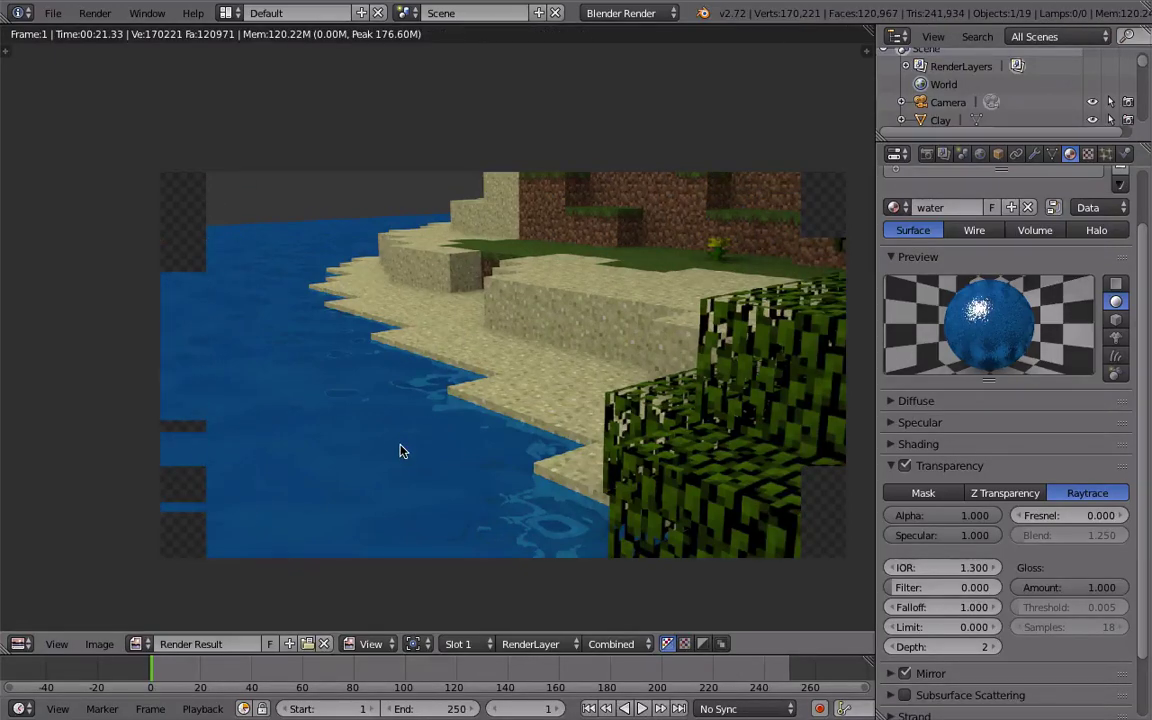
key("Escape")
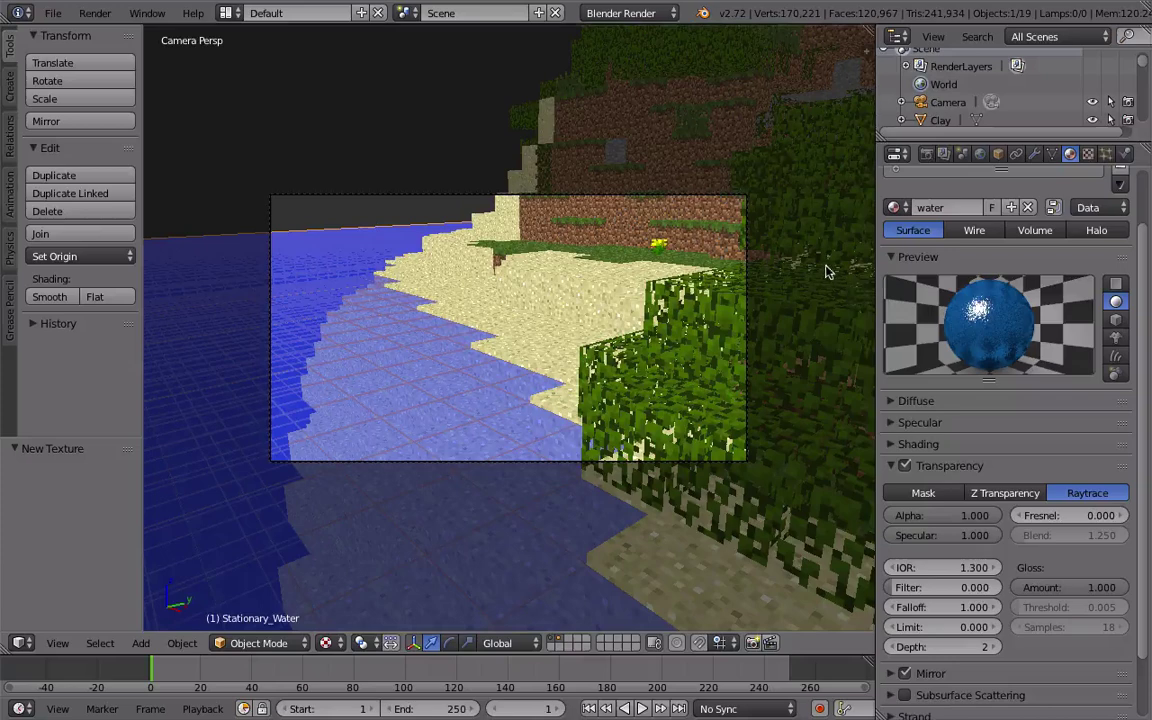
Step: Set the world's horizon color to a bright cyan at full brightness
left_click(980, 154)
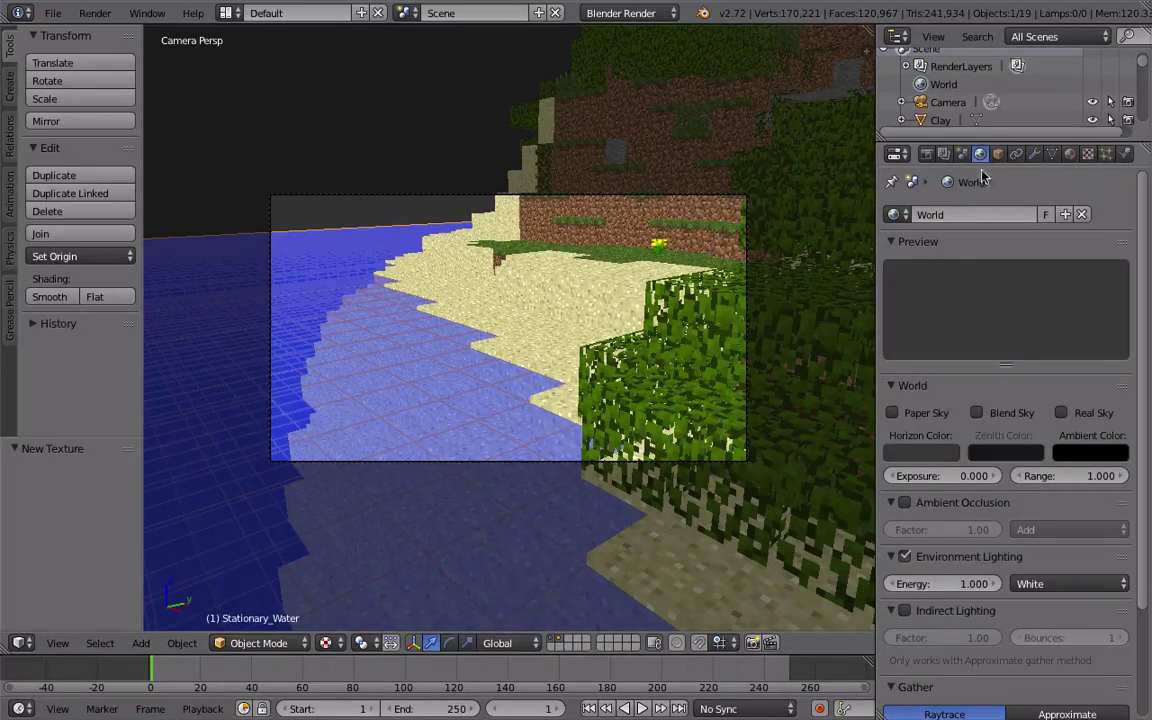
left_click(943, 455)
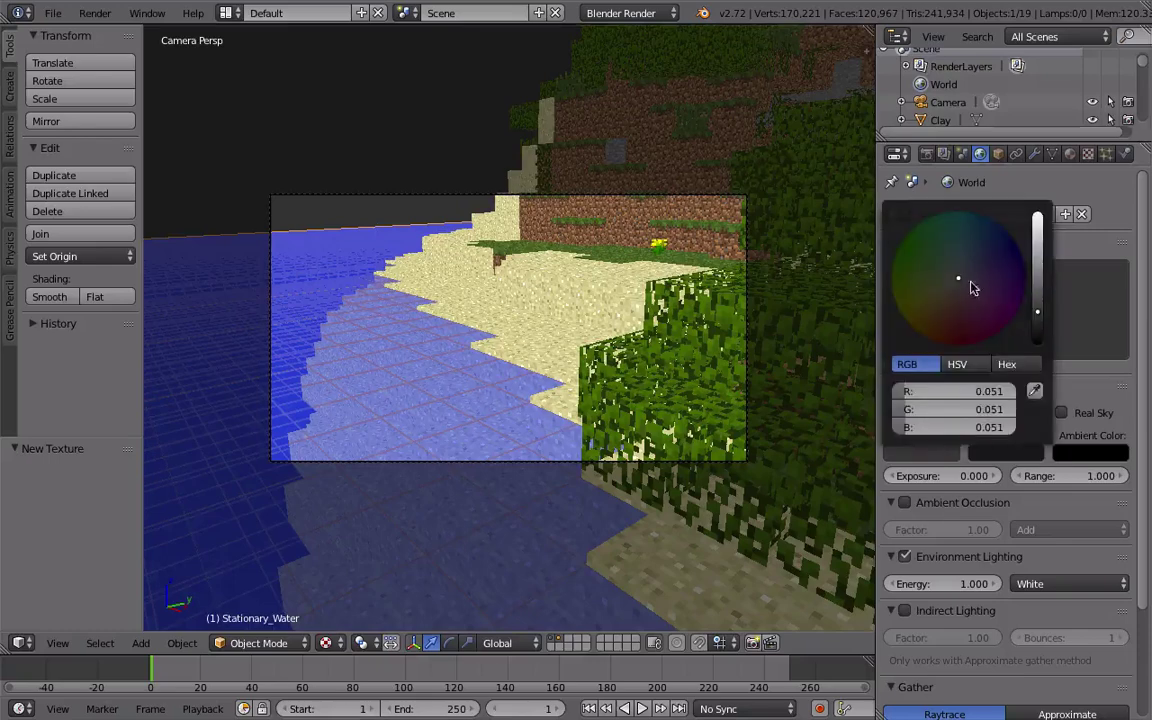
left_click_drag(1037, 272, 1037, 237)
left_click_drag(938, 254, 964, 252)
left_click_drag(1037, 237, 1037, 213)
left_click_drag(962, 250, 961, 236)
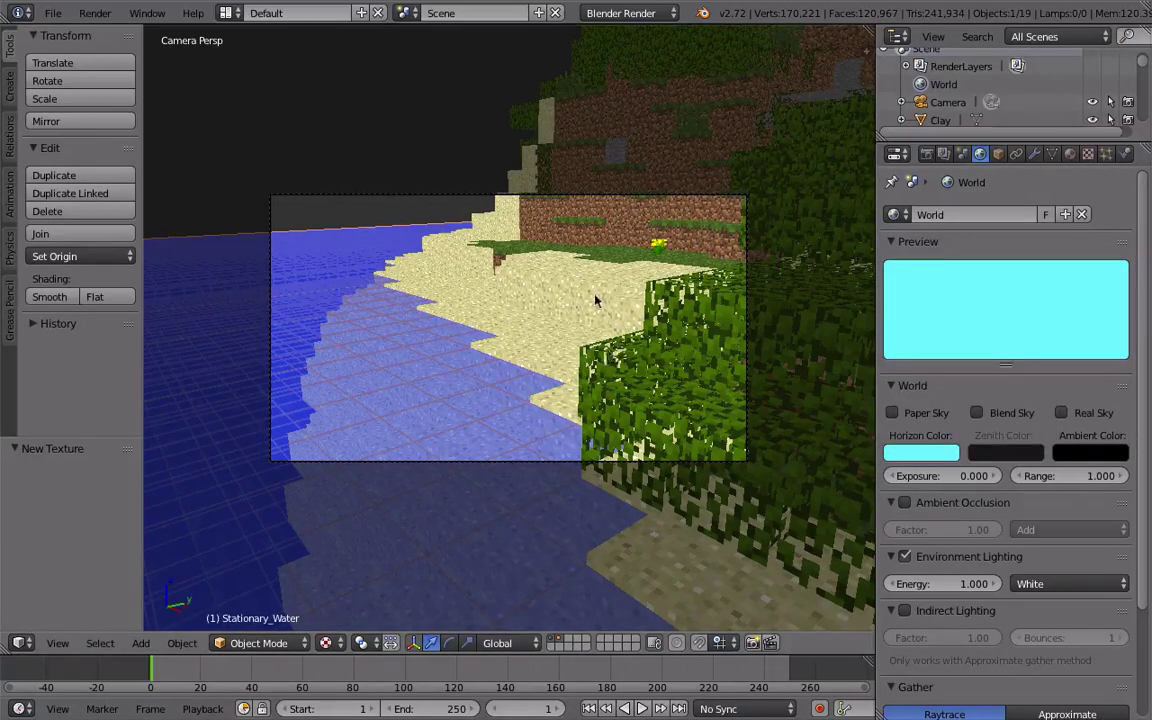
Step: Add a spot lamp to the scene
middle_click_drag(588, 257, 643, 287)
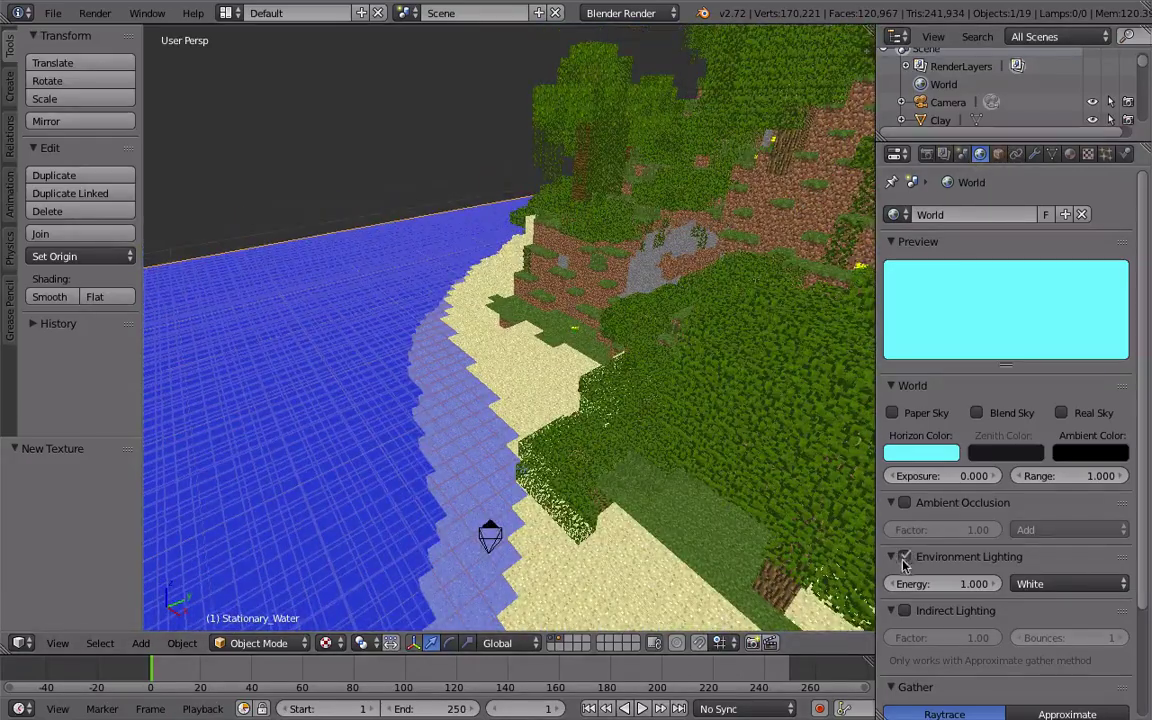
middle_click_drag(411, 303, 406, 365)
scroll(538, 347, "down", 5)
scroll(538, 350, "up", 1)
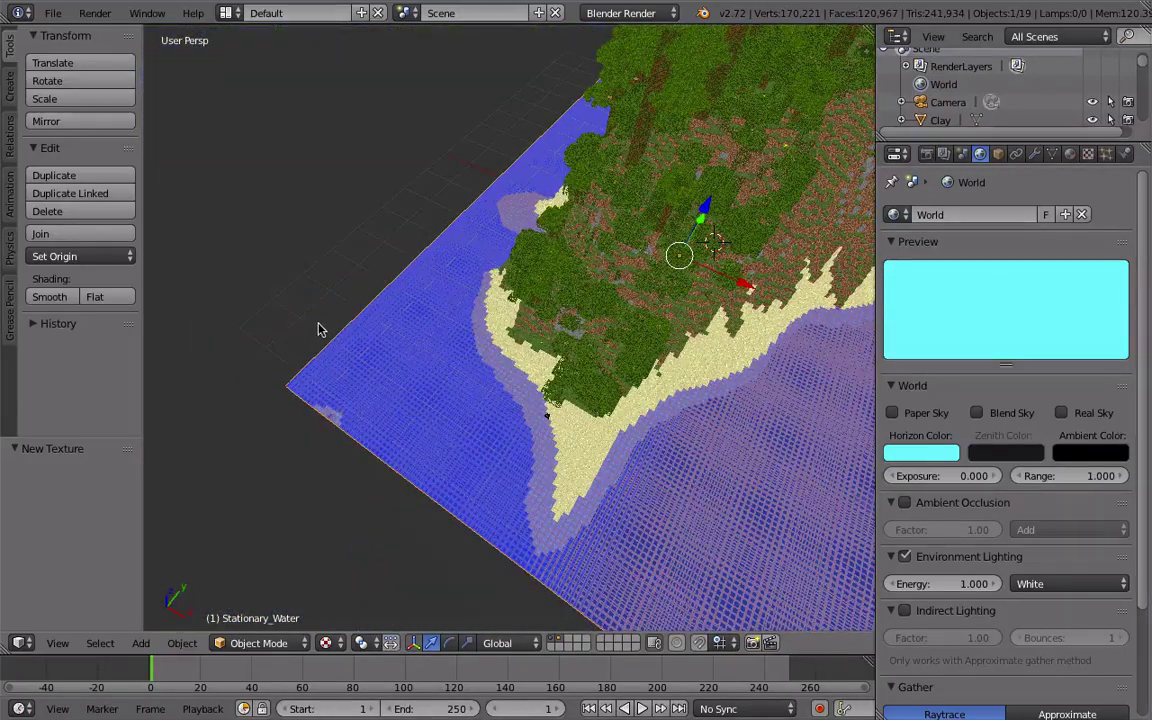
key("shift+a")
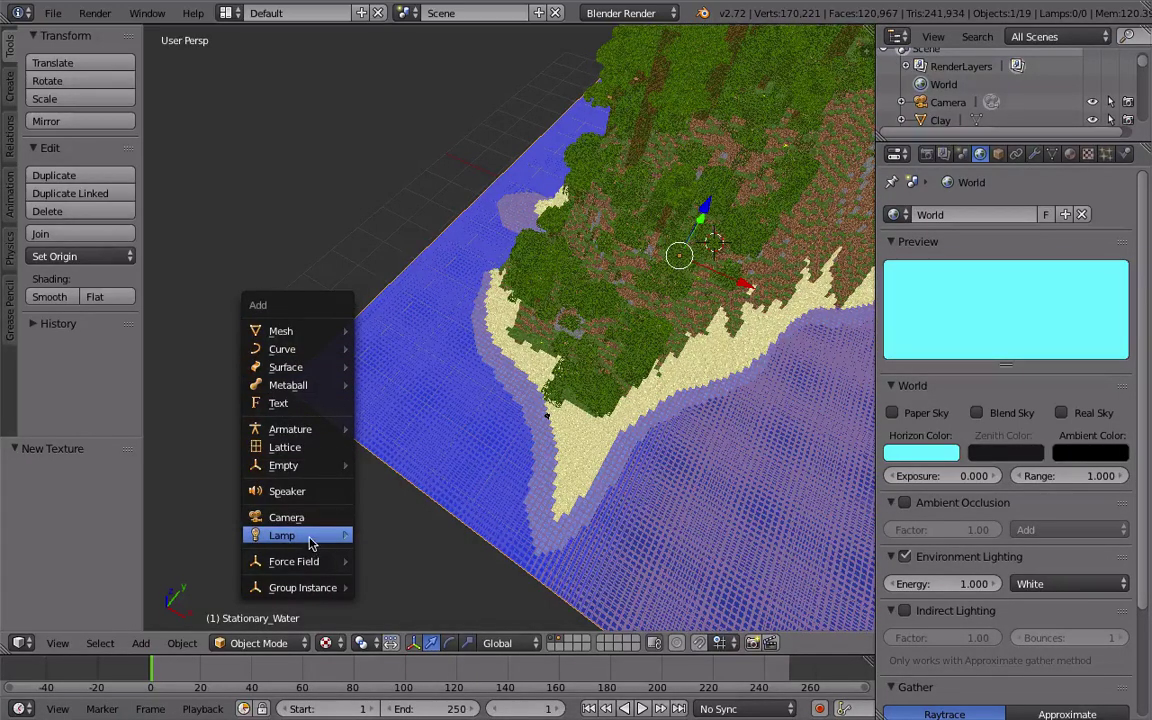
right_click(561, 387)
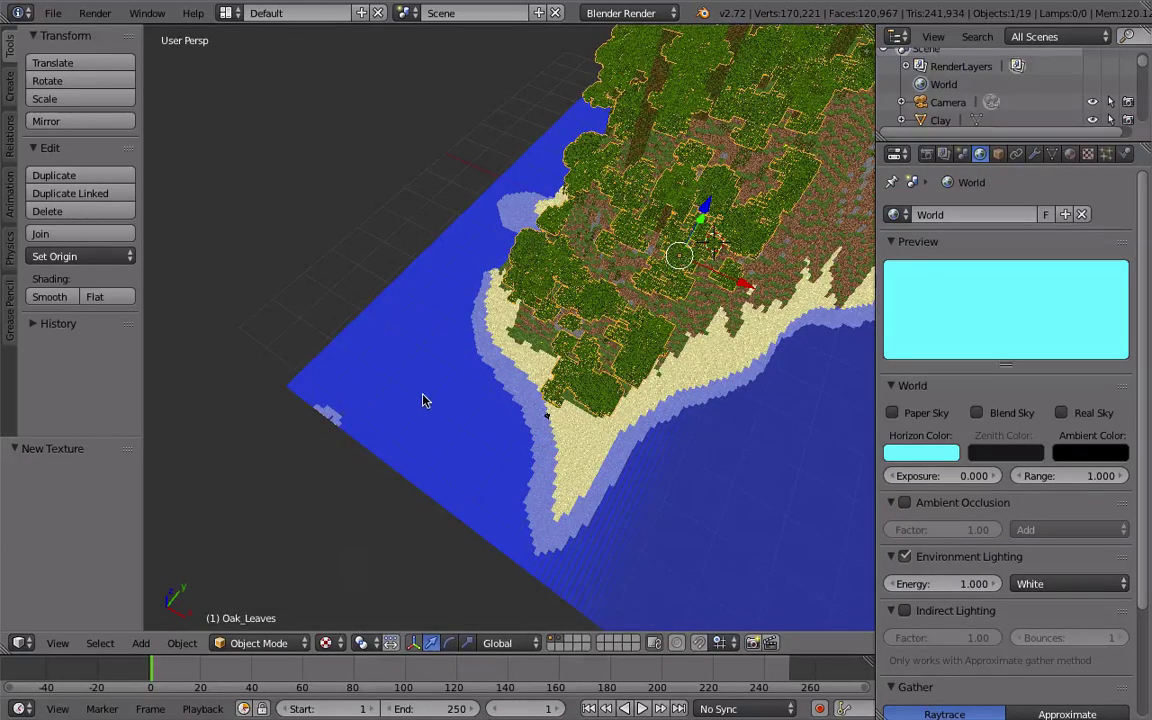
key("shift+a")
mouse_move(402, 603)
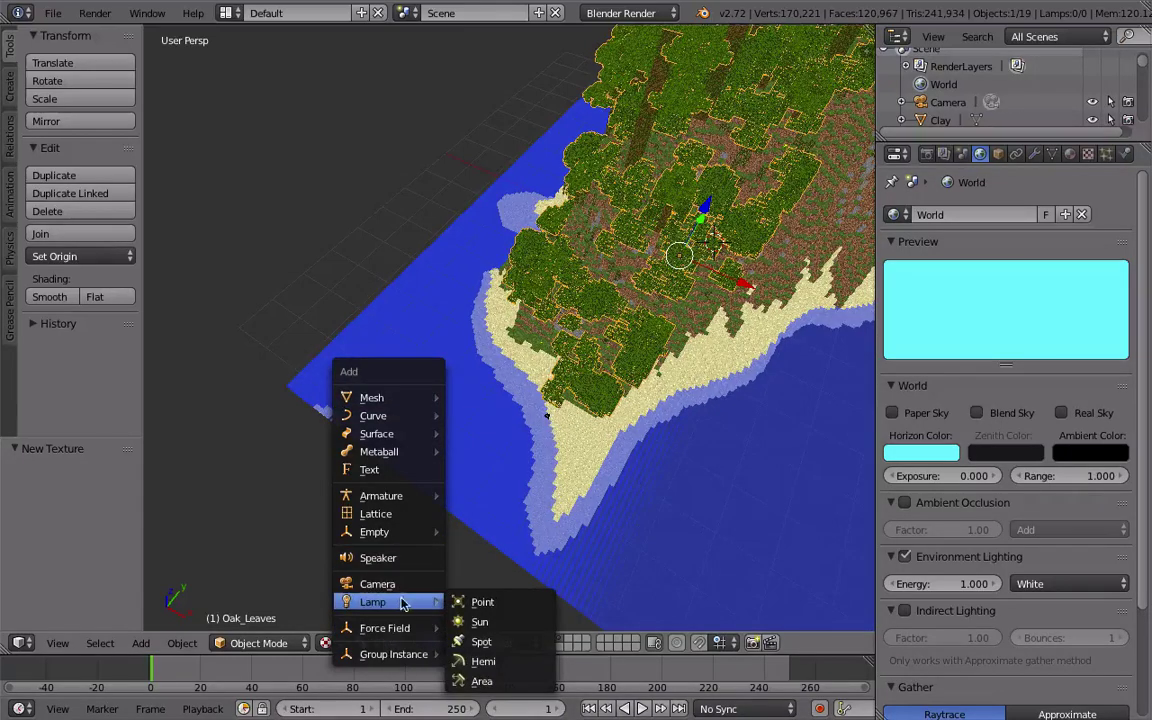
left_click(480, 643)
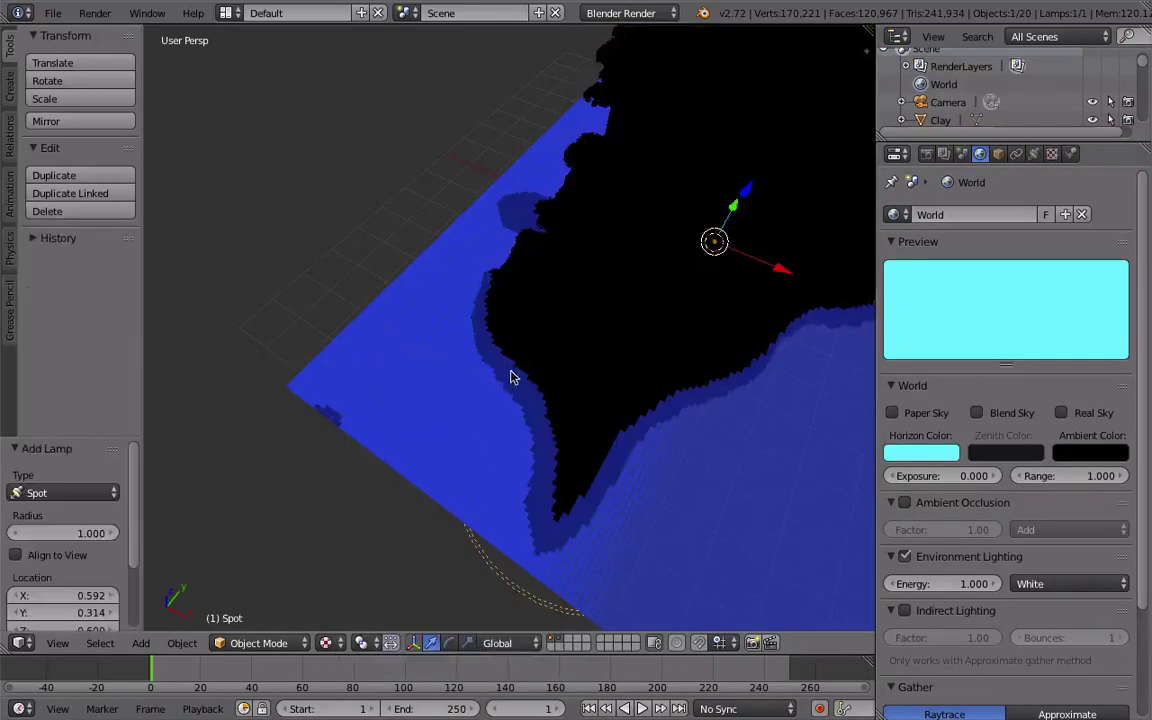
Step: Move the spot lamp above the sandy shoreline in two moves of about (-3.7, -7.1, 4.6) and (1.2, 1.1, 1.1)
middle_click_drag(597, 395, 501, 321)
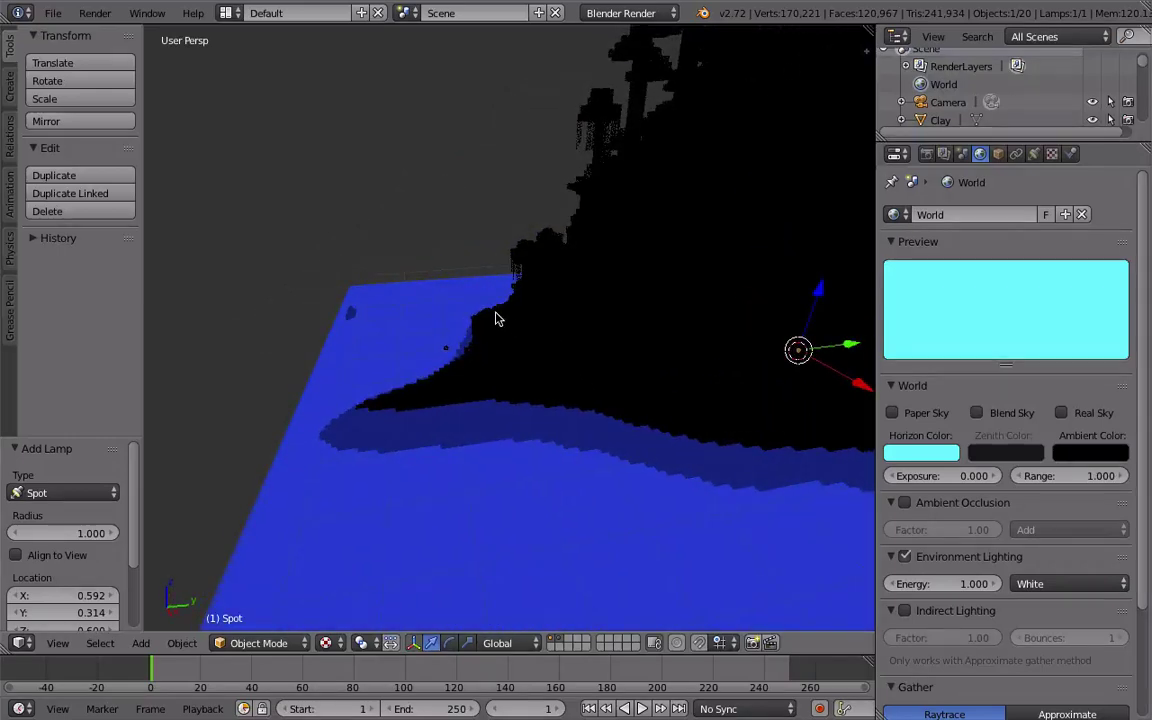
key("g")
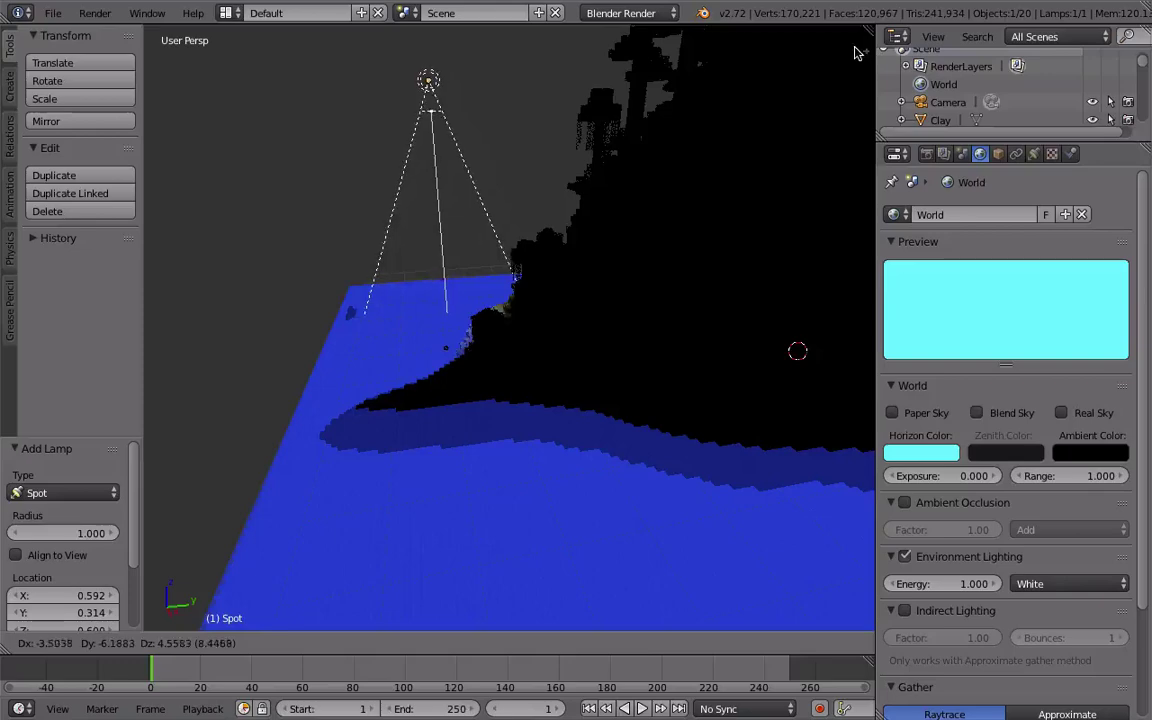
left_click(771, 95)
middle_click_drag(771, 95, 768, 310)
key("g")
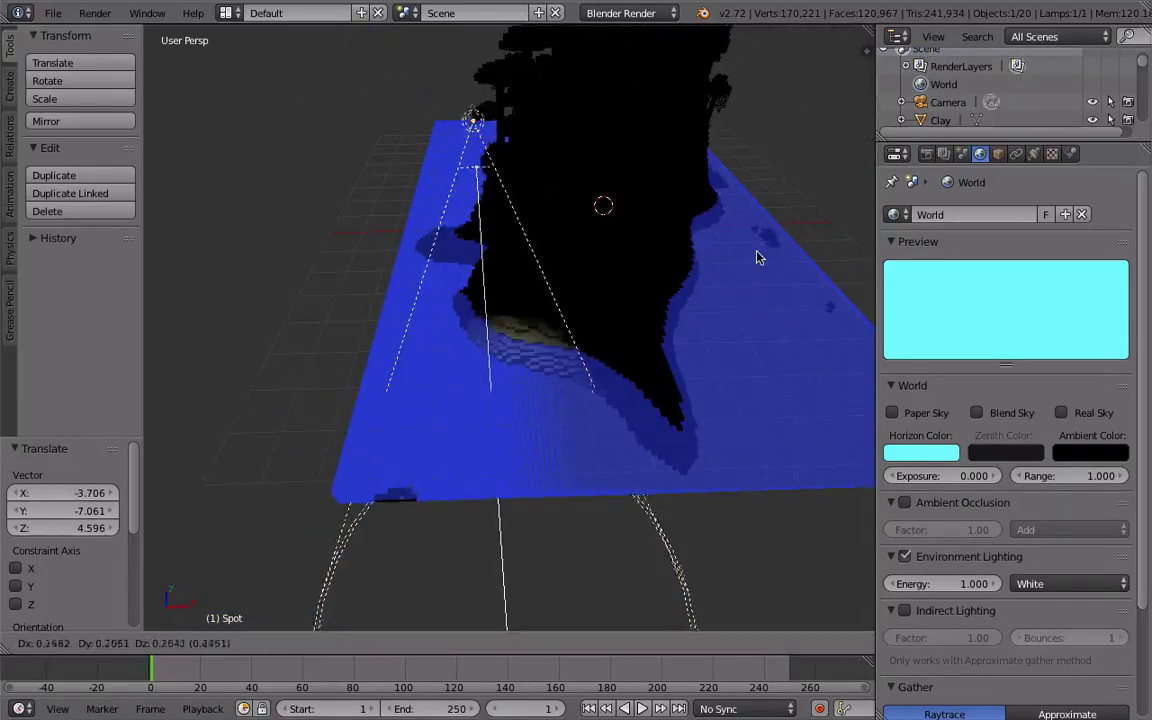
left_click(846, 147)
middle_click_drag(738, 213, 812, 263)
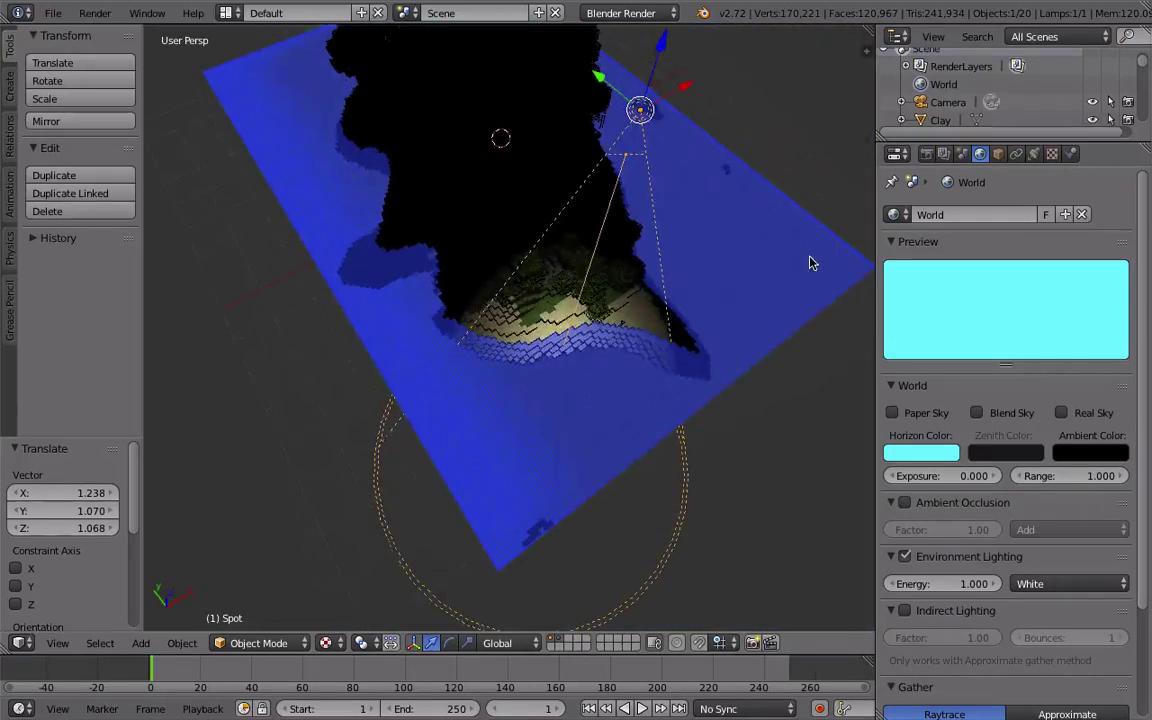
Step: From the camera view, lower the spot lamp by about 0.75 and shift it about 0.25 along X
key("KP_0")
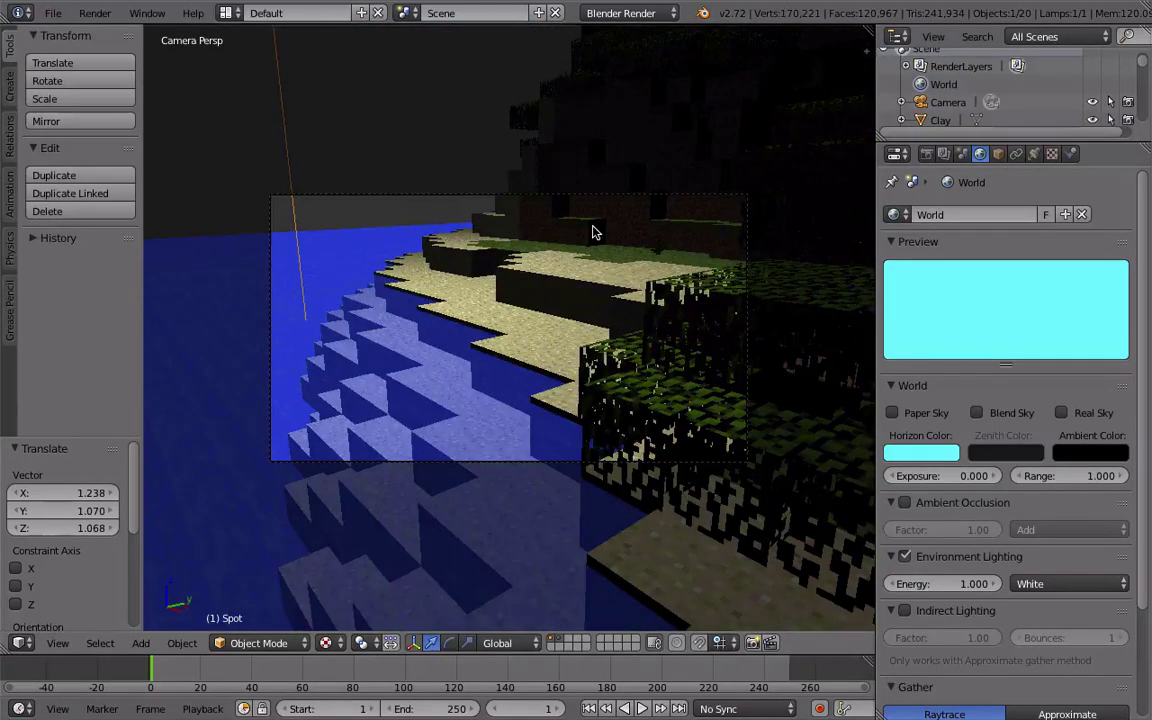
key("g")
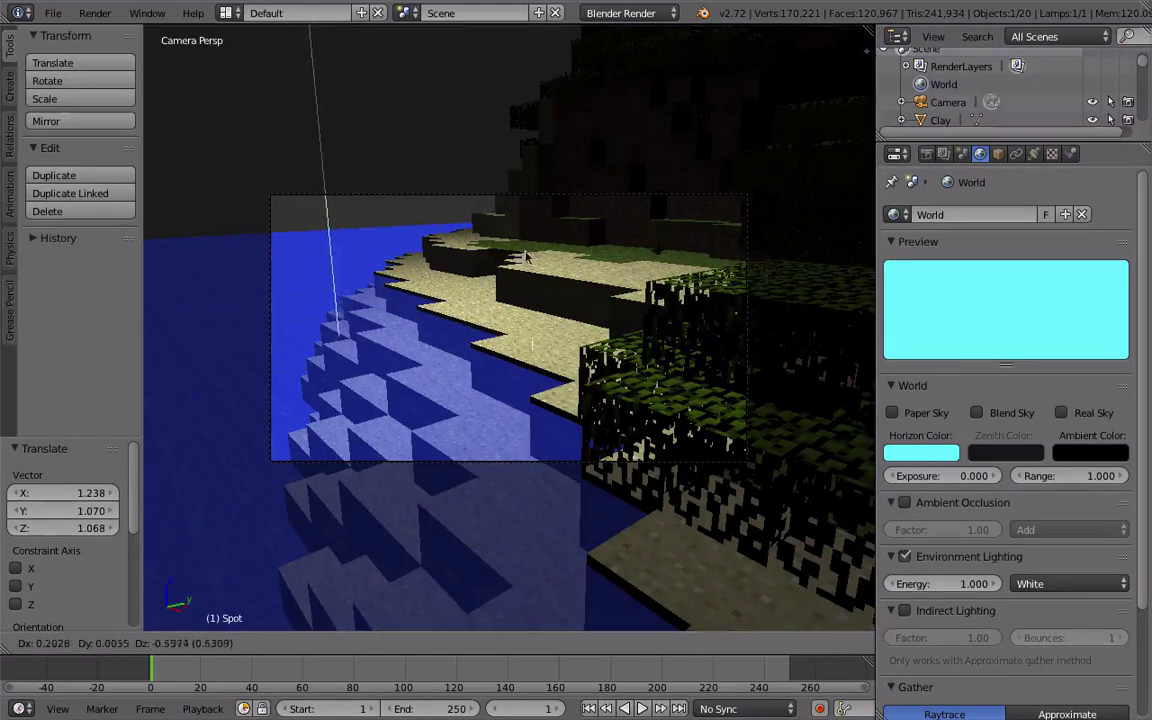
left_click(686, 265)
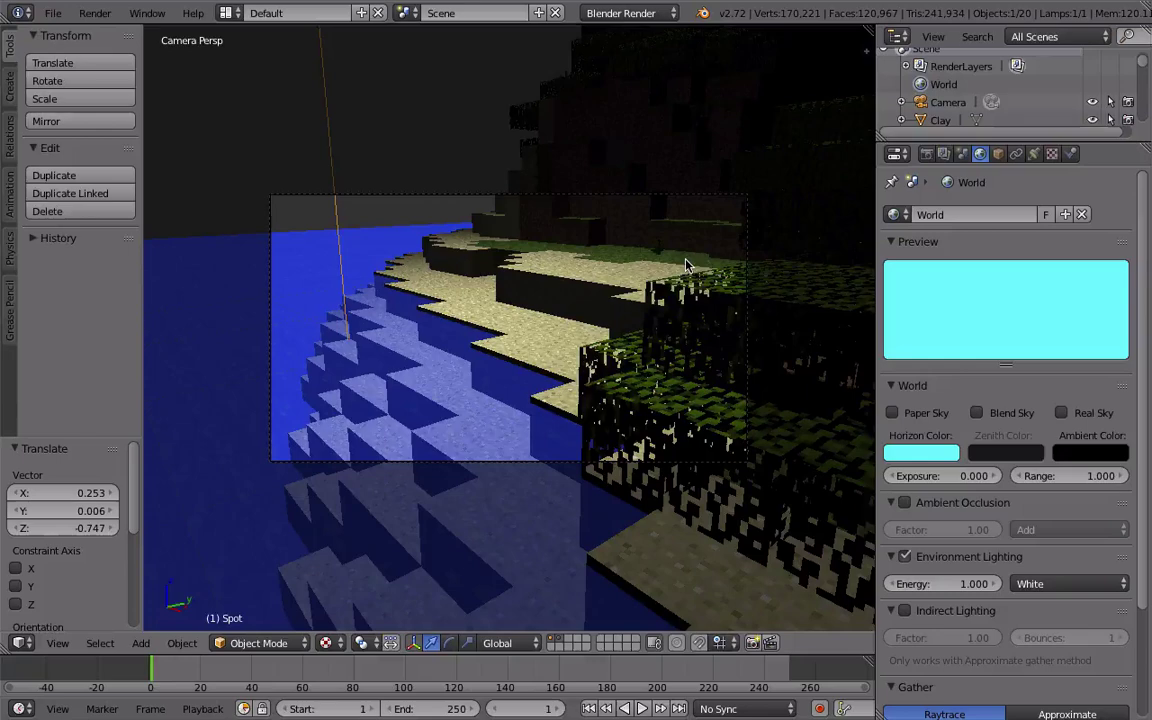
Step: Move the spot lamp by about (-2.1, 1.1, 0.8) and trackball-rotate it by about 30° and 3°
middle_click_drag(686, 265, 750, 330)
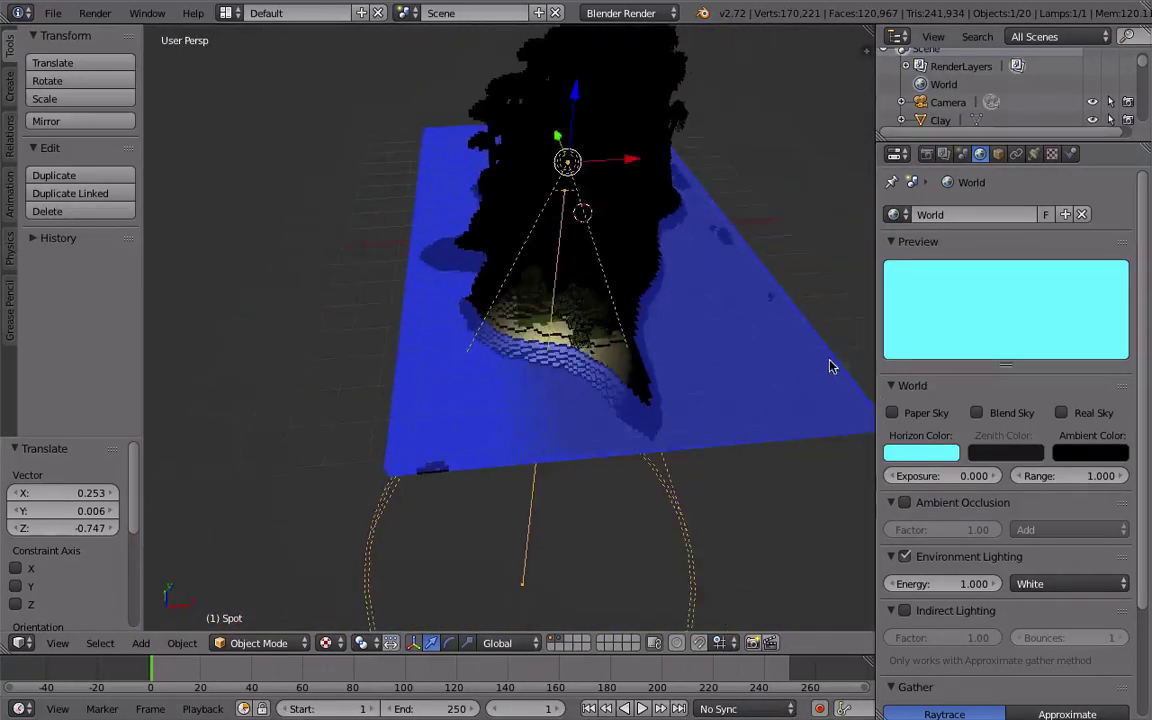
key("g")
left_click(672, 285)
middle_click_drag(727, 287, 165, 273)
key("r")
key("r")
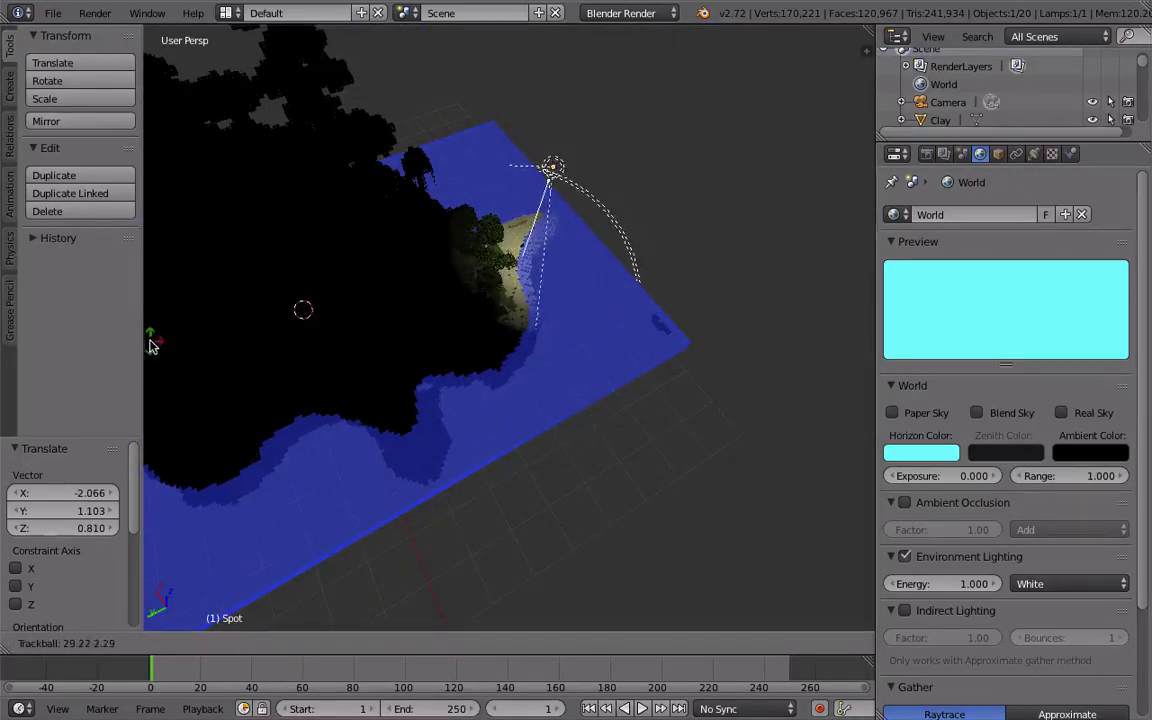
left_click(141, 337)
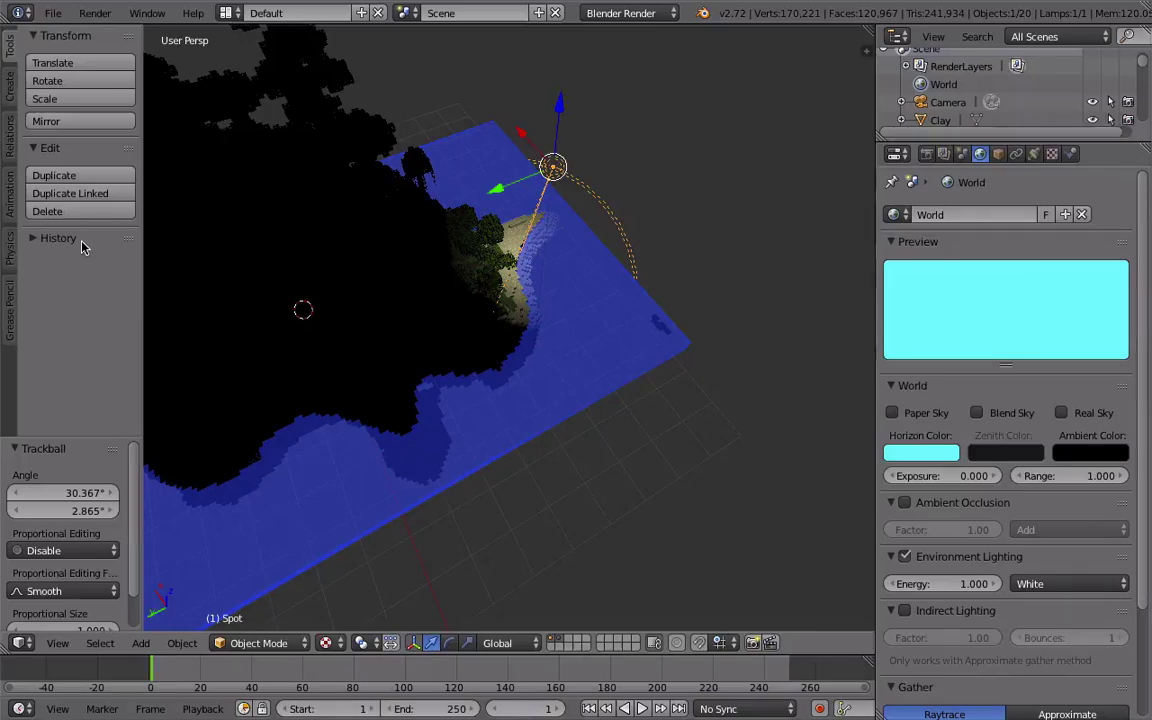
Step: Return to the camera view and raise the spot lamp by about 0.3 with an X shift of about -0.1
key("KP_0")
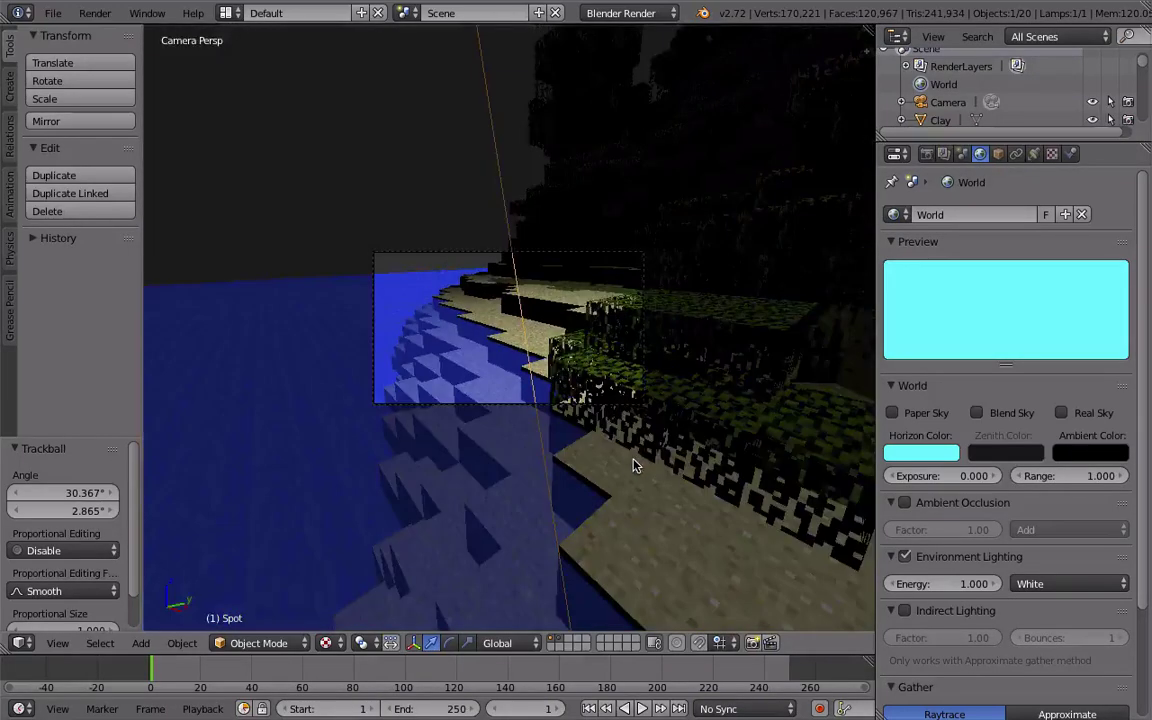
key("g")
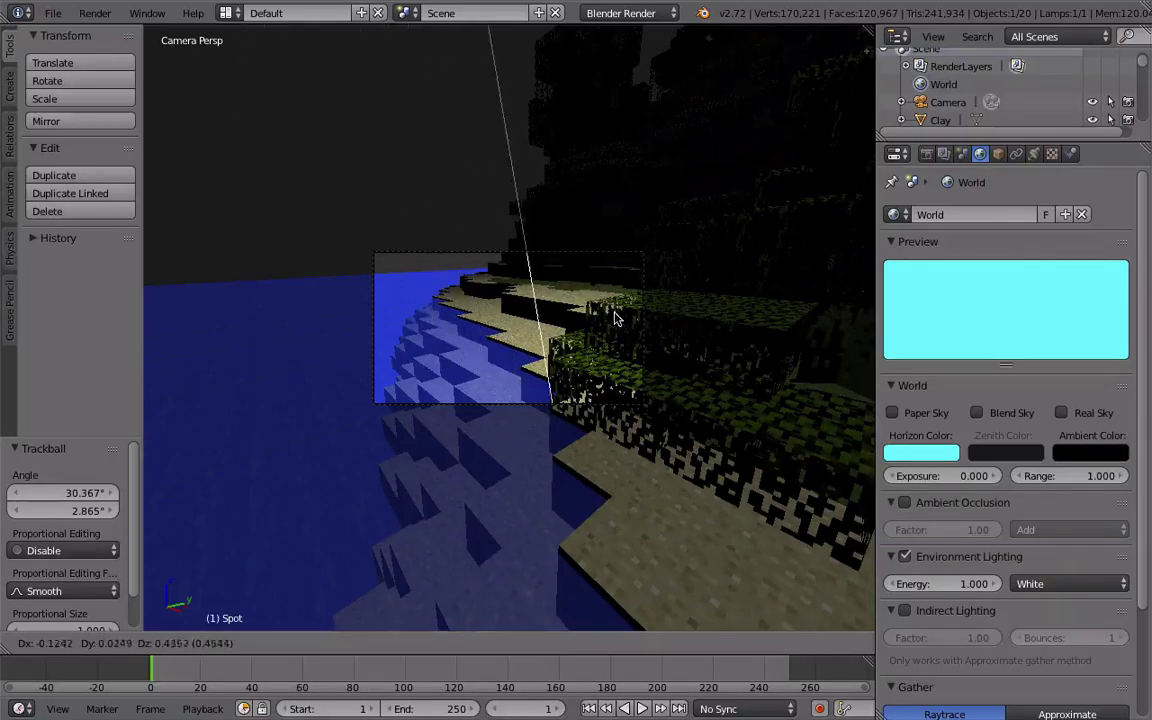
left_click(555, 310)
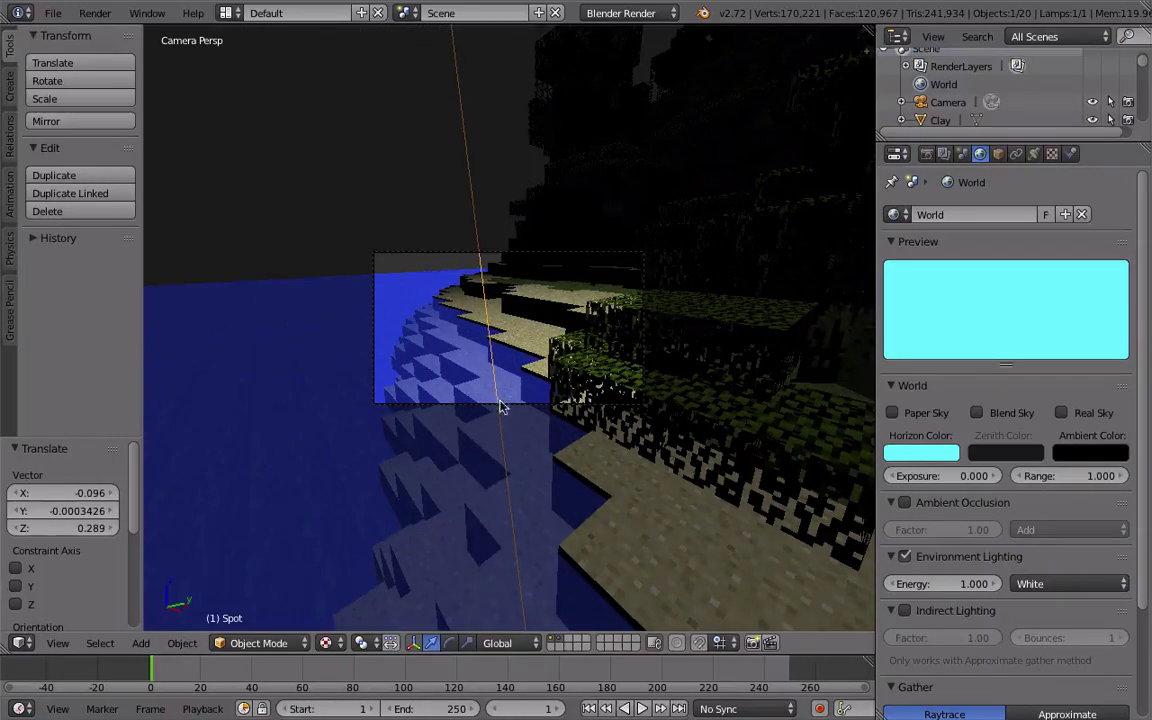
Step: Switch the viewport shading to Rendered and examine how the lamp lights the water and beach
scroll(500, 410, "up", 3)
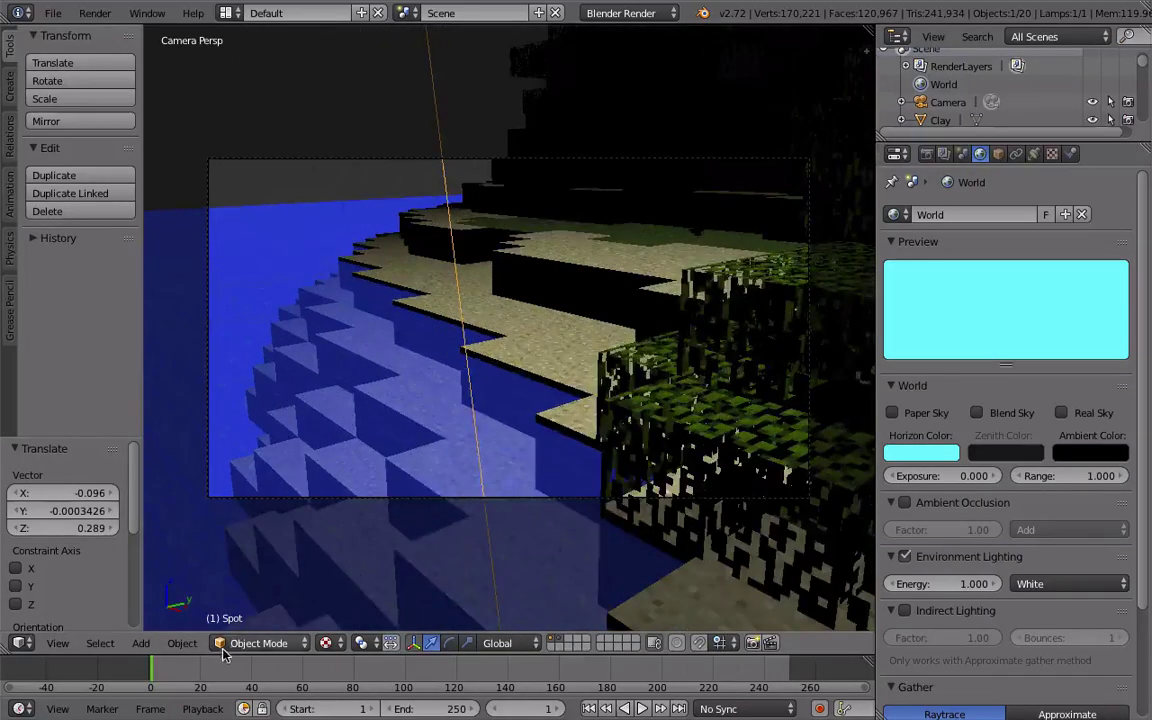
left_click(327, 643)
left_click(338, 648)
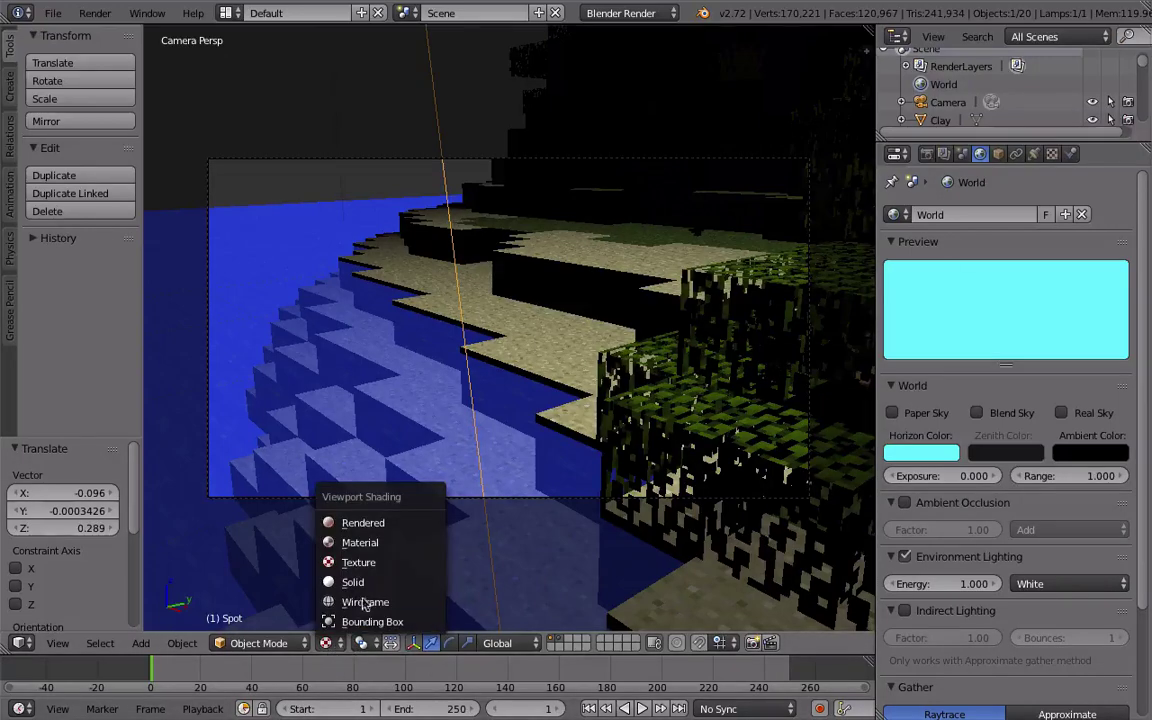
left_click(360, 517)
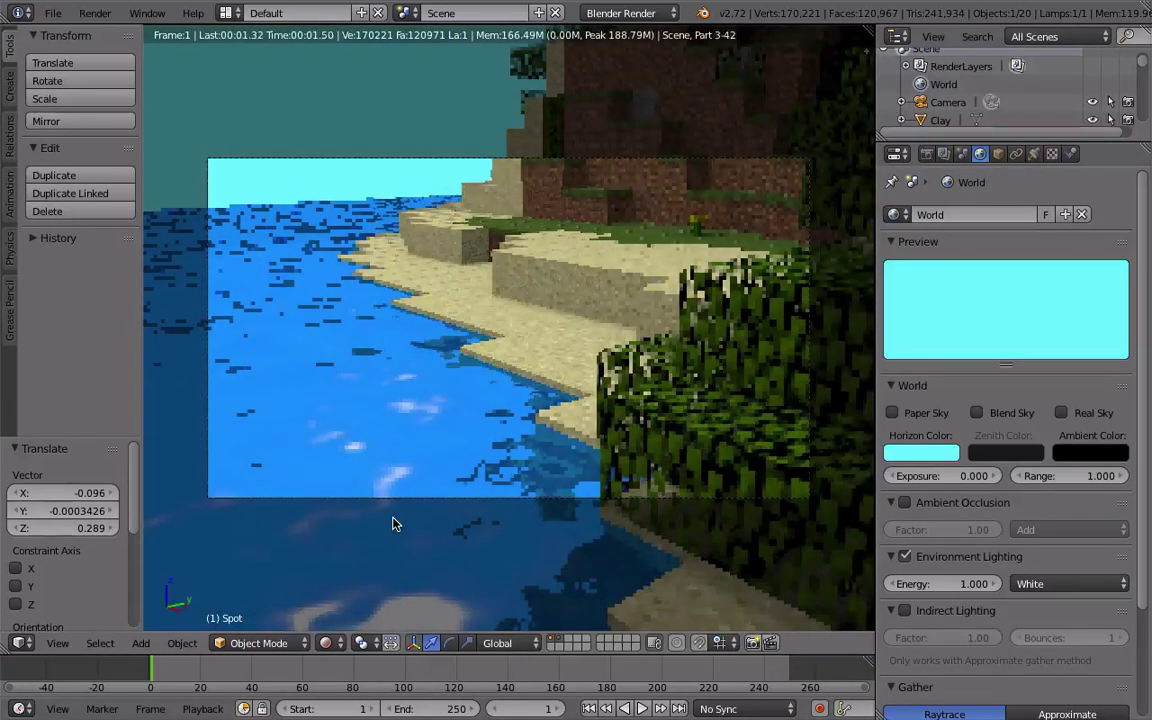
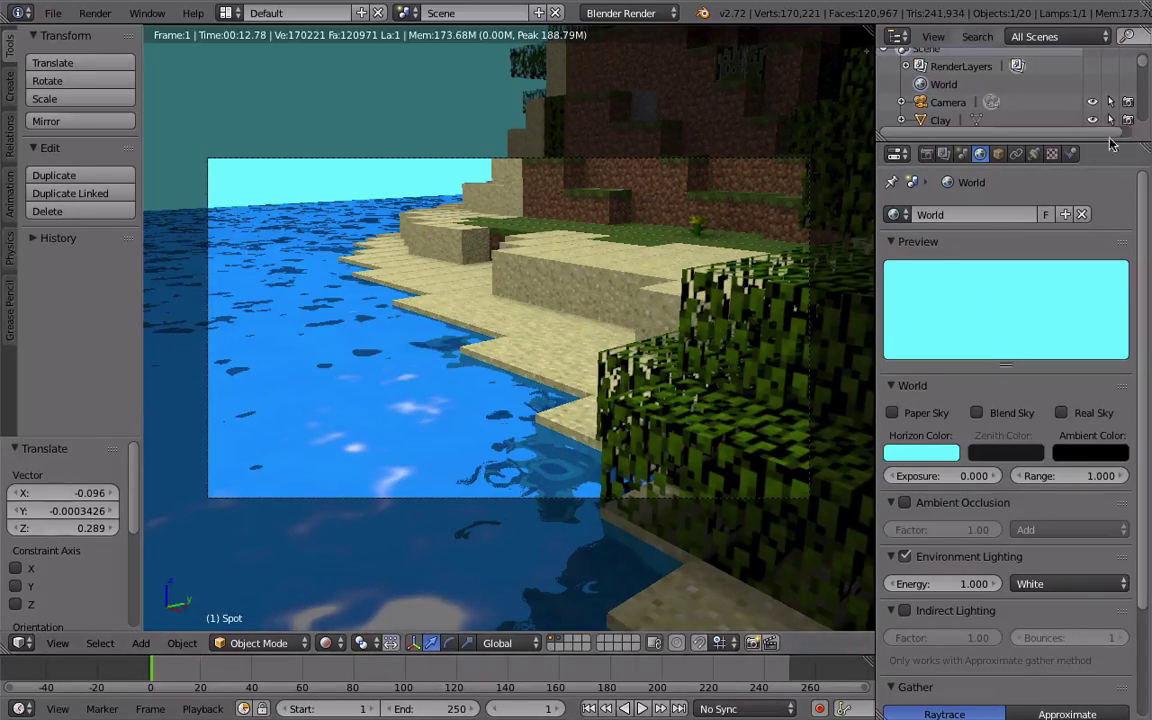
Step: In the spot lamp's shape settings, show the cone and set the spot size to 35°
left_click(1034, 153)
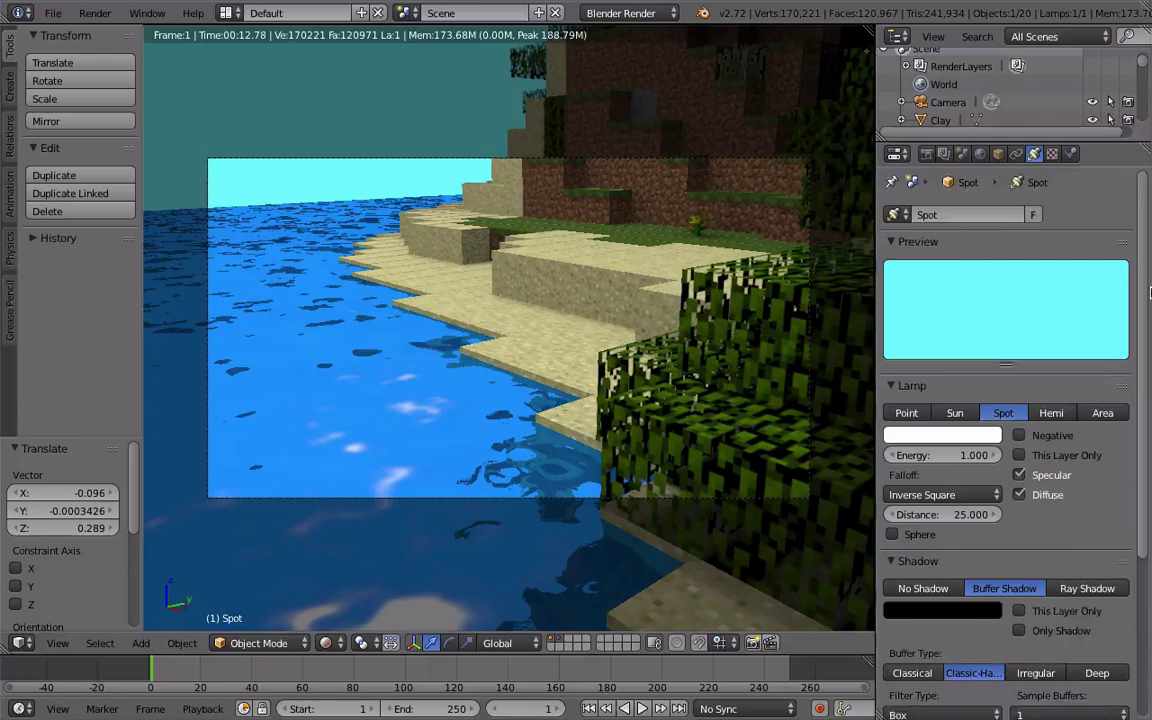
scroll(1150, 335, "down", 2)
scroll(1136, 380, "down", 3)
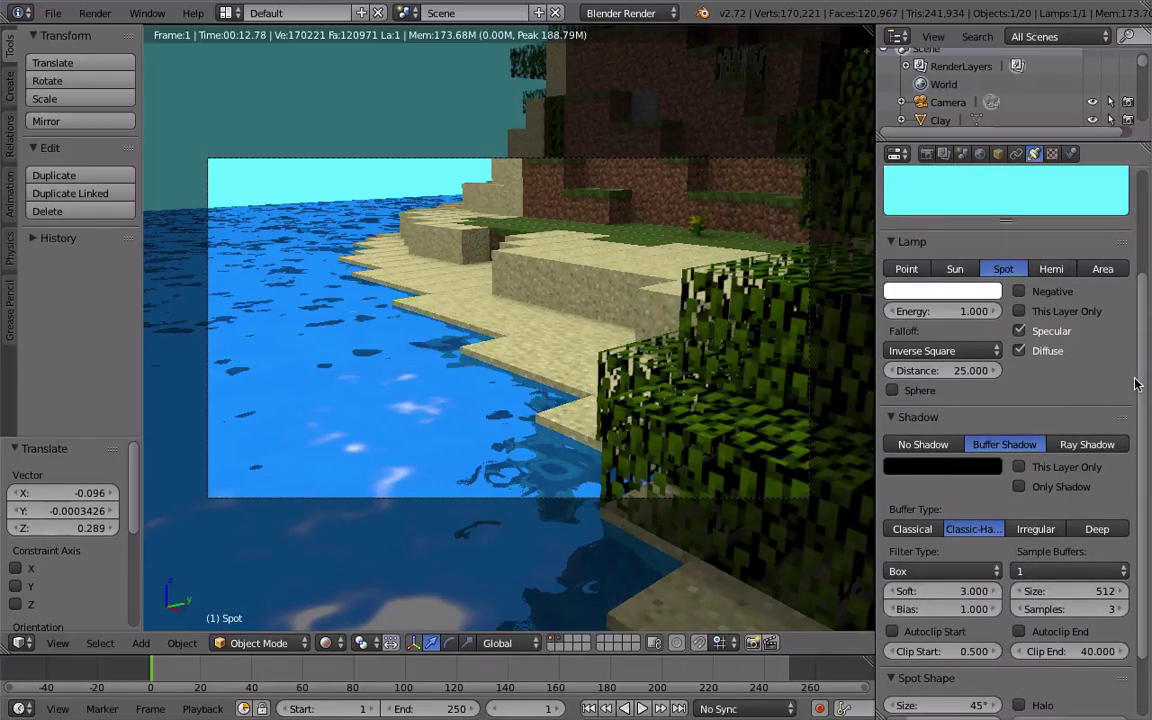
scroll(1136, 383, "down", 2)
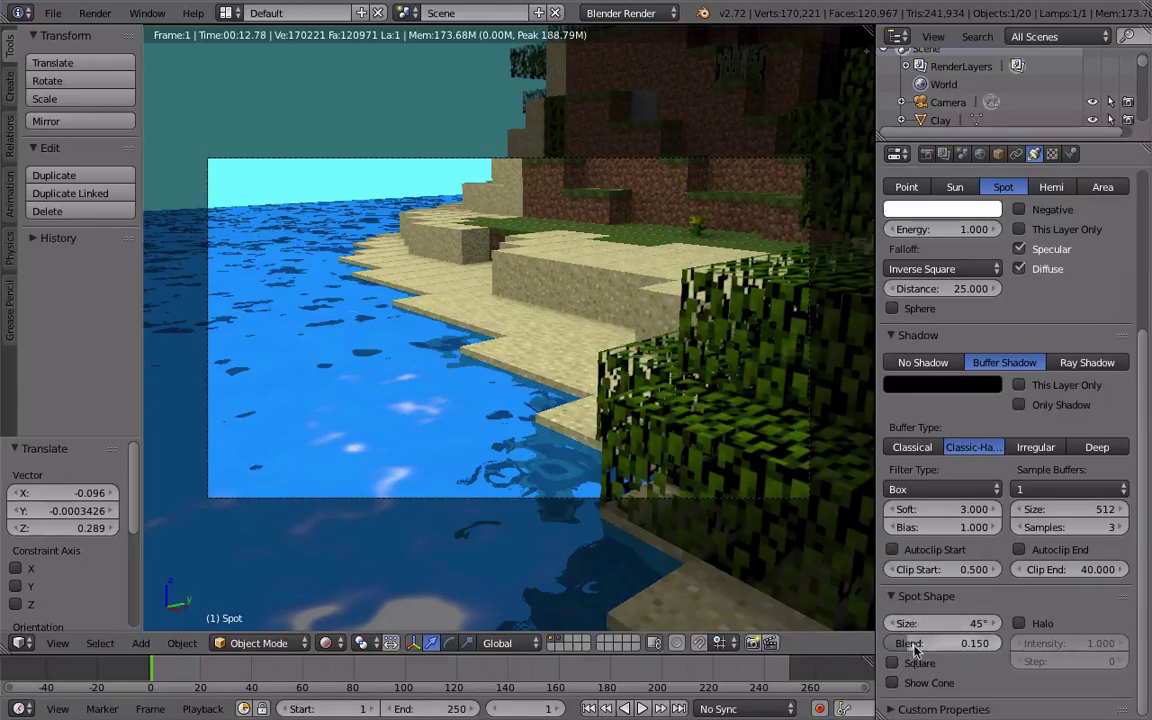
left_click(933, 686)
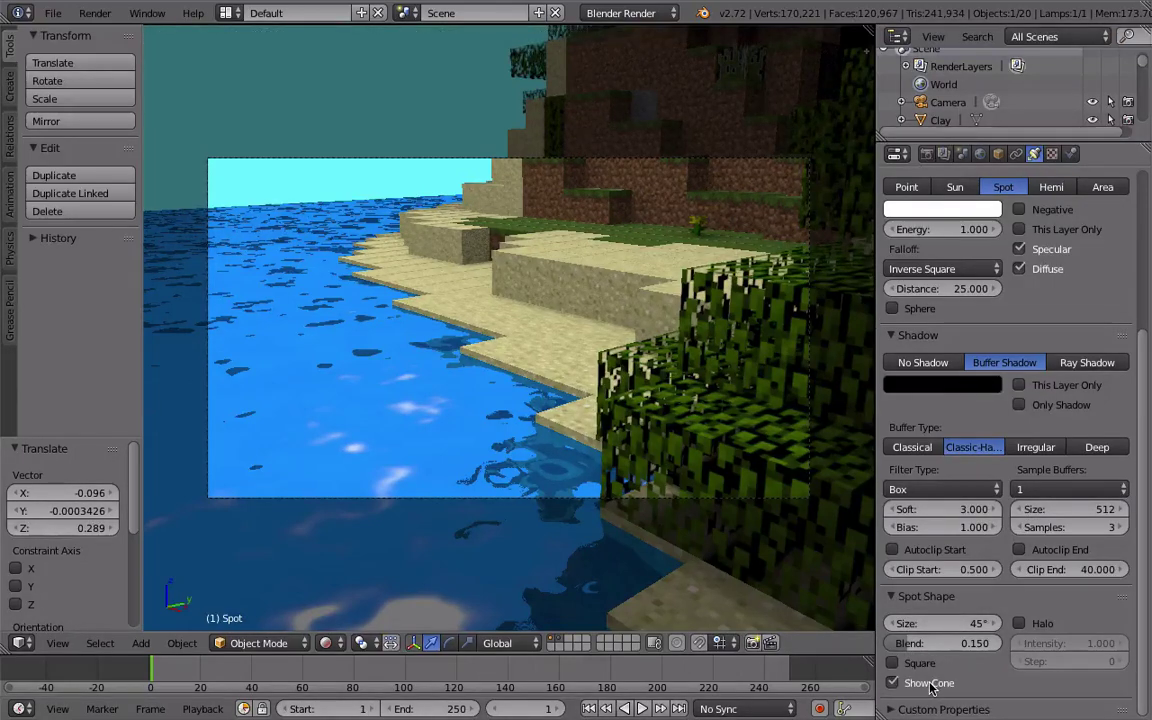
left_click(976, 623)
type("35")
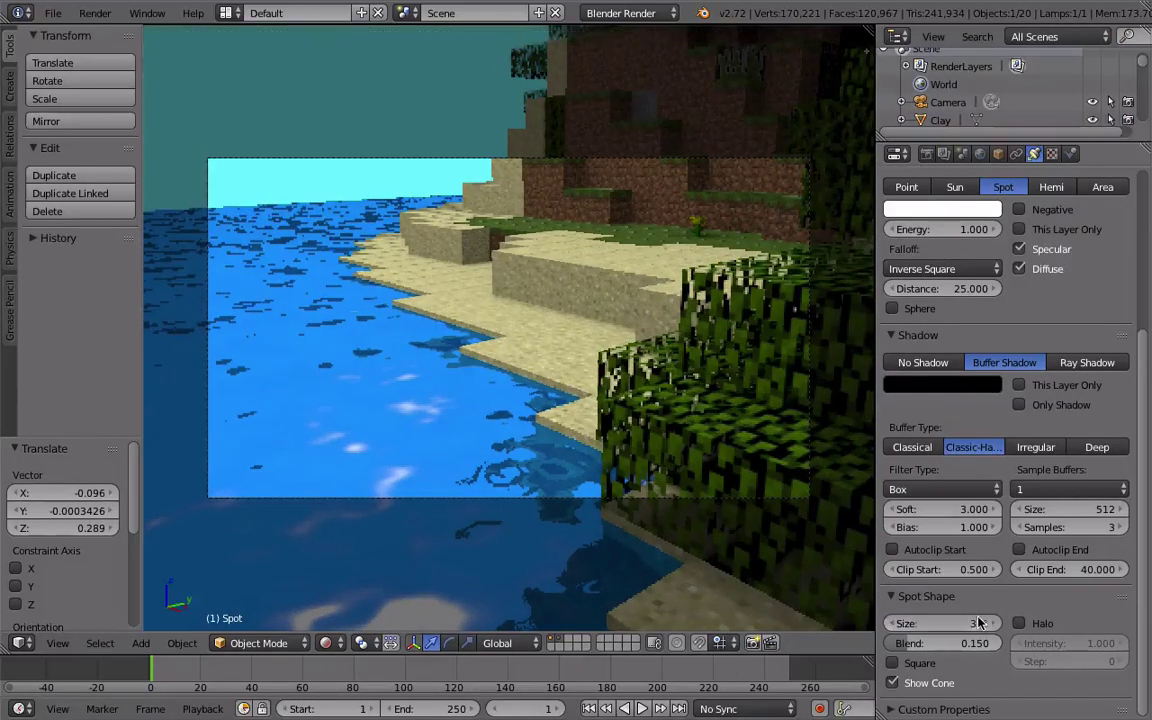
key("Return")
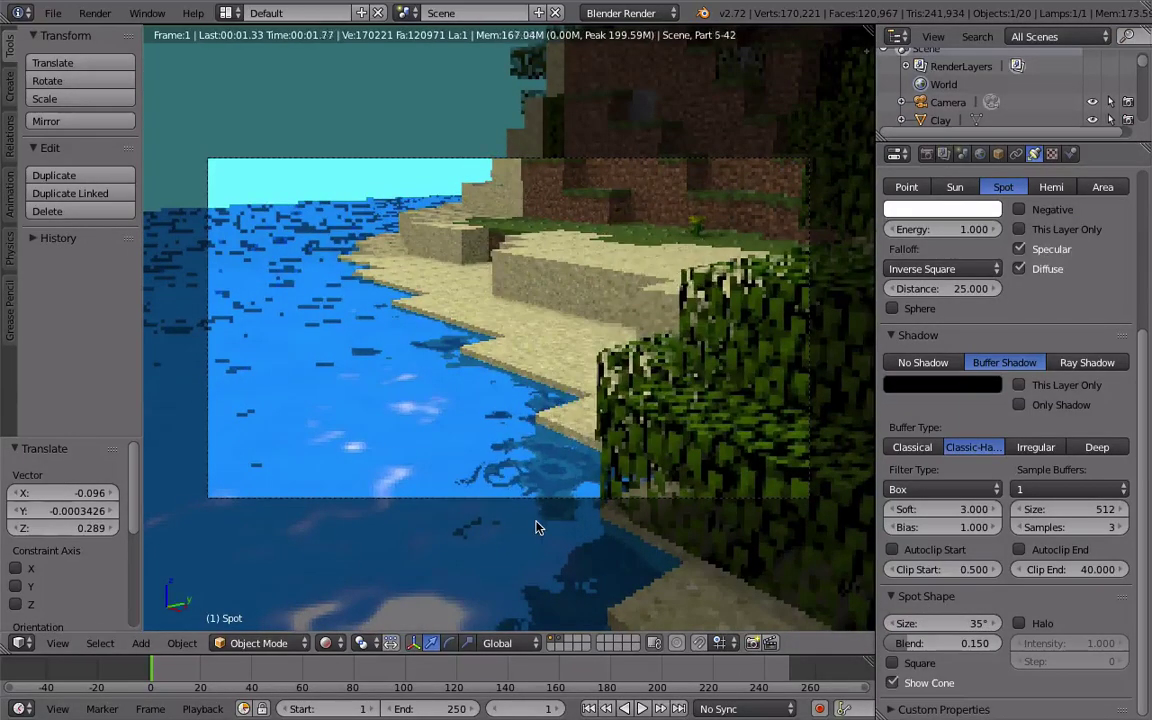
Step: Switch the viewport to Texture shading and move the spot lamp by about (-1.0, 0.65, 0.3) to shift its cone along the shoreline
left_click(326, 643)
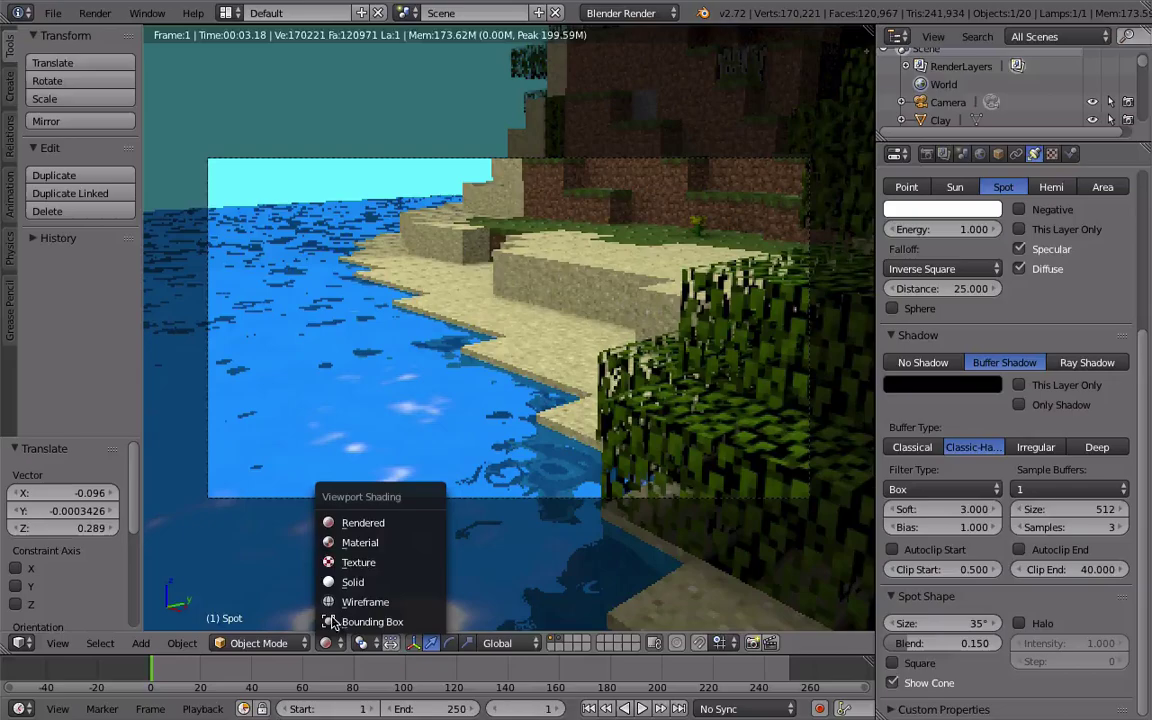
left_click(360, 563)
mouse_move(373, 396)
middle_mouse_down()
mouse_move(496, 447)
mouse_move(393, 460)
mouse_move(520, 463)
middle_mouse_up()
scroll(495, 448, "up", 2)
scroll(490, 446, "down", 2)
key("g")
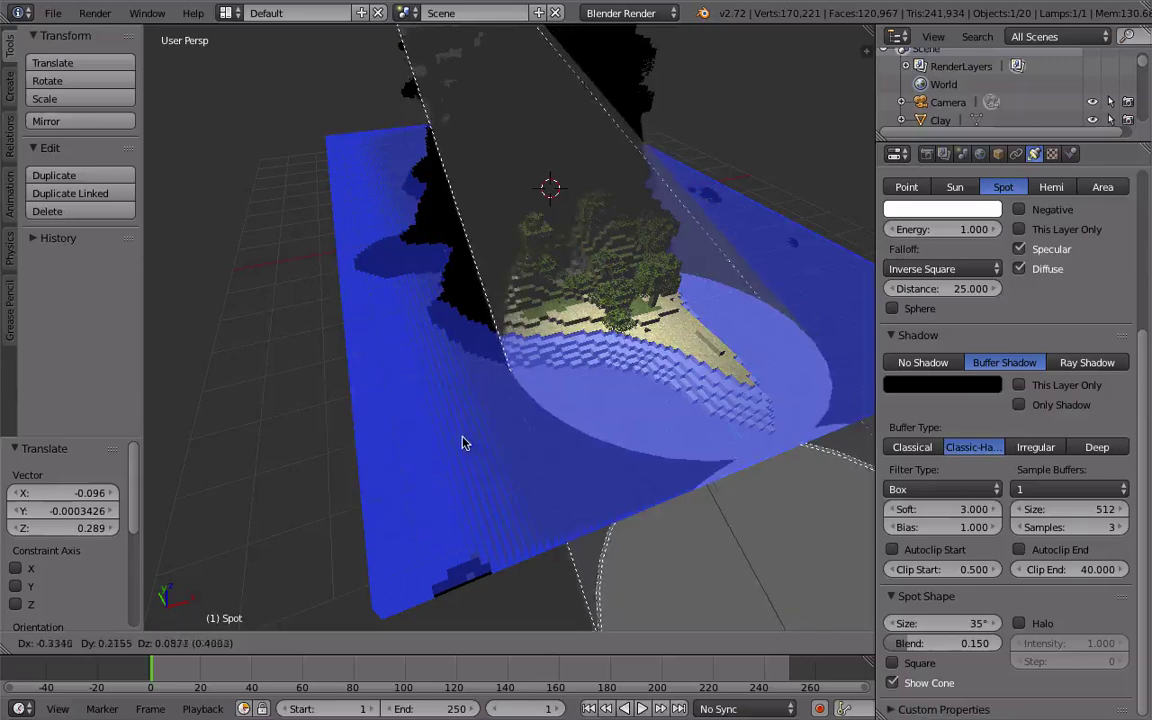
left_click(368, 415)
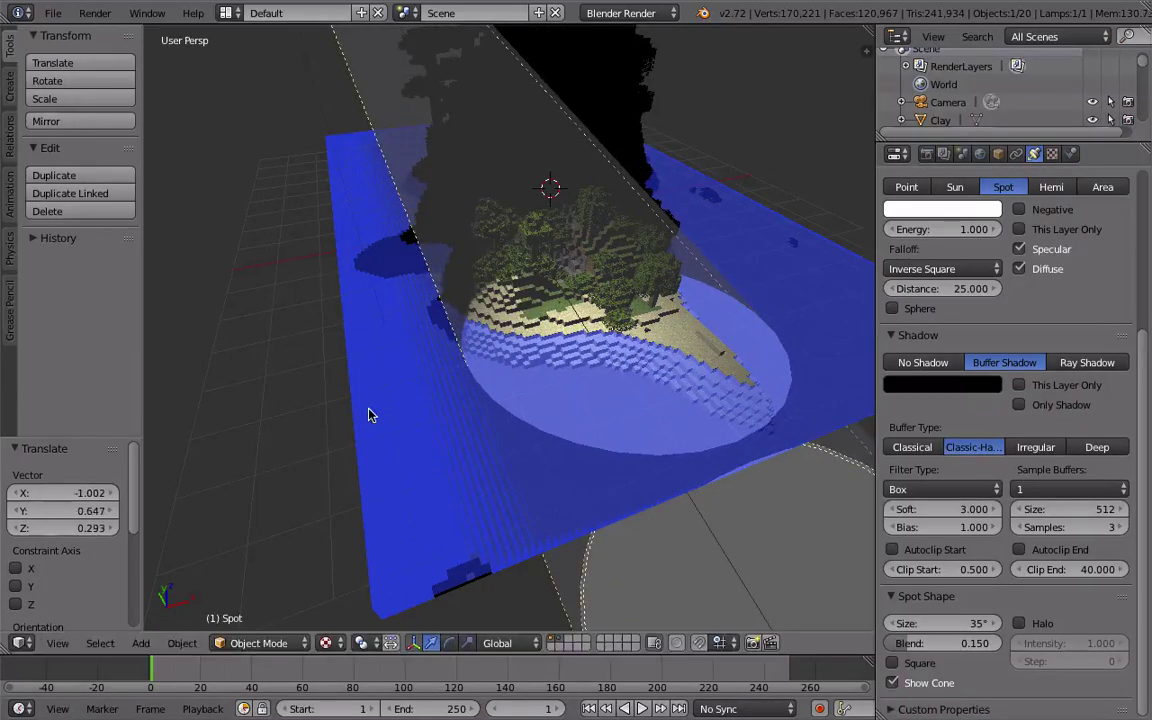
Step: Preview the camera view in Rendered shading to check the water highlights, and restore Texture shading in the camera view
key("KP_0")
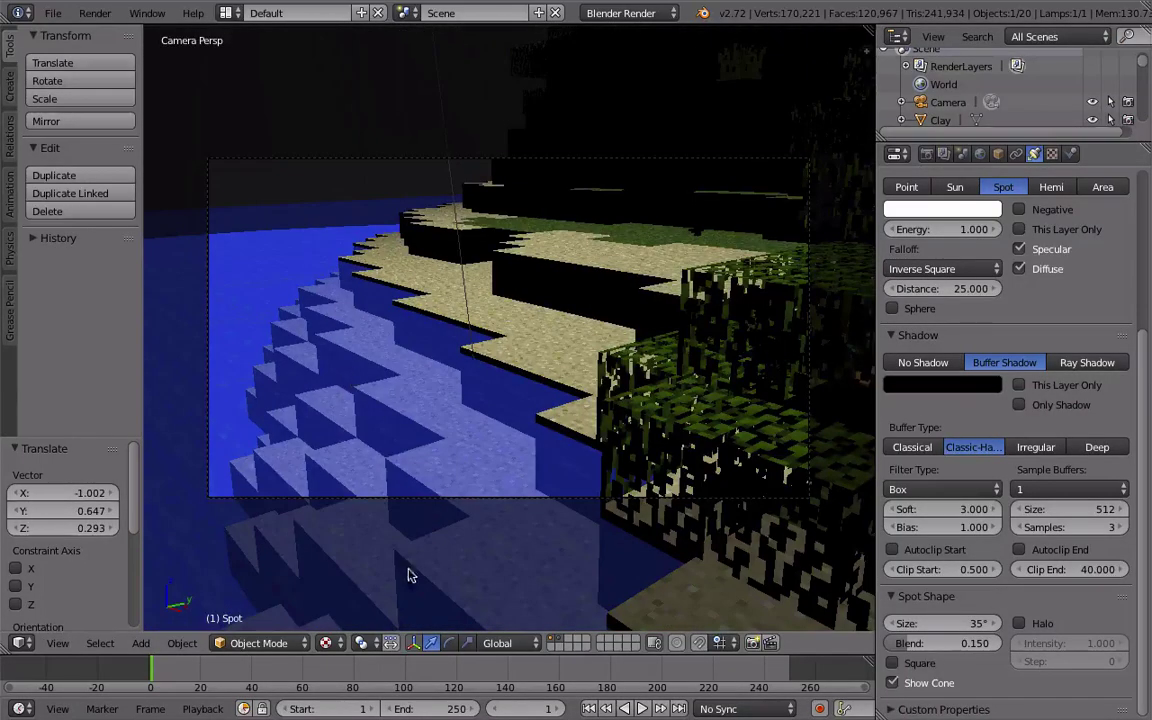
left_click(333, 649)
left_click(310, 468)
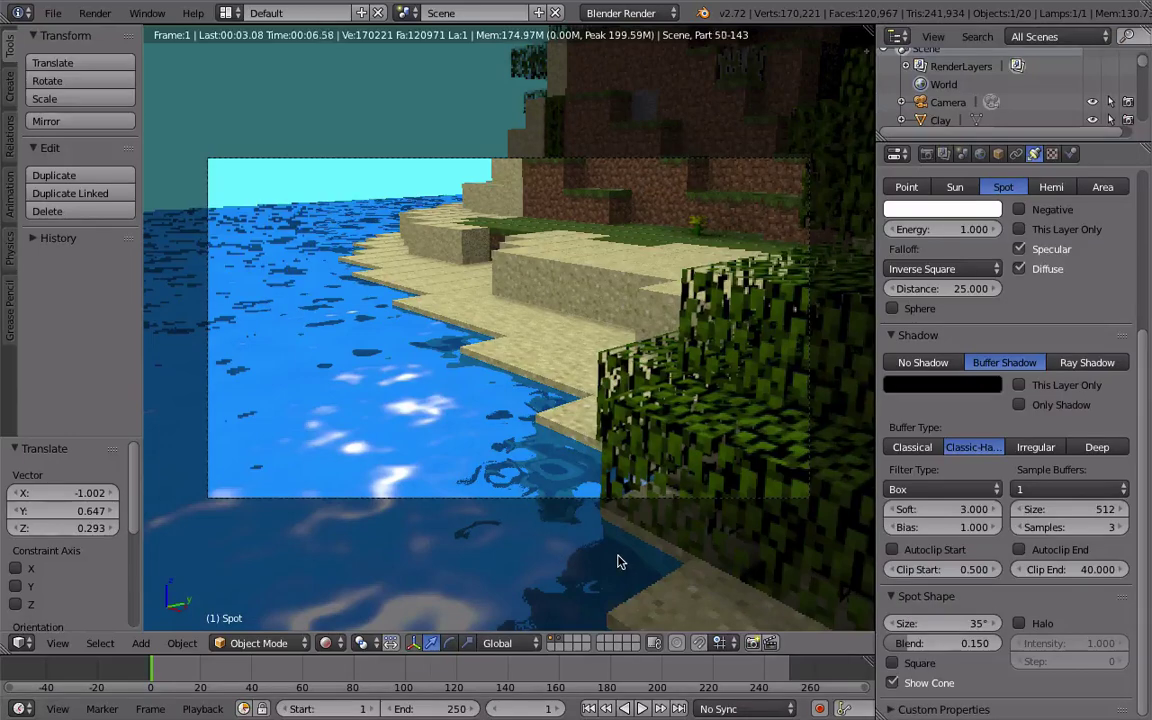
left_click(330, 644)
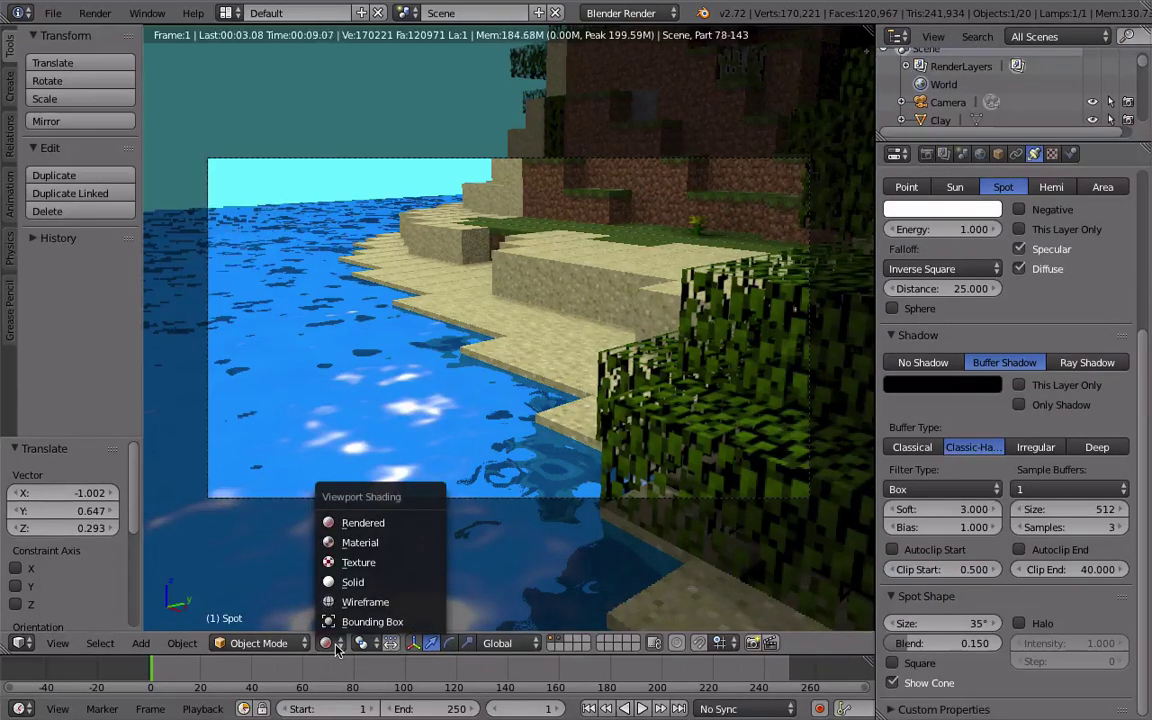
left_click(356, 562)
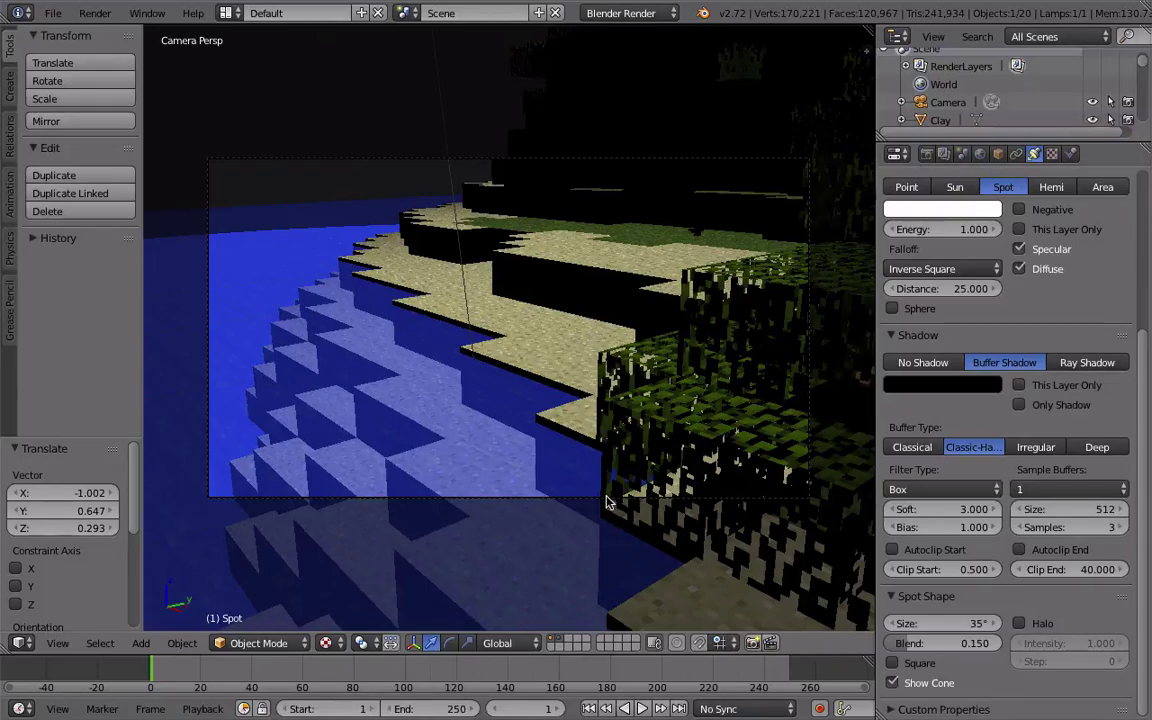
mouse_move(490, 278)
middle_mouse_down()
mouse_move(583, 129)
mouse_move(514, 296)
mouse_move(498, 271)
middle_mouse_up()
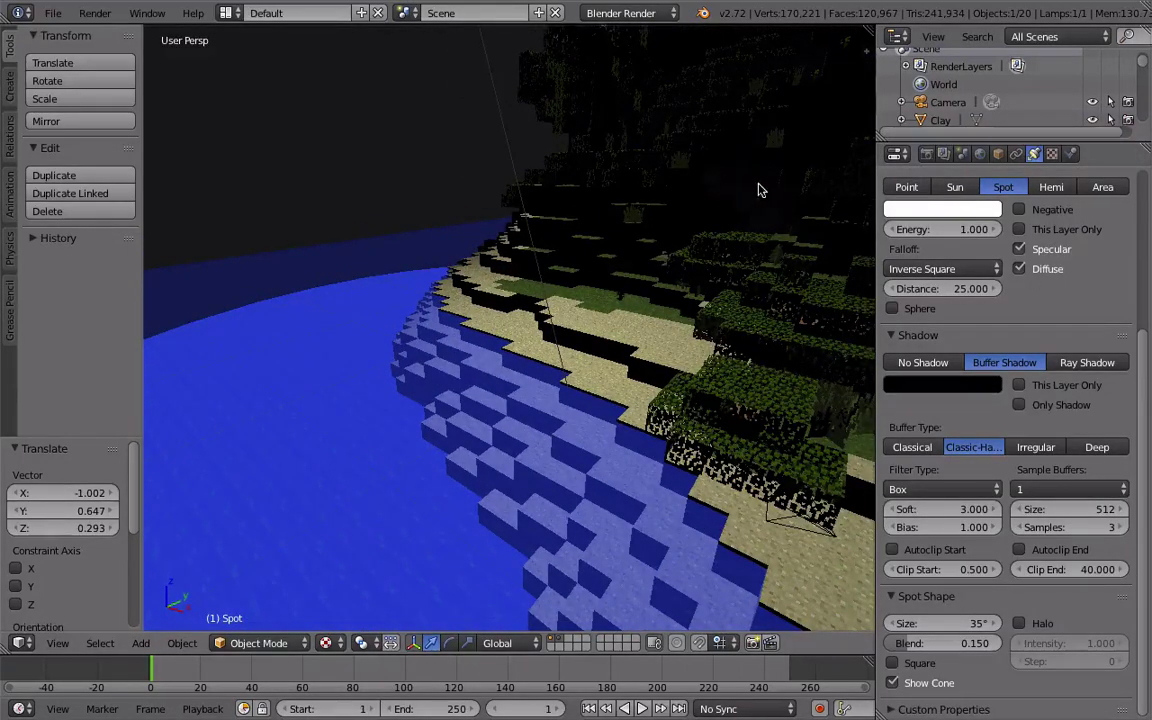
key("KP_0")
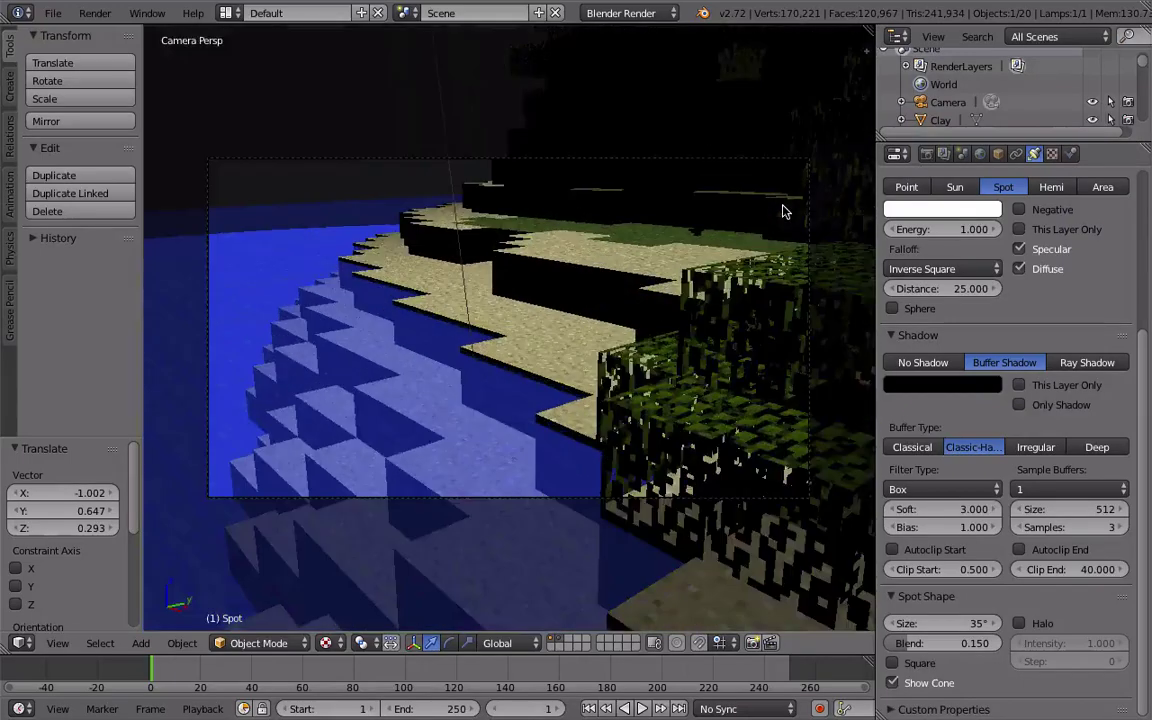
Step: Set the render resolution percentage to 100% and render the image
left_click(926, 155)
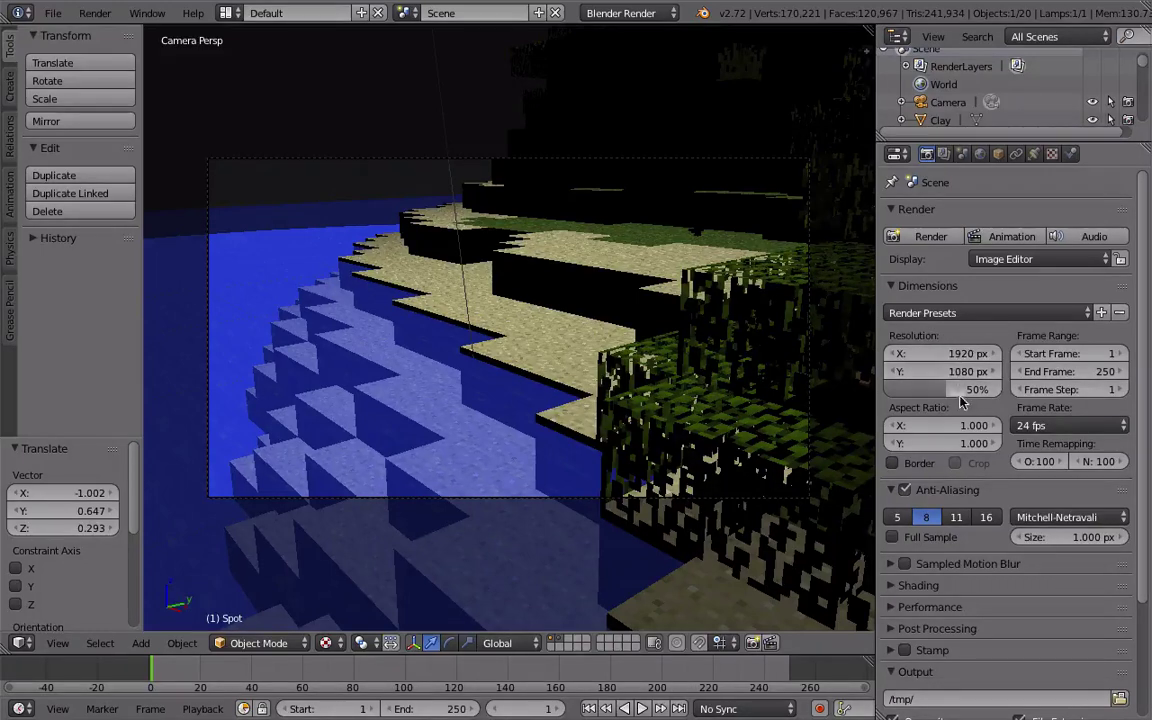
left_click_drag(950, 389, 1008, 389)
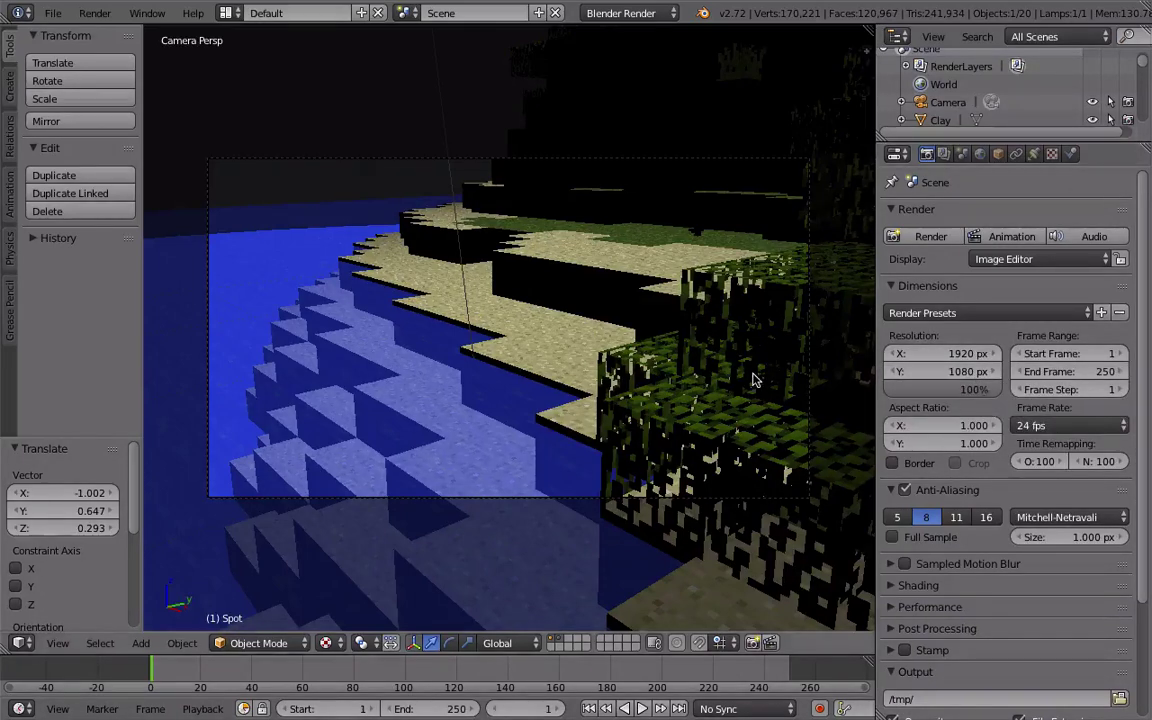
left_click(95, 13)
left_click(128, 36)
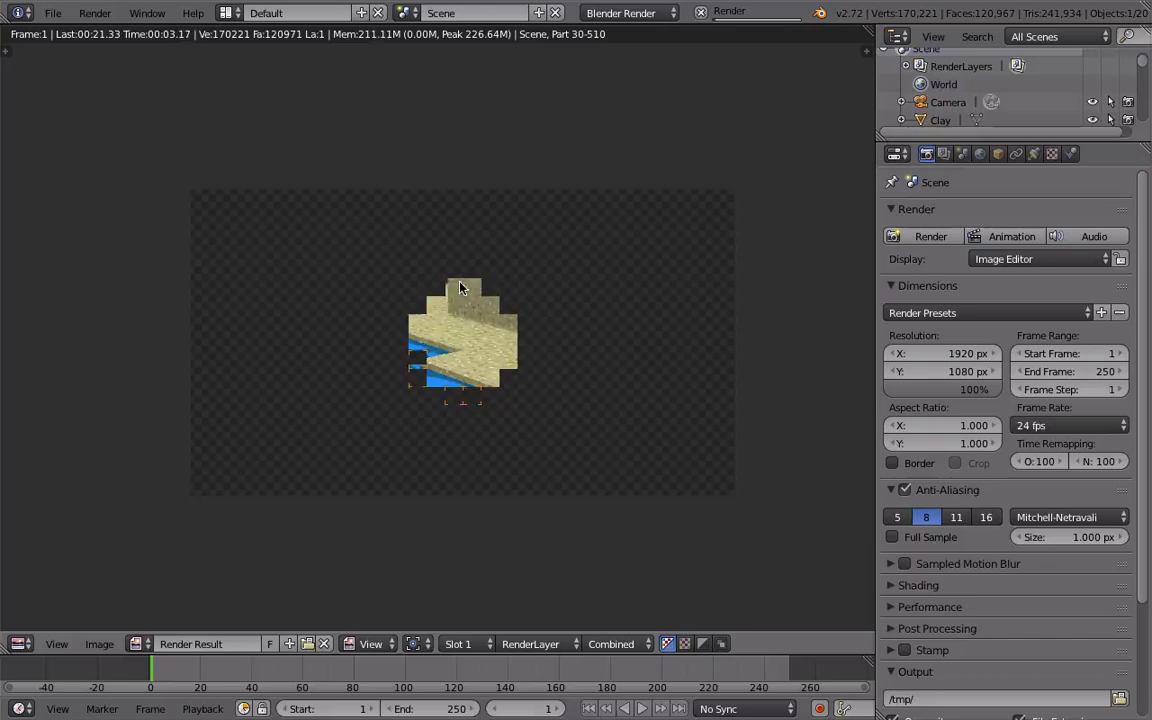
Step: Examine the sand and water reflections up close in the render in progress, and fit the whole frame back in view
scroll(460, 284, "up", 6)
middle_click_drag(492, 254, 559, 356)
scroll(548, 391, "down", 1)
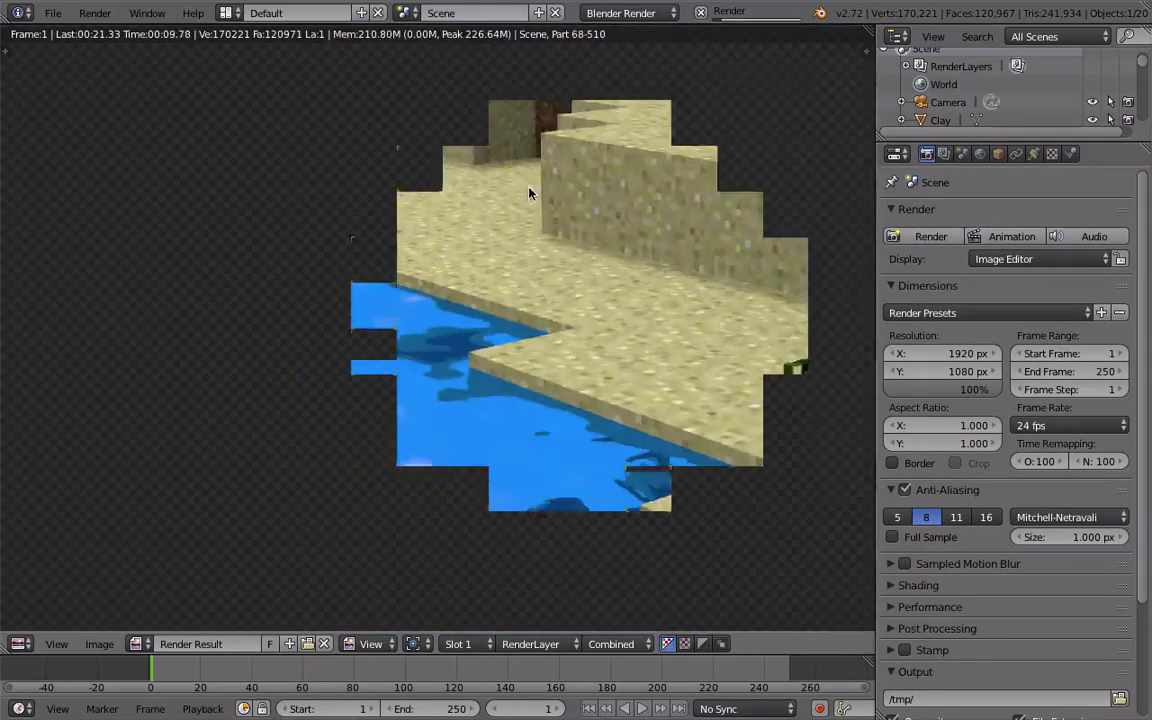
scroll(476, 249, "up", 1)
scroll(507, 224, "down", 5)
scroll(520, 283, "up", 1)
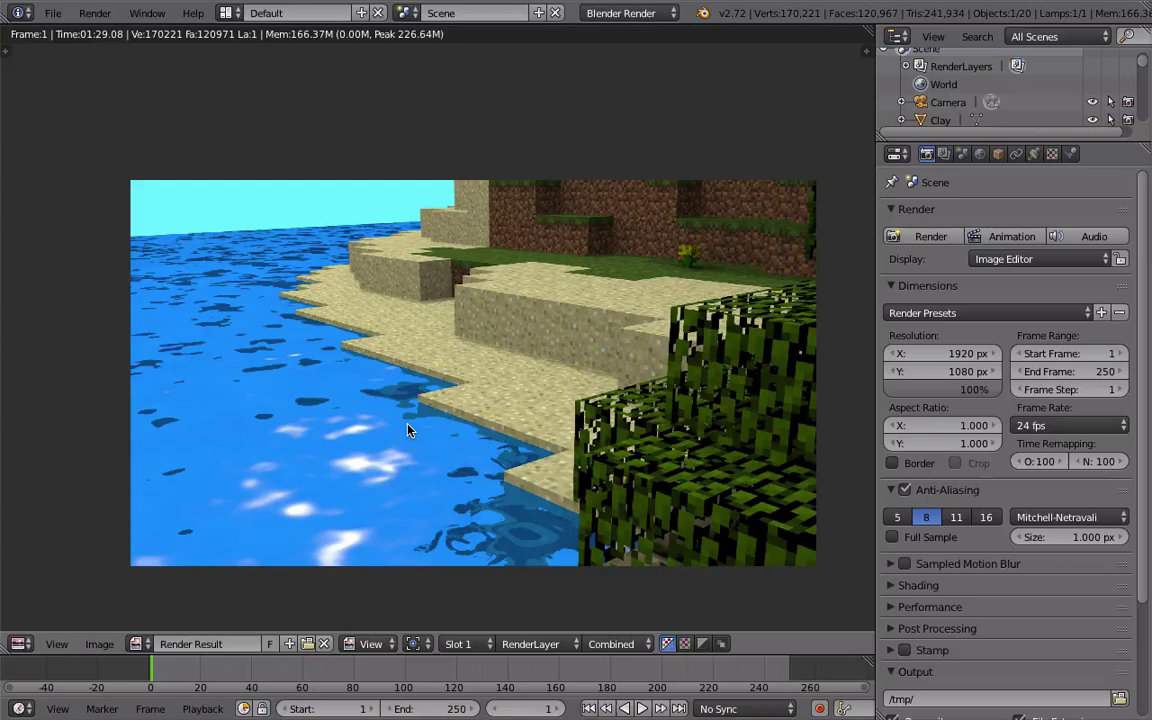
left_click(97, 641)
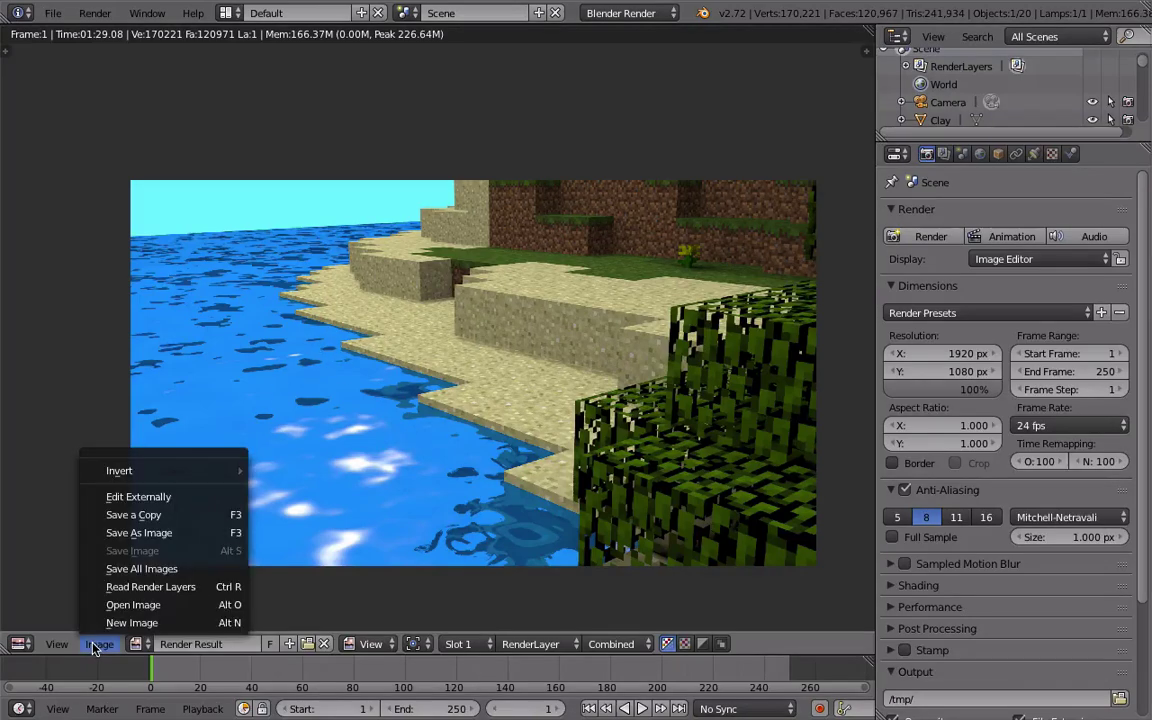
left_click(140, 533)
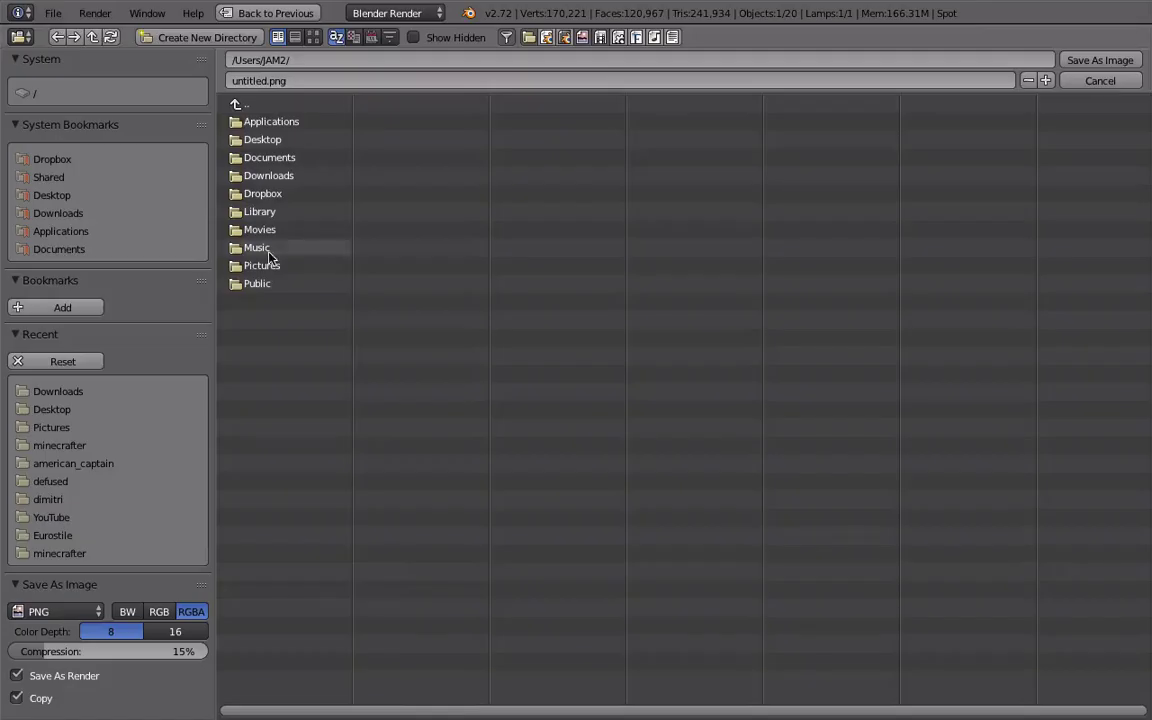
left_click(1100, 81)
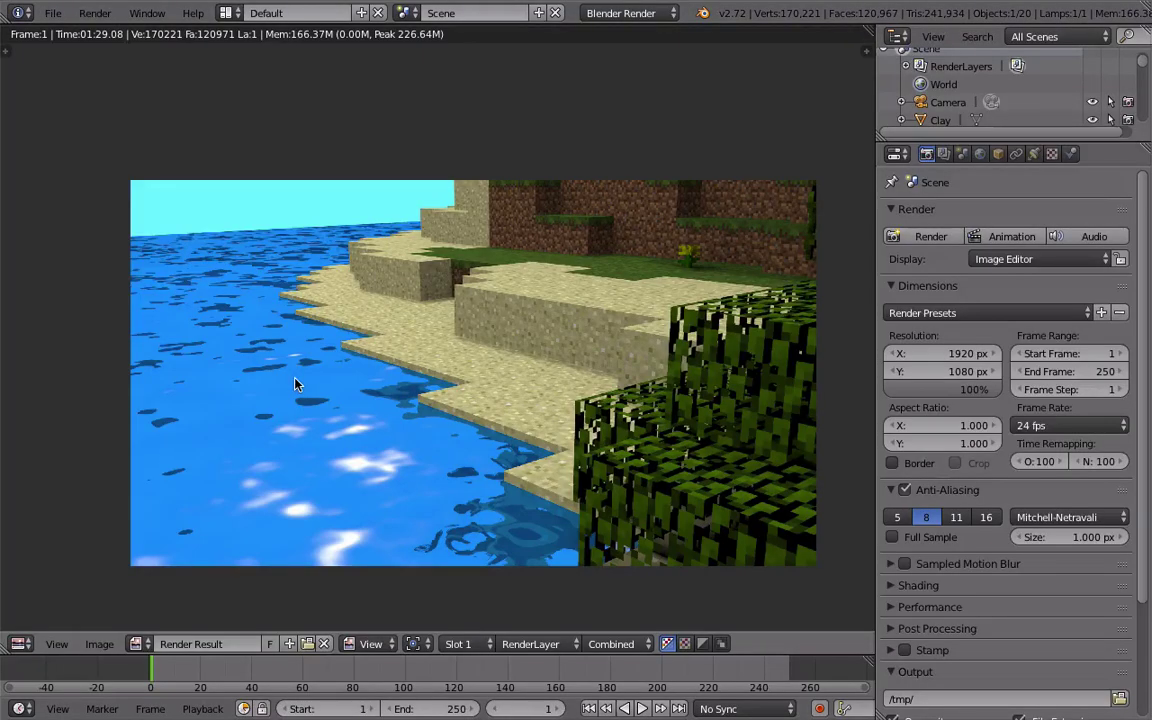
Step: Leave the render result and start appending from Minecraft_Mob_Rig.blend in Desktop/My Stuff/Blender_Minecraft_Rig, opening its Object category
key("Escape")
middle_click_drag(324, 375, 350, 399)
scroll(430, 399, "down", 1)
scroll(568, 393, "up", 2)
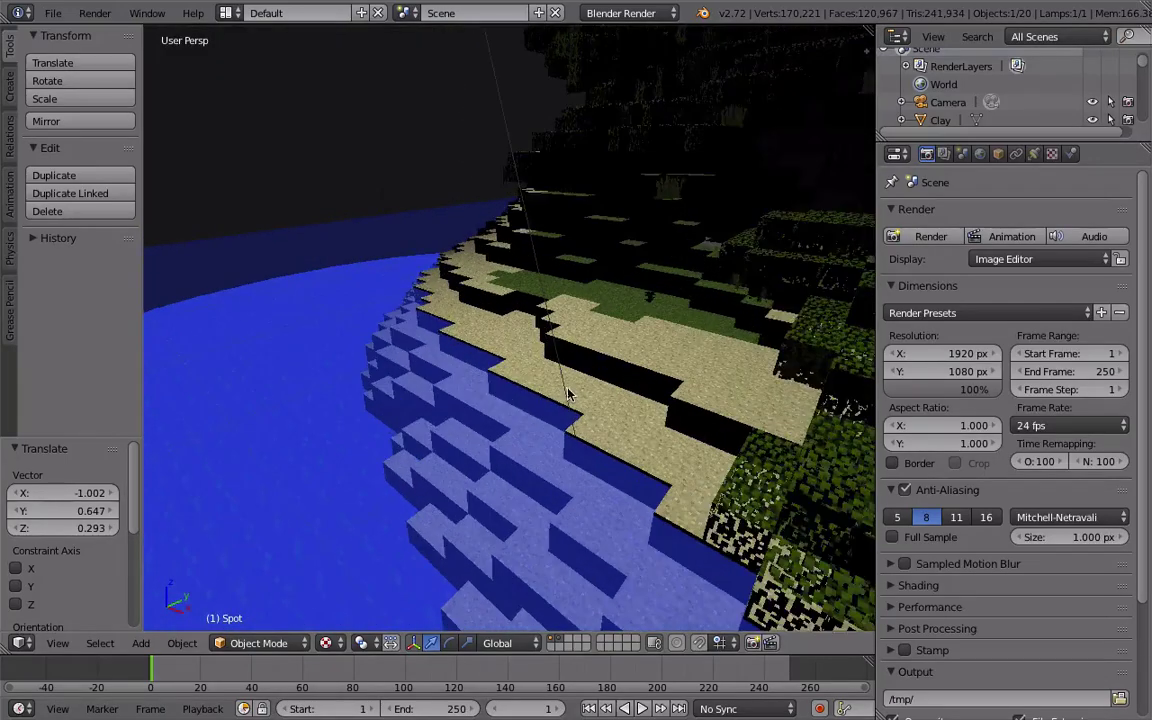
middle_click_drag(612, 400, 514, 375)
scroll(540, 405, "up", 1)
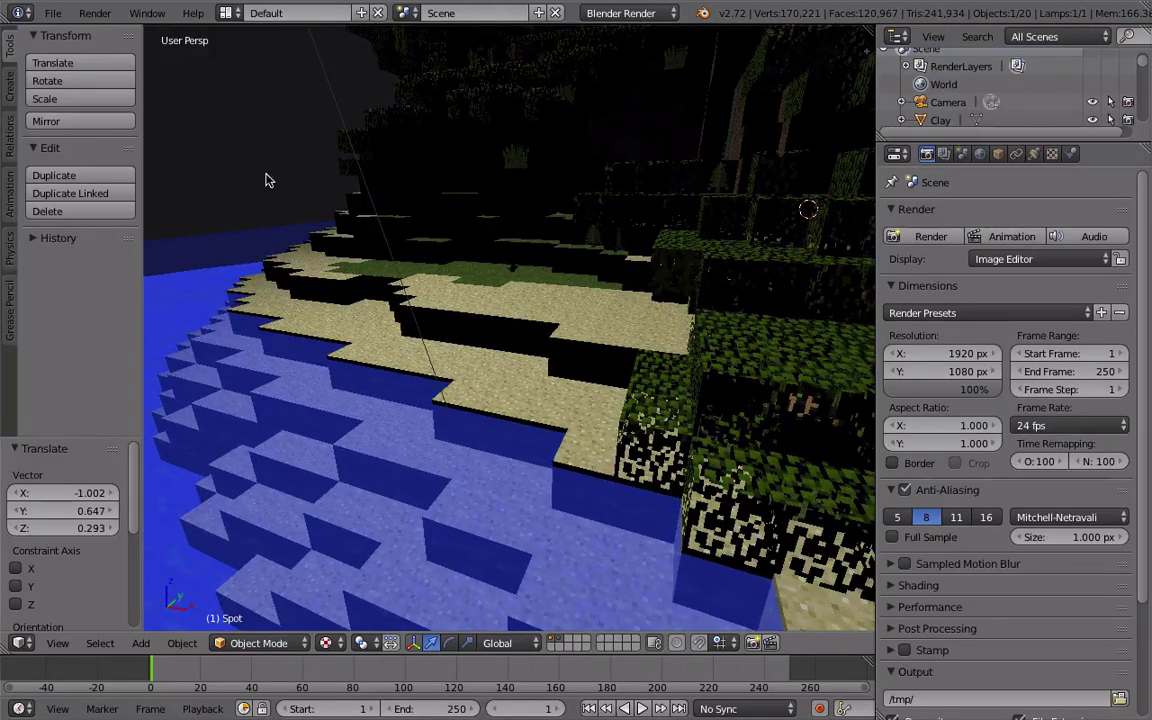
left_click(54, 14)
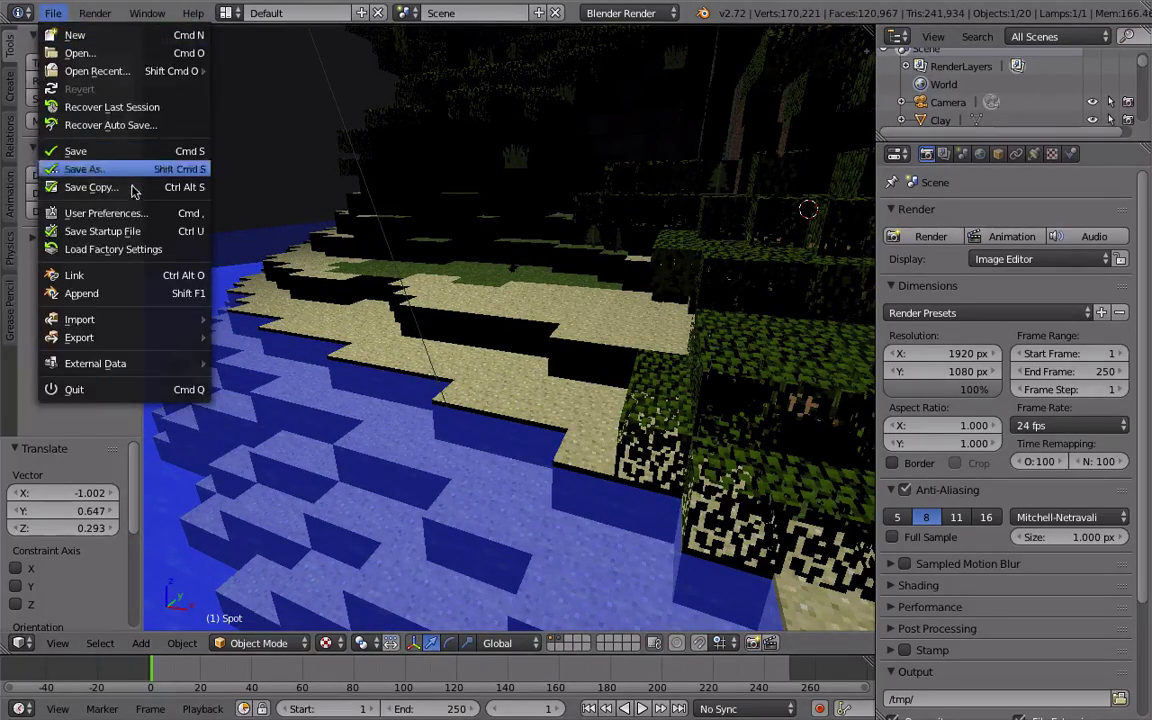
left_click(136, 296)
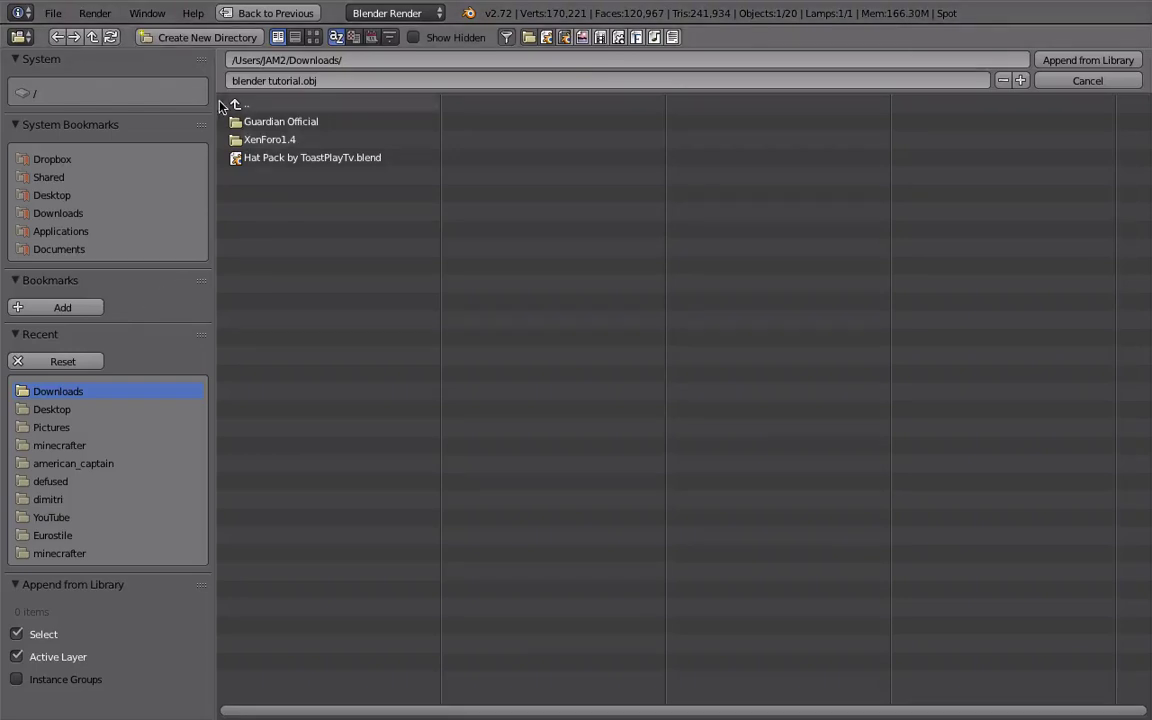
left_click(60, 196)
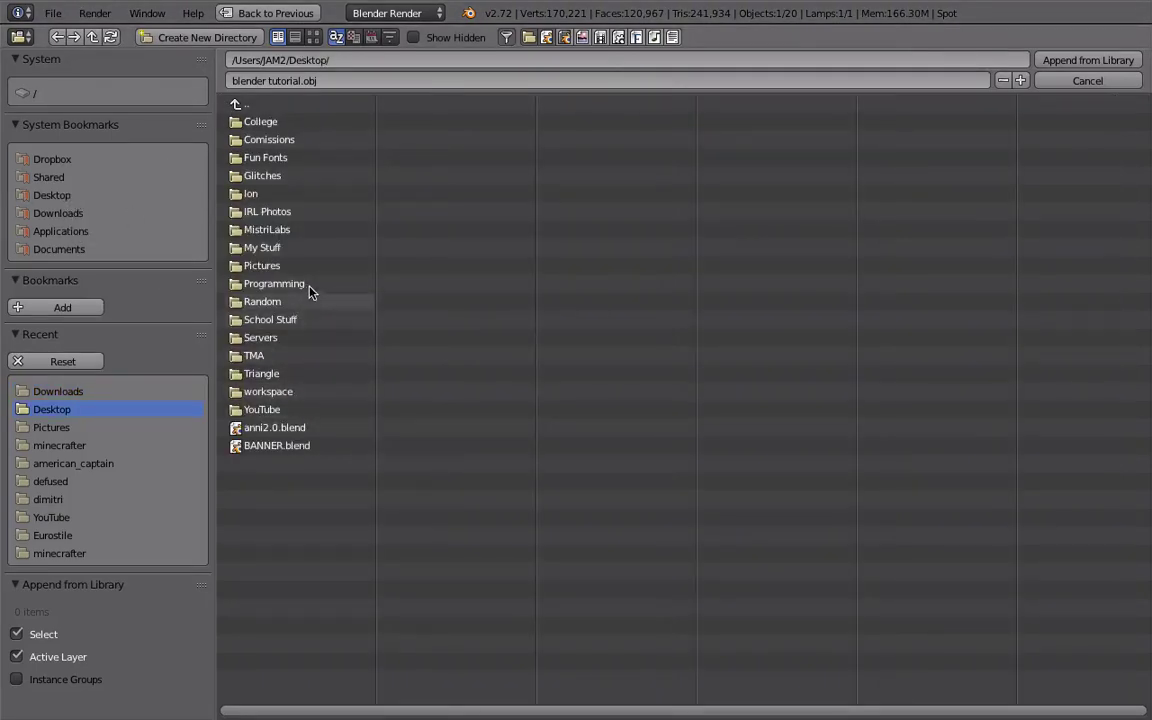
left_click(305, 250)
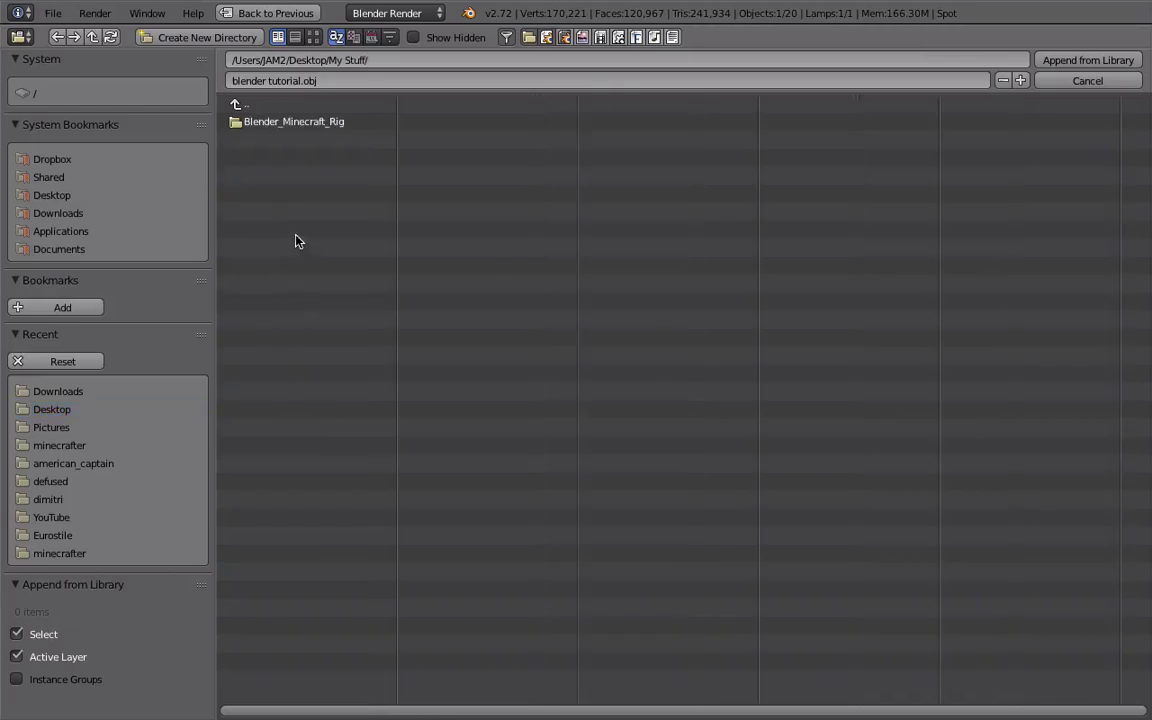
left_click(305, 122)
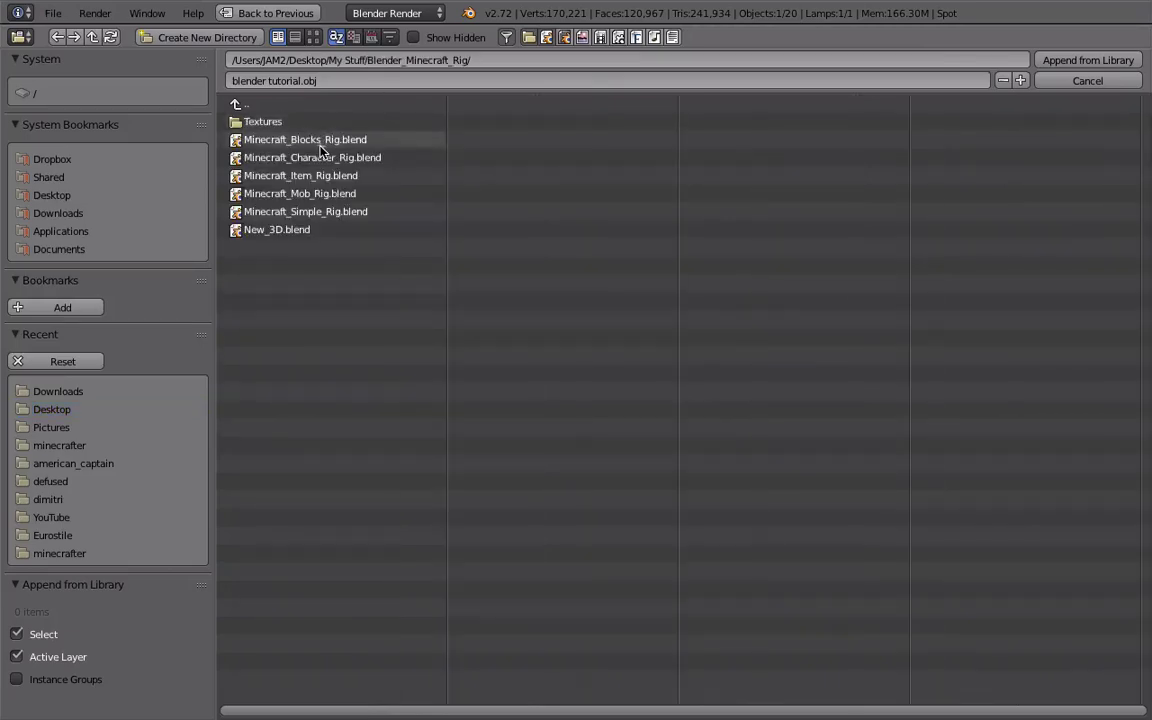
left_click(312, 197)
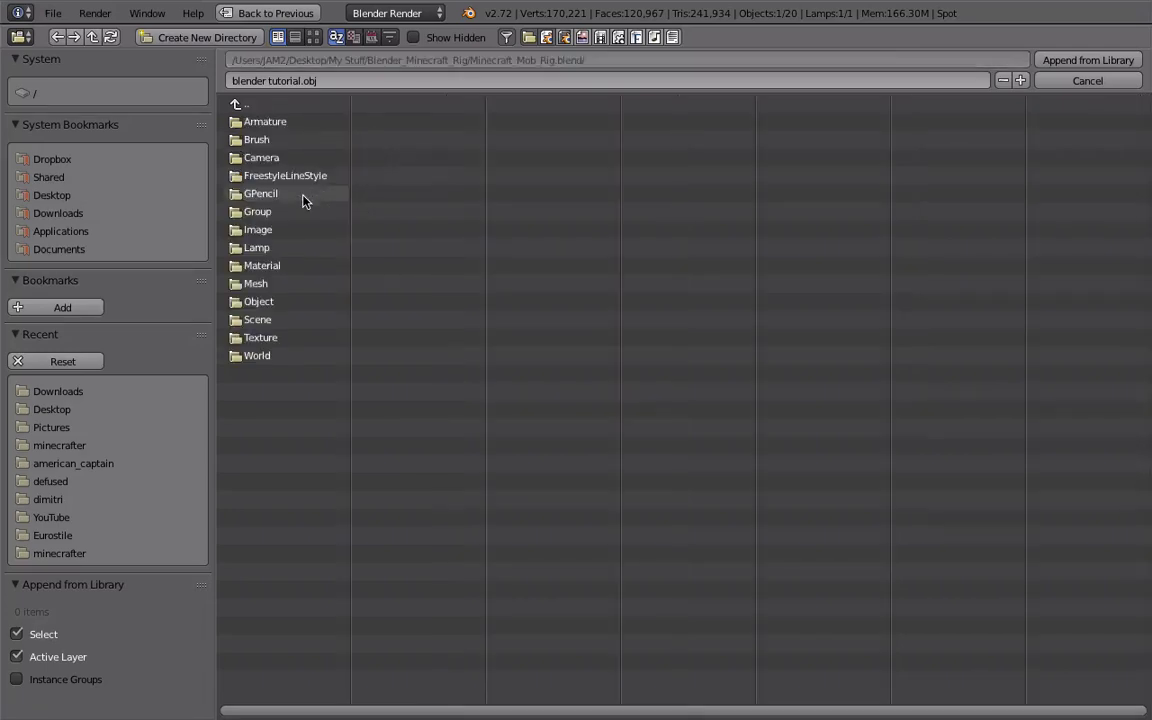
left_click(258, 302)
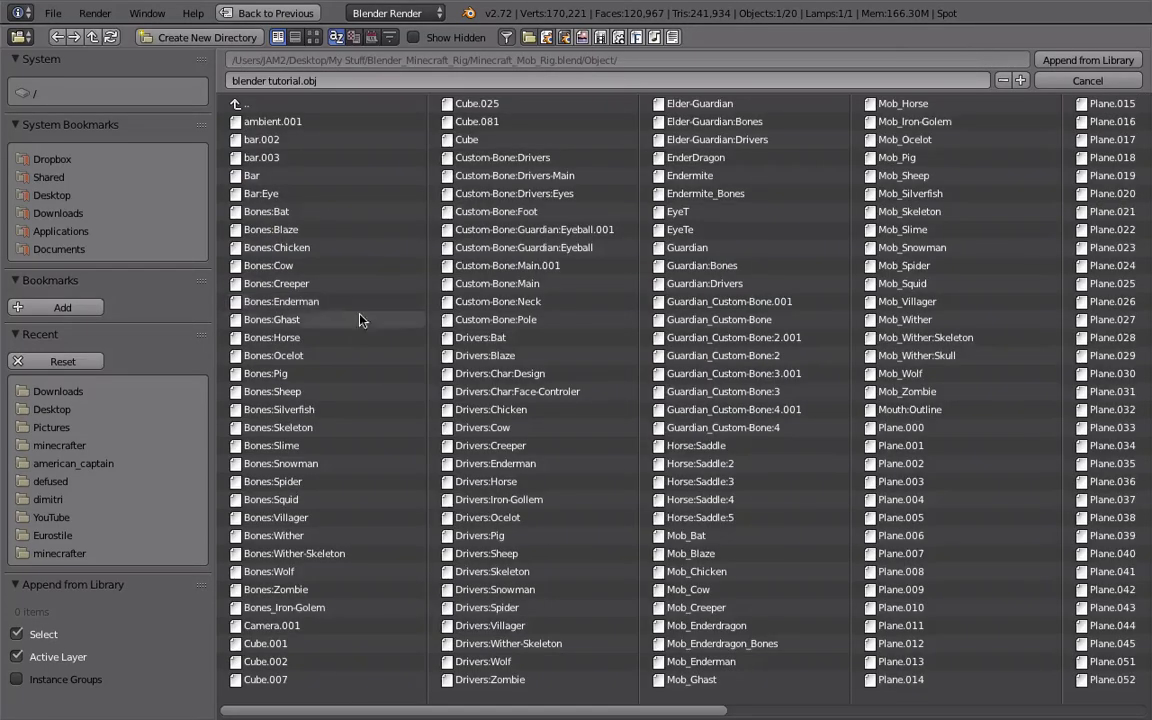
Step: Append Guardian, Guardian:Bones, Guardian:Drivers and all the Guardian_Custom-Bone objects to the scene
scroll(484, 331, "down", 5)
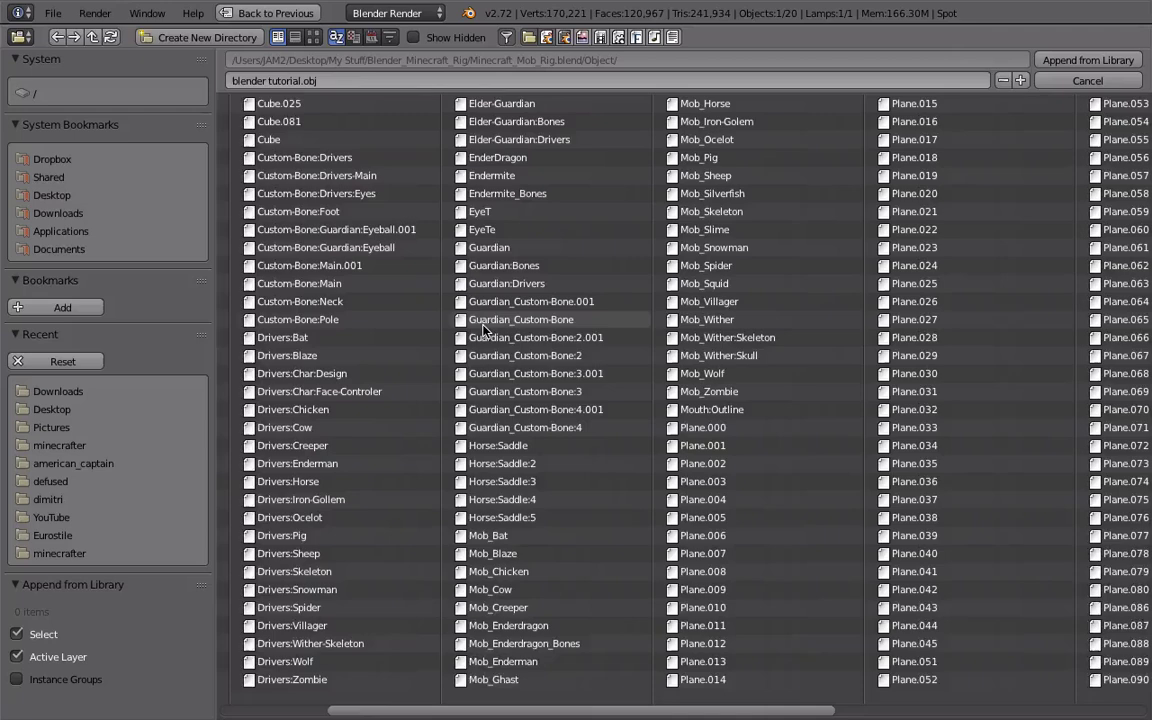
scroll(484, 331, "down", 4)
scroll(484, 324, "down", 2)
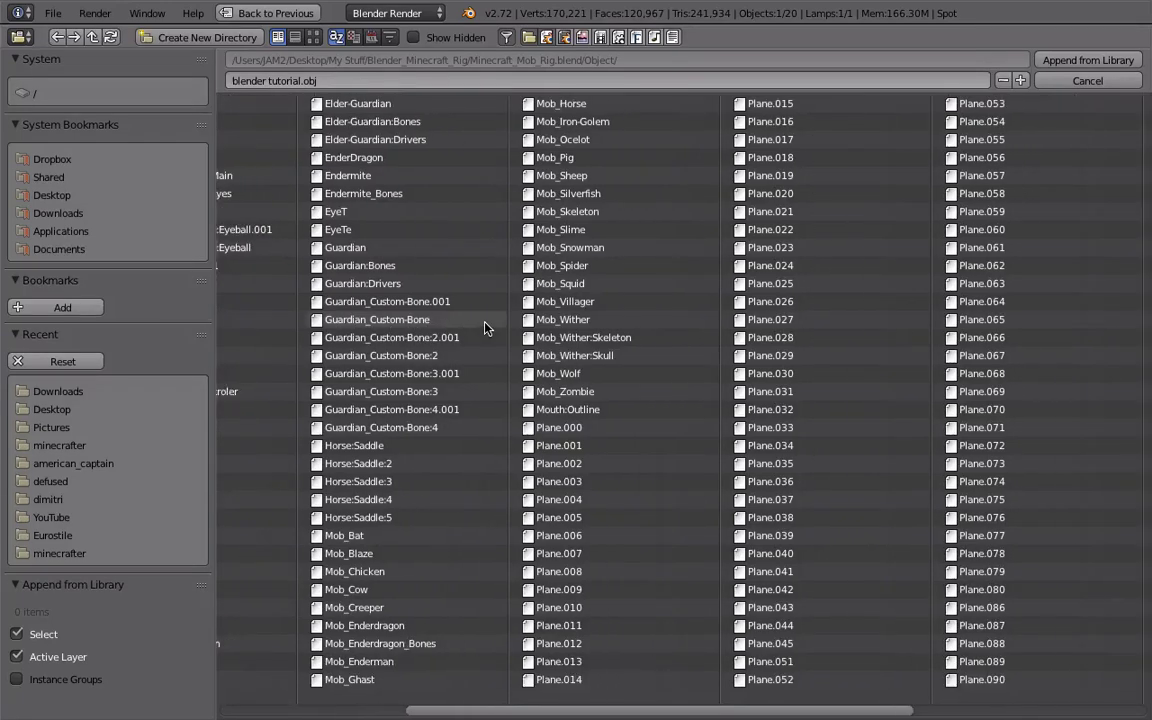
scroll(488, 322, "up", 2)
scroll(495, 328, "up", 2)
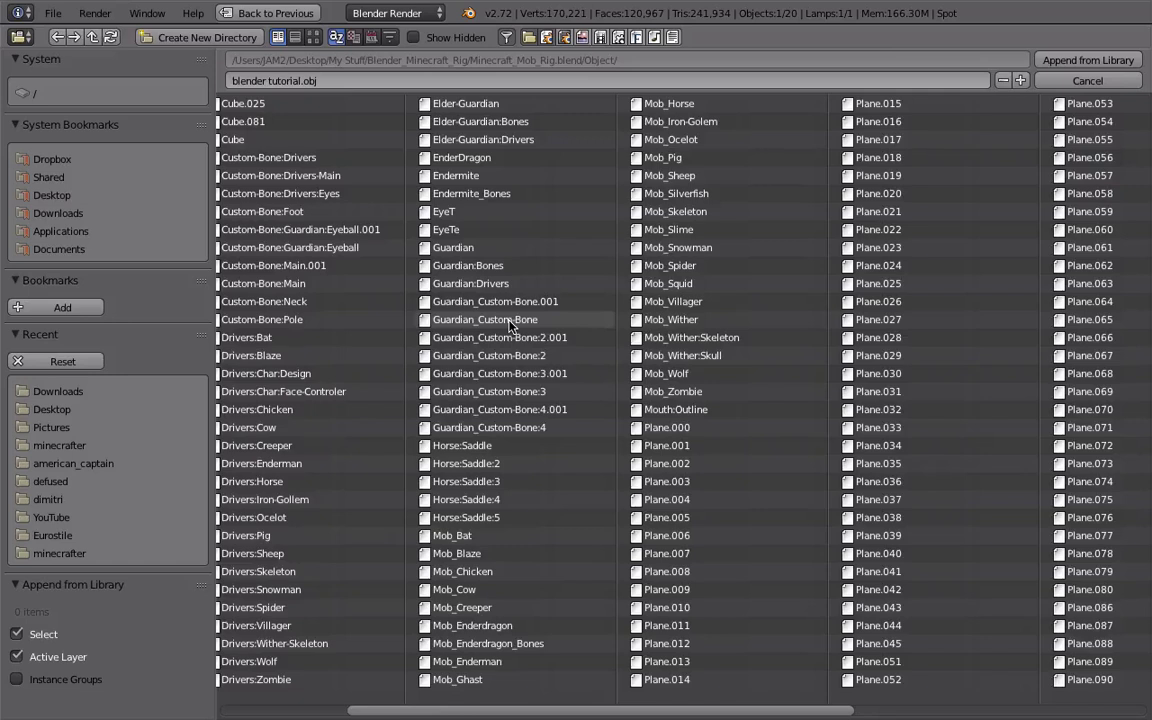
left_click(483, 248)
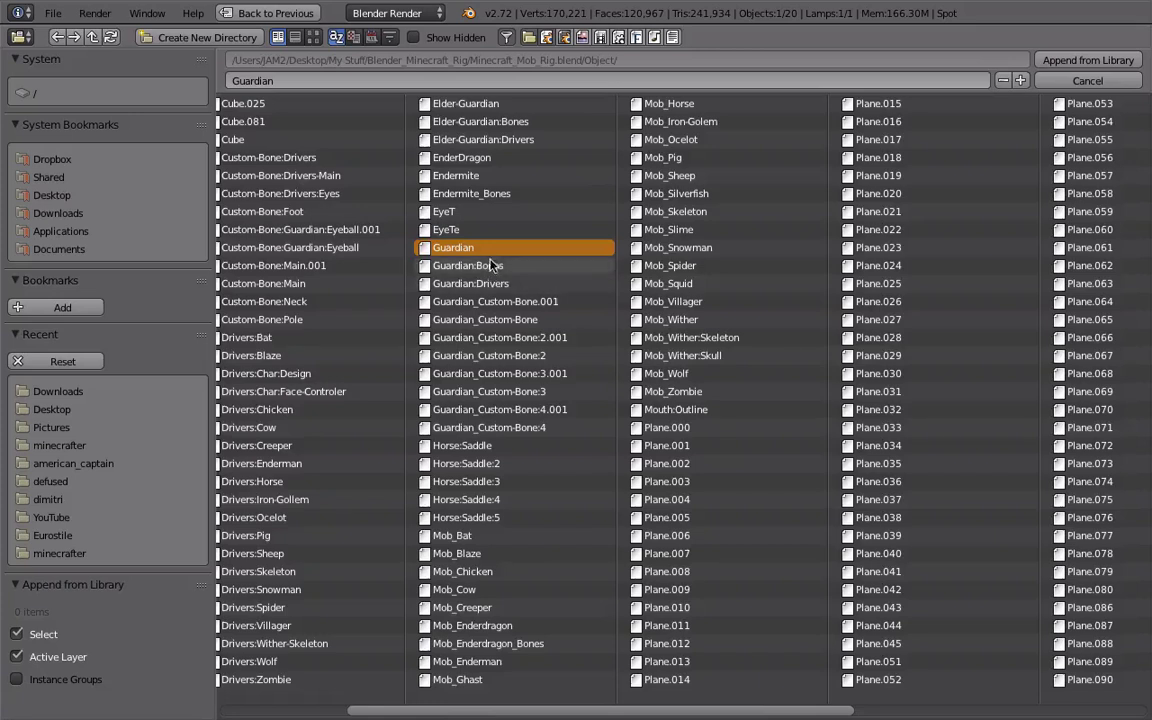
left_click(483, 265, "shift")
left_click(488, 284, "shift")
left_click(490, 302, "shift")
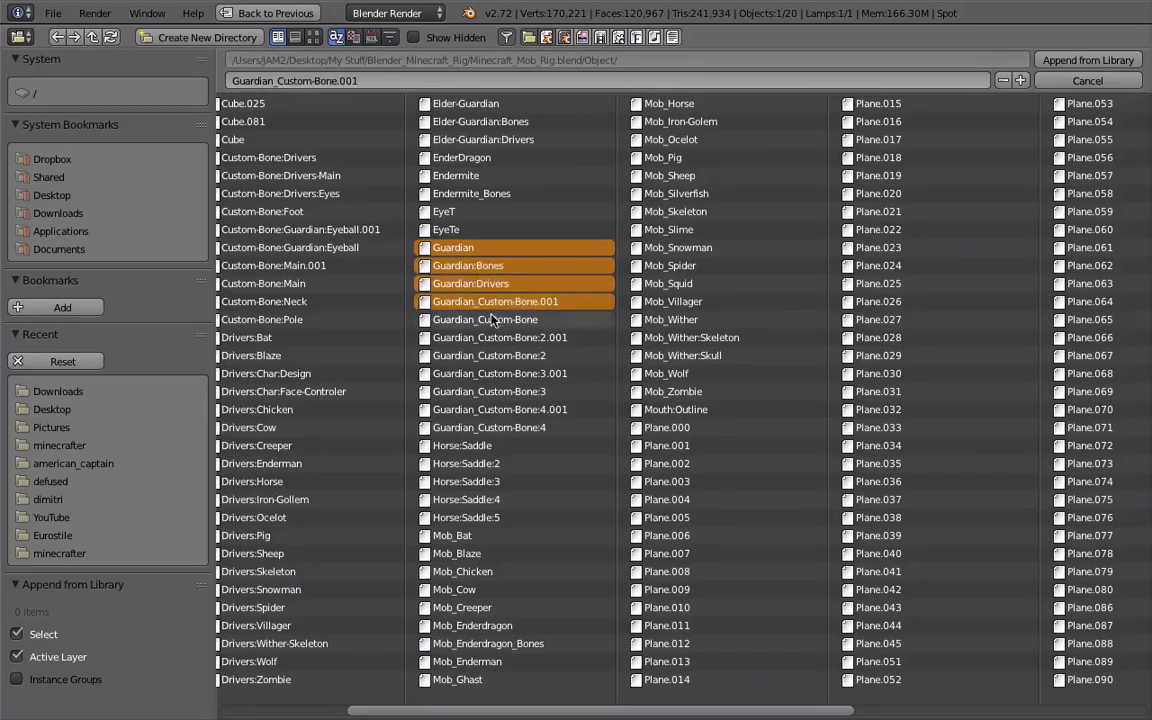
left_click(486, 320, "shift")
left_click(482, 338, "shift")
left_click(479, 356, "shift")
left_click(478, 374, "shift")
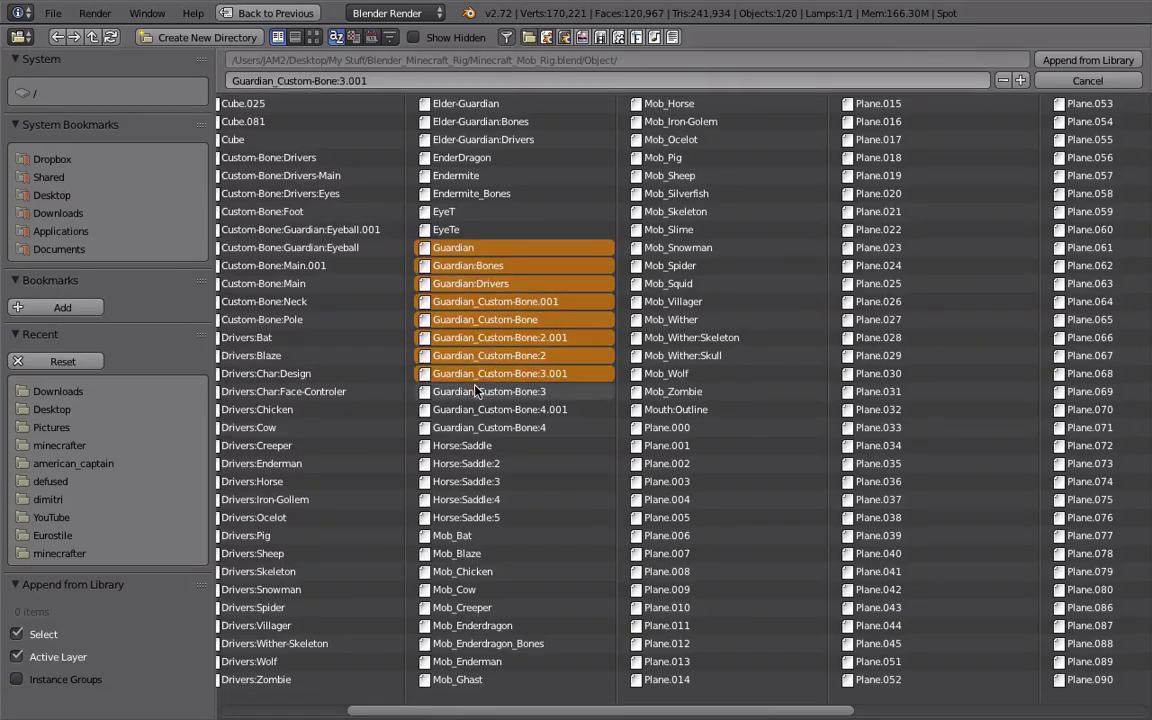
left_click(481, 392, "shift")
left_click(481, 410, "shift")
left_click(483, 428, "shift")
scroll(505, 390, "down", 5)
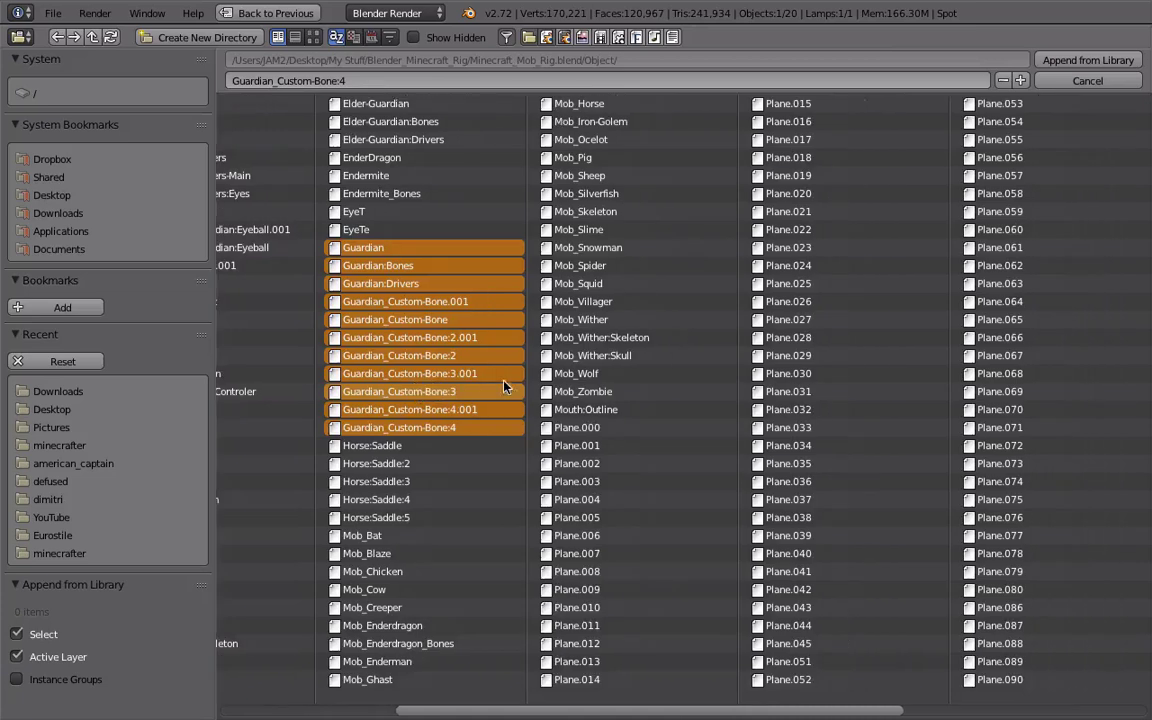
scroll(505, 378, "up", 6)
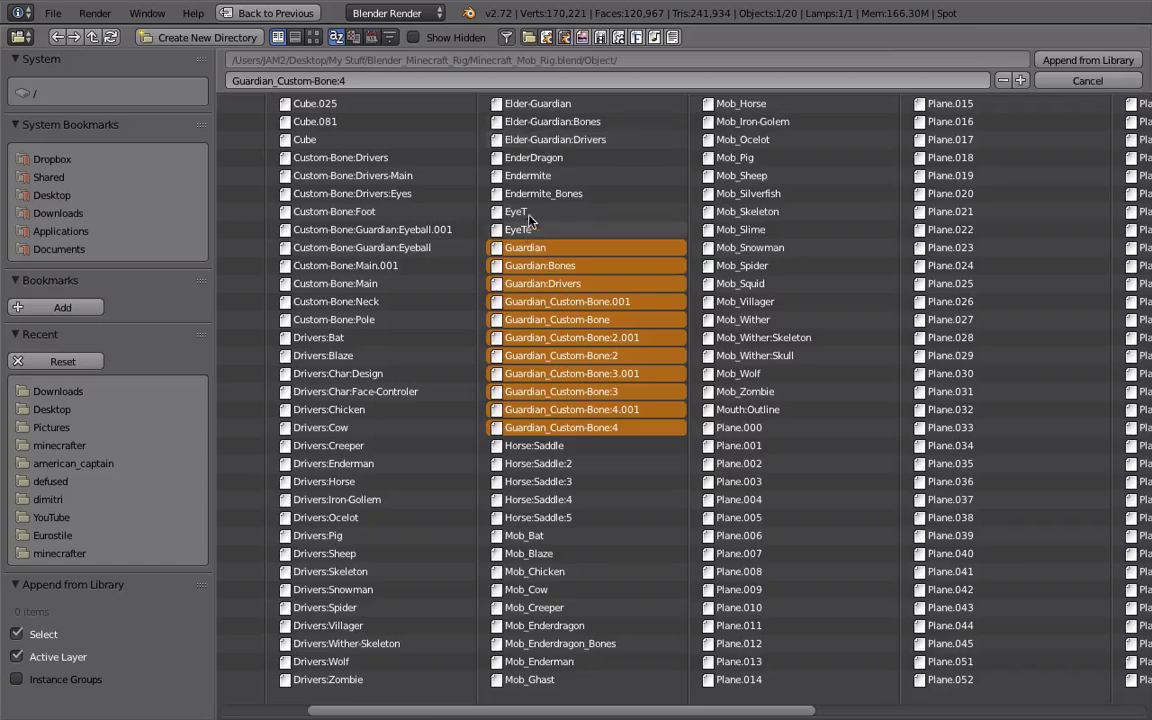
scroll(515, 262, "up", 2)
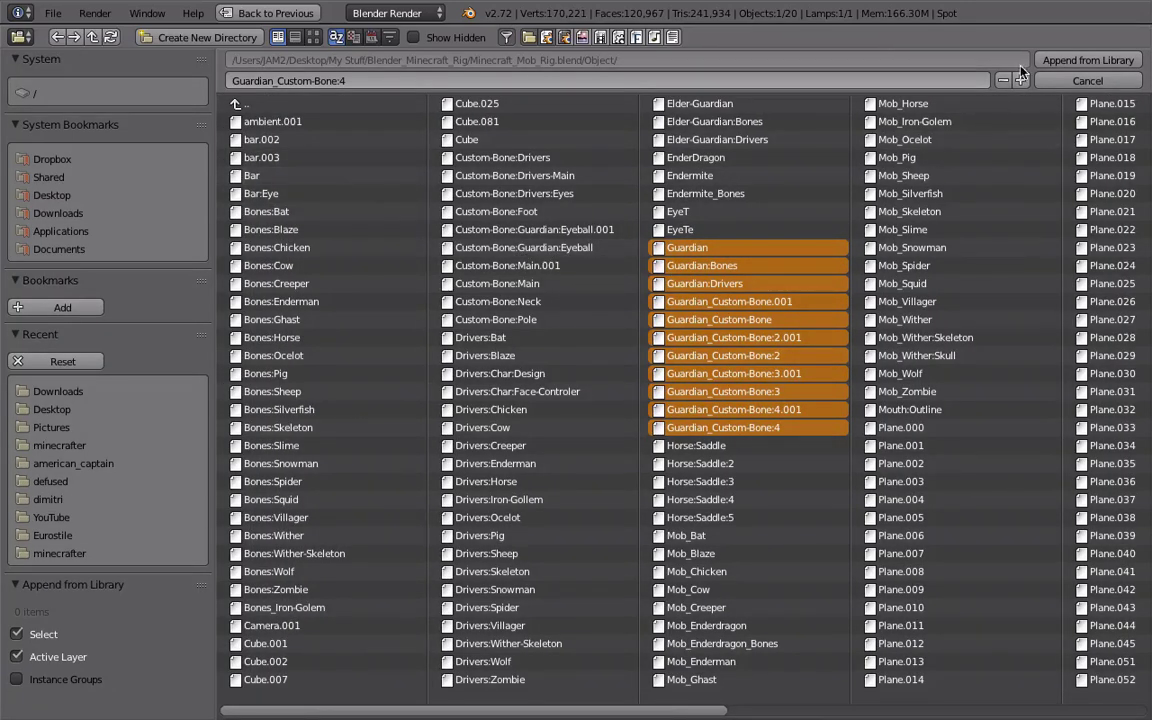
left_click(1088, 60)
Step: Move the appended Guardian rig by about (-20.4, -2.0, 1.2) towards the lit end of the island
scroll(707, 165, "down", 5)
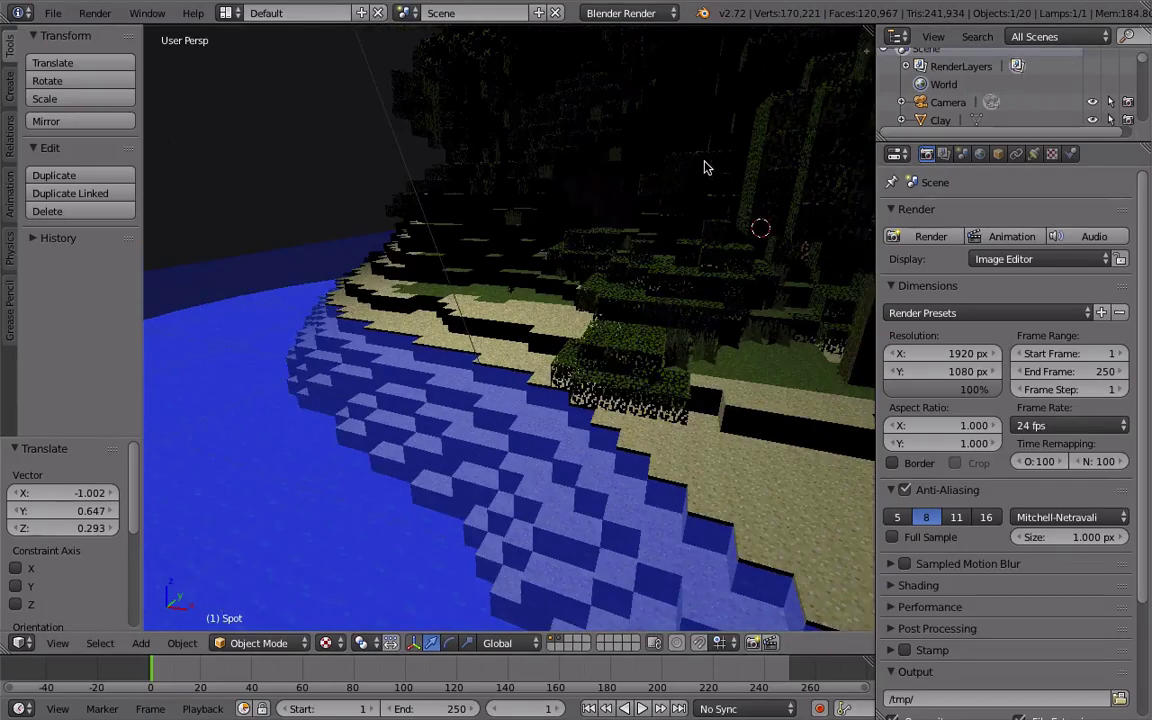
scroll(655, 188, "down", 10)
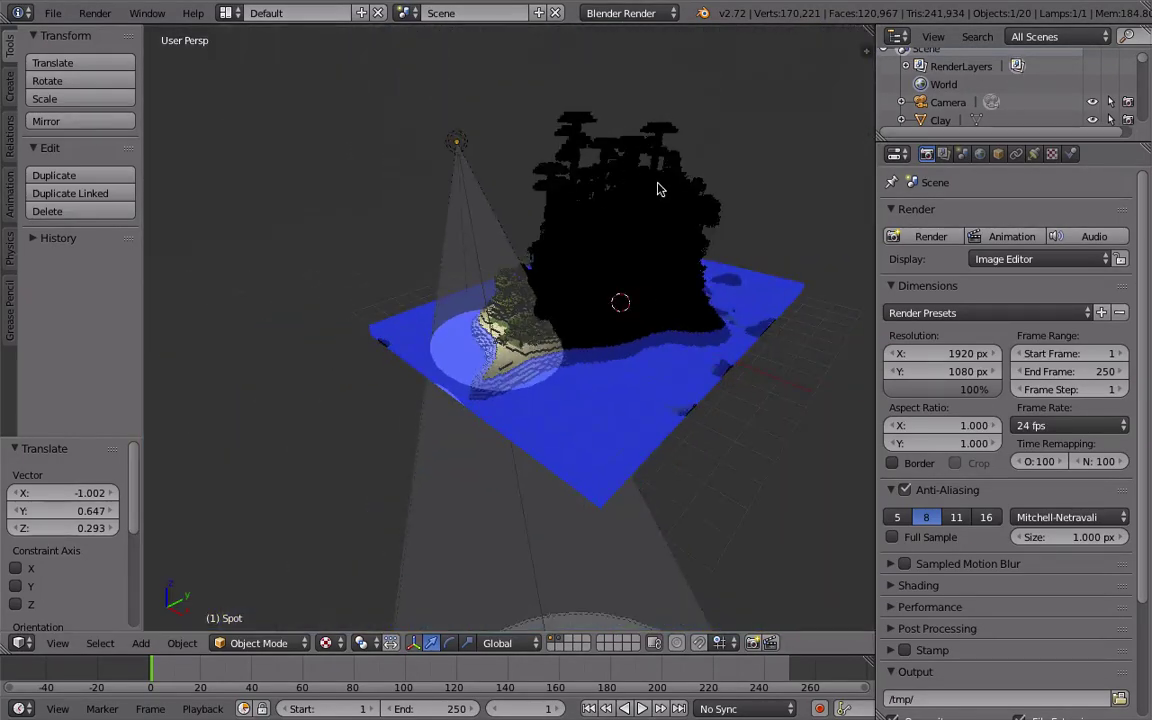
middle_click_drag(658, 188, 146, 168)
left_click_drag(800, 237, 527, 278)
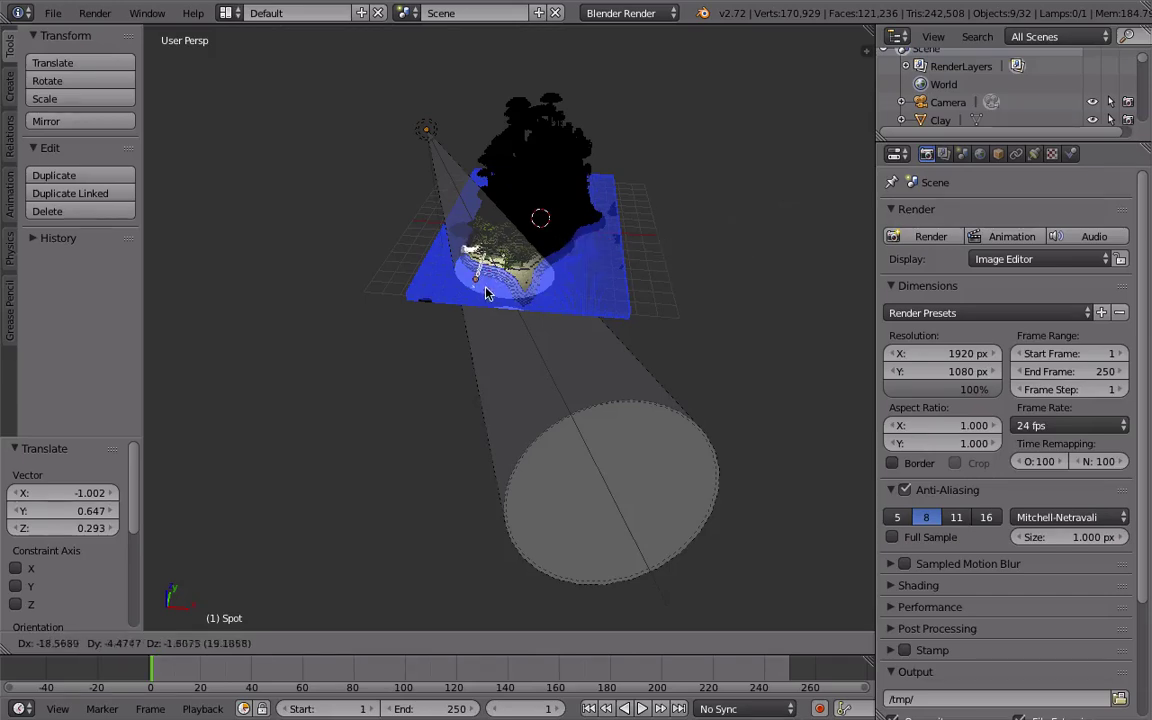
left_click_drag(462, 245, 455, 218)
Step: Shift the Guardian rig by about -0.31 along X, -3.84 along Y and -0.56 along Z
key("g")
key("x")
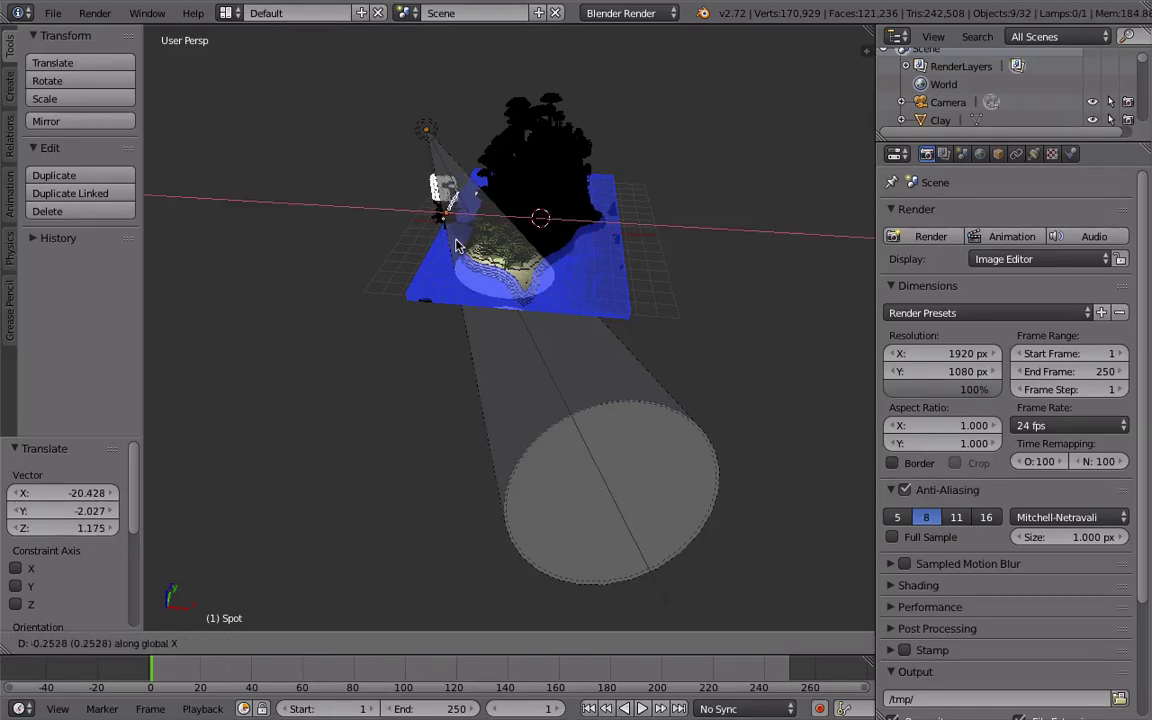
left_click(455, 245)
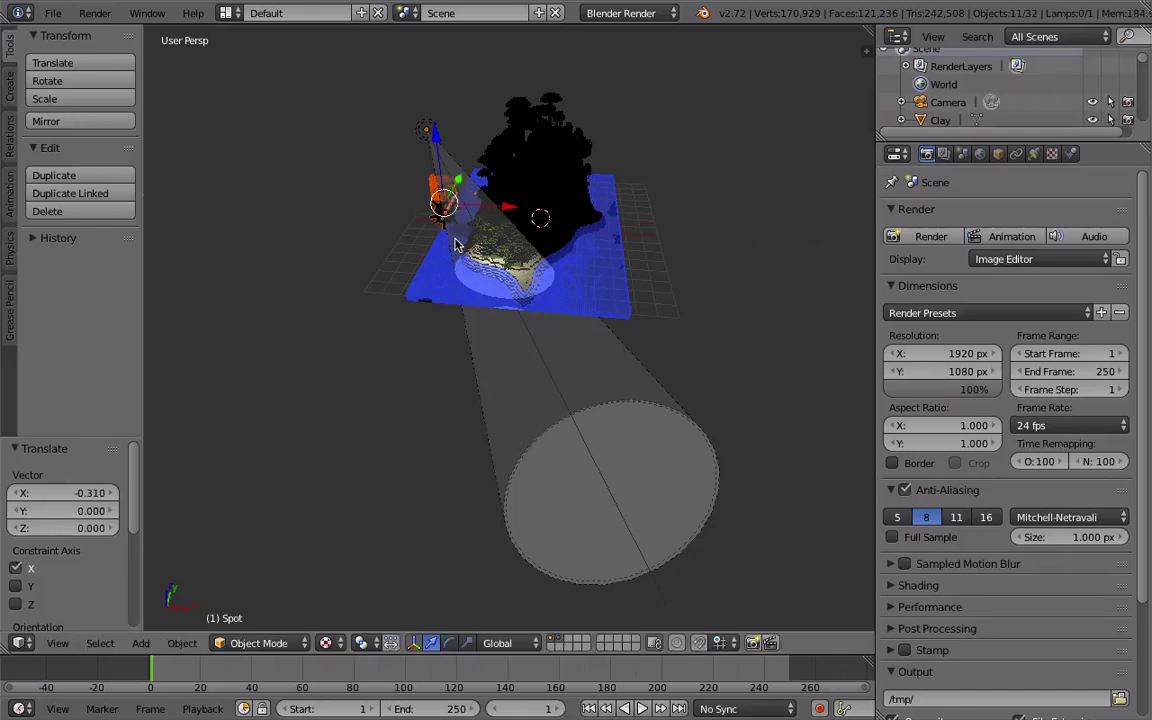
key("g")
key("y")
left_click(428, 273)
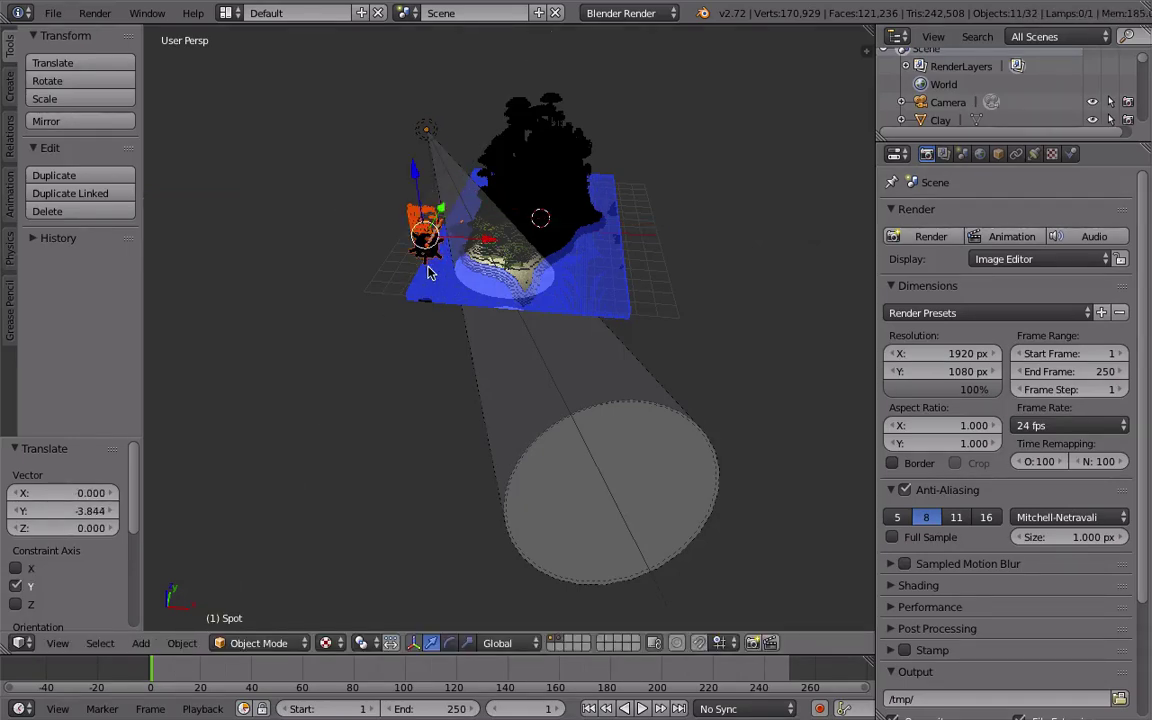
key("g")
key("z")
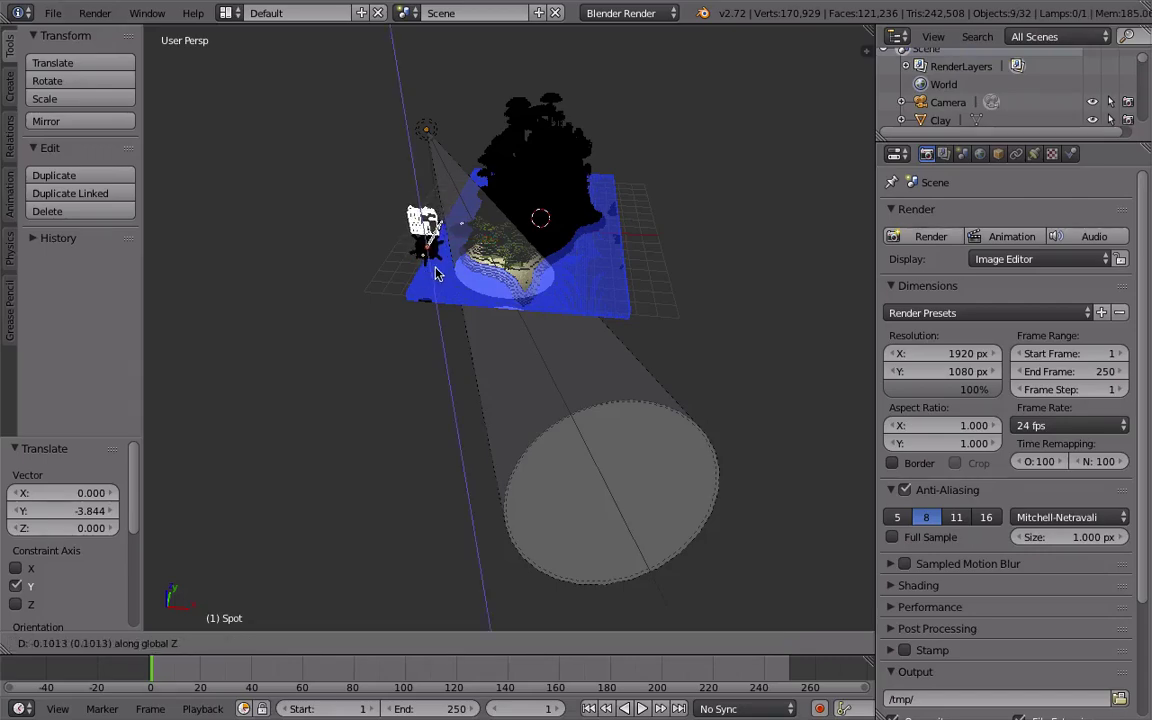
left_click(430, 282)
Step: Move the Guardian rig about 3.3 along the X axis into the spot lamp's cone over the shoreline
scroll(425, 255, "up", 5)
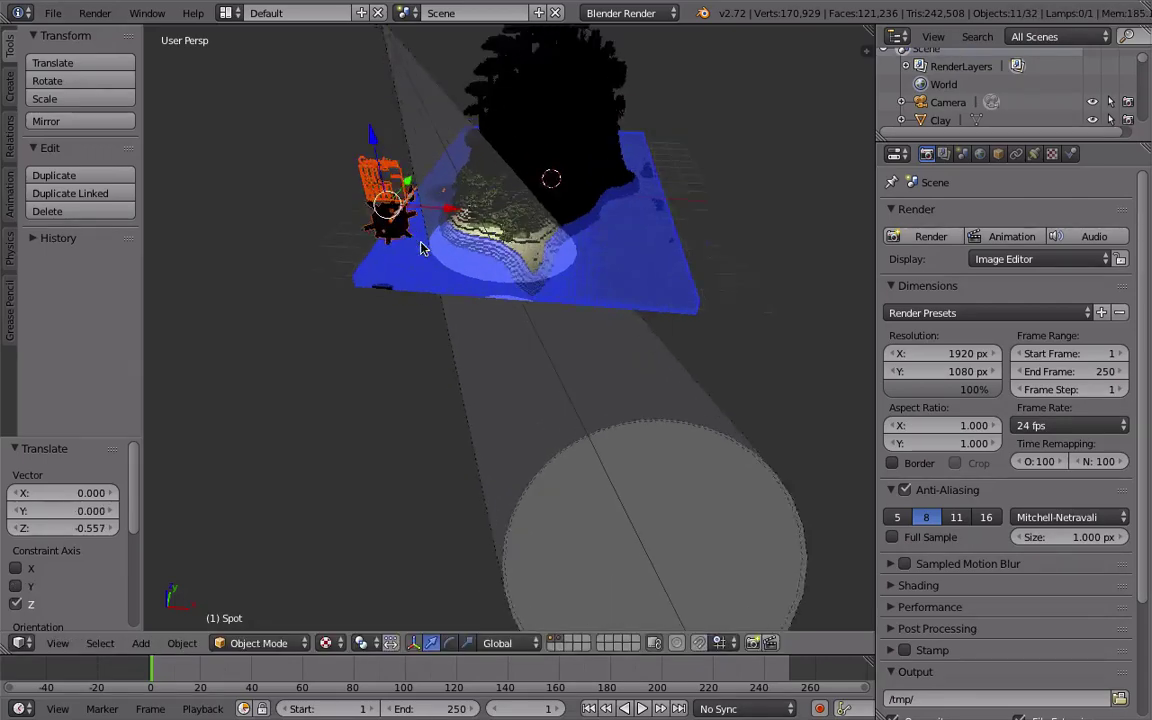
key("g")
key("x")
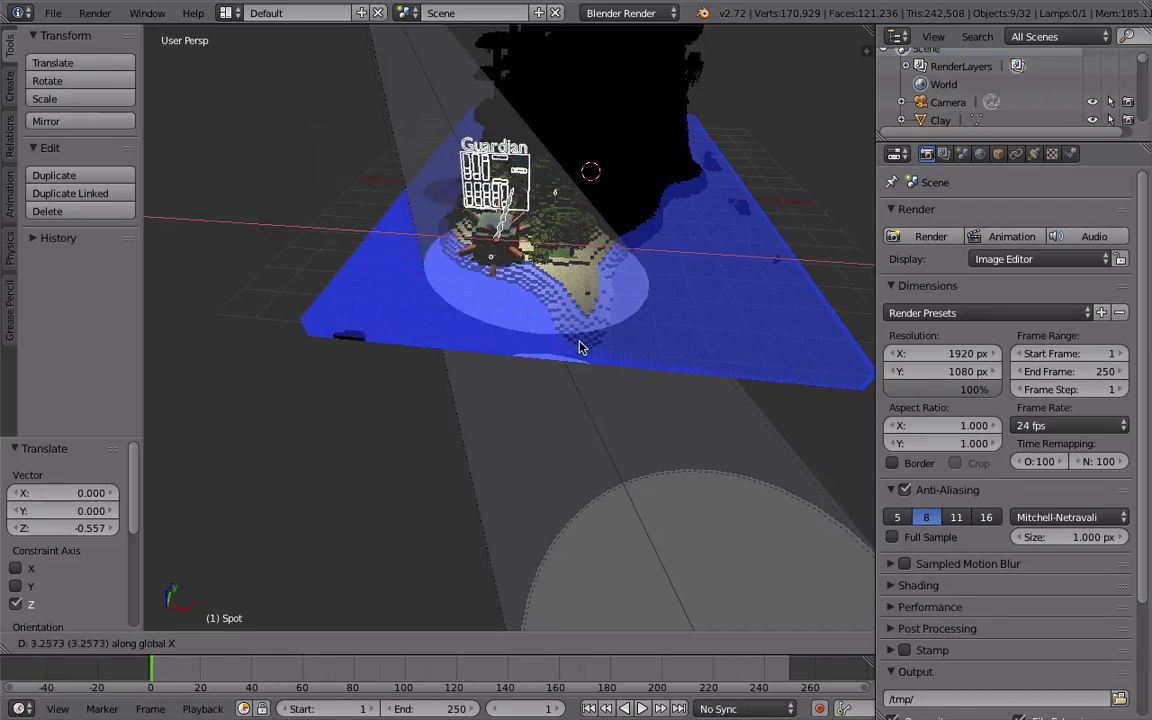
left_click(573, 338)
Step: Scale the Guardian rig down uniformly to about 0.23 of its size
middle_click_drag(571, 332, 496, 367)
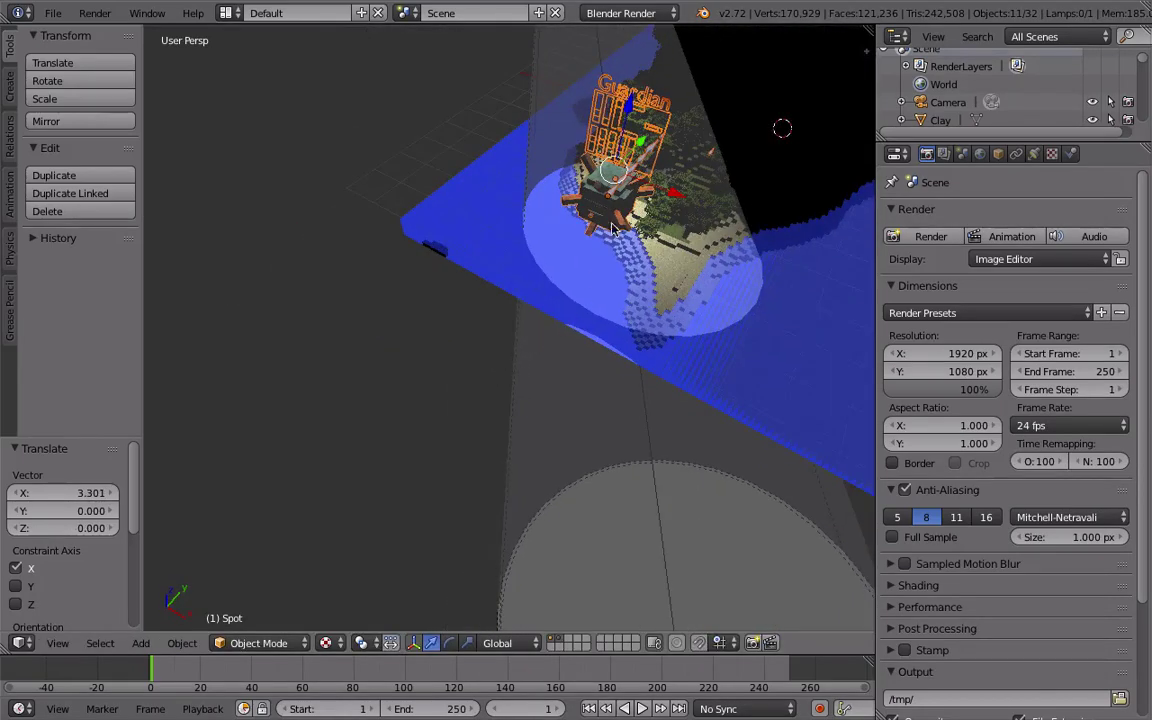
key("s")
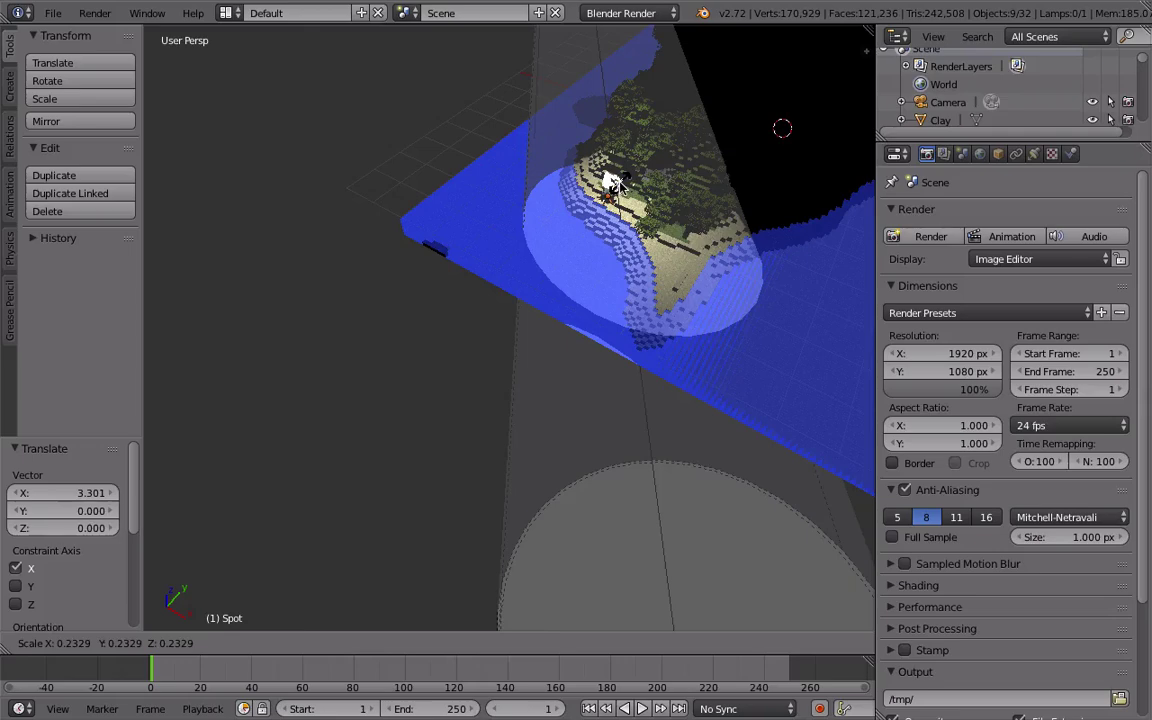
left_click(617, 184)
Step: In the camera view, move the Guardian rig by about (0.24, 0.1, -0.48) to place it over the water in frame
key("KP_0")
key("g")
left_click(777, 490)
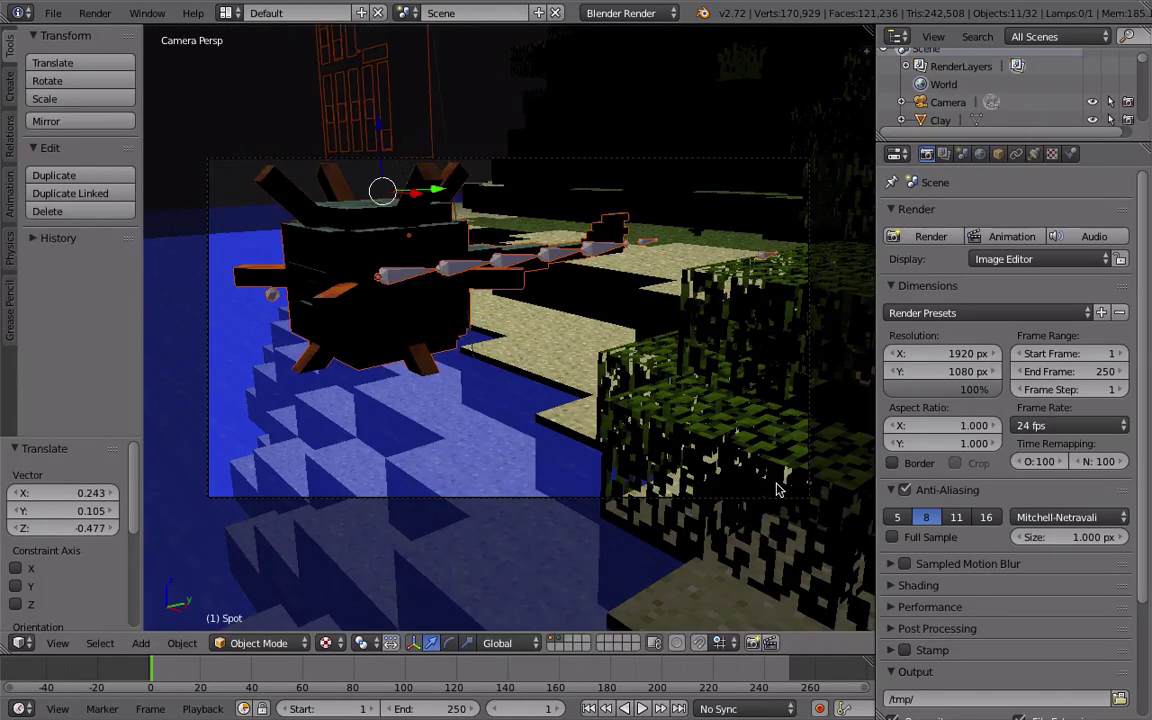
Step: Scale the Guardian rig to about 0.41 of its size and shift it by about (-0.02, -0.03, -0.1)
key("s")
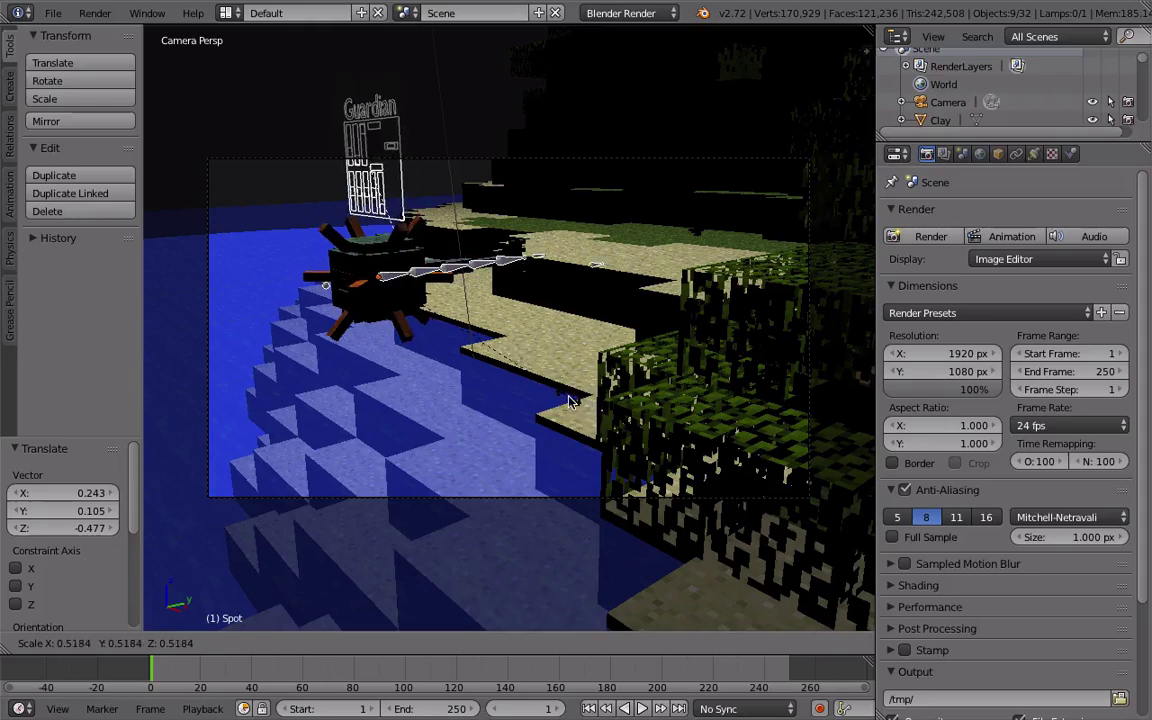
left_click(525, 386)
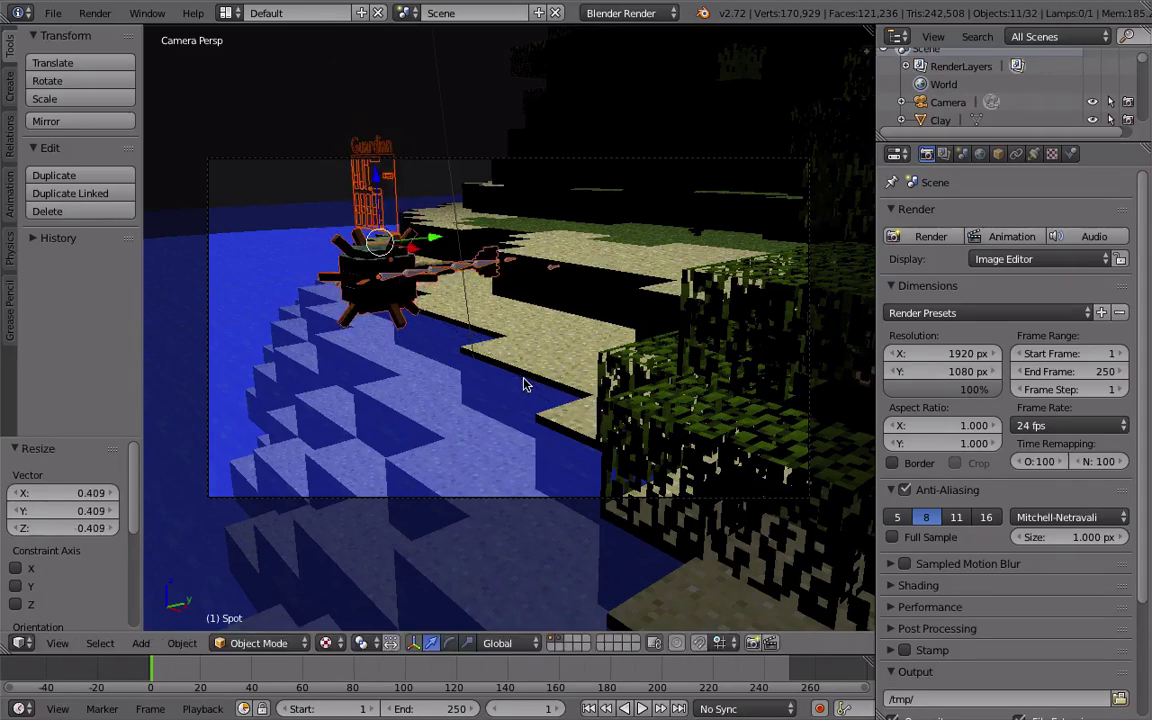
key("KP_0")
middle_click_drag(527, 382, 645, 387)
key("g")
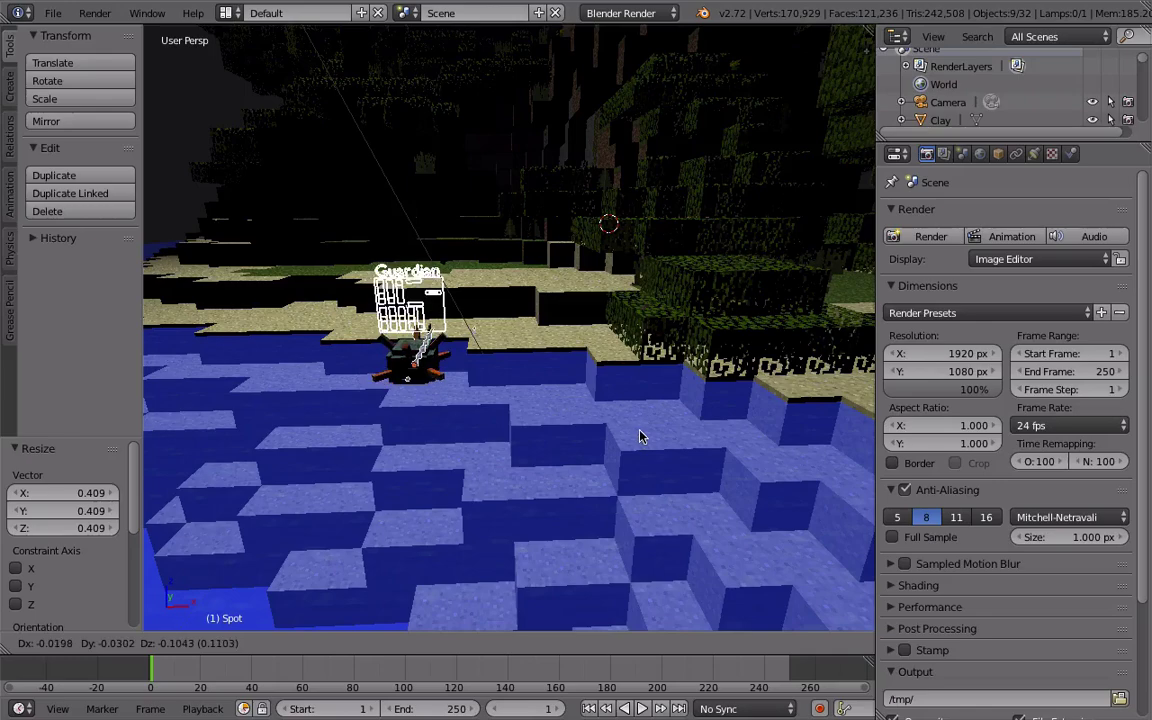
left_click(640, 436)
Step: Move the Guardian rig about -0.25 along the Y axis, away from the shore
key("g")
key("y")
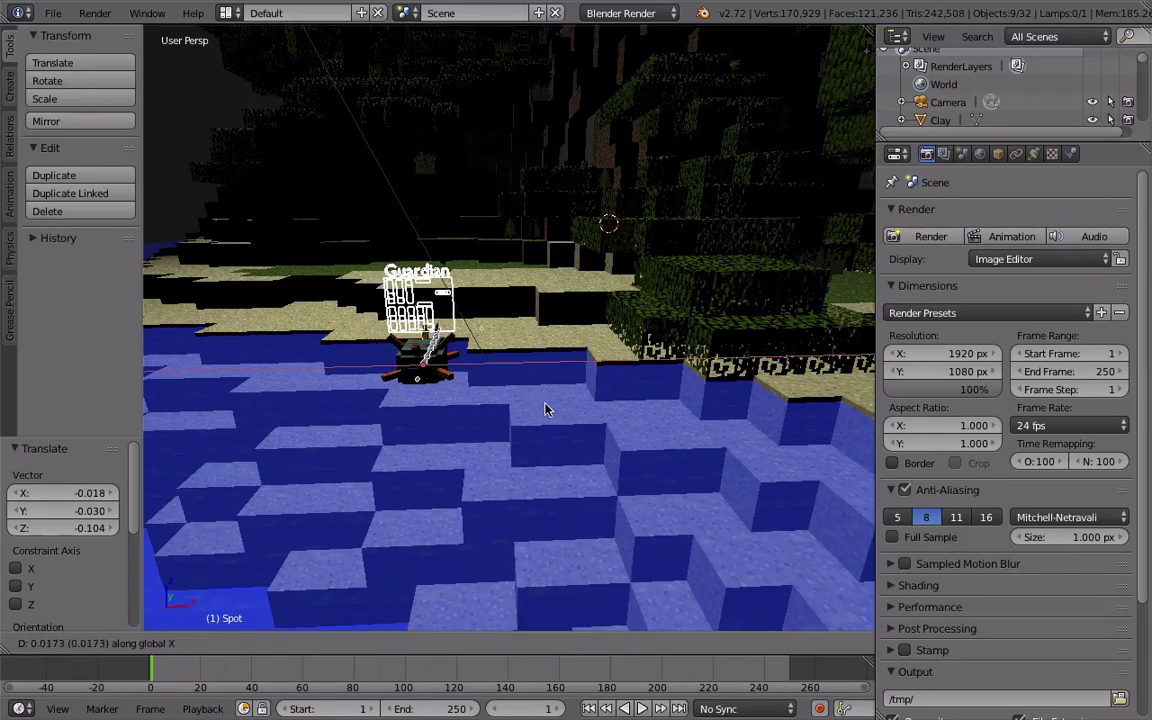
left_click(516, 460)
Step: Rotate the whole Guardian rig 90° about the global Z axis
middle_click_drag(517, 463, 418, 445)
middle_click_drag(410, 446, 355, 425)
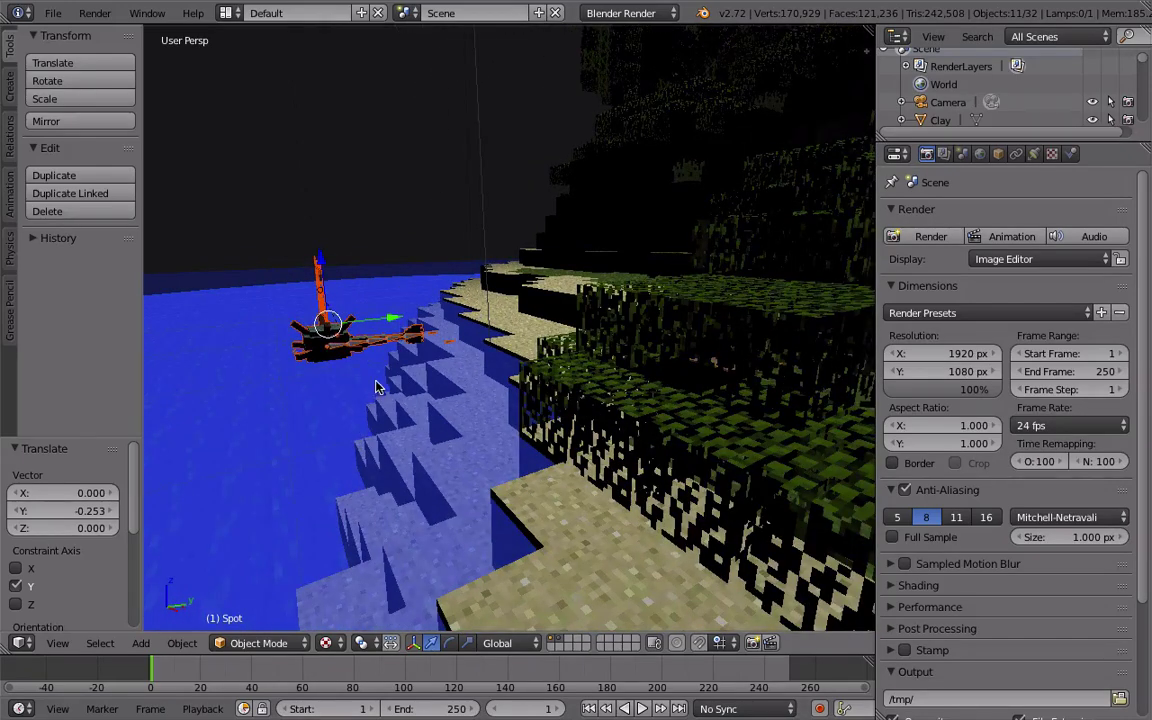
key("r")
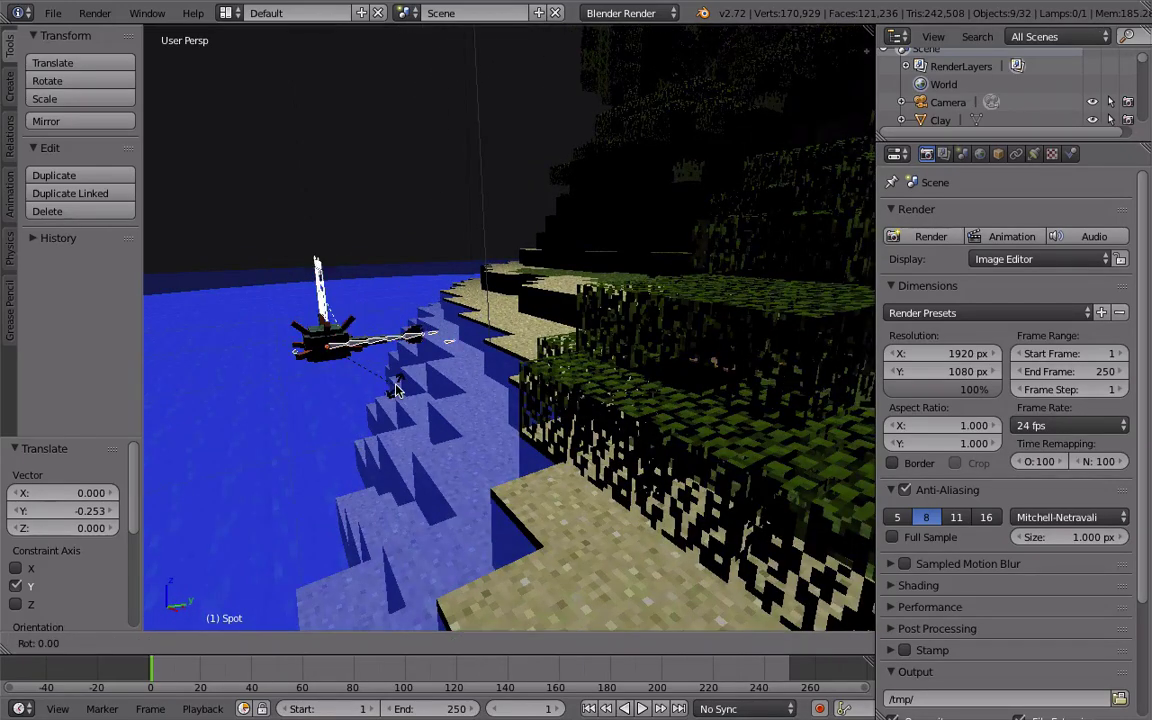
key("z")
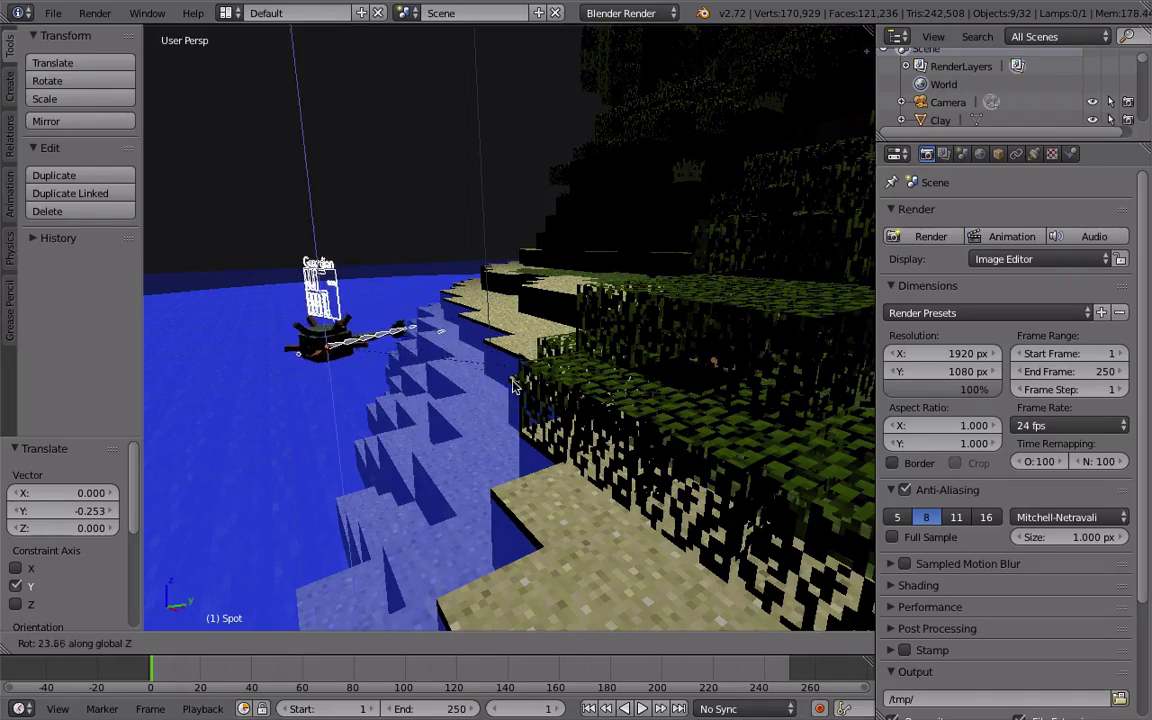
type("90")
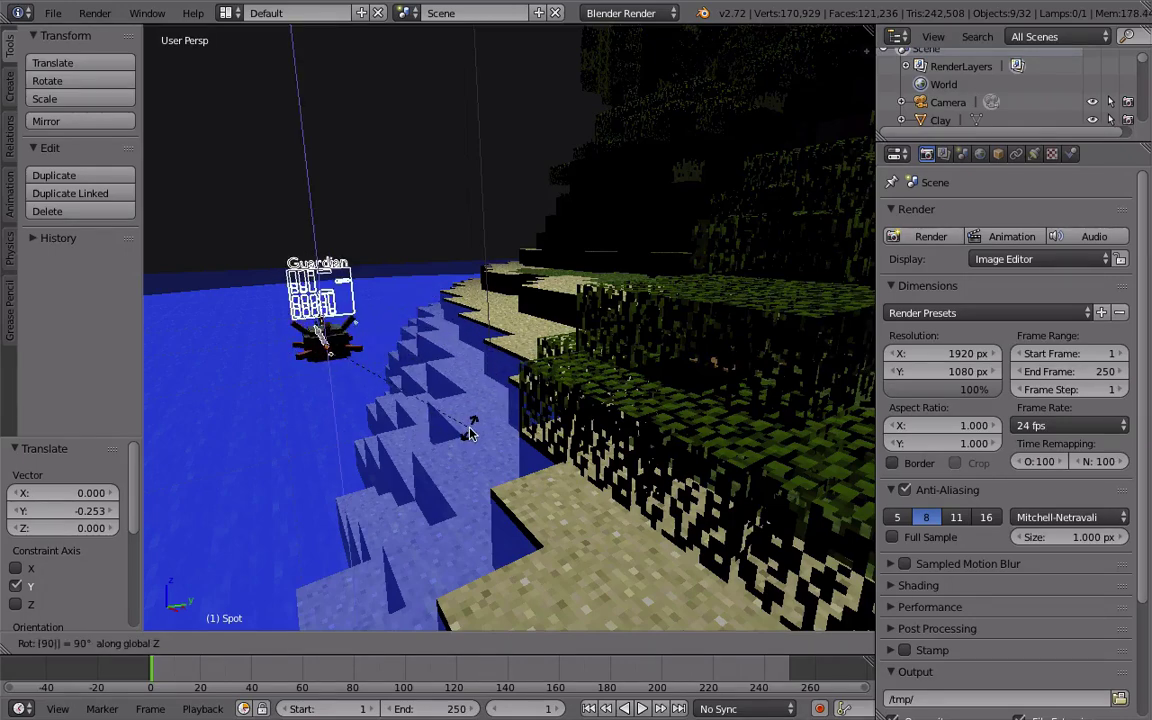
key("Return")
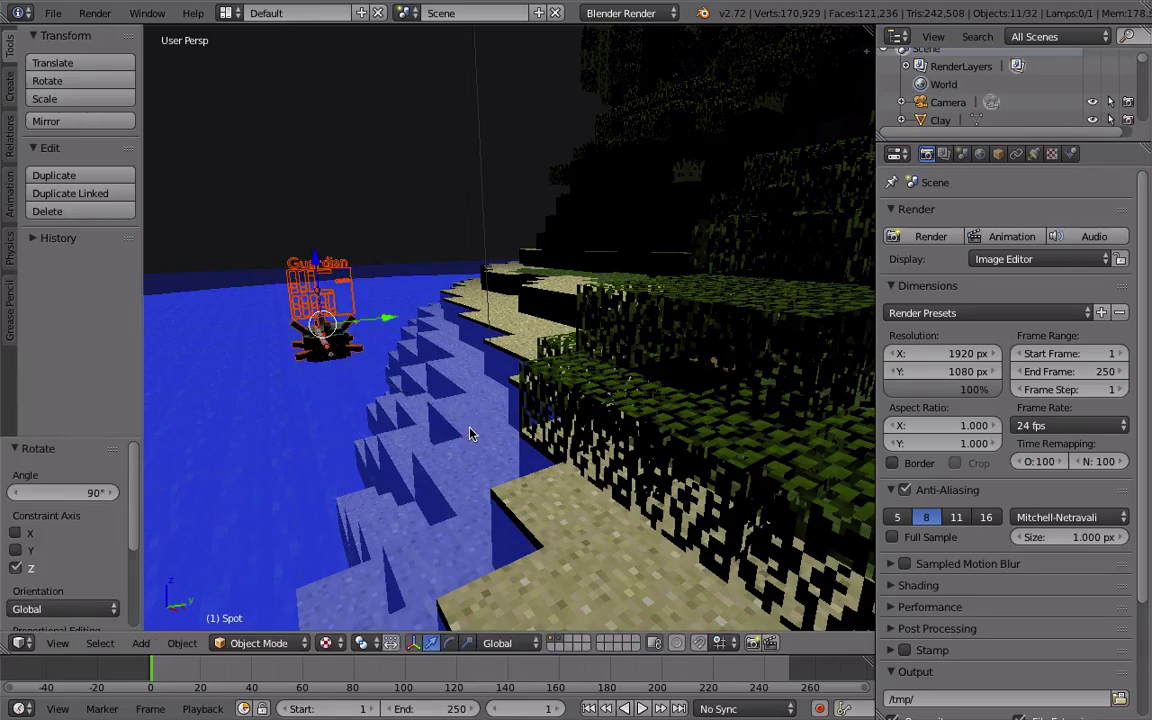
Step: Select only the Guardian:Drivers control armature above the mob and put it in Pose Mode
scroll(386, 356, "up", 4)
scroll(408, 363, "down", 1)
middle_click_drag(408, 368, 527, 391)
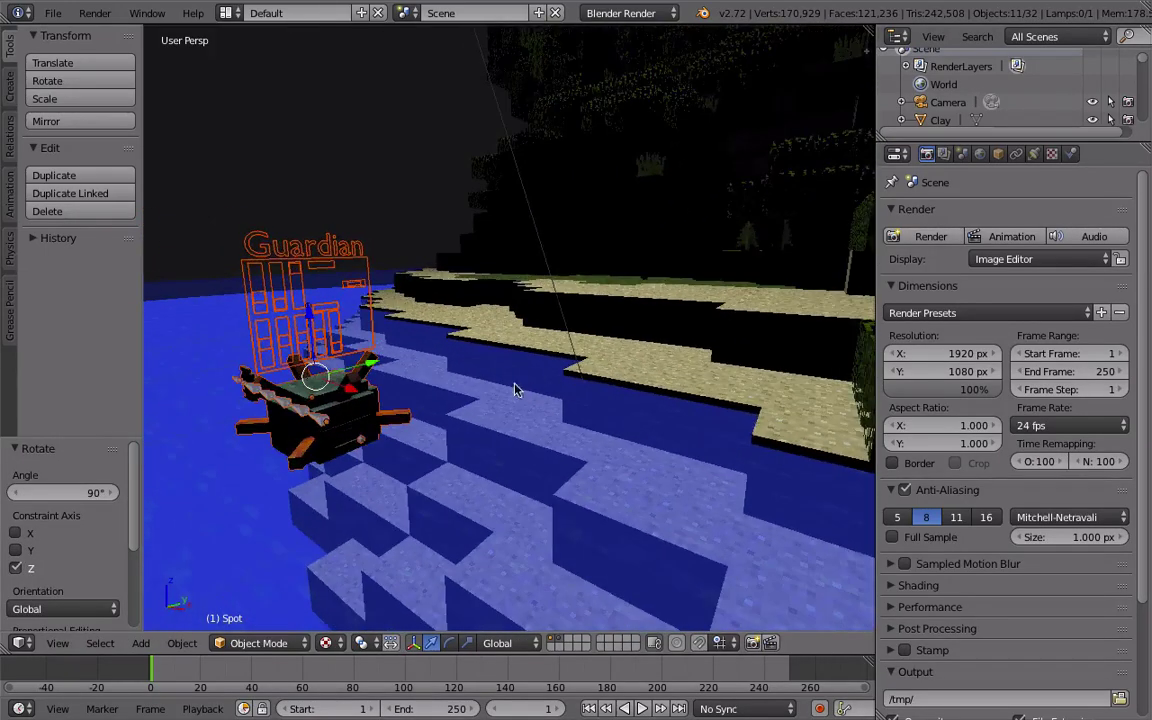
right_click(325, 290)
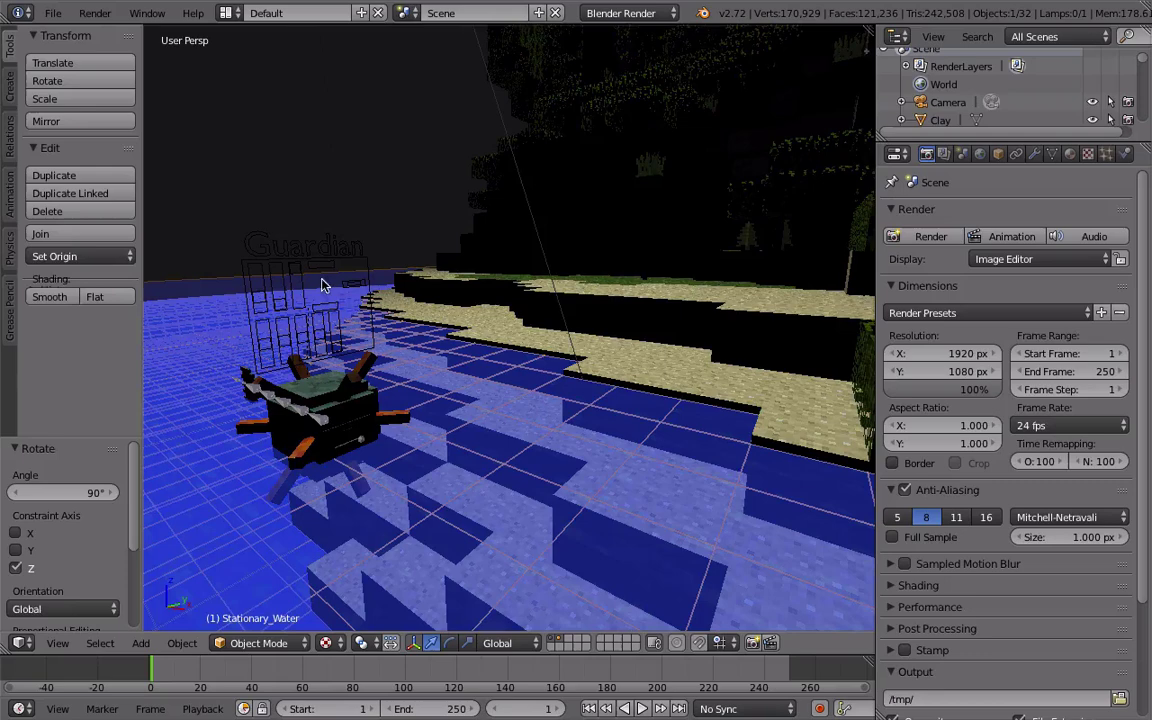
right_click(330, 395)
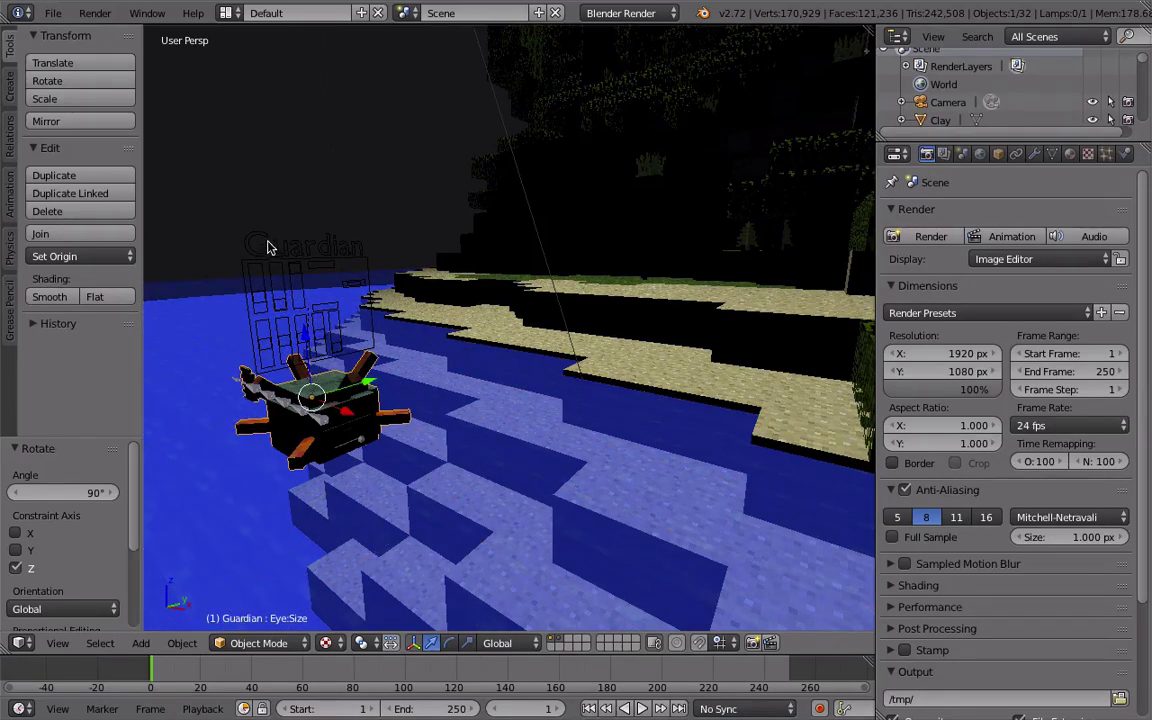
right_click(238, 272)
right_click(237, 276)
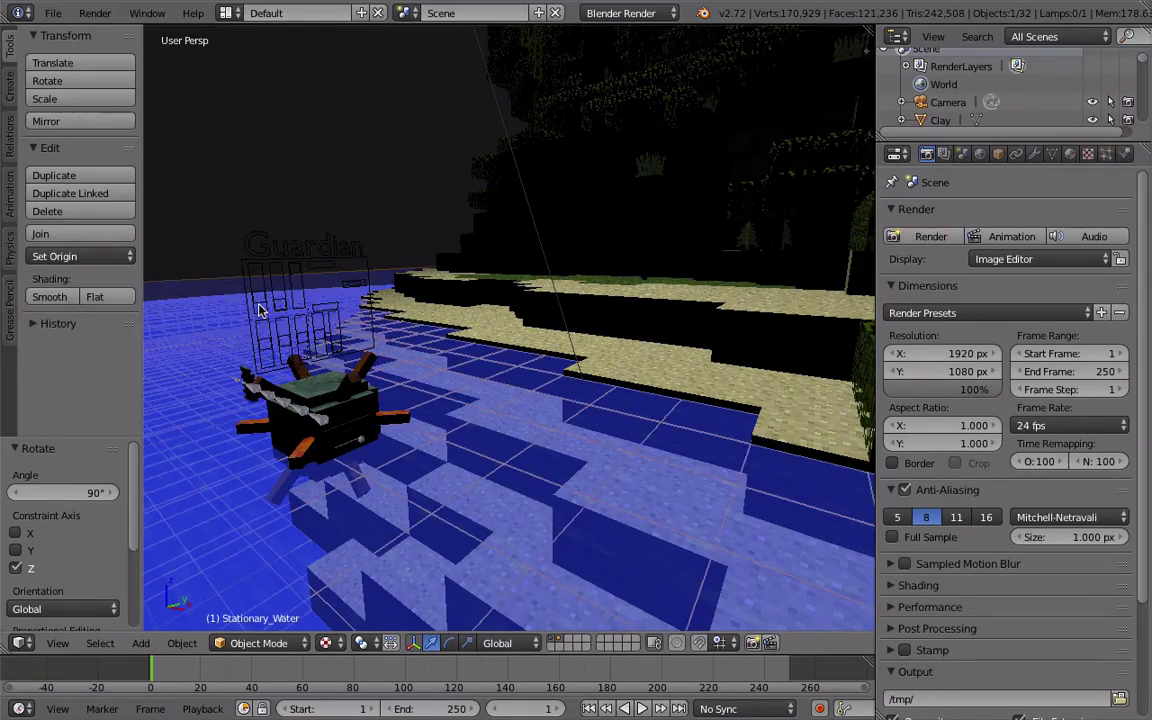
right_click(336, 343)
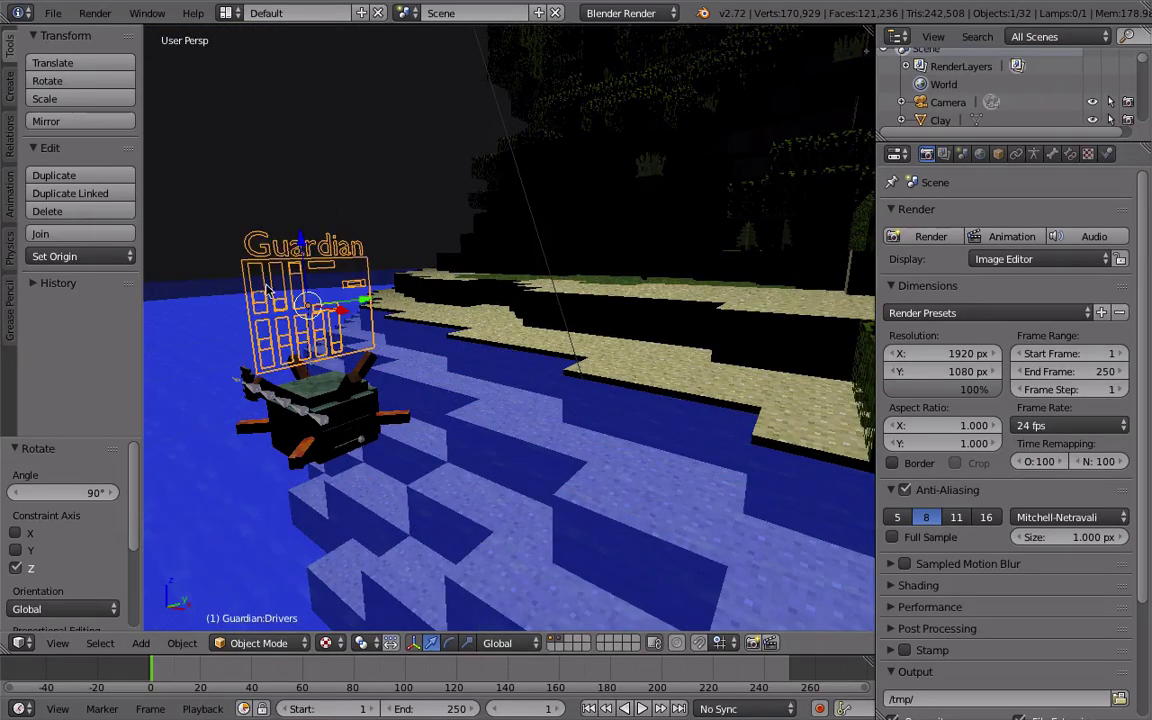
key("Tab")
key("Tab")
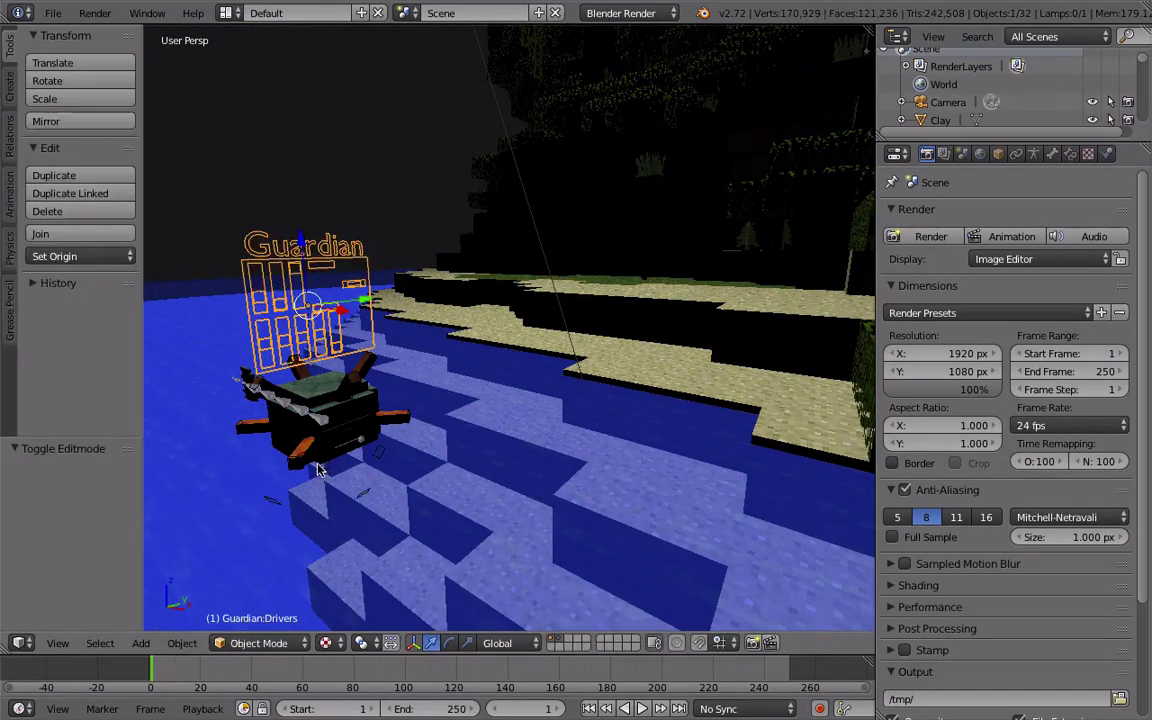
left_click(259, 643)
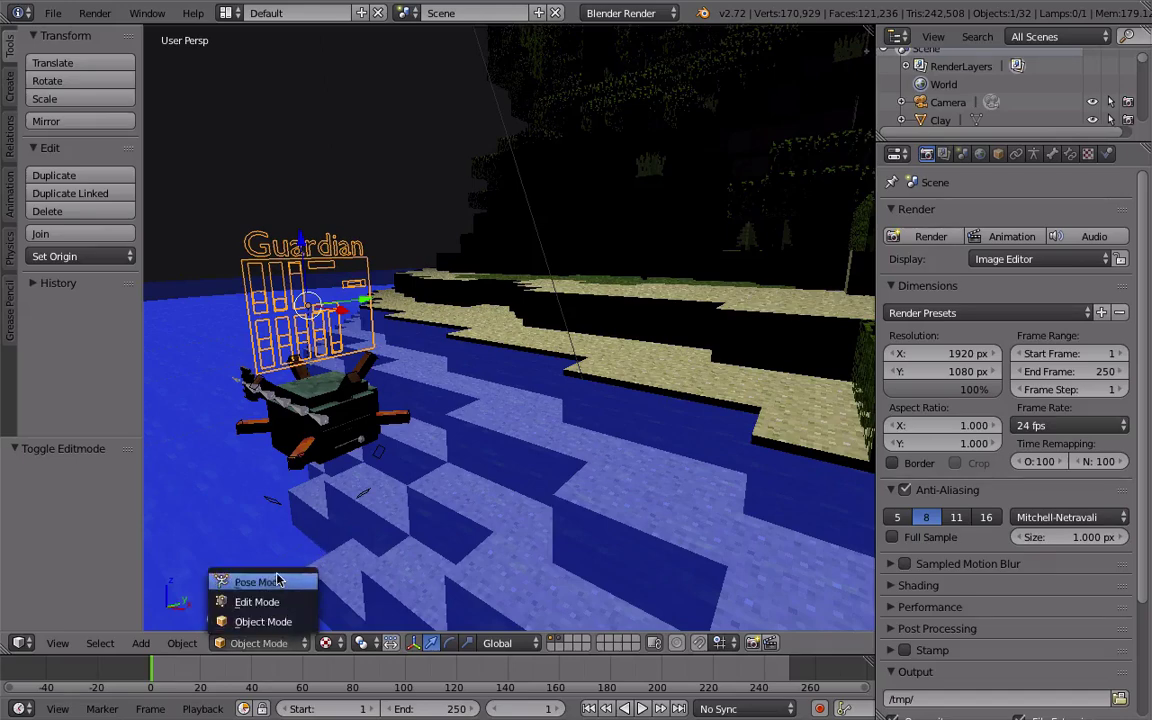
left_click(235, 524)
Step: Move the Eye-Size control of the Guardian's driver board by about (0.01, 0.003, -0.018)
right_click(263, 306)
key("g")
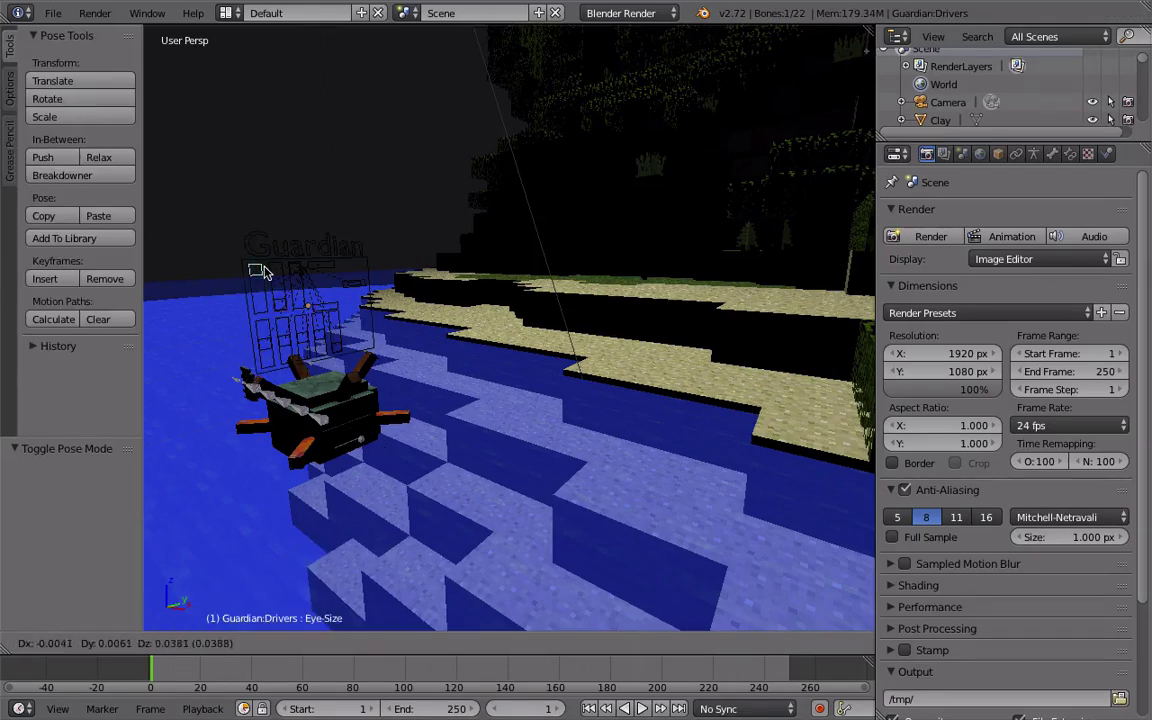
left_click(245, 305)
Step: Try moving the Stretch-All and Stretch:Random controls on the Guardian's driver board
right_click(238, 313)
key("g")
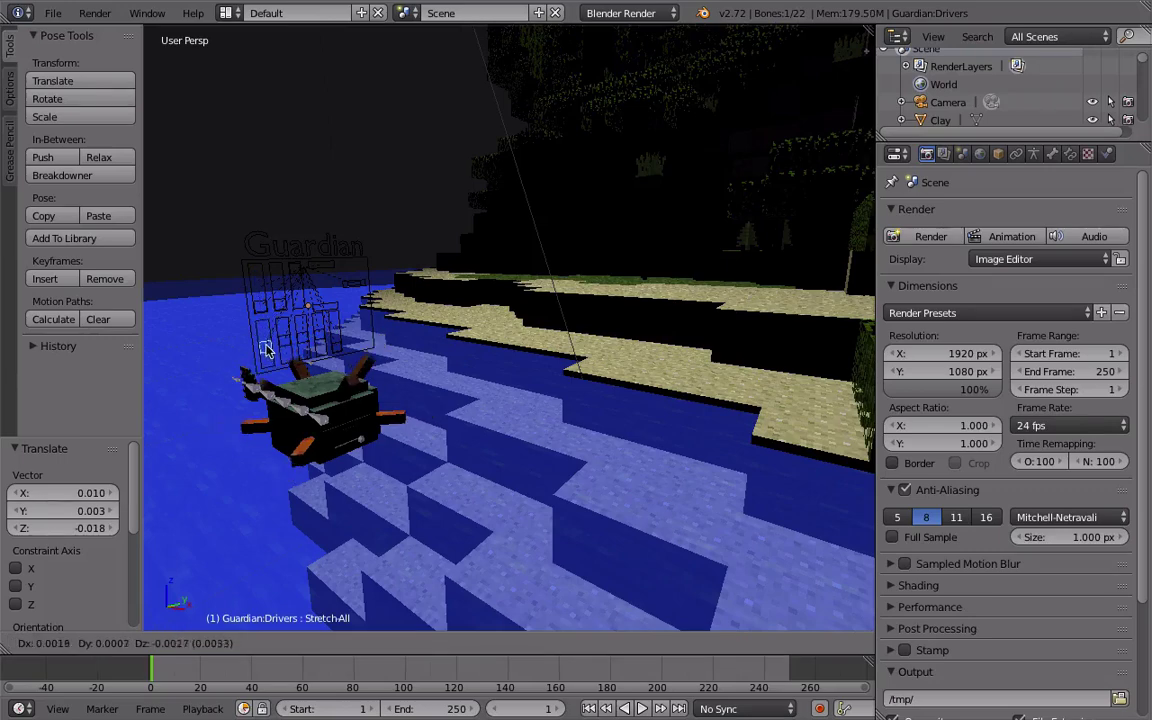
right_click(263, 344)
right_click(286, 340)
key("g")
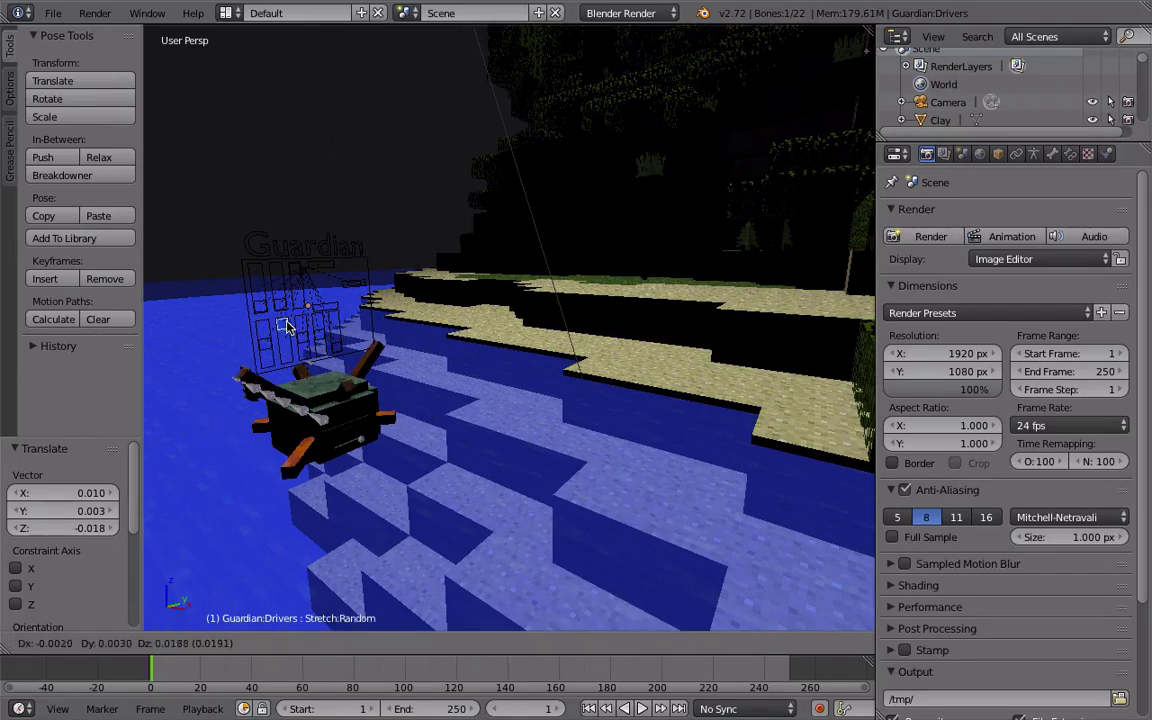
right_click(287, 336)
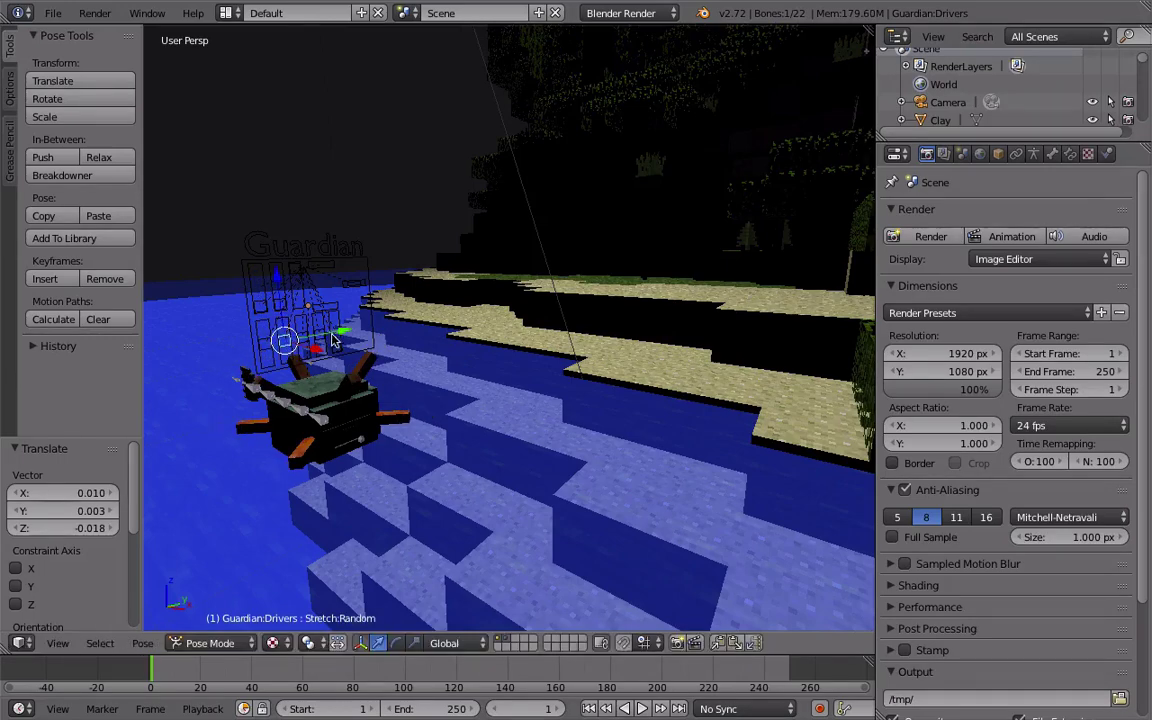
Step: Leave posing of the driver board, select the Guardian:Bones armature and put it in Pose Mode
middle_click_drag(355, 383, 418, 381)
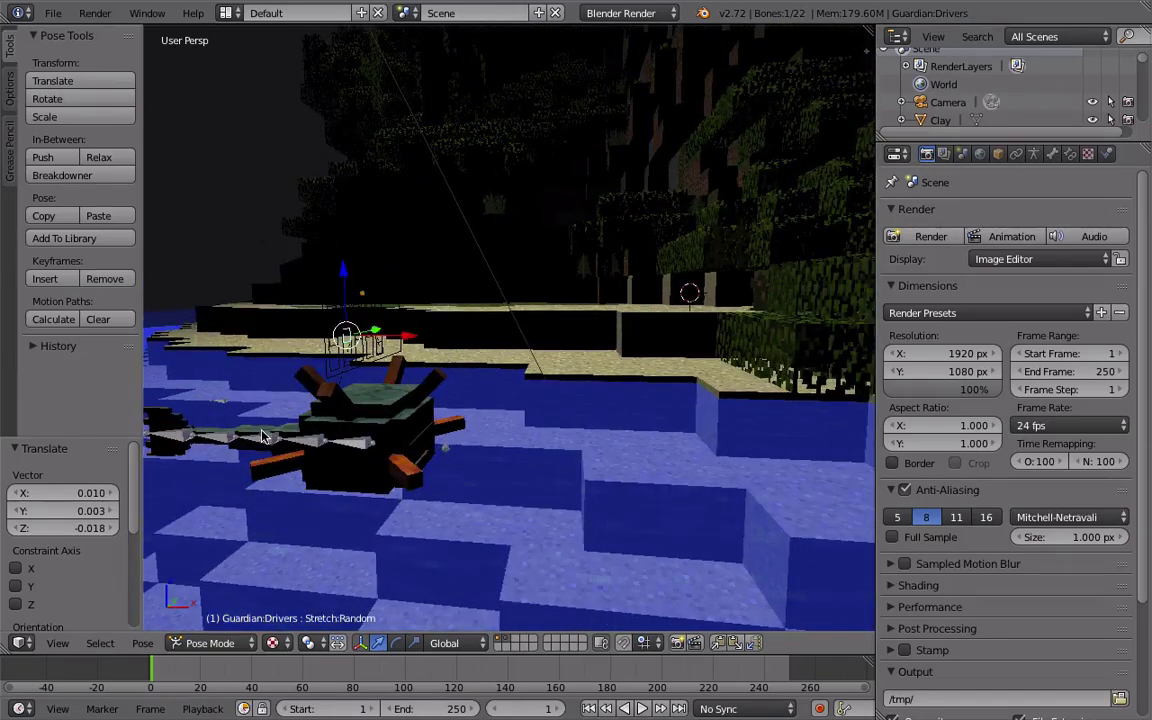
key("ctrl+Tab")
right_click(240, 398)
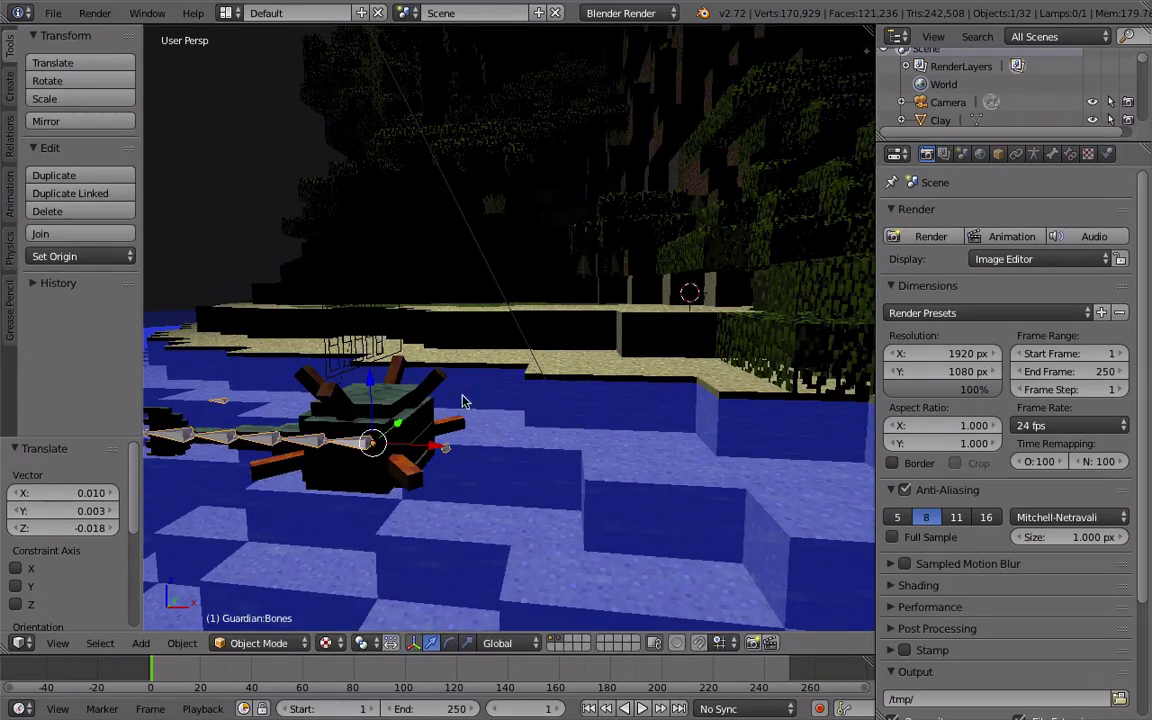
scroll(1018, 100, "down", 6)
scroll(1018, 100, "up", 2)
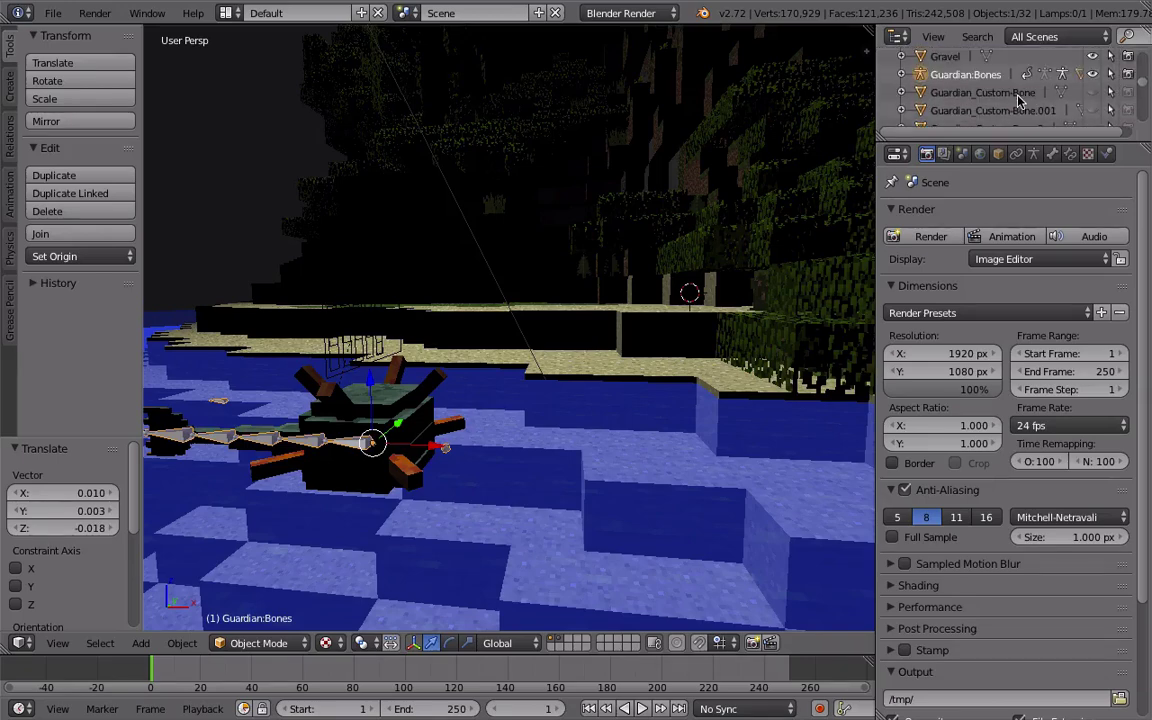
left_click(1046, 76)
left_click(1046, 76)
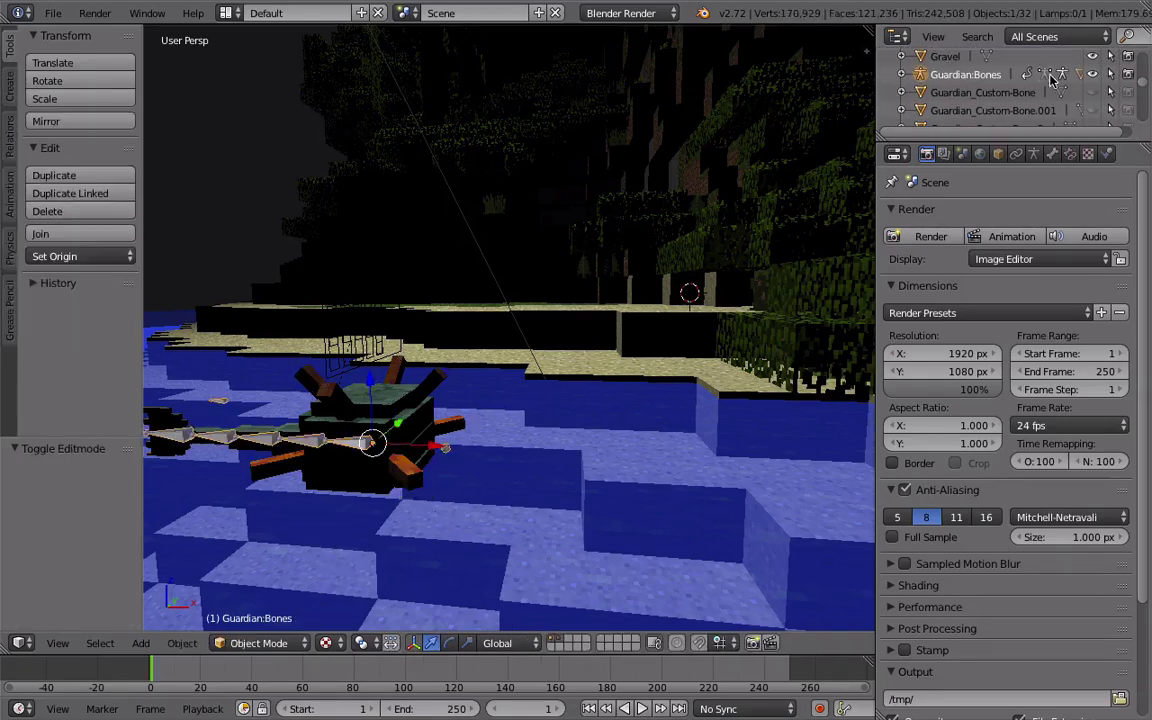
left_click(1066, 79)
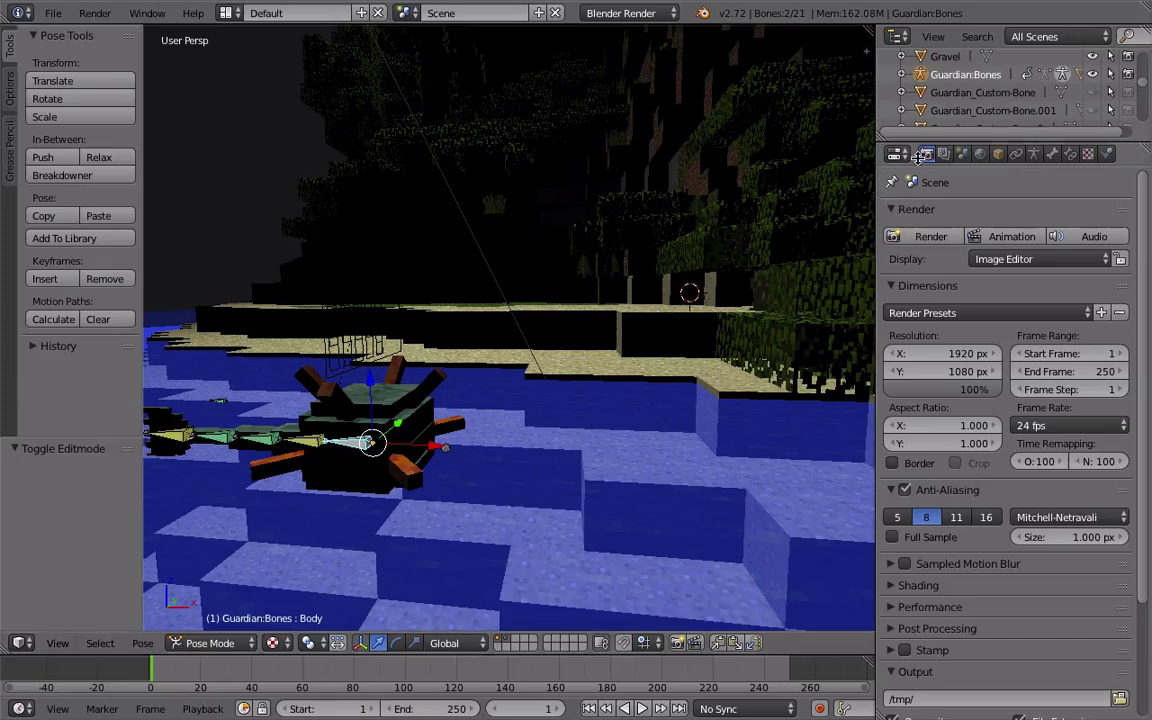
left_click(1065, 79)
left_click(1066, 79)
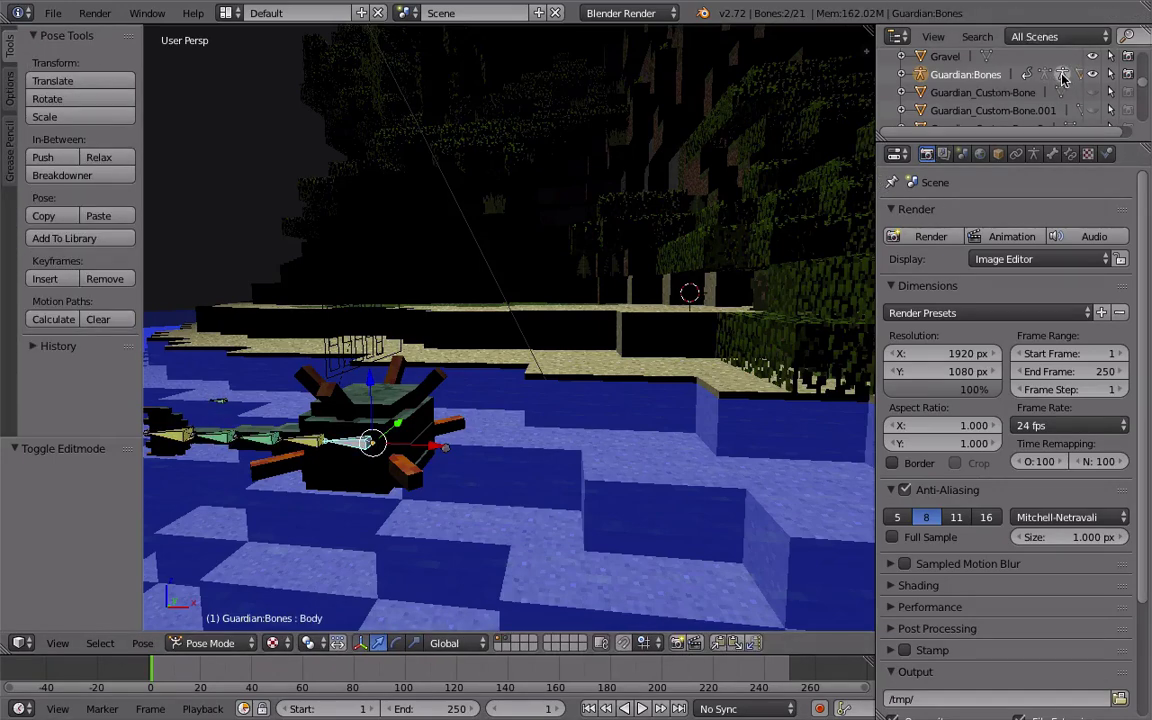
Step: Tilt the Guardian's Body bone with a free trackball rotation of about -4.6° and 17.8°
right_click(176, 437)
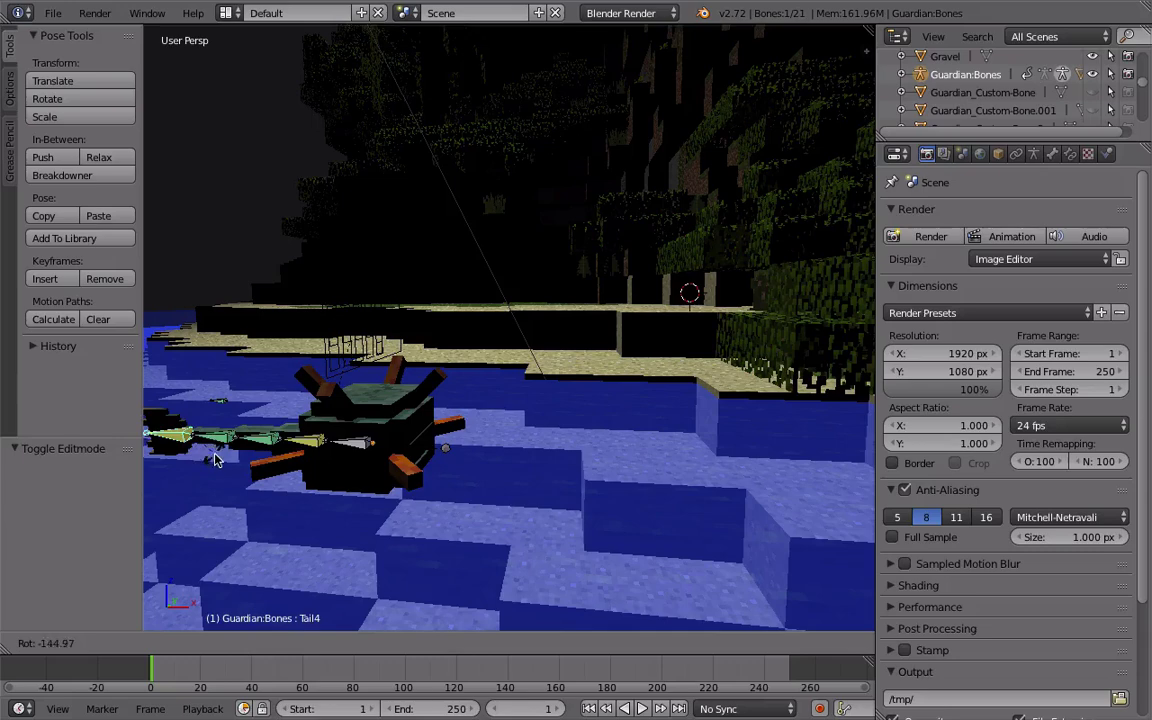
right_click(230, 437)
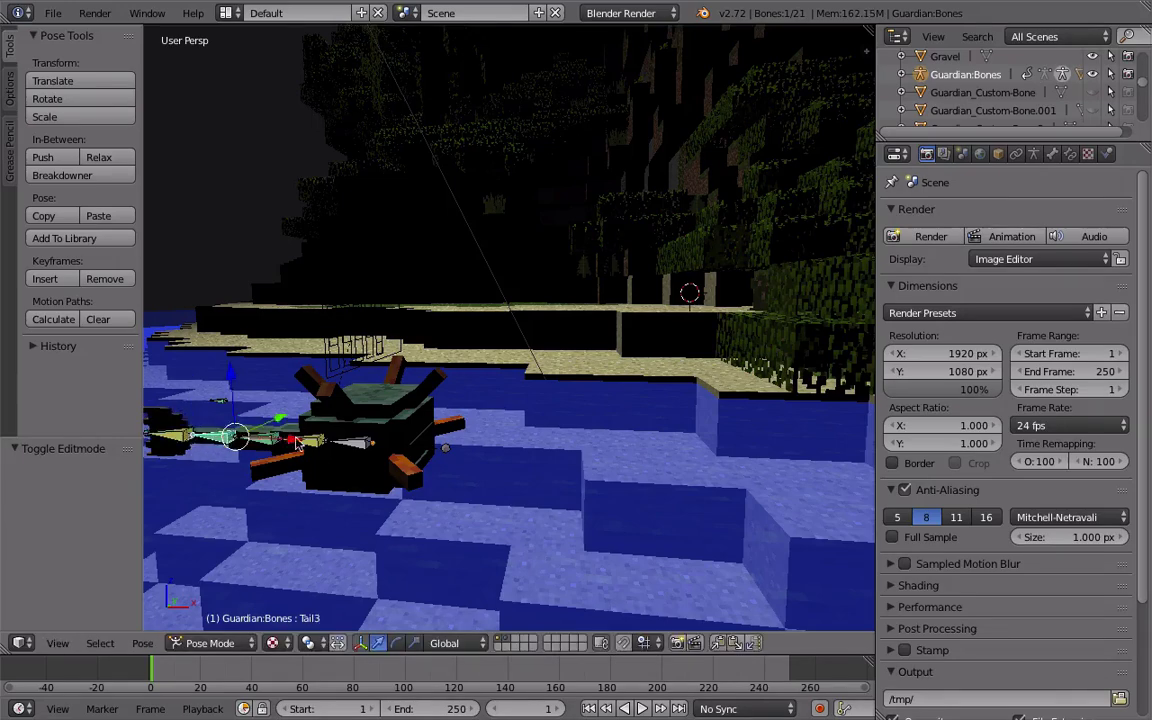
right_click(368, 445)
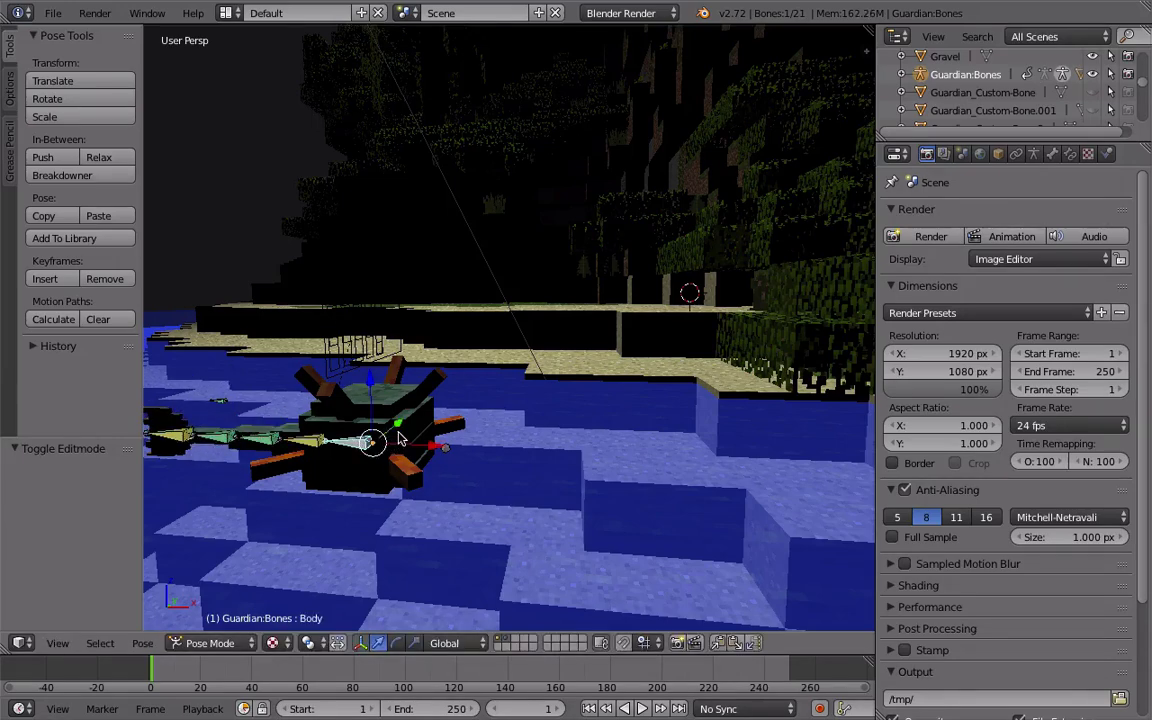
key("r")
key("r")
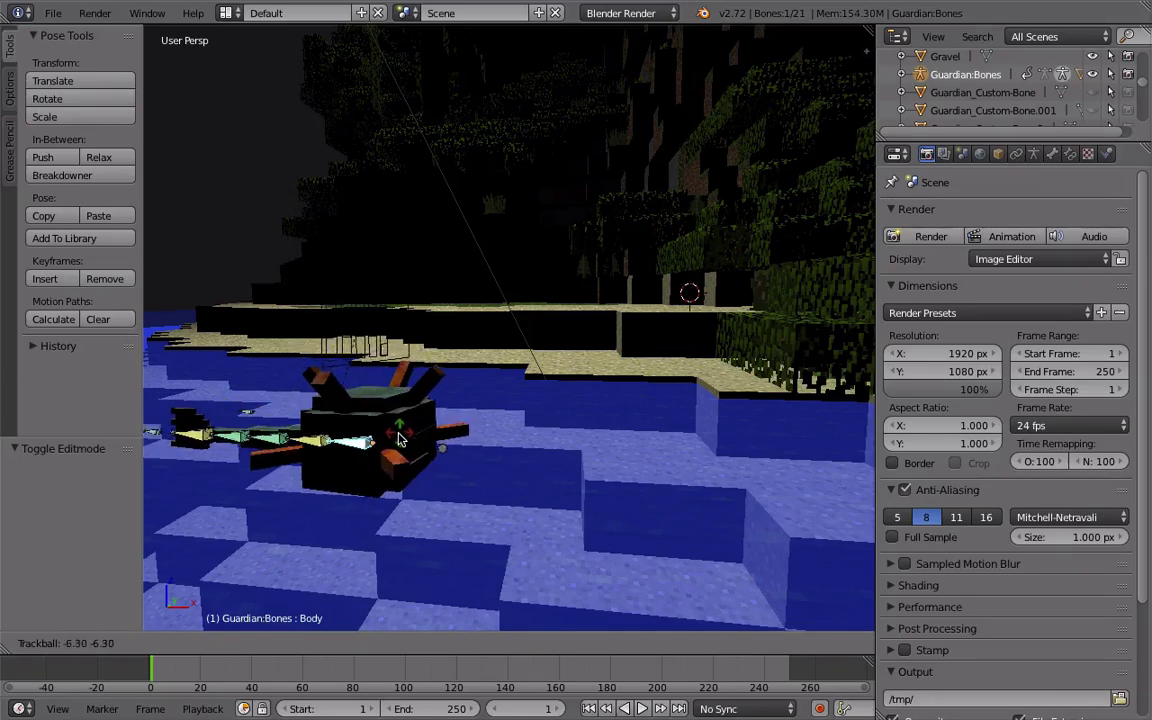
left_click(423, 442)
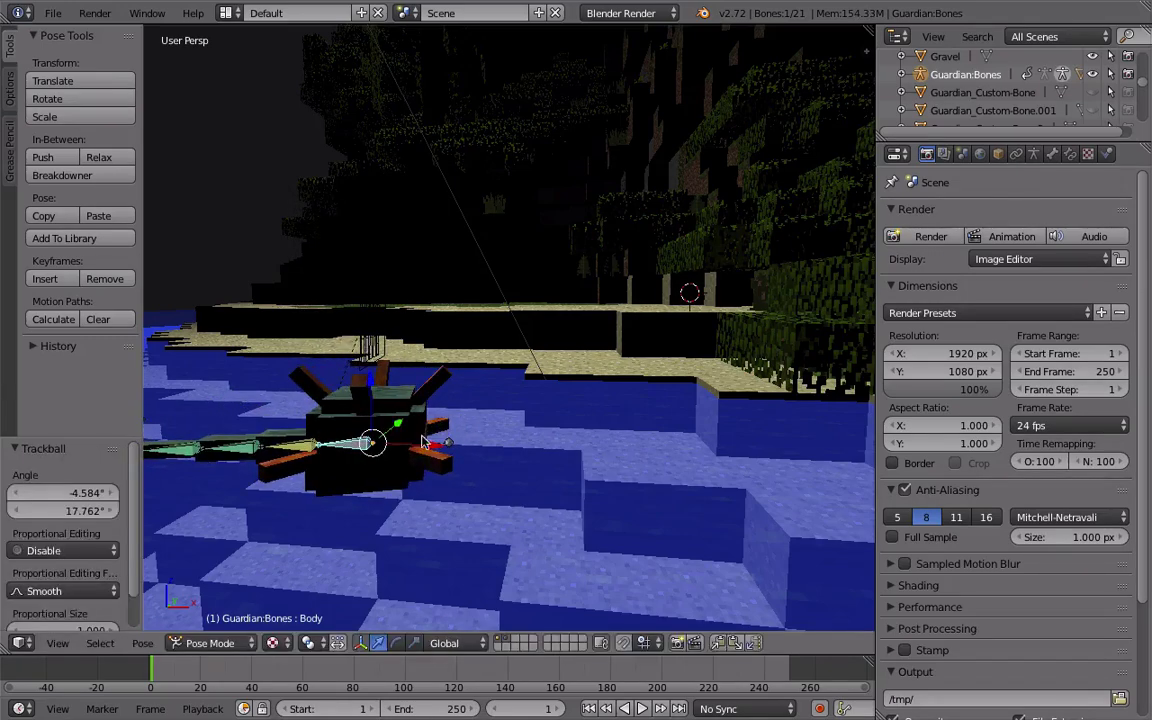
right_click(312, 447)
key("r")
key("r")
right_click(318, 474)
Step: Rotate the Guardian's Tail2 bone by about -145°
right_click(258, 447)
key("r")
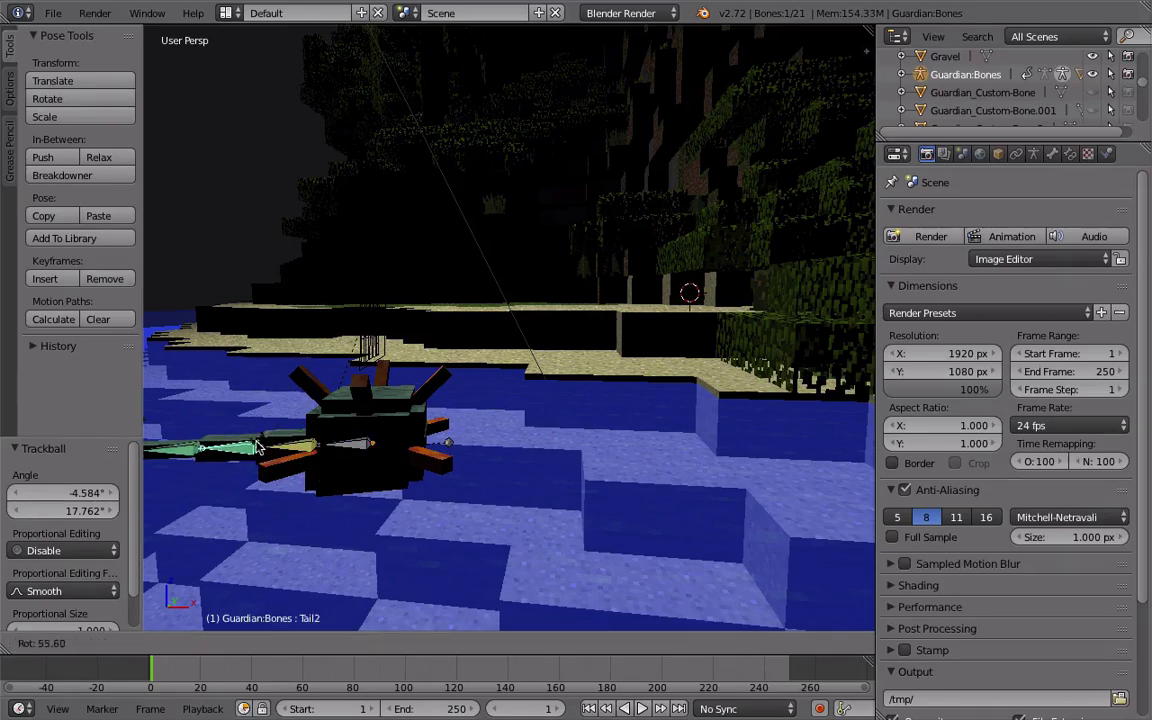
left_click(333, 515)
Step: View the scene through the camera and return the Guardian:Bones armature to Object Mode
middle_click_drag(495, 435, 344, 424)
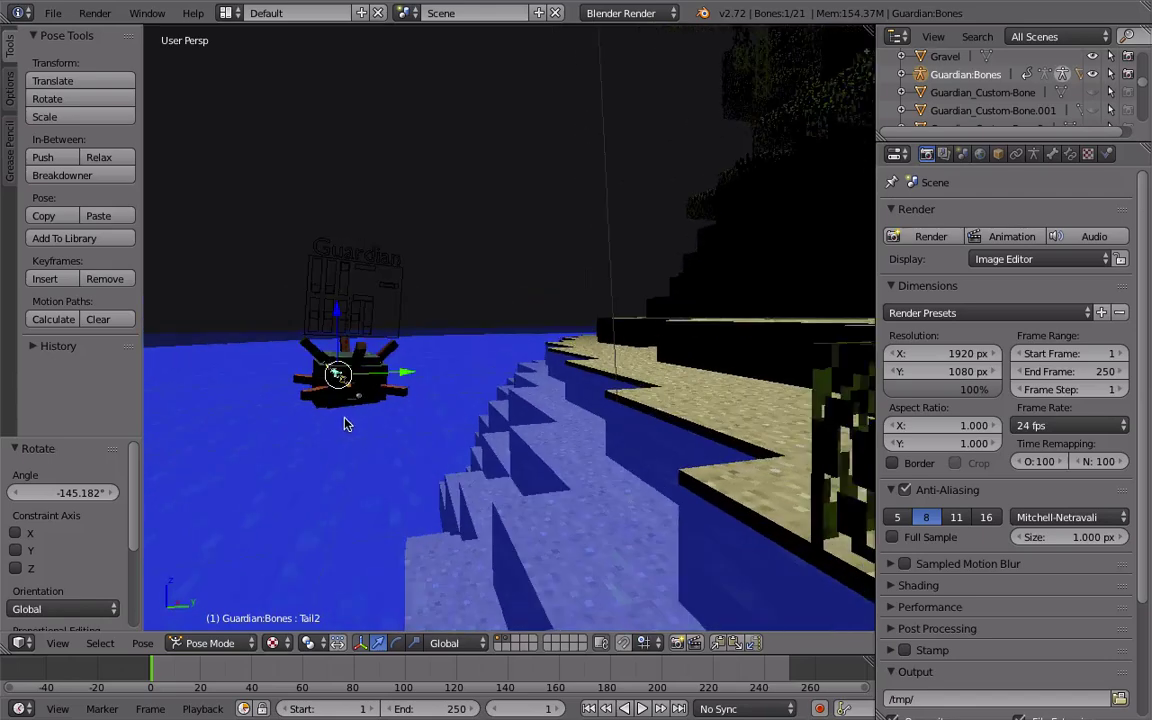
key("KP_0")
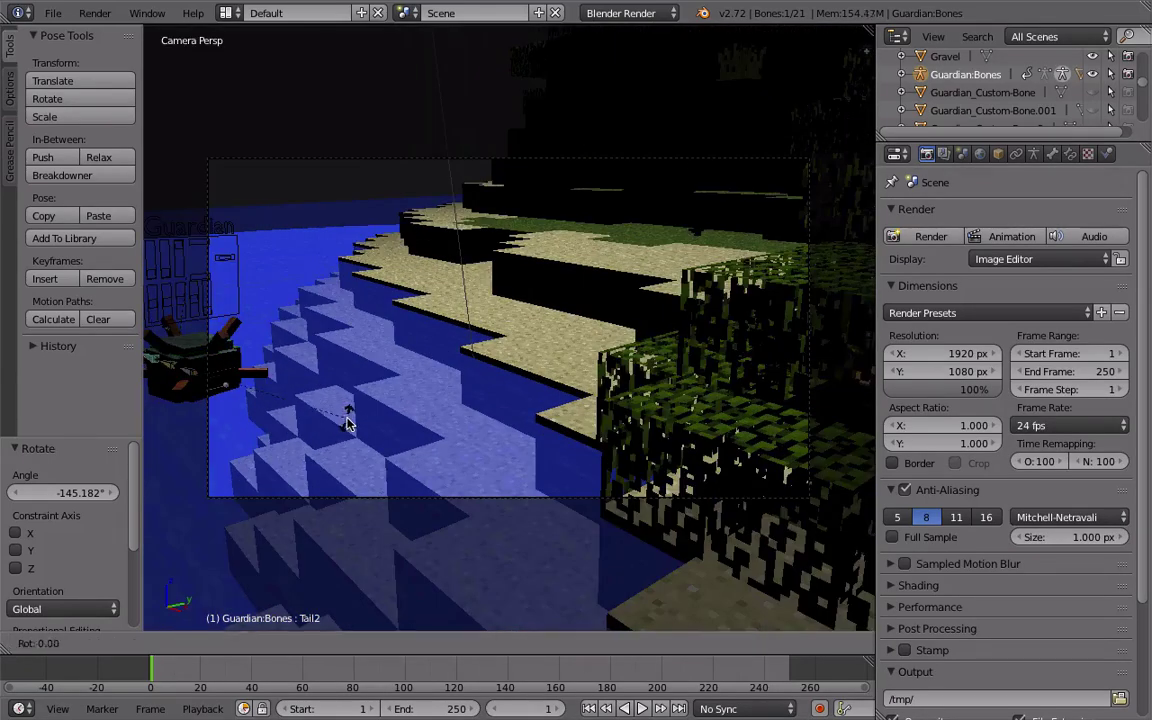
key("Tab")
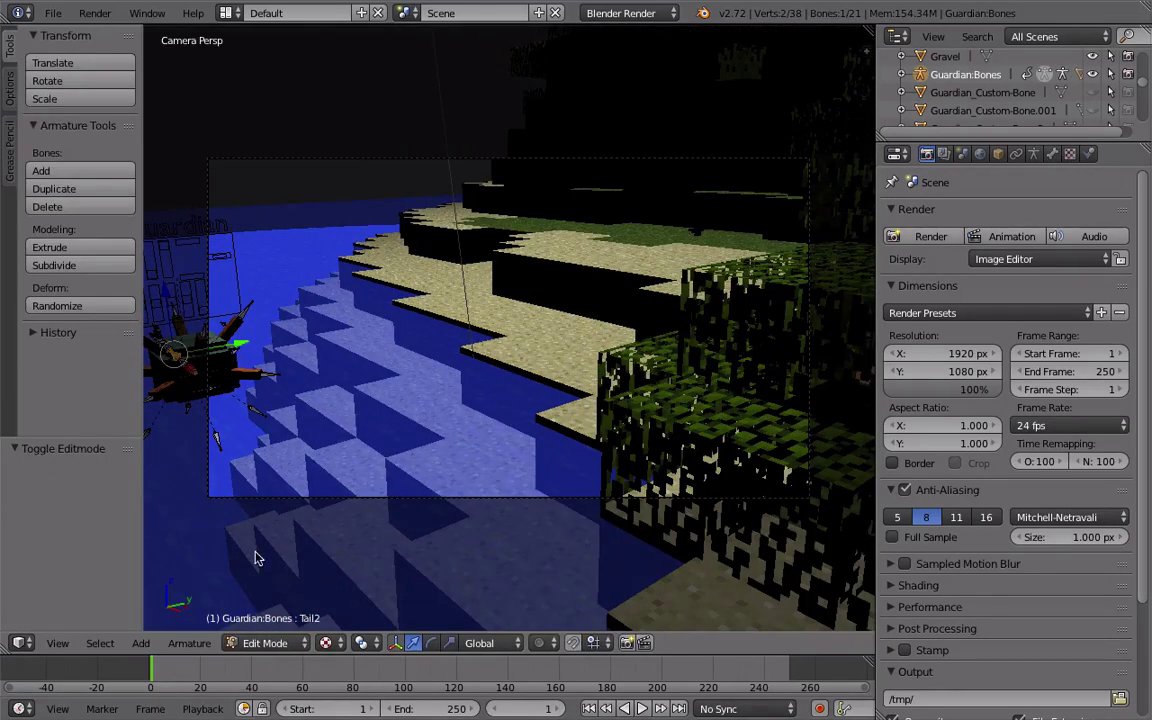
key("Tab")
left_click(258, 643)
left_click(240, 625)
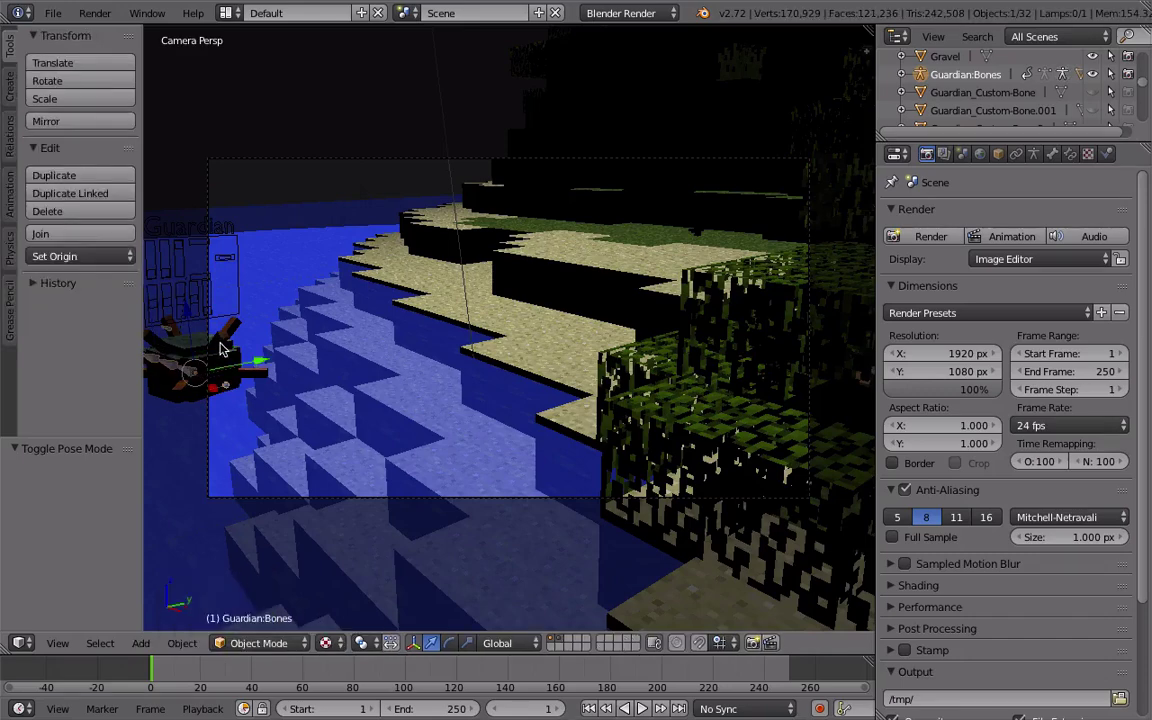
Step: Select the camera and move it by about X -0.052, Y -0.074, Z -0.023 to bring the Guardian's body into frame
right_click(224, 349)
key("a")
key("a")
right_click(316, 373)
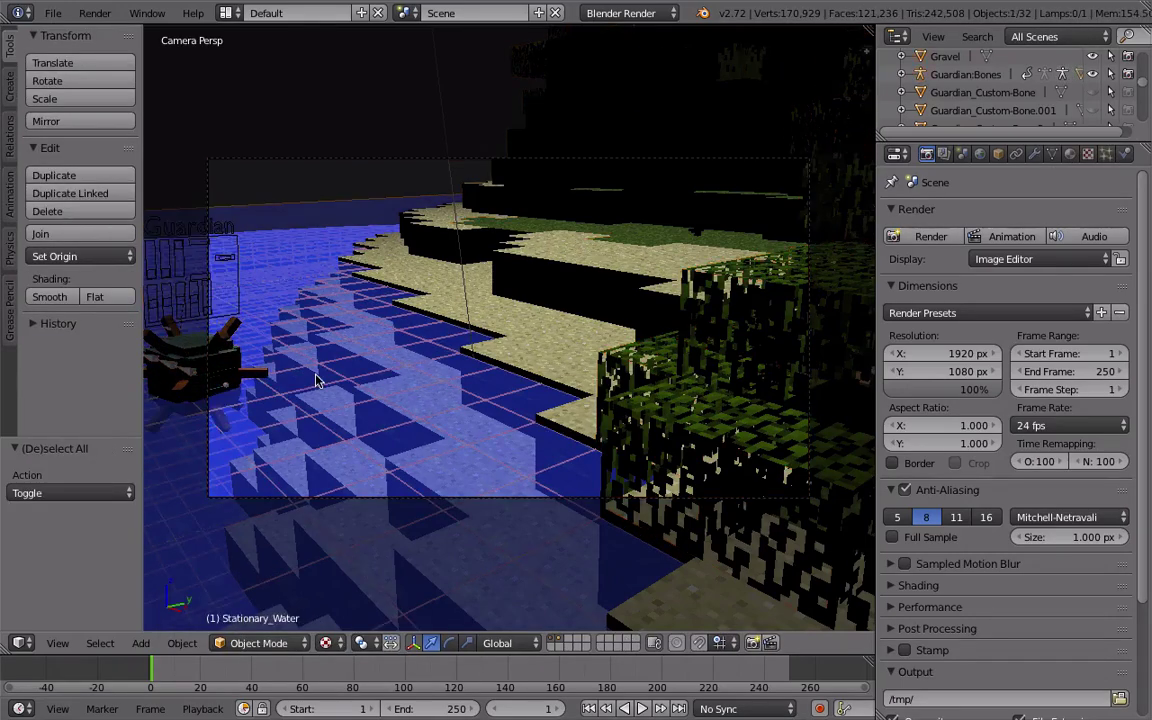
right_click(216, 356)
right_click(208, 398)
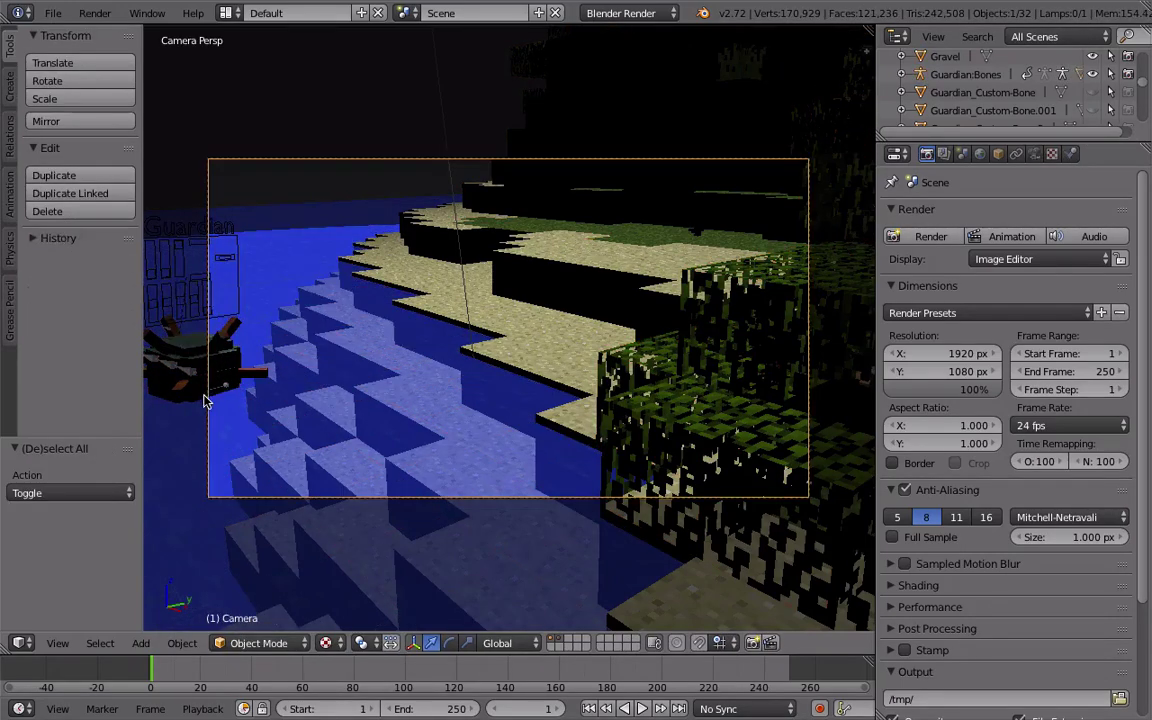
key("g")
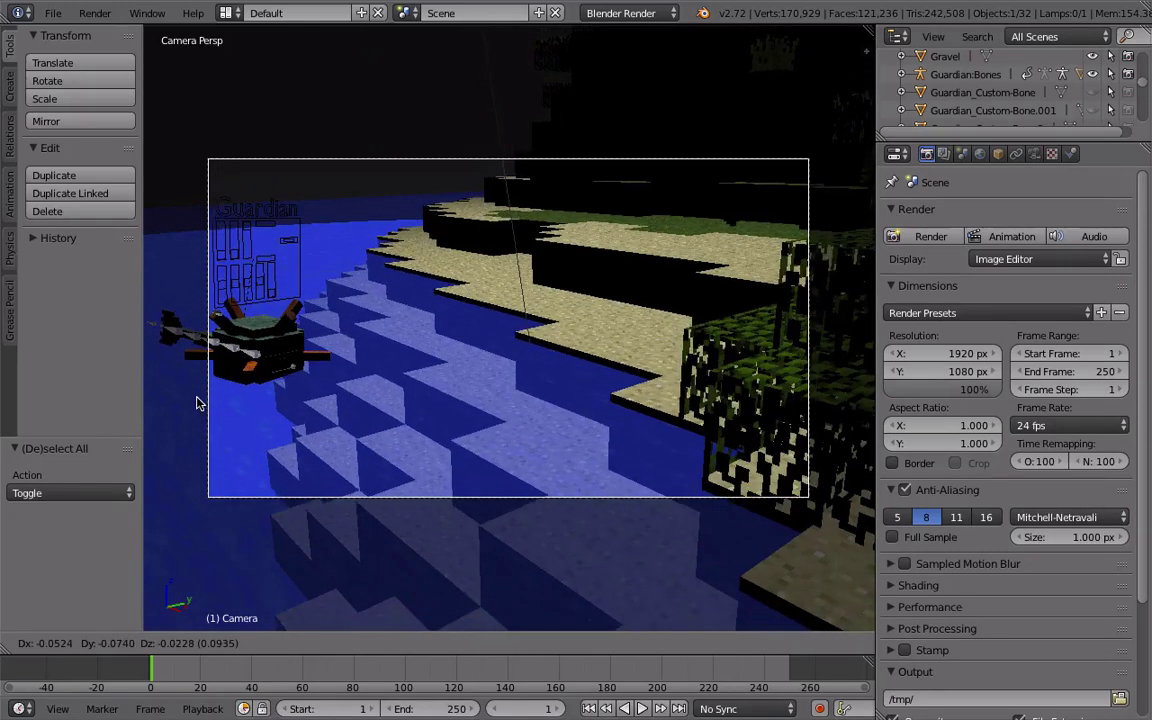
left_click(245, 403)
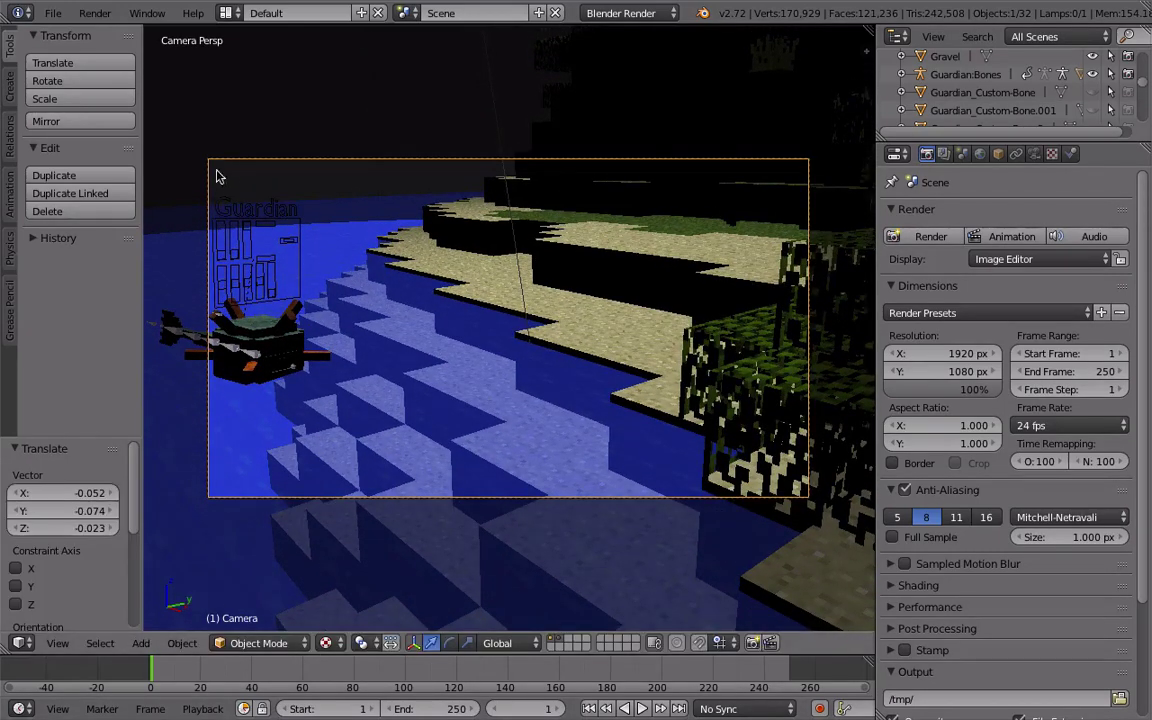
Step: Preview the camera view with Rendered shading and examine the Guardian and its reflection in the water up close
left_click(330, 643)
left_click(362, 532)
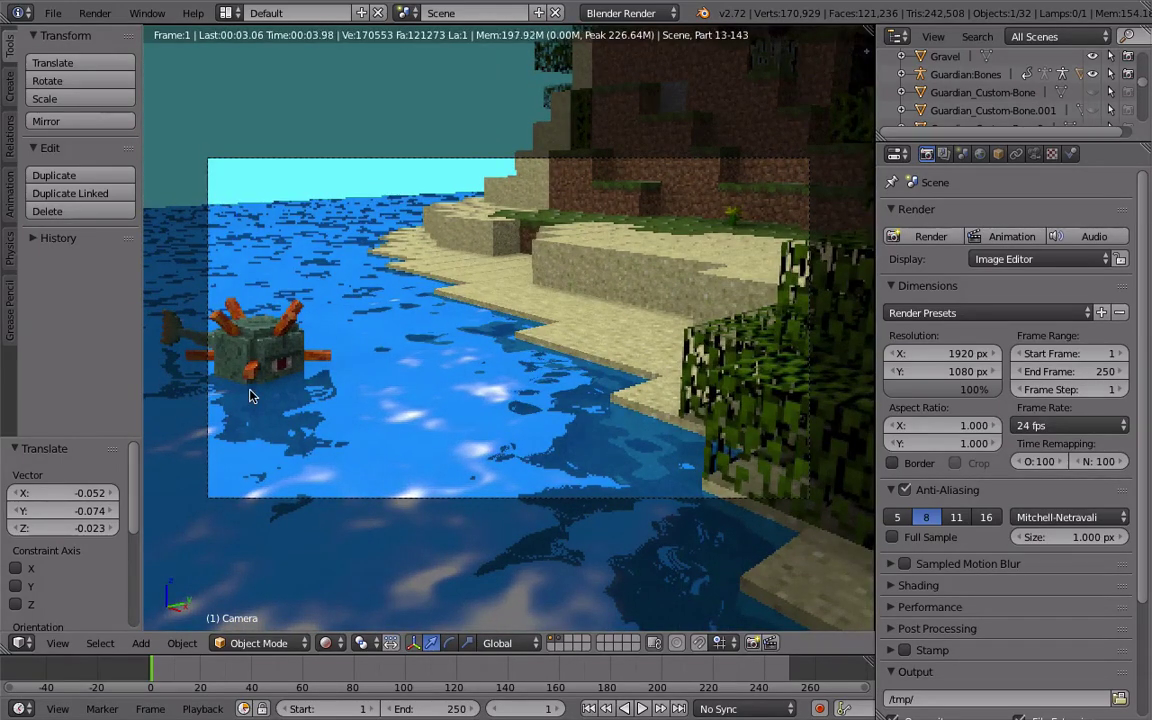
scroll(250, 396, "up", 2)
middle_click_drag(272, 400, 374, 434, "shift")
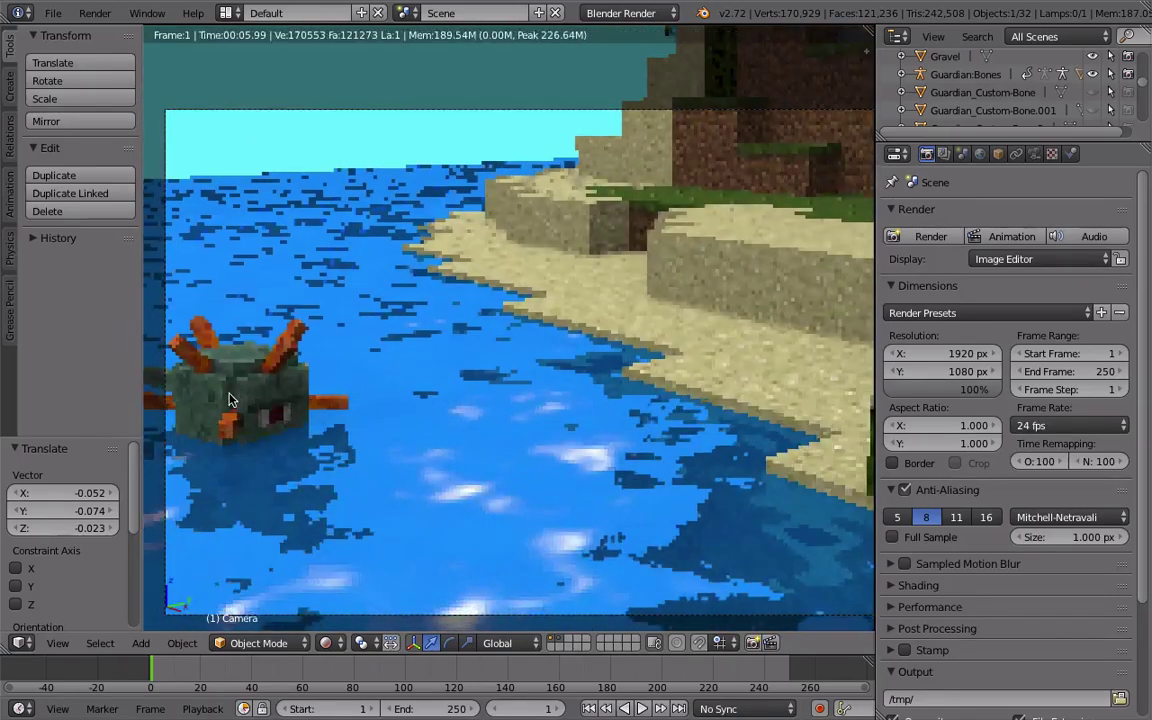
scroll(232, 400, "up", 2)
middle_click_drag(273, 398, 374, 383, "shift")
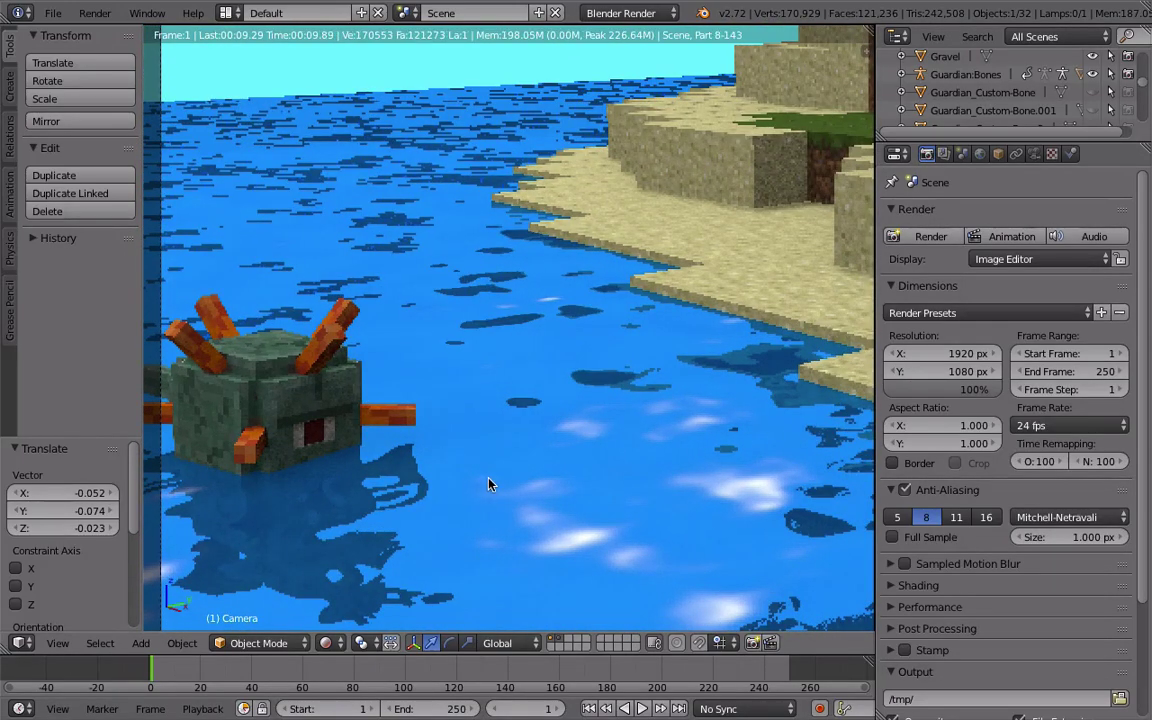
scroll(489, 483, "down", 3)
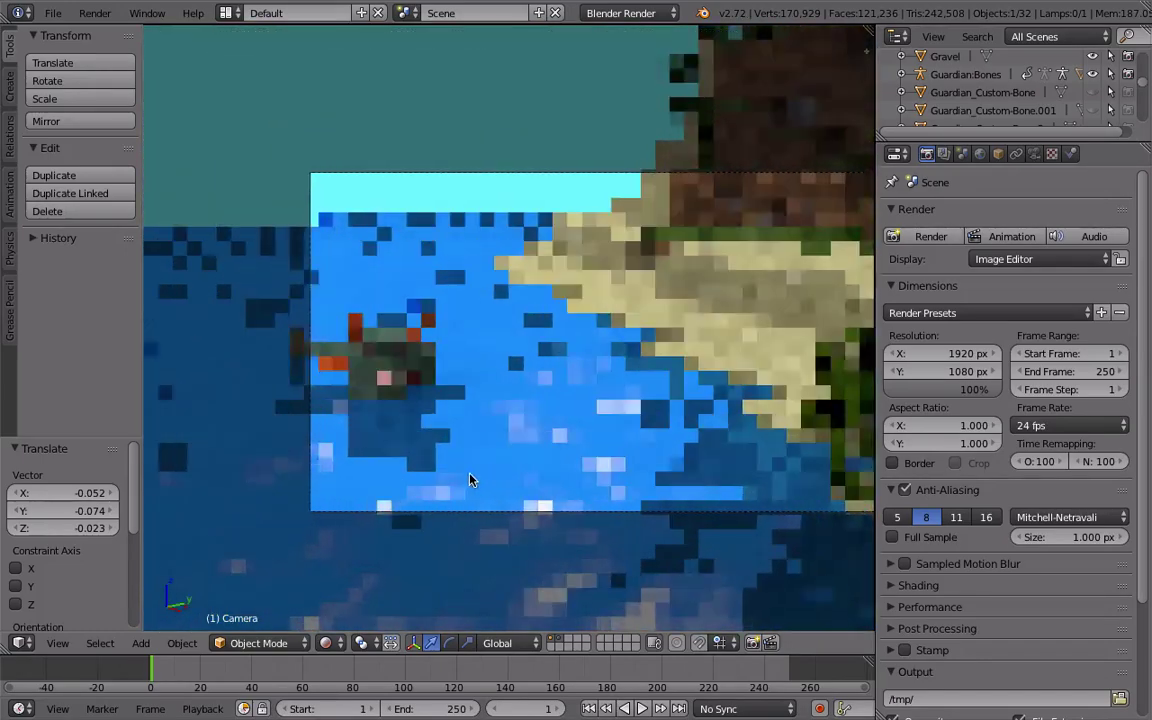
middle_click_drag(489, 480, 427, 478, "shift")
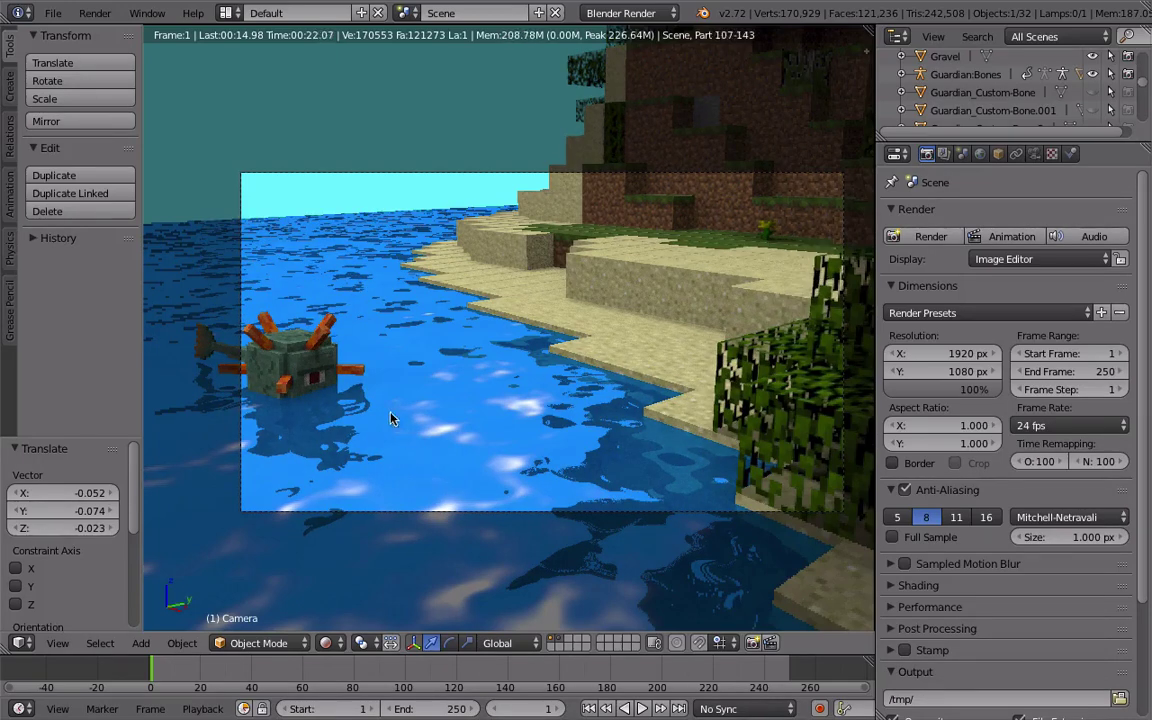
left_click(45, 12)
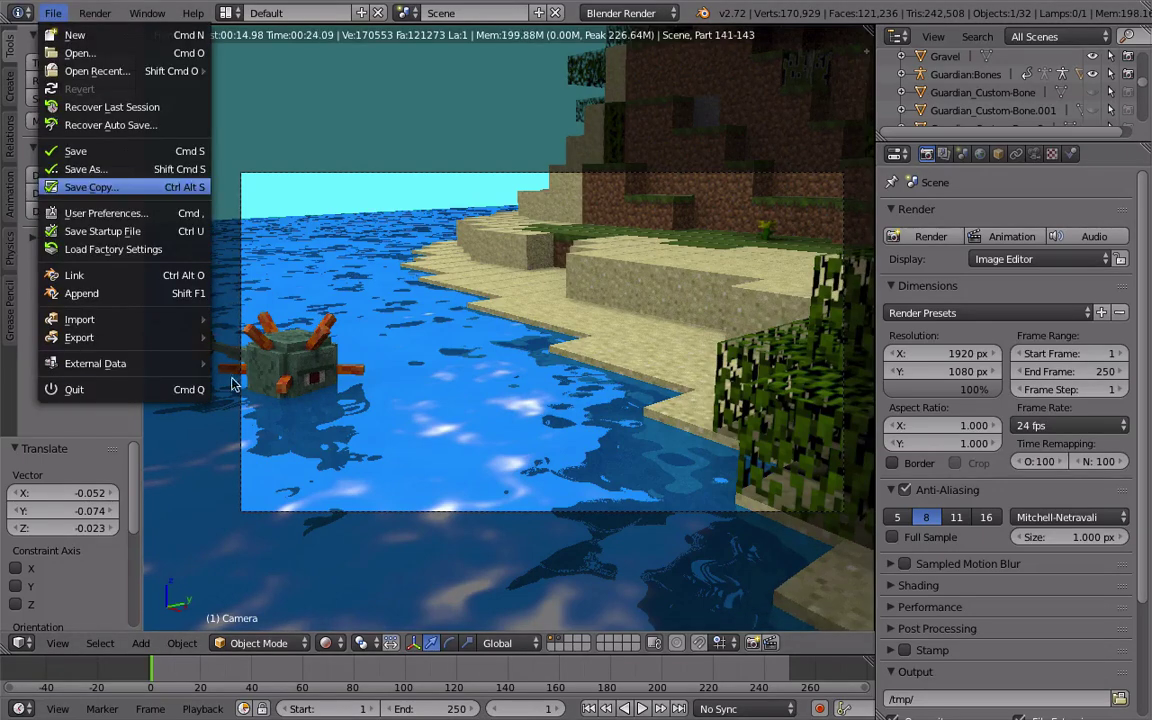
left_click(57, 12)
left_click(57, 12)
left_click(57, 12)
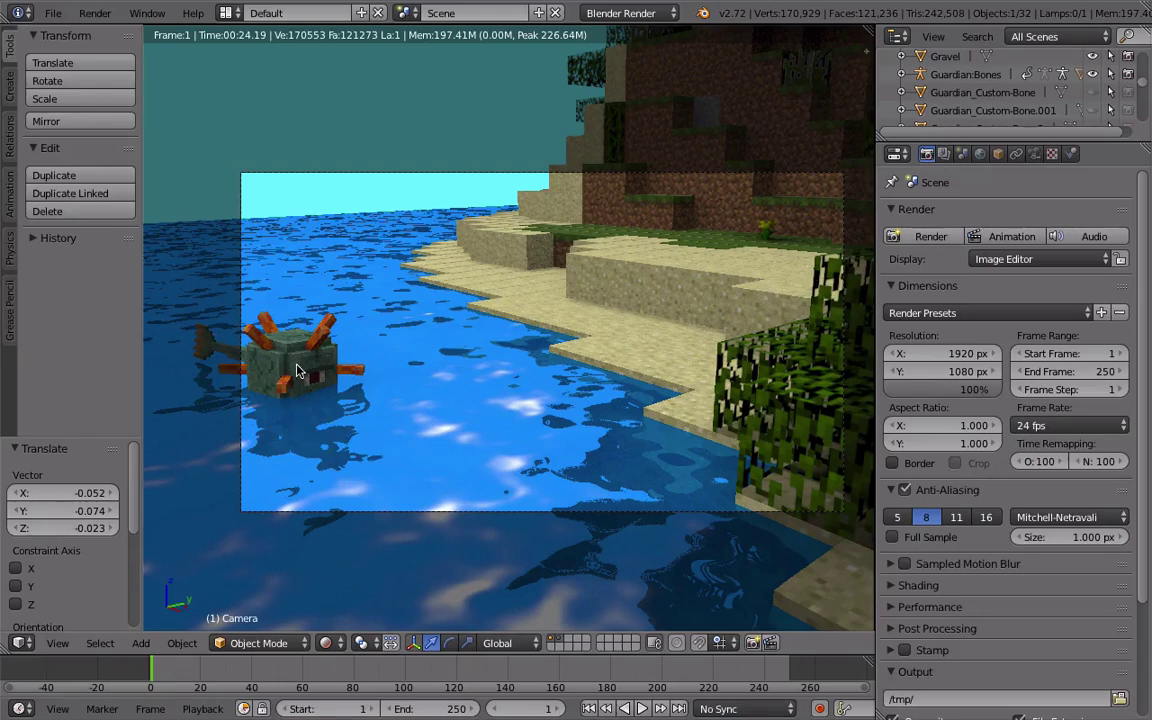
Step: Return the viewport to textured shading and set the render resolution to 3840 by 2160 px
left_click(325, 642)
left_click(335, 558)
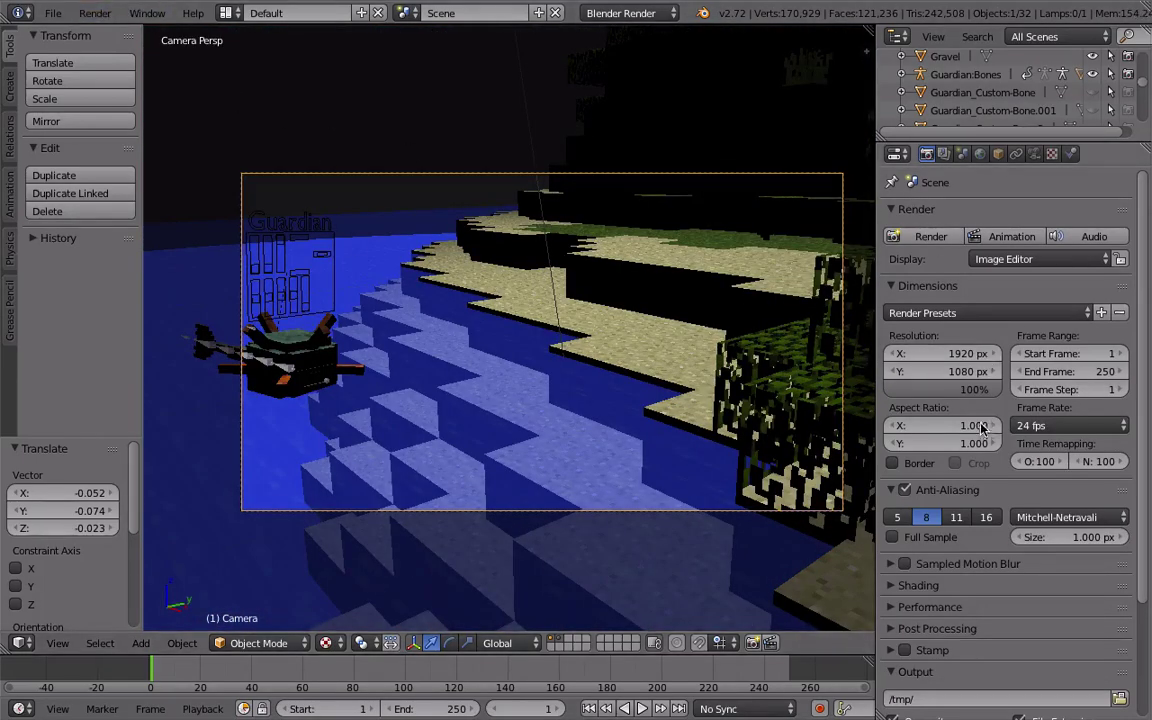
left_click(972, 353)
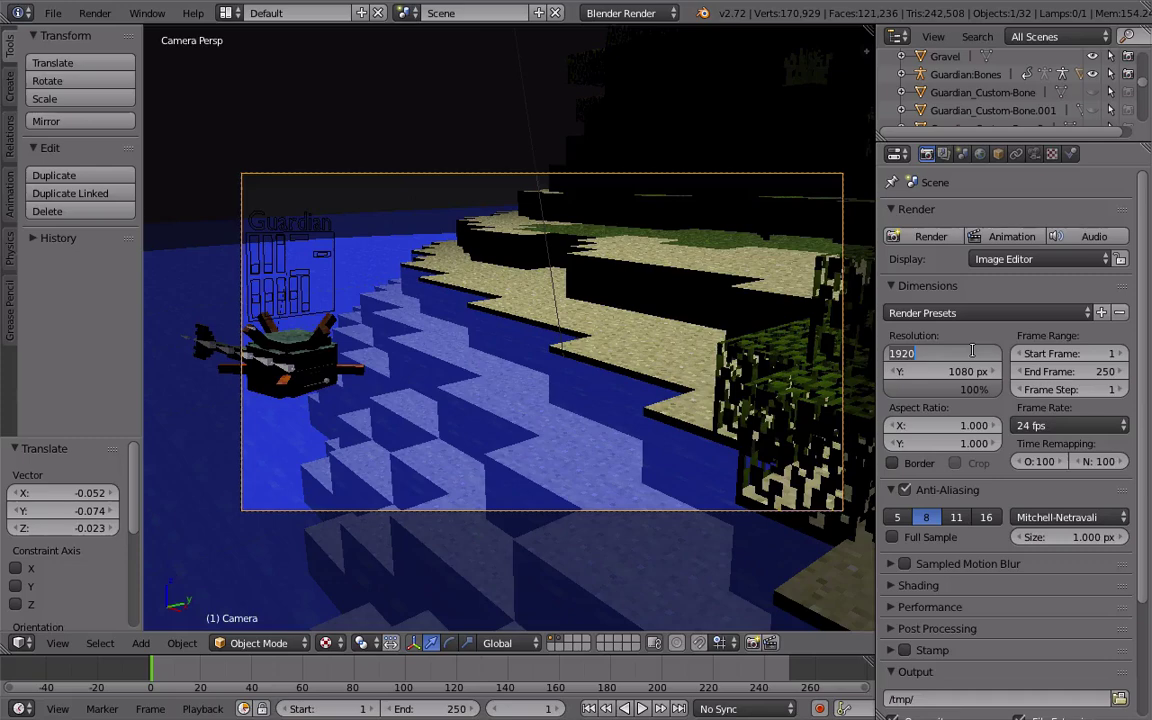
type("3840")
key("Return")
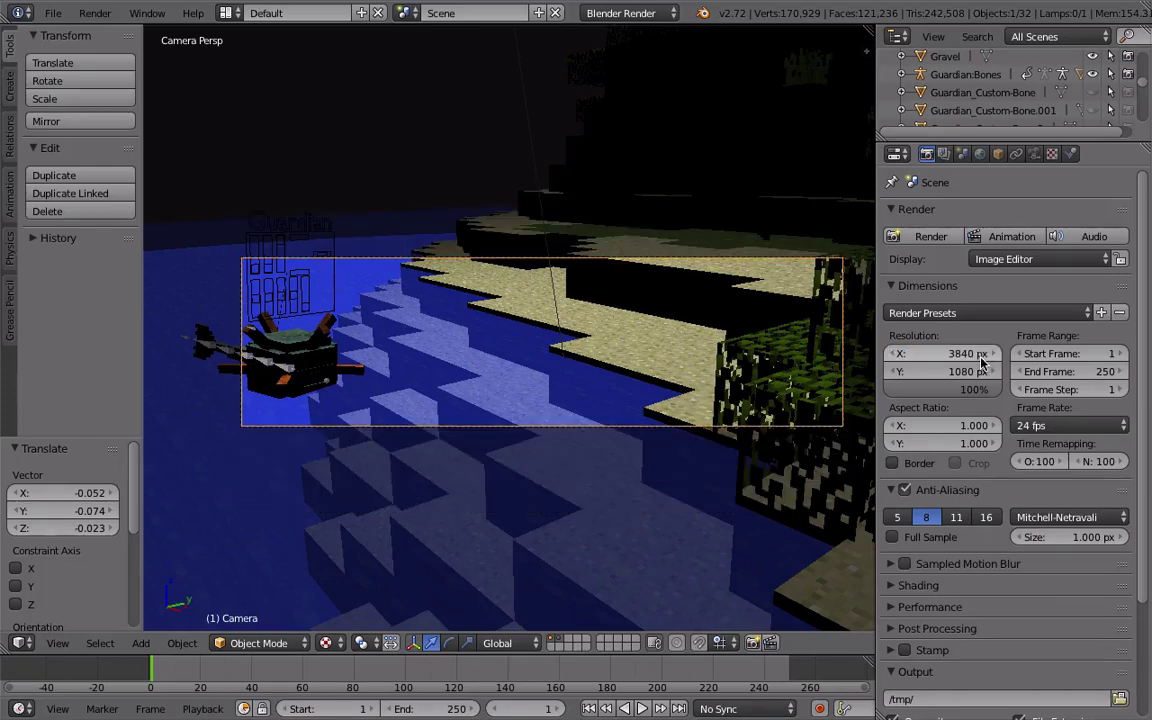
left_click(972, 372)
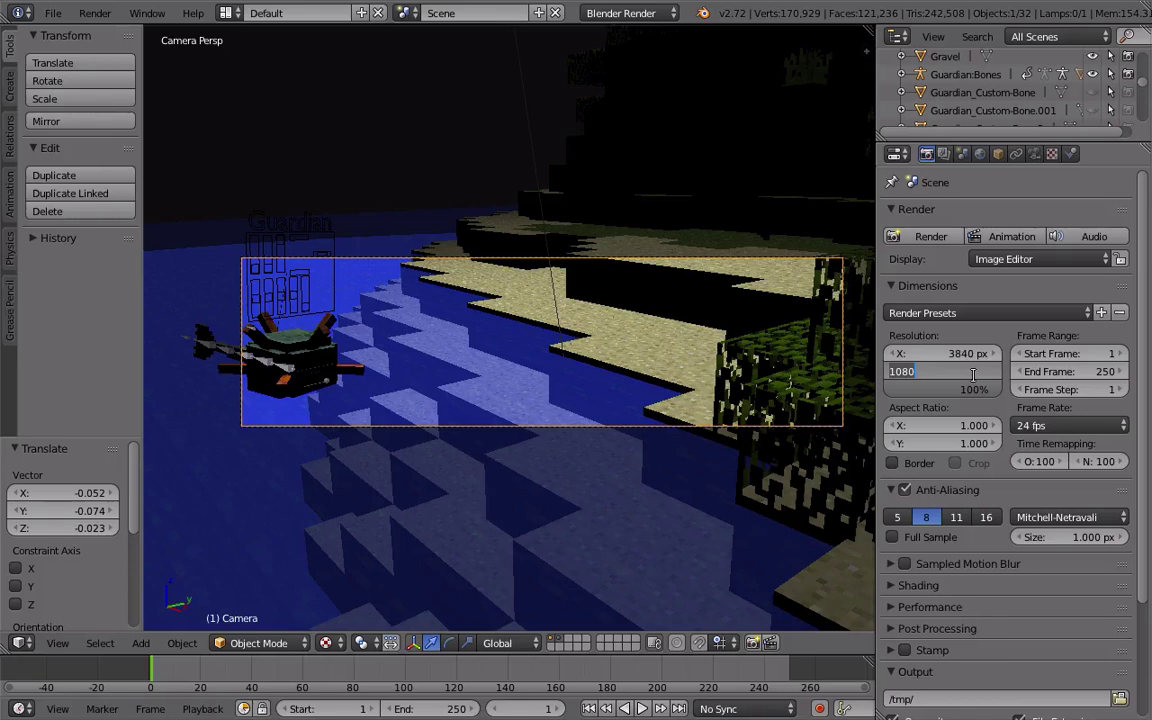
type("216")
key("Return")
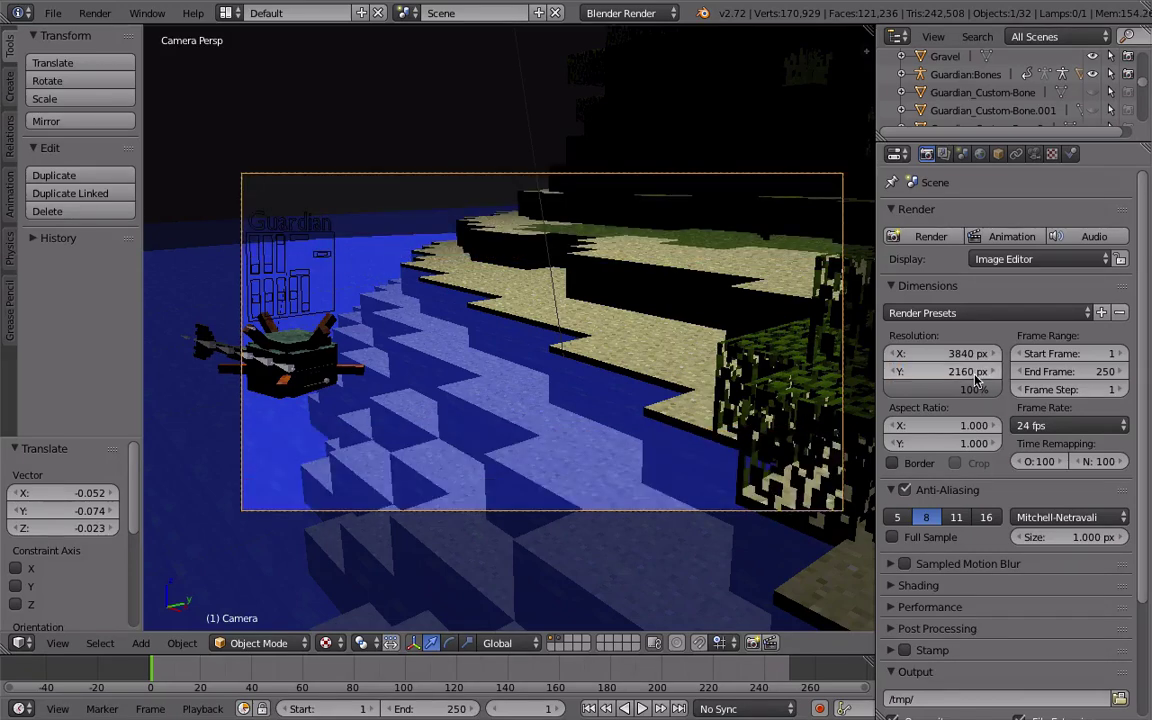
Step: Render the still image from the camera and inspect the Guardian and the water in the result
scroll(560, 200, "up", 3)
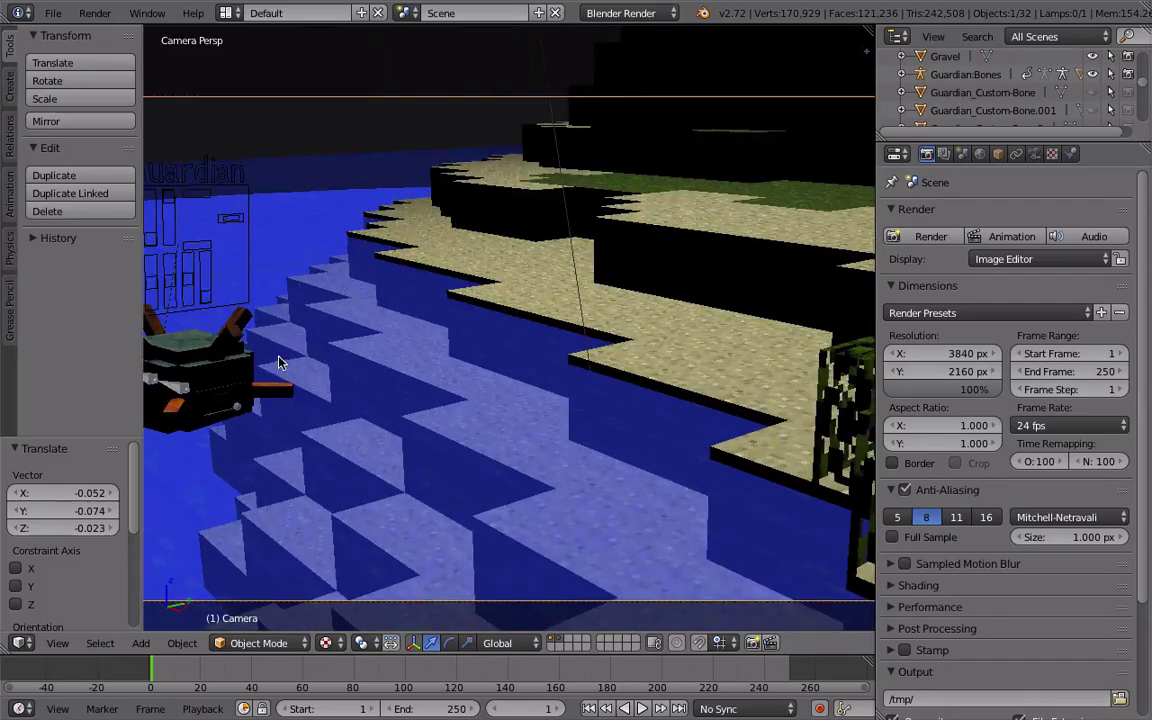
scroll(400, 150, "down", 5)
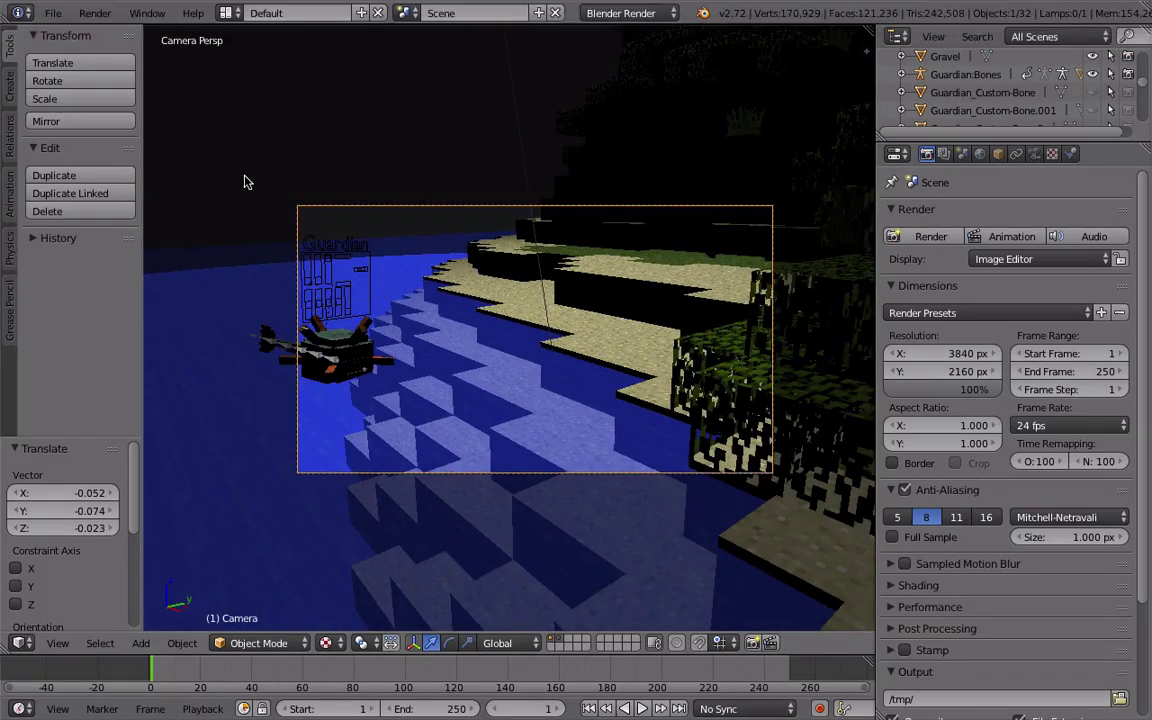
scroll(220, 160, "up", 2)
left_click(95, 13)
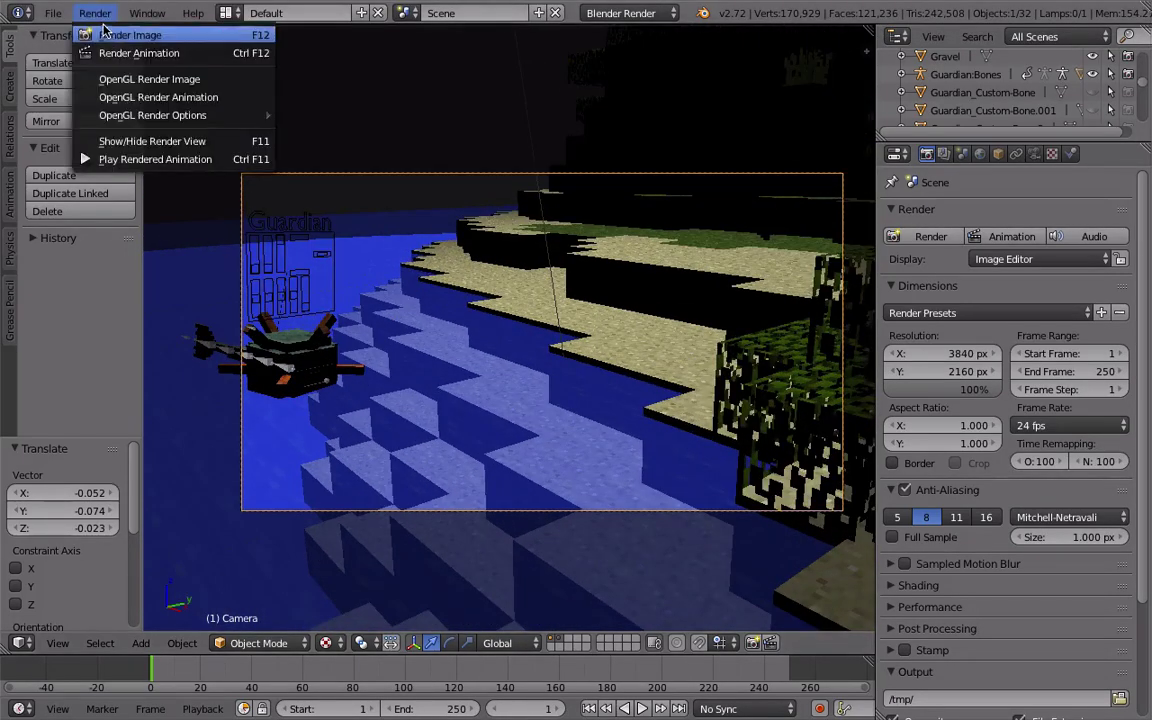
left_click(122, 31)
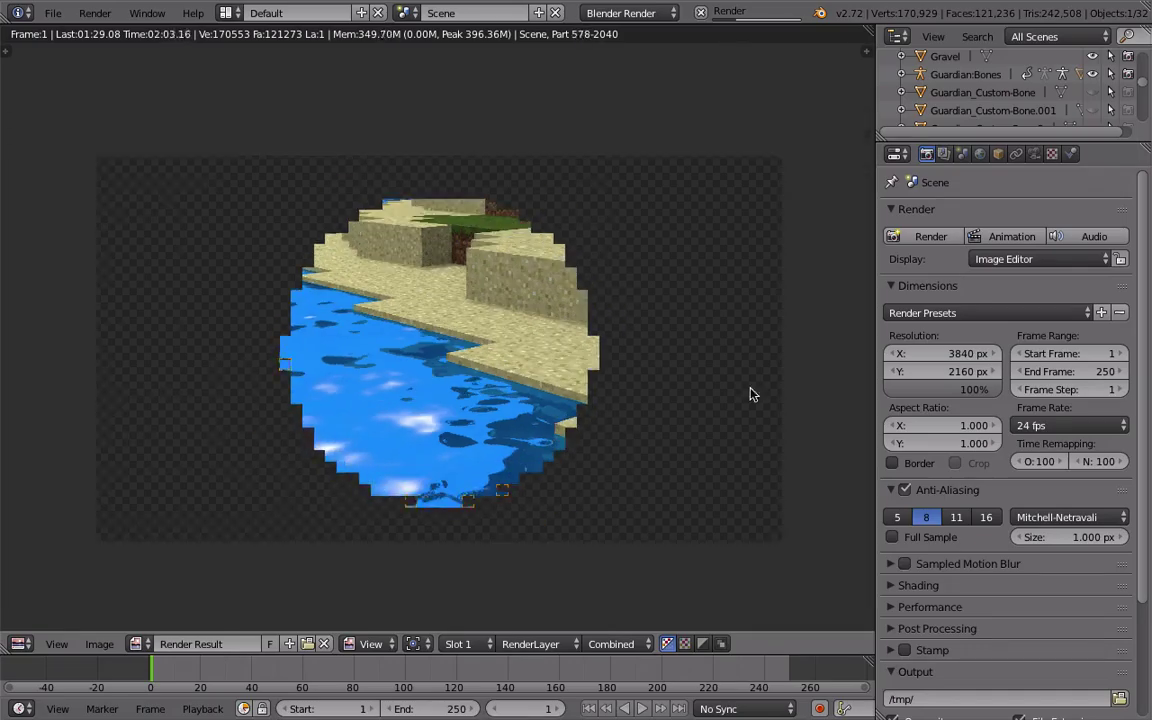
scroll(445, 329, "up", 5)
scroll(506, 517, "down", 3)
middle_click_drag(372, 427, 416, 398)
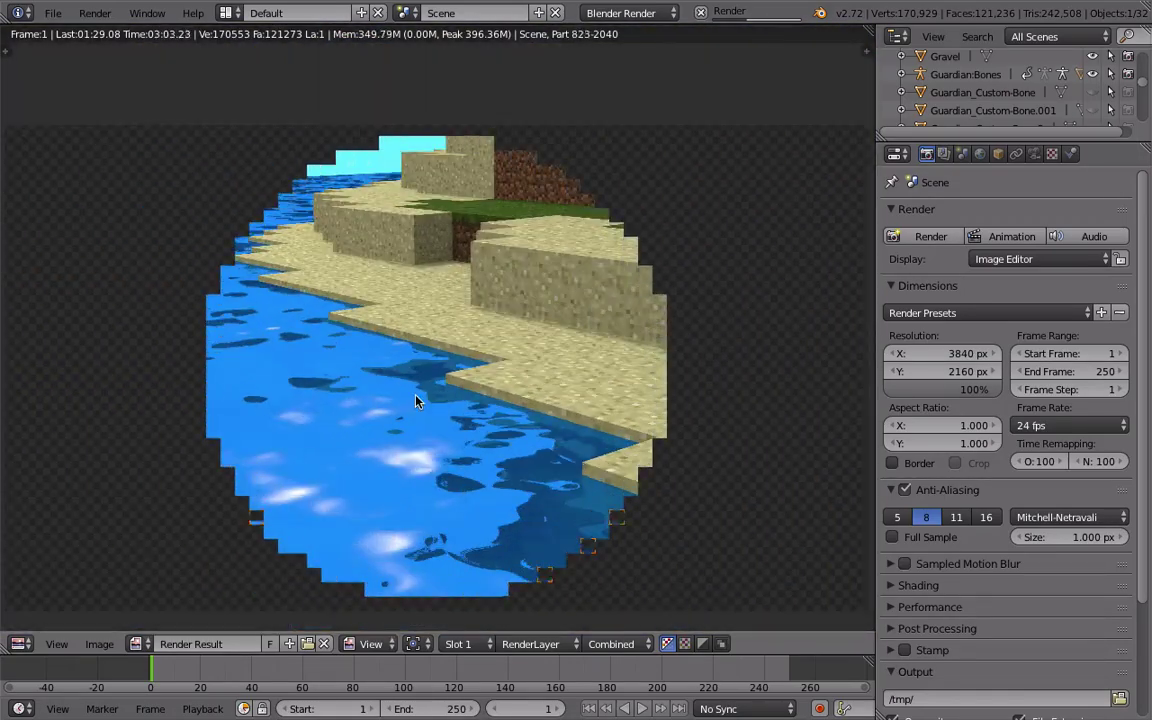
scroll(751, 342, "up", 5)
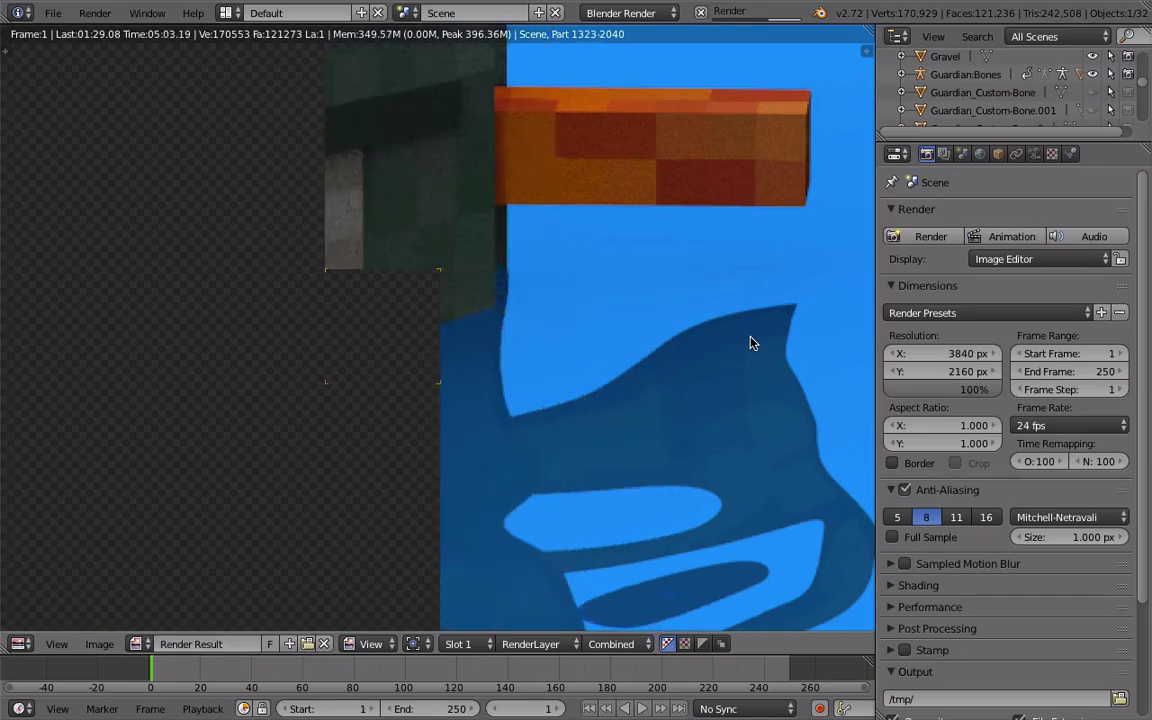
scroll(317, 464, "down", 8)
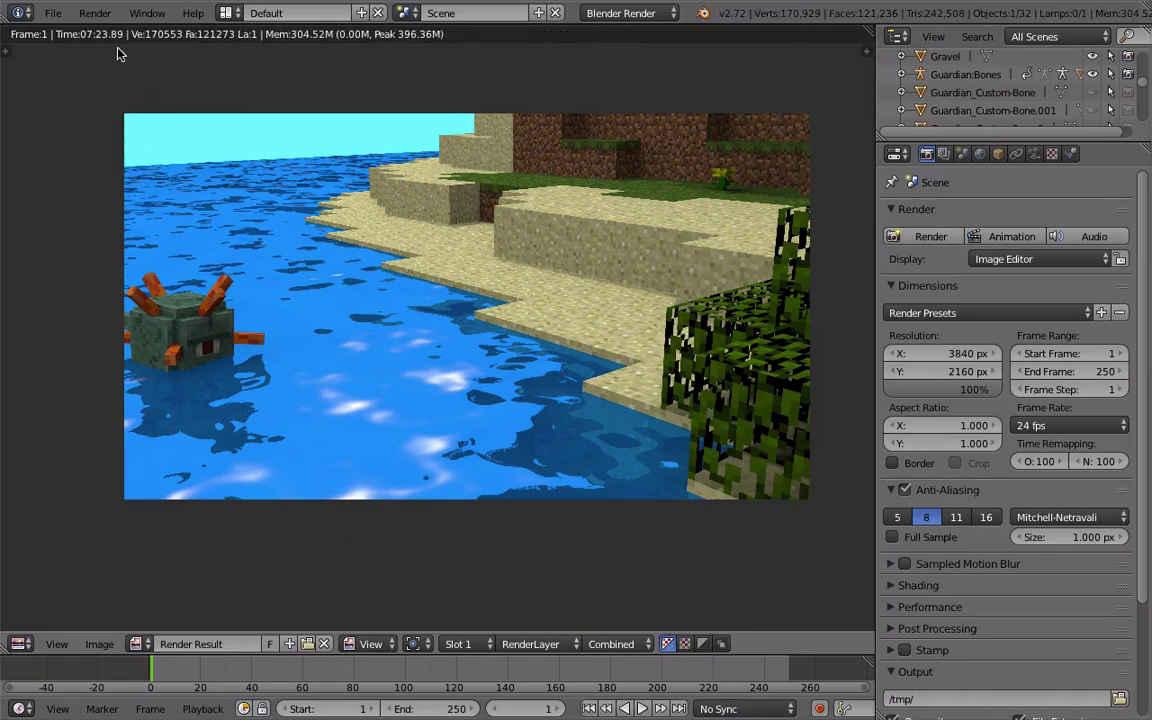
Step: Save the render as the PNG image blendertutorial.png on the Desktop and close the render result
left_click(100, 645)
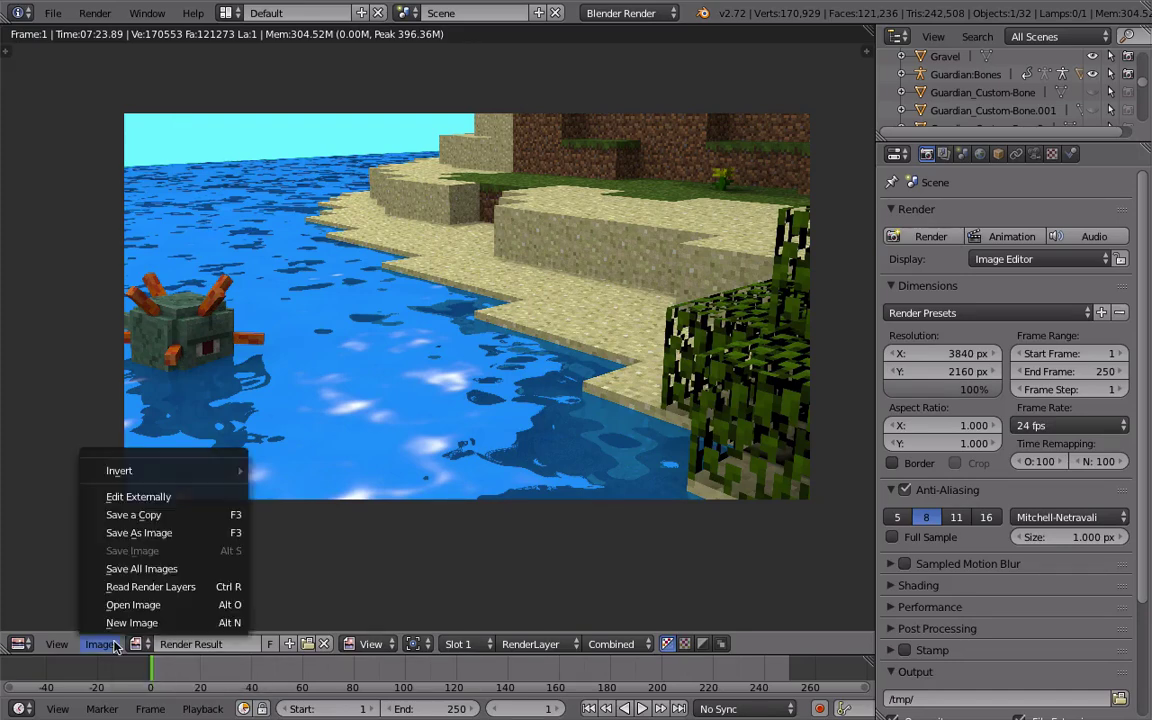
left_click(147, 533)
left_click(43, 195)
left_click(237, 81)
type("blendertutoria.png")
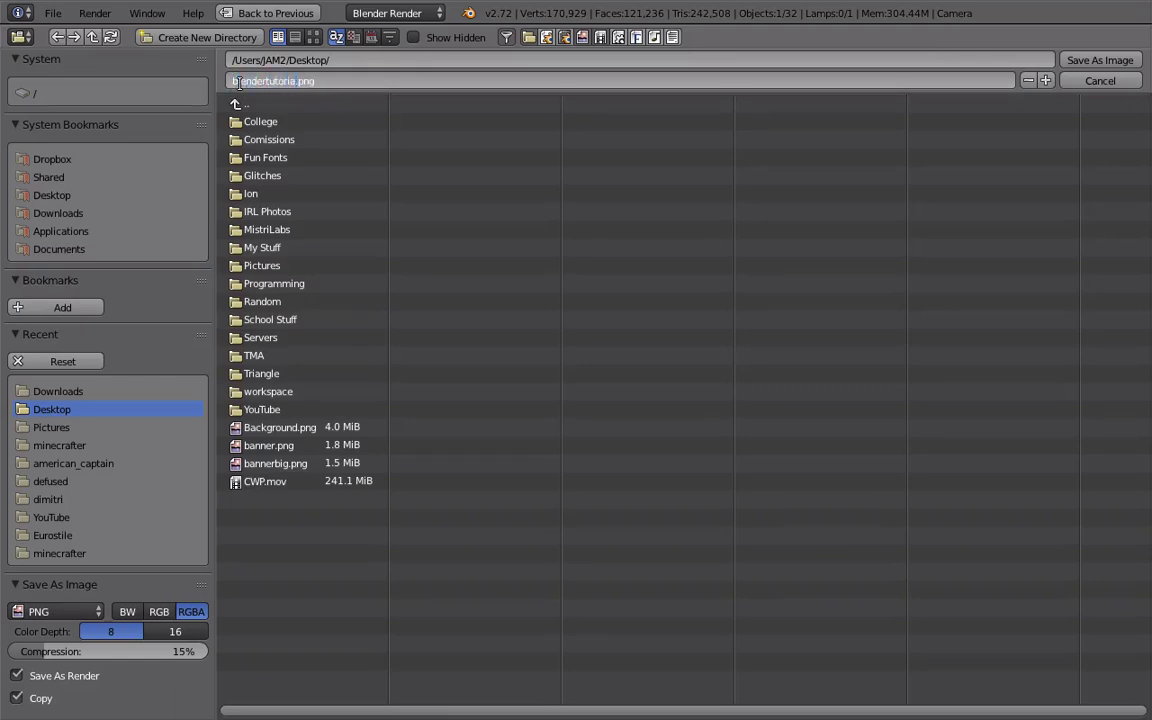
type("l")
key("Return")
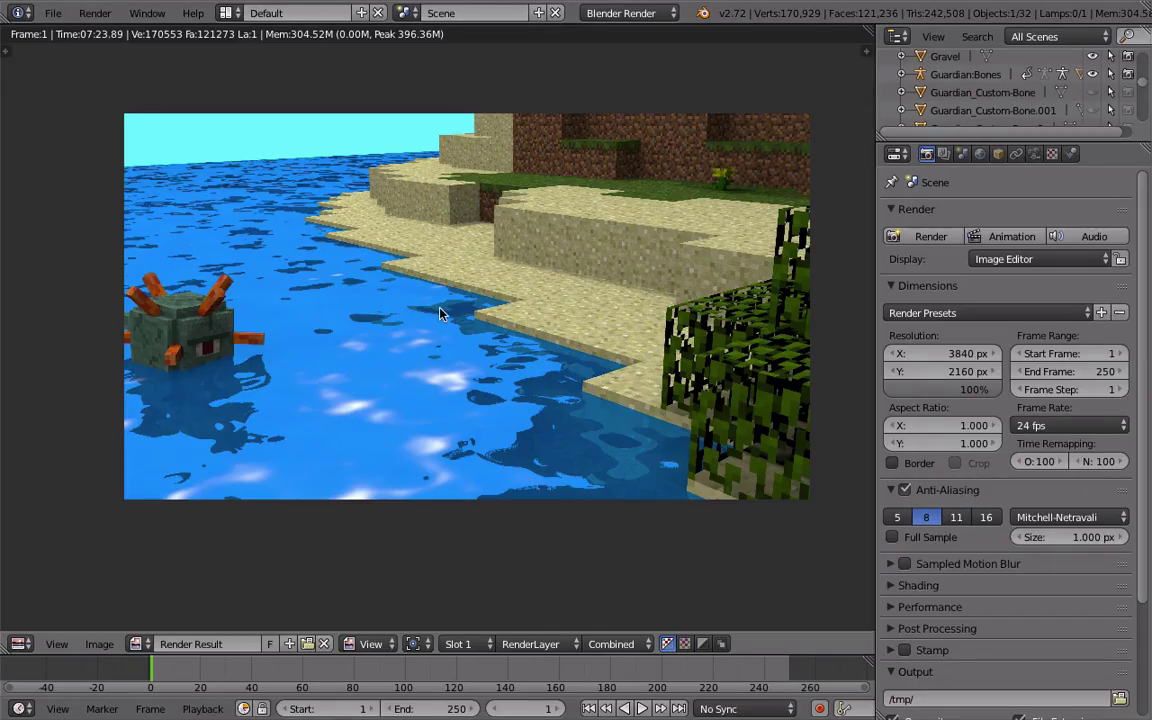
key("Escape")
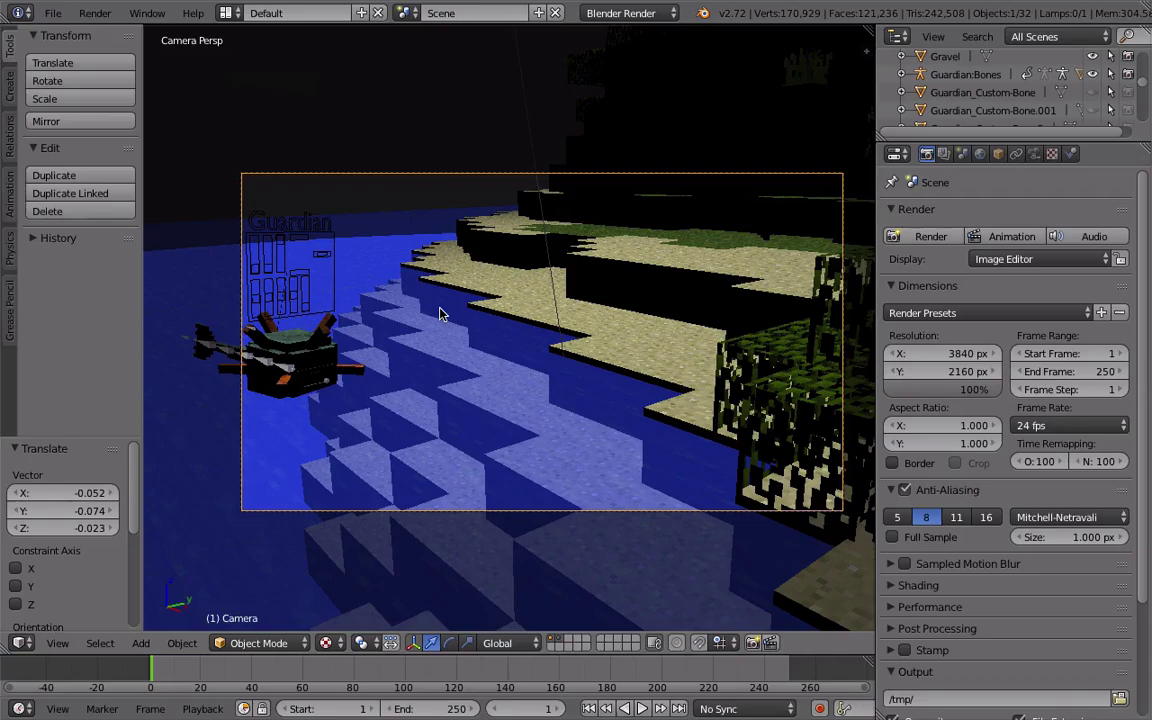
Step: Save the Blender file to the Desktop under the name blendertutorial
key("ctrl+s")
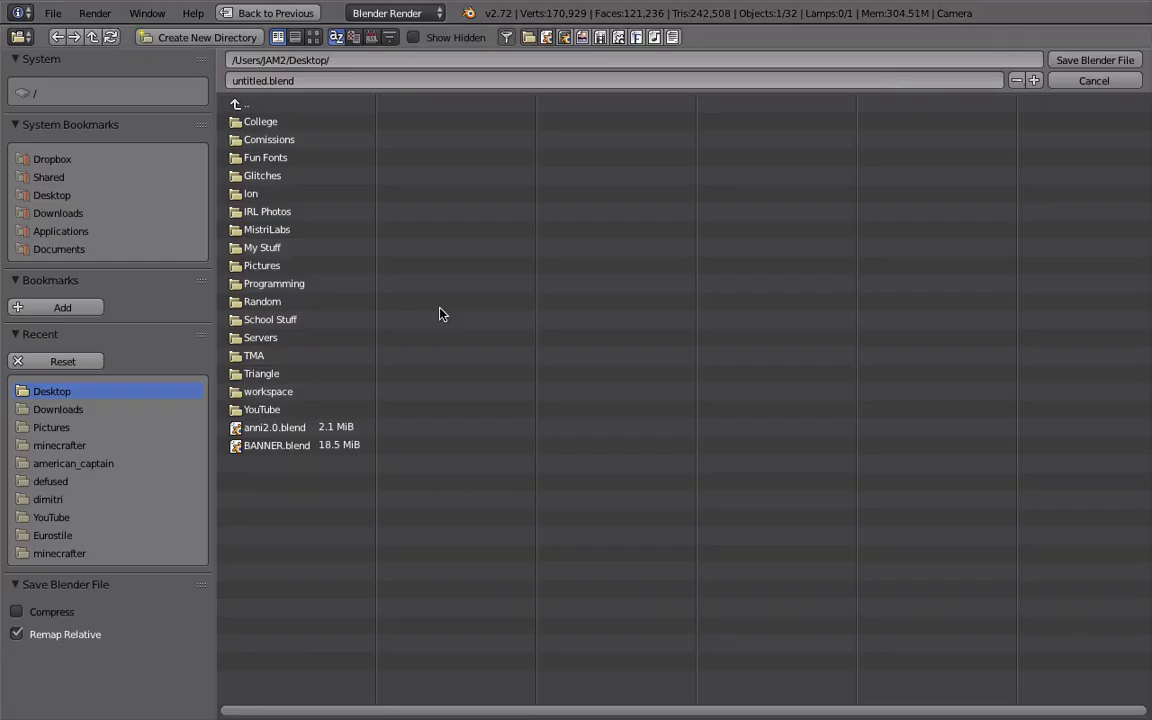
left_click(256, 78)
type("blendertutorial")
key("Return")
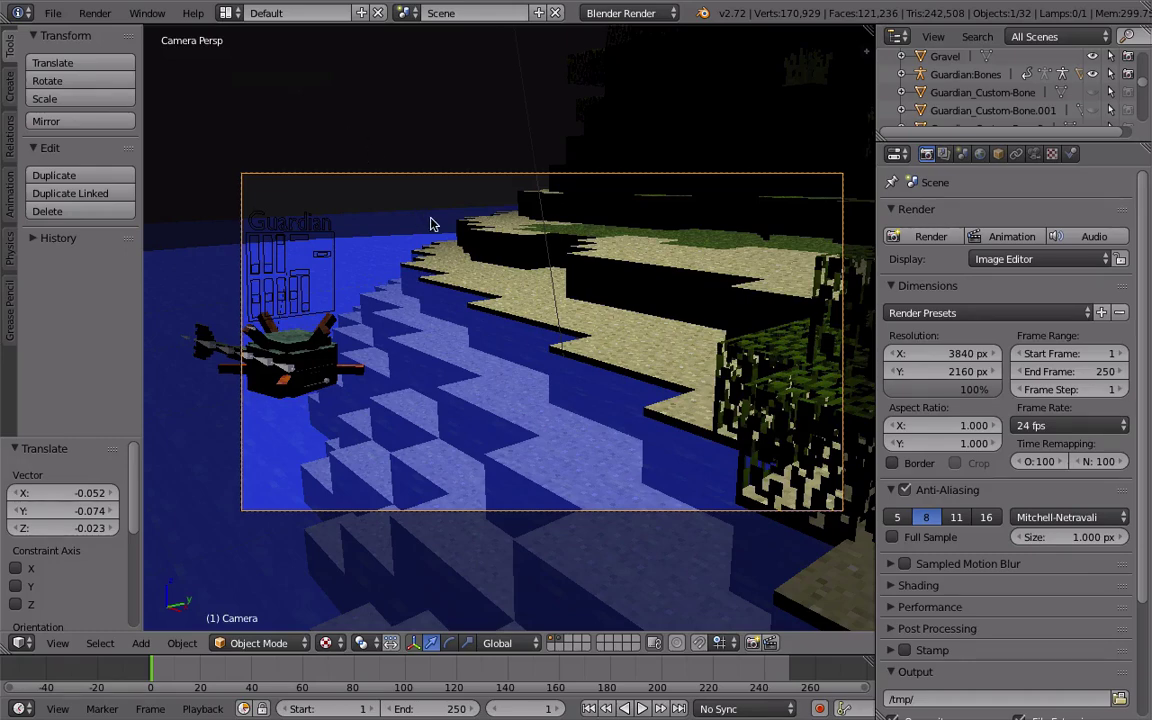
middle_click_drag(430, 224, 411, 224, "shift")
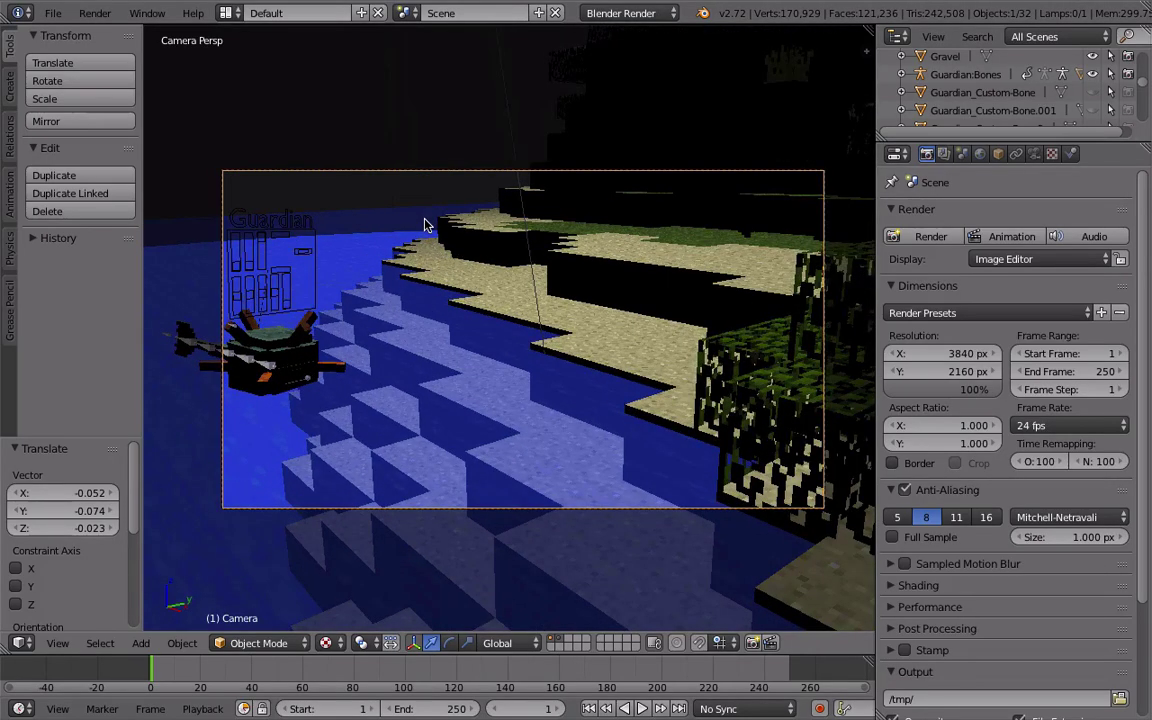
key("KP_0")
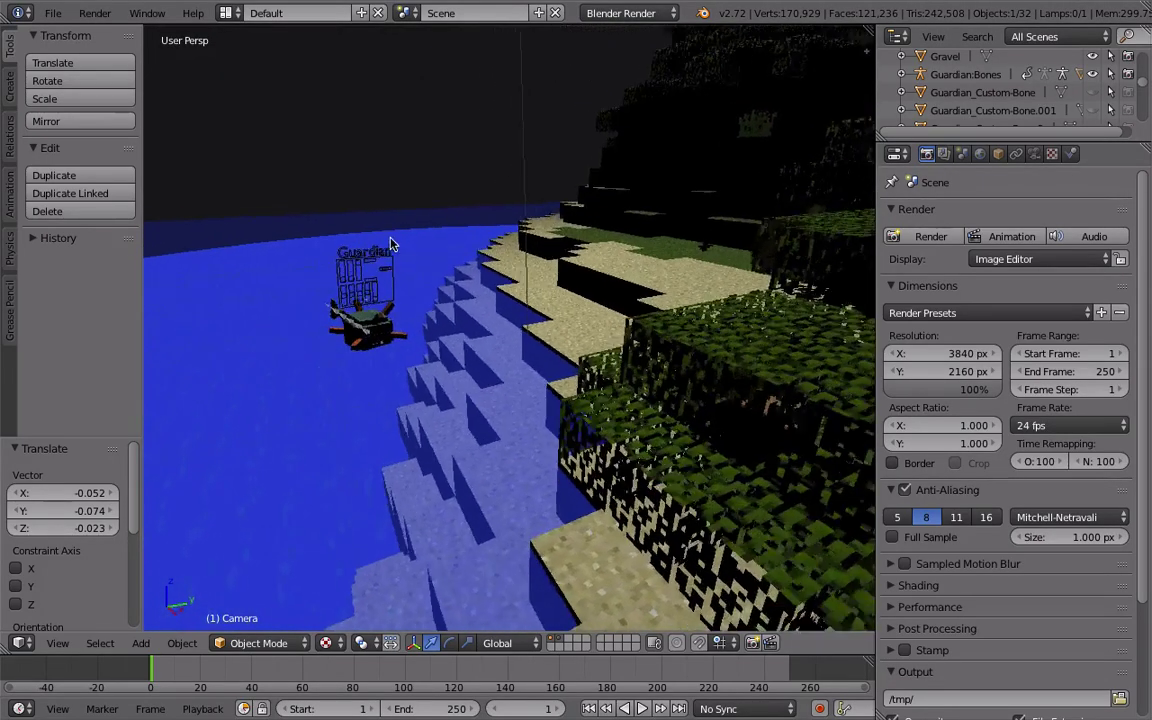